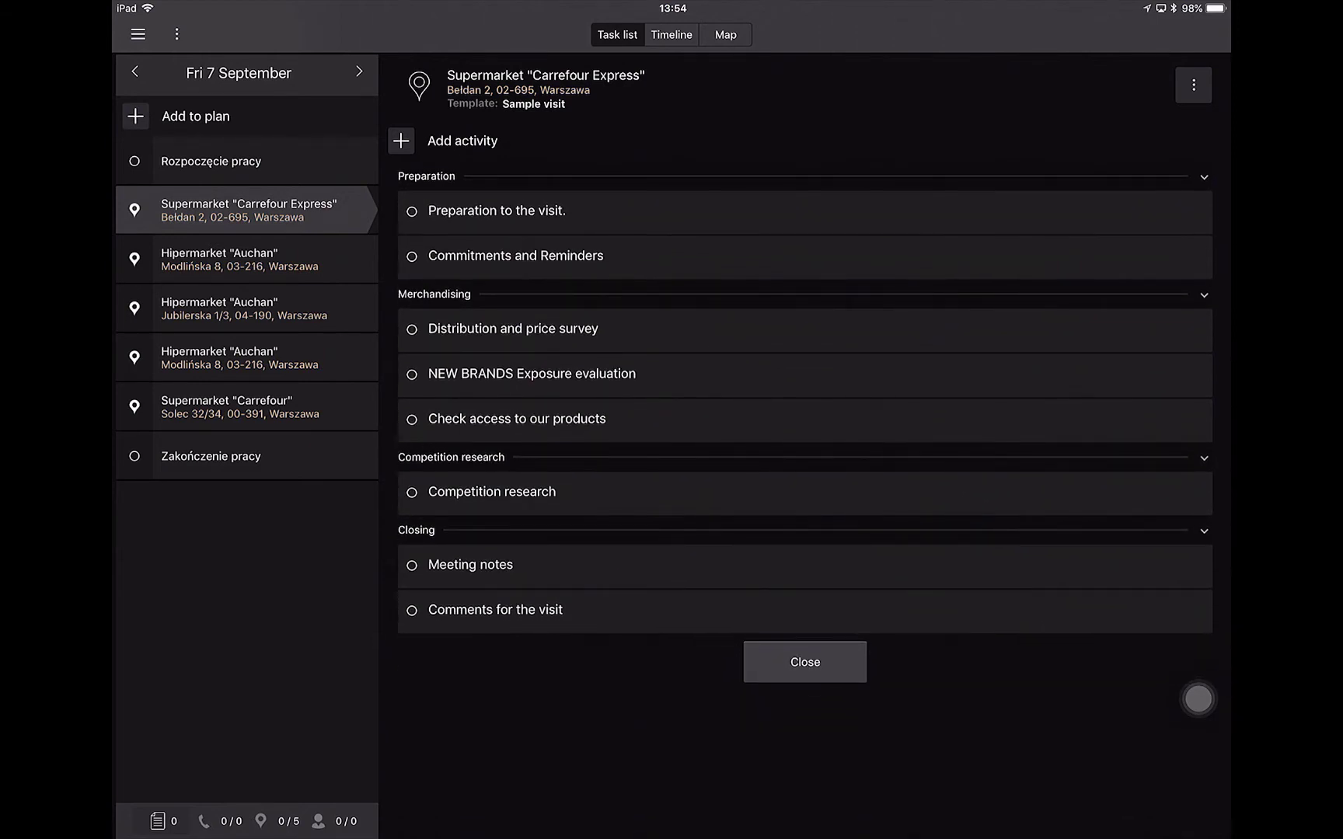
# Capture a screenshot of the Supermarket "Carrefour Express" visit's task list and open it for markup.
pyautogui.scroll(1, 805, 404)
pyautogui.scroll(1, 246, 311)
pyautogui.scroll(1, 247, 311)
pyautogui.click(1198, 699)
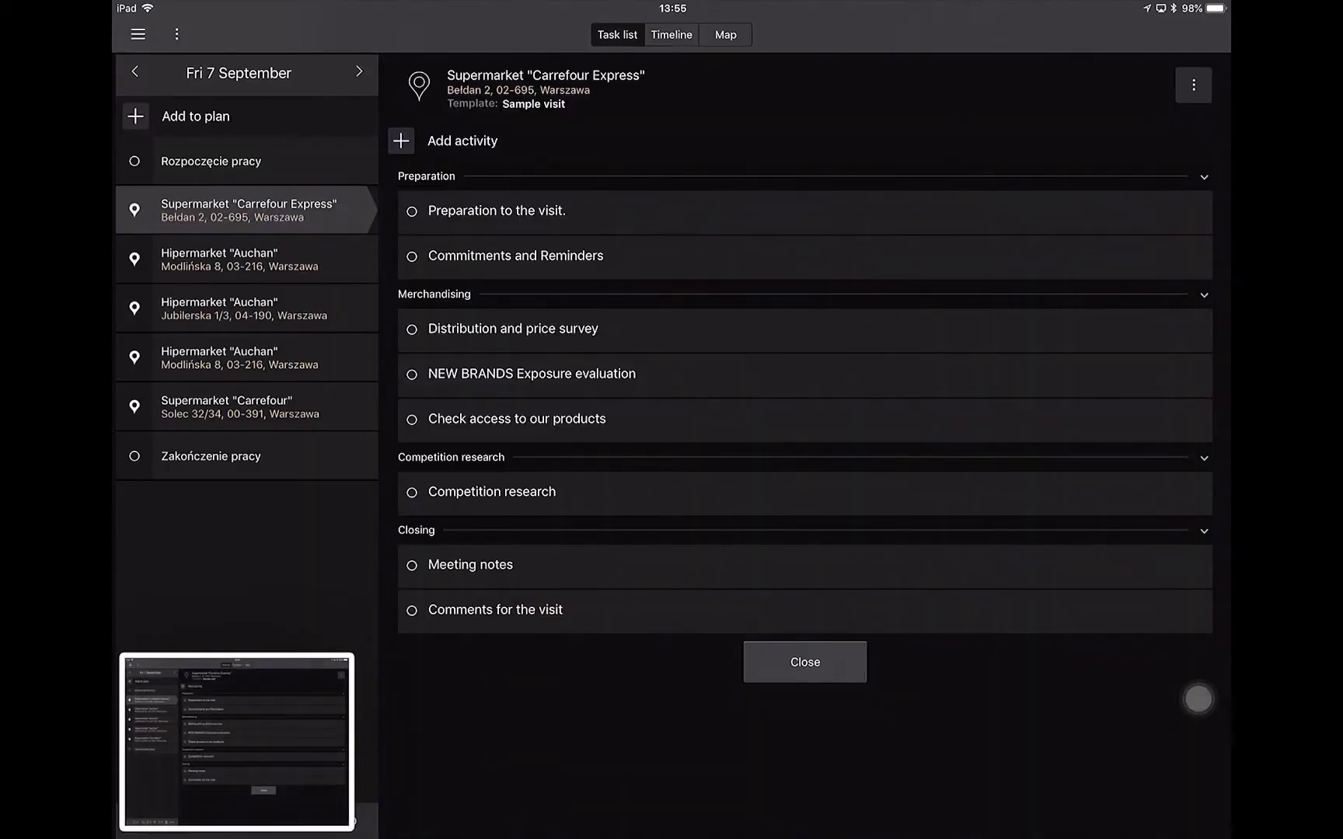
pyautogui.click(237, 742)
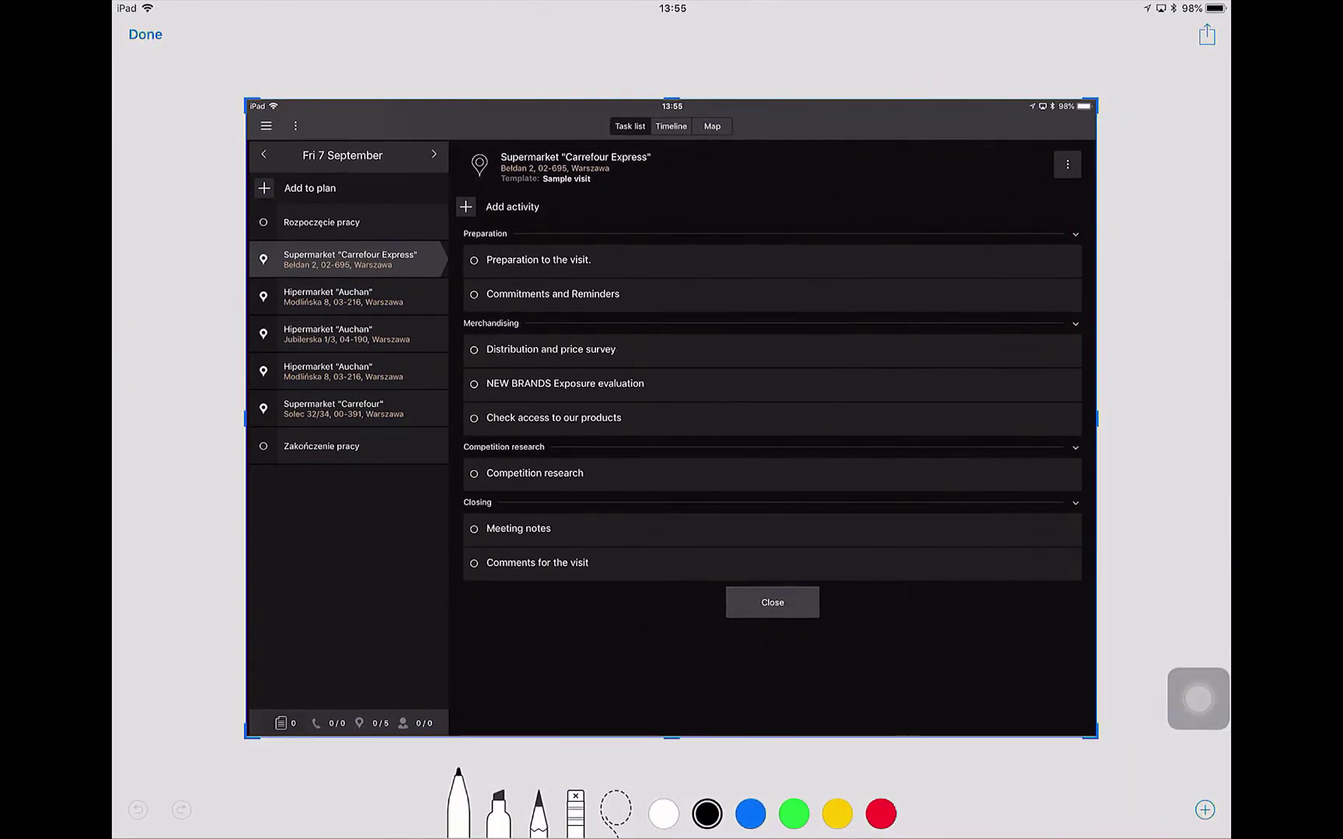
# Circle the five planned store visits and the whole activity list on the screenshot with a red pen.
pyautogui.click(458, 806)
pyautogui.click(881, 814)
pyautogui.moveTo(249, 243)
pyautogui.mouseDown()
pyautogui.moveTo(255, 417)
pyautogui.moveTo(369, 435)
pyautogui.moveTo(457, 307)
pyautogui.moveTo(344, 233)
pyautogui.moveTo(250, 238)
pyautogui.mouseUp()
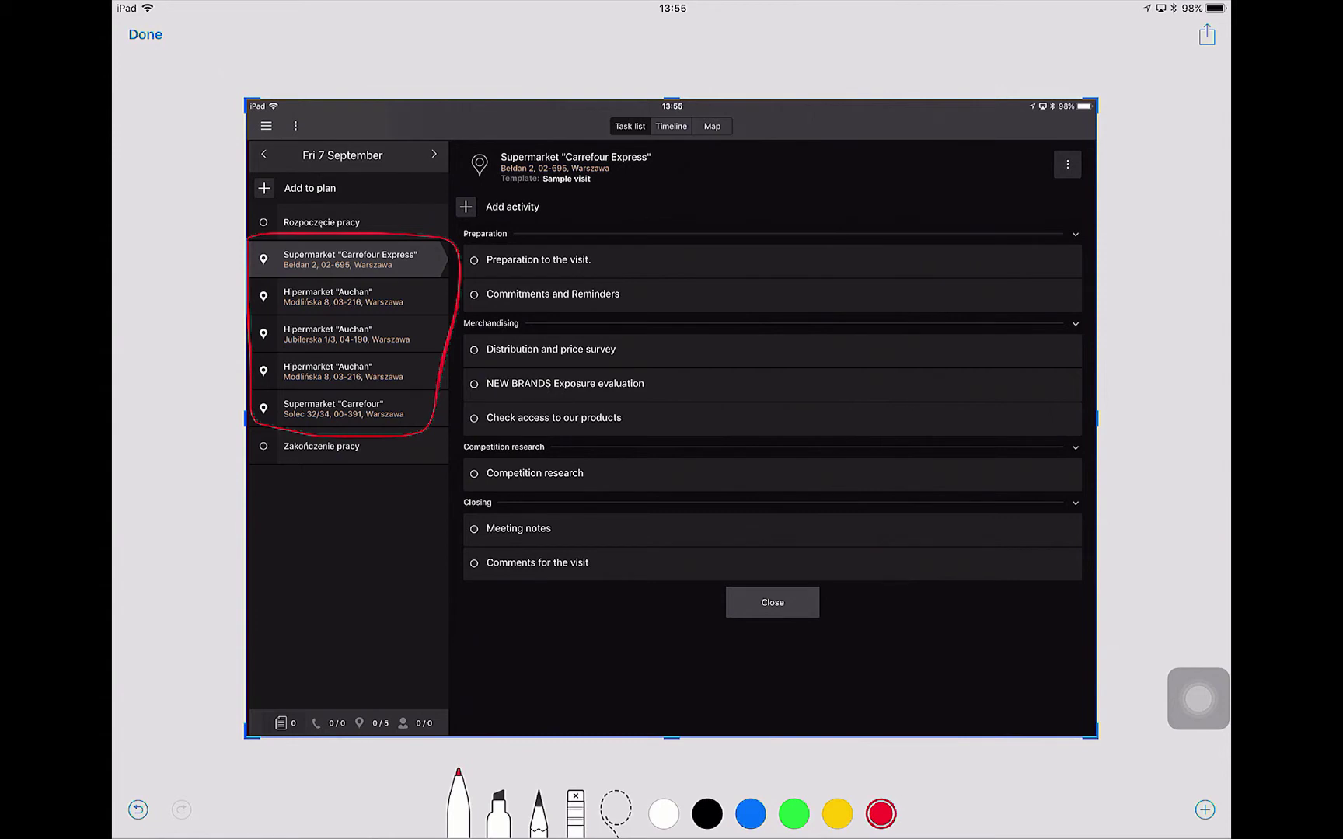
pyautogui.moveTo(458, 219)
pyautogui.mouseDown()
pyautogui.moveTo(458, 575)
pyautogui.moveTo(659, 583)
pyautogui.moveTo(783, 416)
pyautogui.moveTo(680, 198)
pyautogui.moveTo(465, 199)
pyautogui.mouseUp()
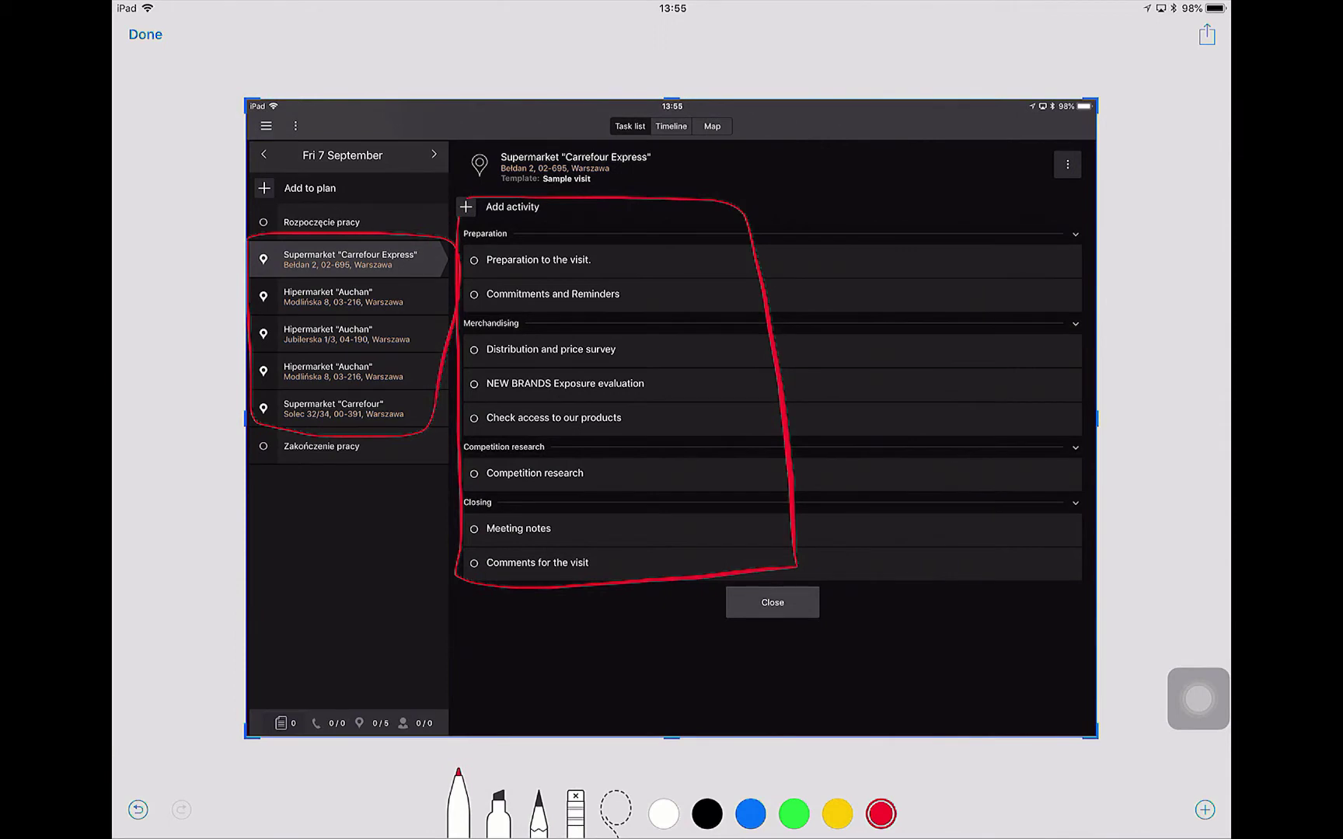
# Erase the circle around the store visits and circle only Supermarket "Carrefour Express" in red.
pyautogui.click(498, 808)
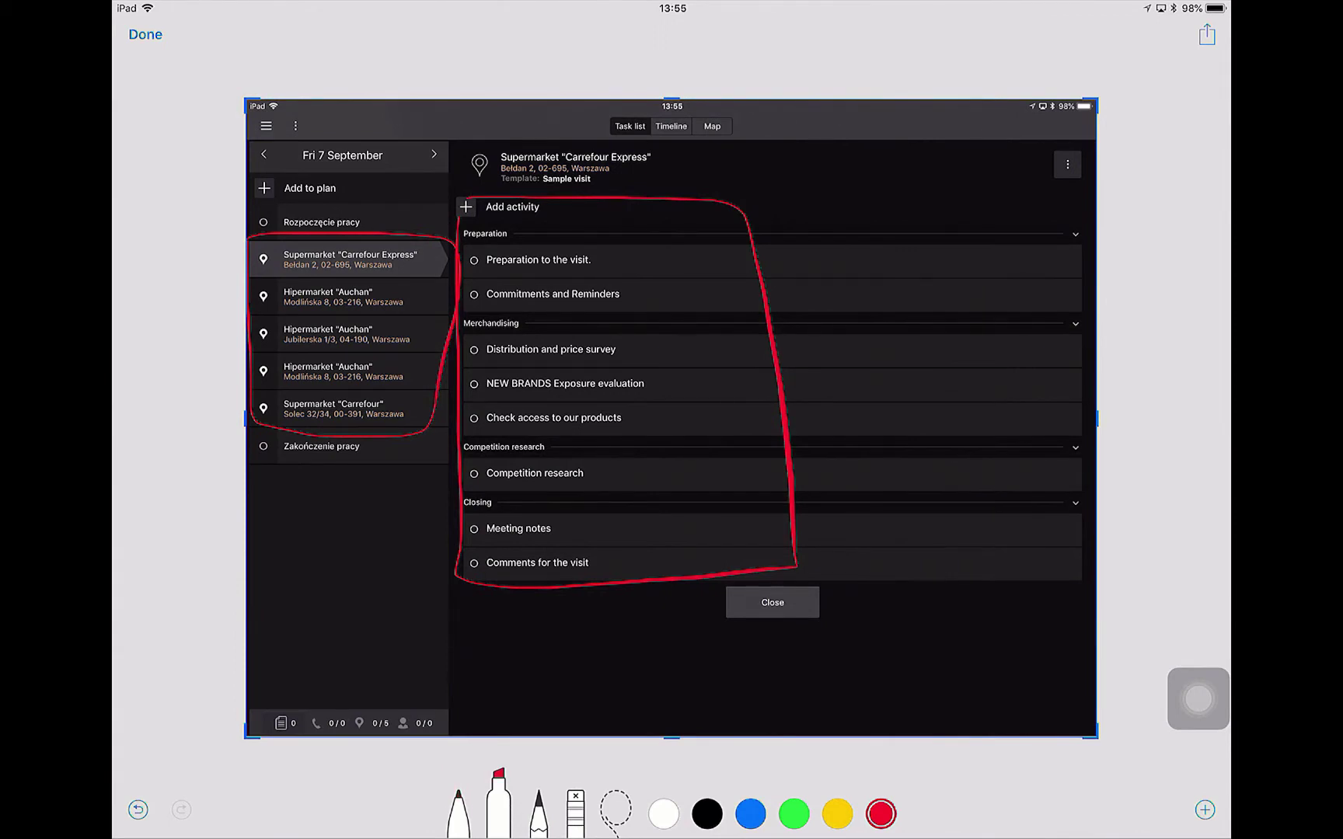
pyautogui.click(575, 800)
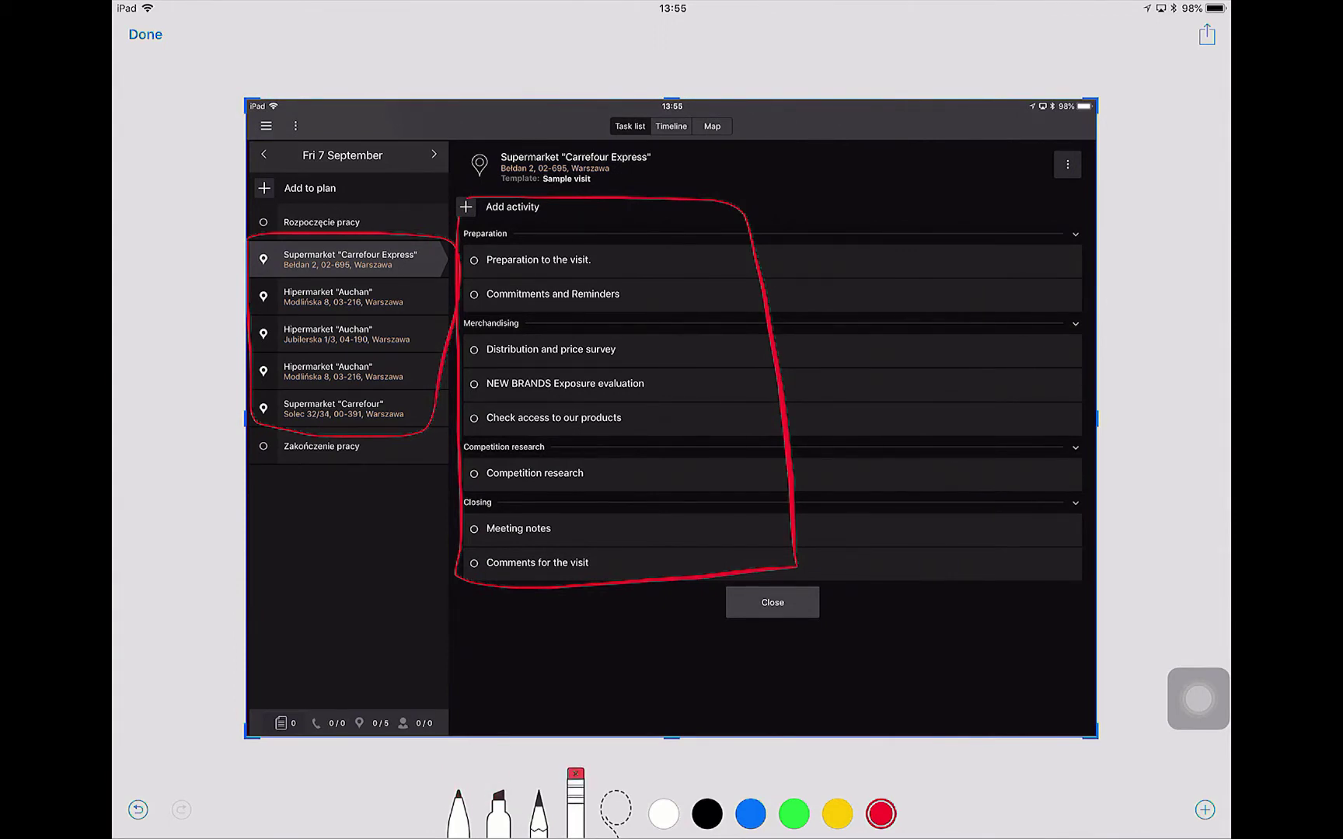
pyautogui.click(439, 376)
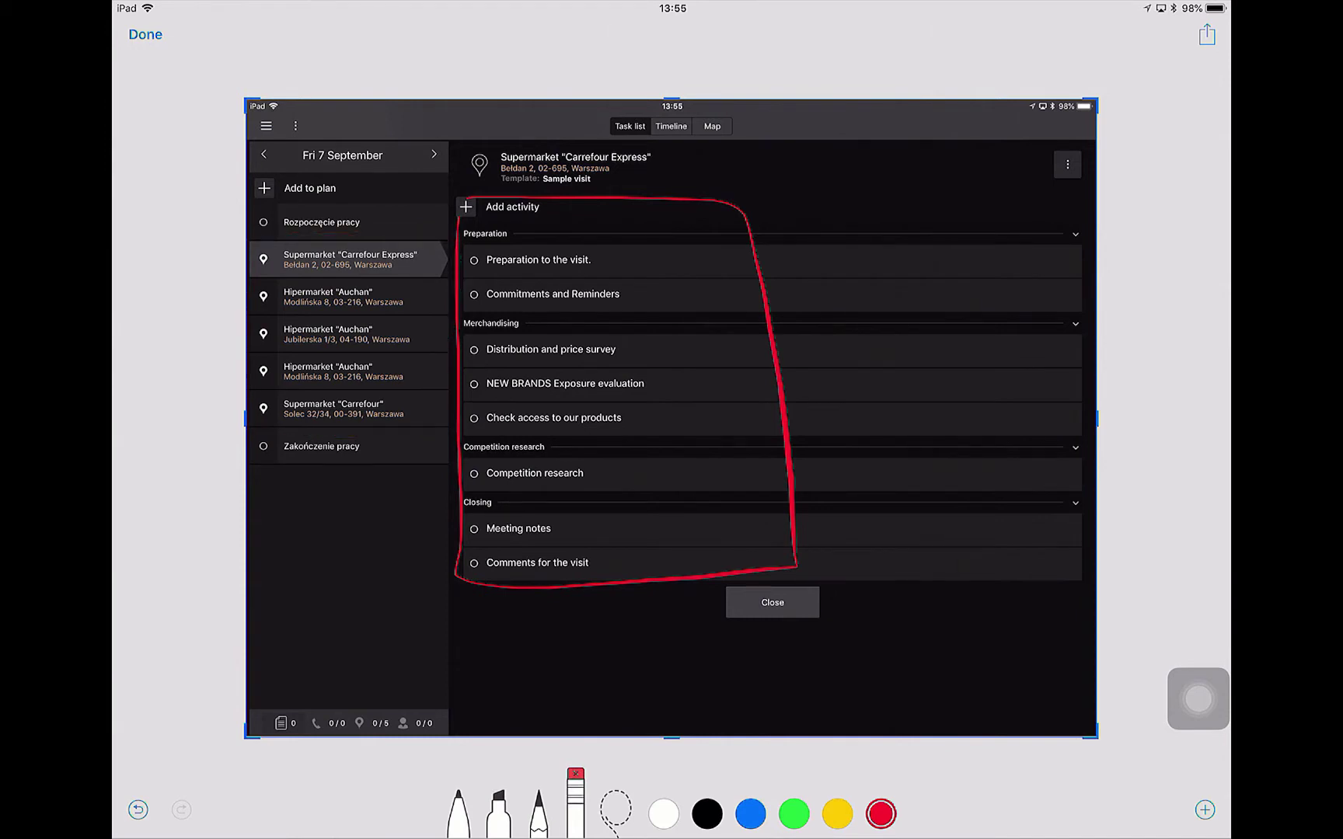
pyautogui.click(458, 808)
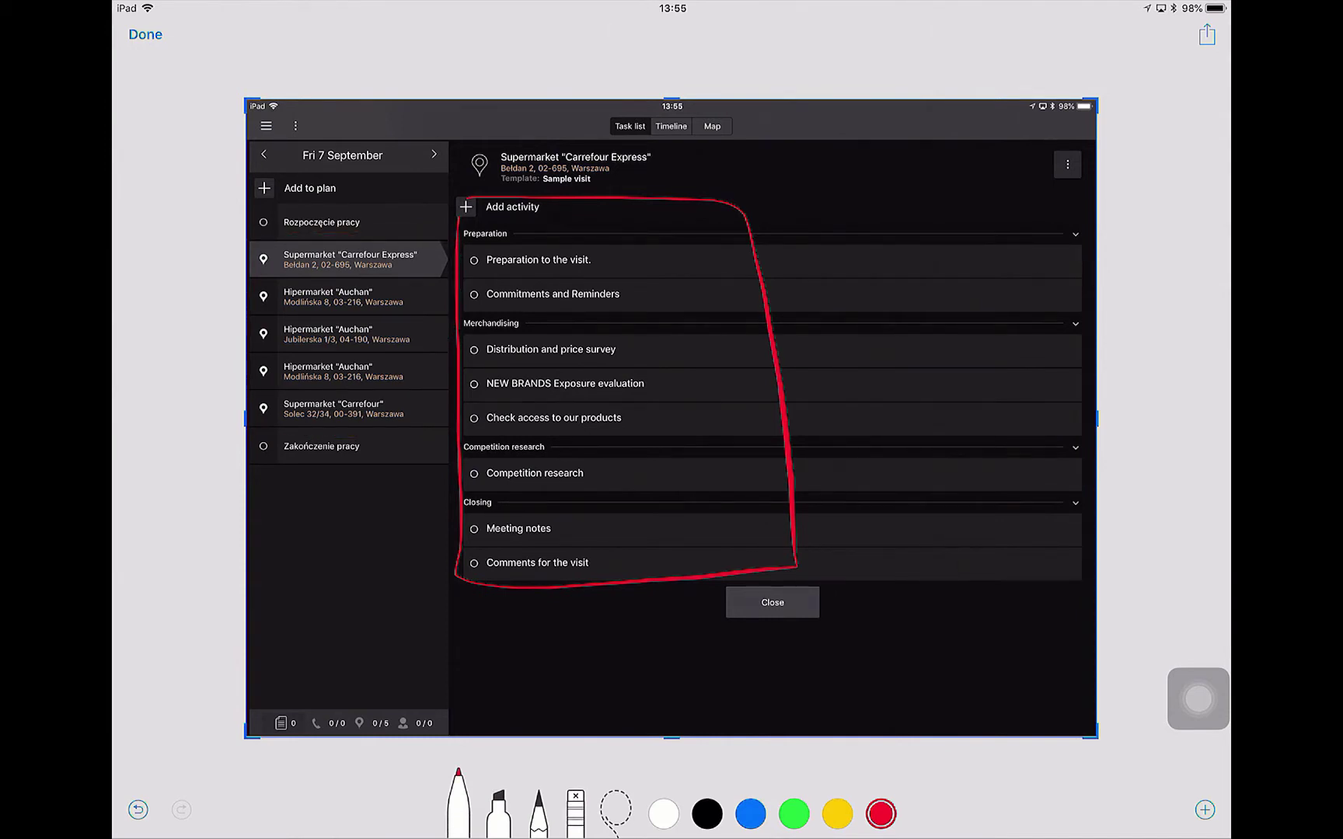
pyautogui.moveTo(263, 249)
pyautogui.mouseDown()
pyautogui.moveTo(361, 286)
pyautogui.moveTo(327, 233)
pyautogui.moveTo(248, 247)
pyautogui.mouseUp()
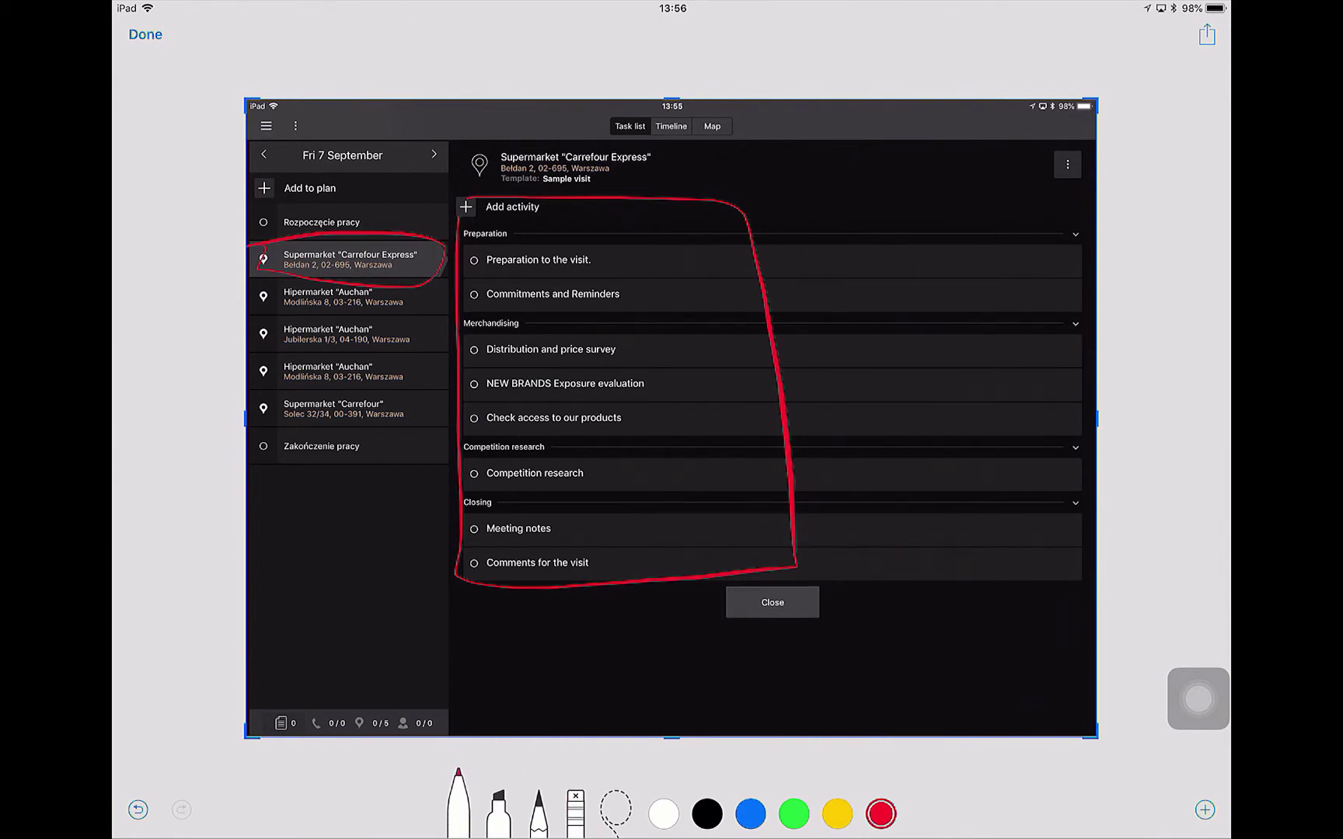
# Erase the red outlines around the activity list and the Supermarket "Carrefour Express" visit.
pyautogui.click(575, 813)
pyautogui.click(779, 383)
pyautogui.click(350, 233)
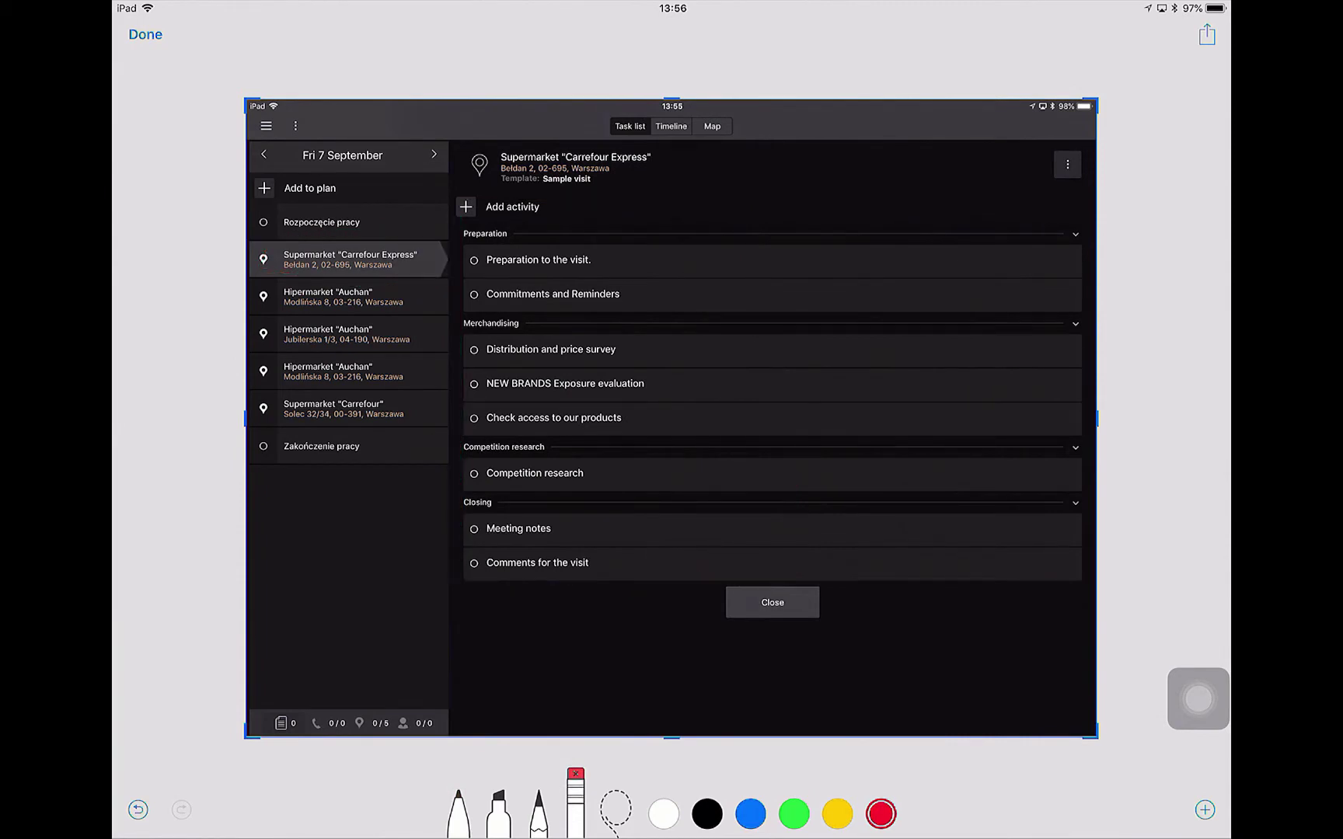
# Circle the Preparation, Merchandising, Competition research and Closing headings with the red pen and save the screenshot to Photos.
pyautogui.click(459, 813)
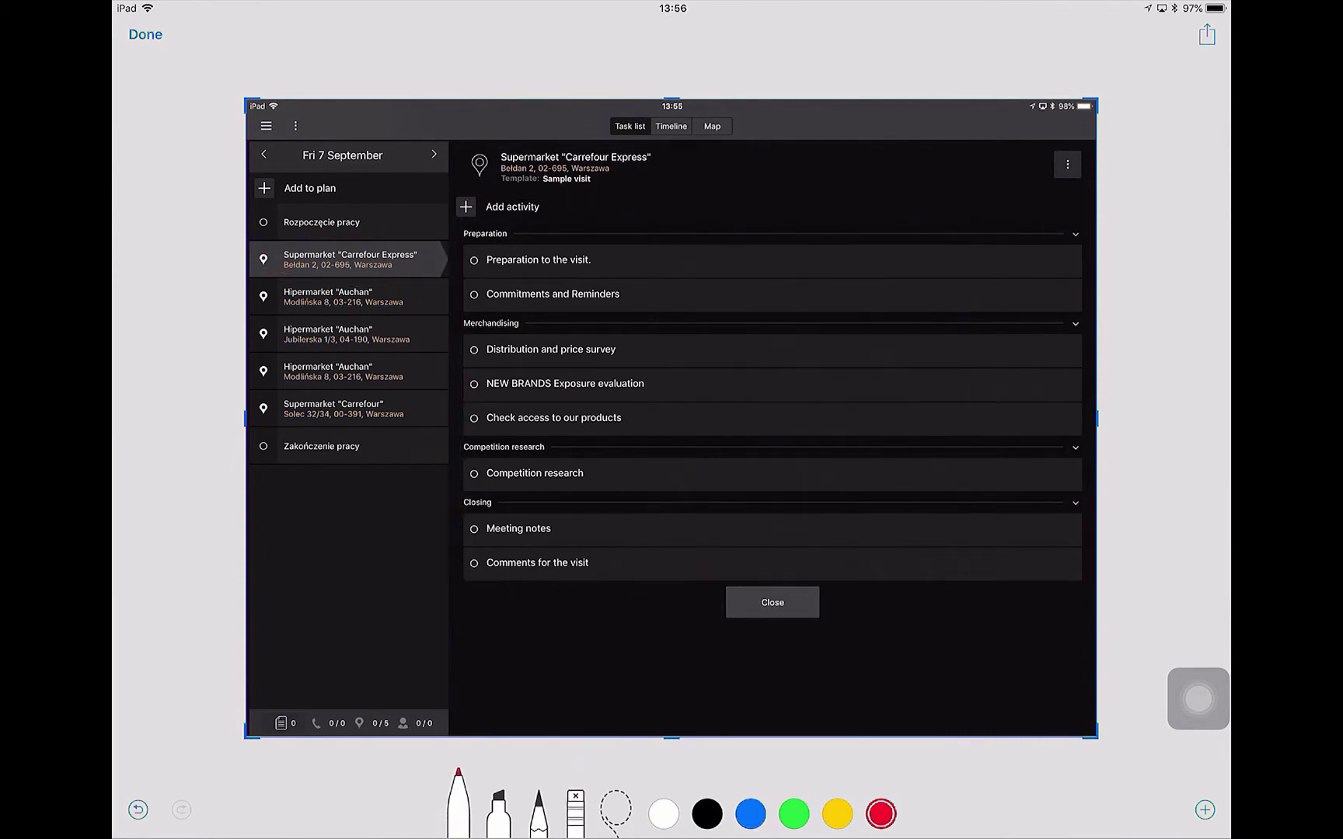
pyautogui.moveTo(453, 222)
pyautogui.mouseDown()
pyautogui.moveTo(535, 247)
pyautogui.moveTo(466, 220)
pyautogui.mouseUp()
pyautogui.moveTo(454, 307)
pyautogui.mouseDown()
pyautogui.moveTo(536, 334)
pyautogui.moveTo(466, 309)
pyautogui.mouseUp()
pyautogui.moveTo(470, 442)
pyautogui.mouseDown()
pyautogui.moveTo(474, 462)
pyautogui.moveTo(486, 436)
pyautogui.moveTo(439, 449)
pyautogui.moveTo(474, 517)
pyautogui.moveTo(433, 505)
pyautogui.mouseUp()
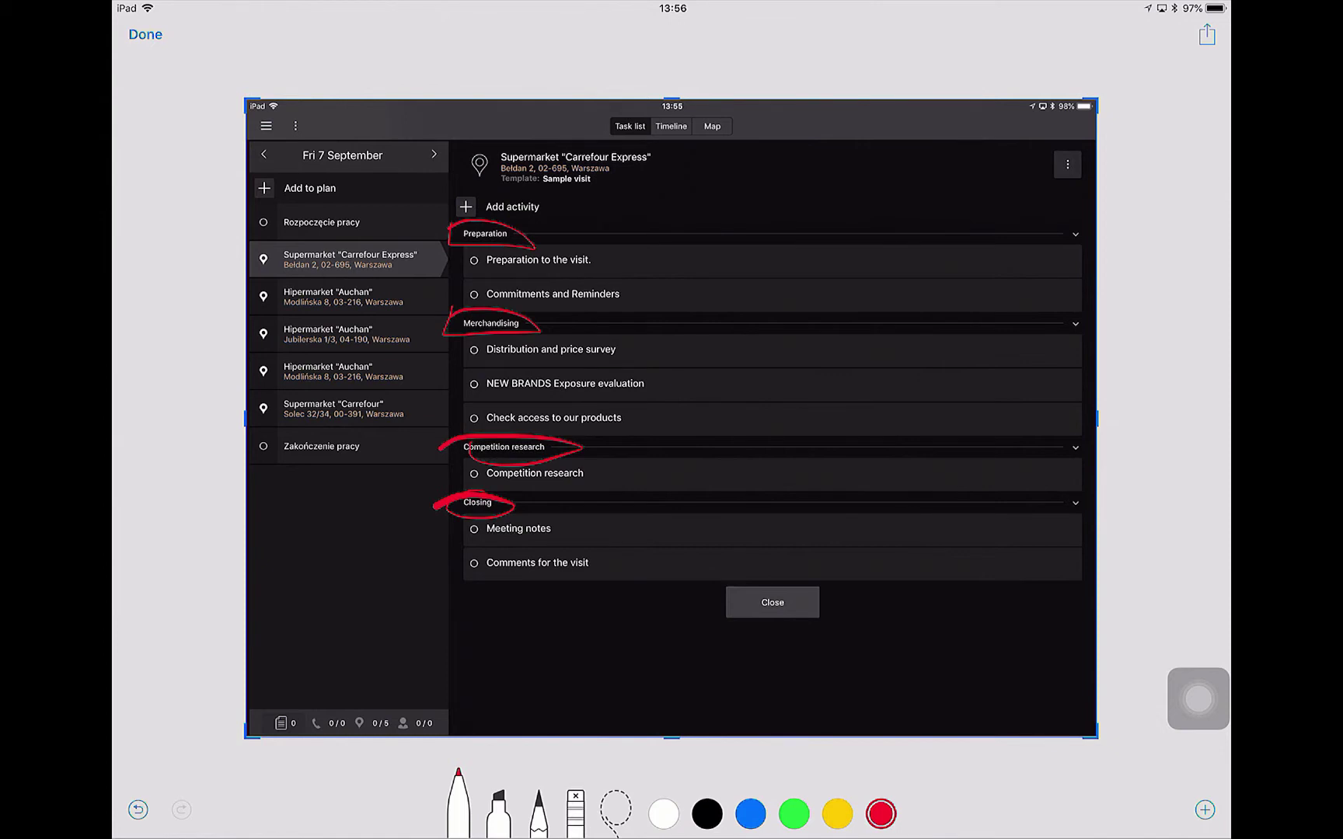
pyautogui.click(145, 34)
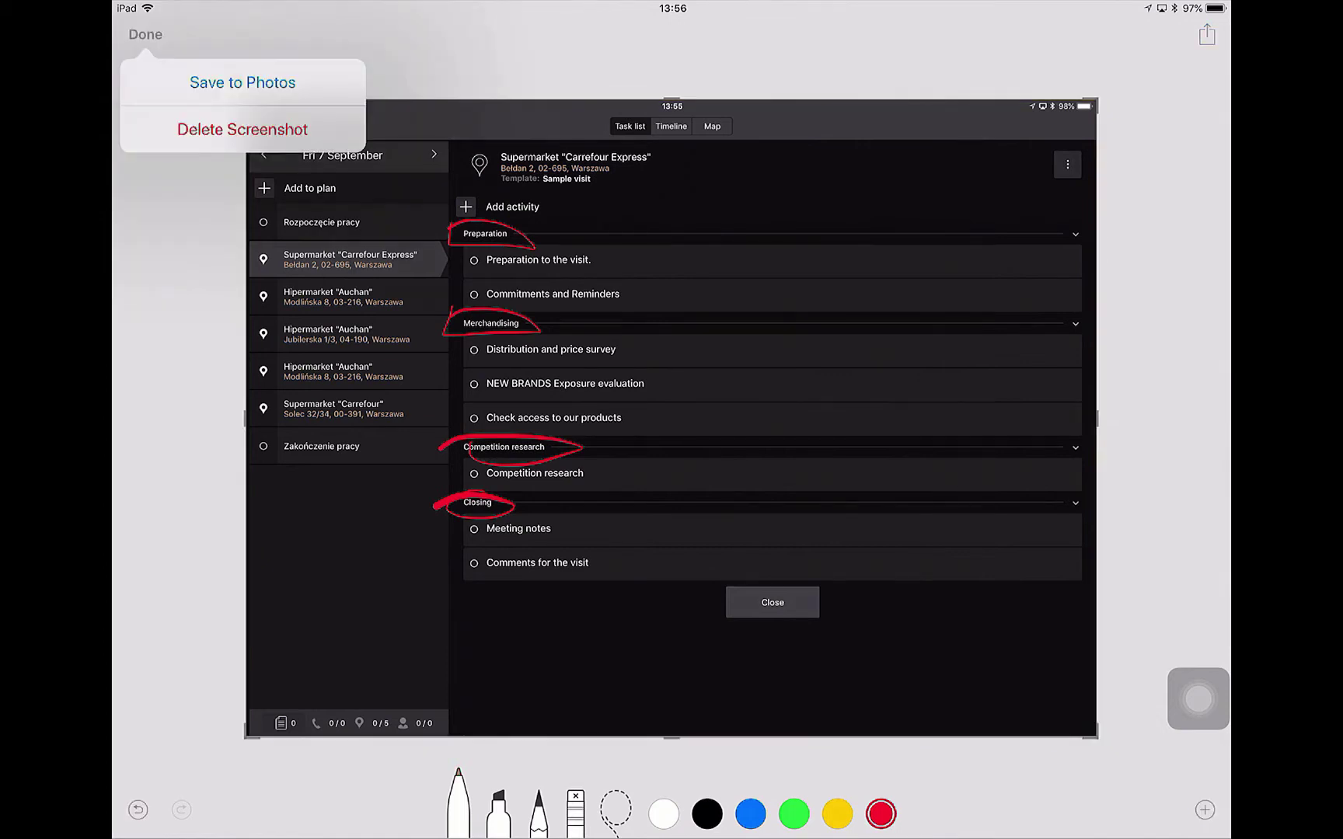
pyautogui.click(243, 83)
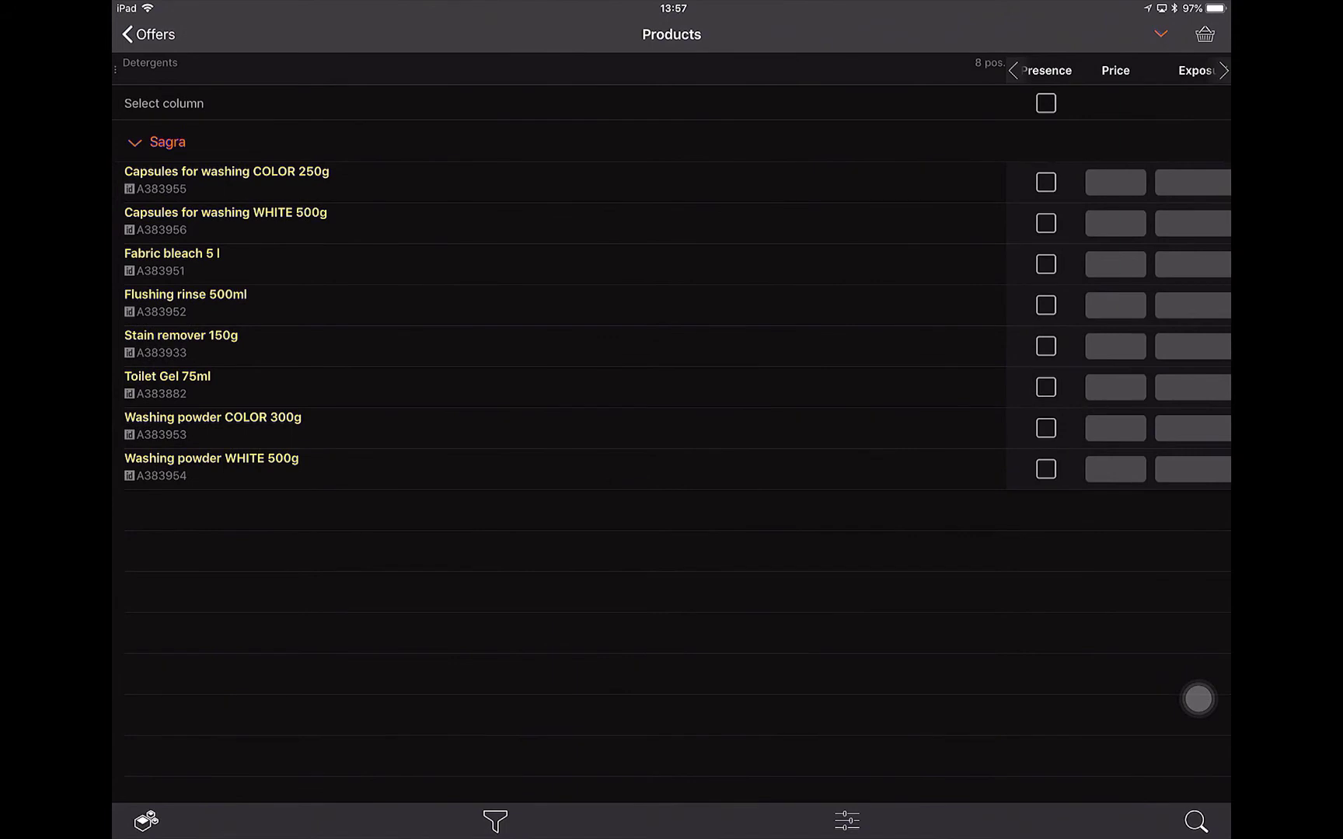
# Mark Capsules for washing COLOR 250g, Fabric bleach 5 l and Stain remover 150g as present, leaving Washing powder COLOR 300g unmarked.
pyautogui.click(1046, 182)
pyautogui.click(1046, 265)
pyautogui.click(1046, 345)
pyautogui.click(1046, 428)
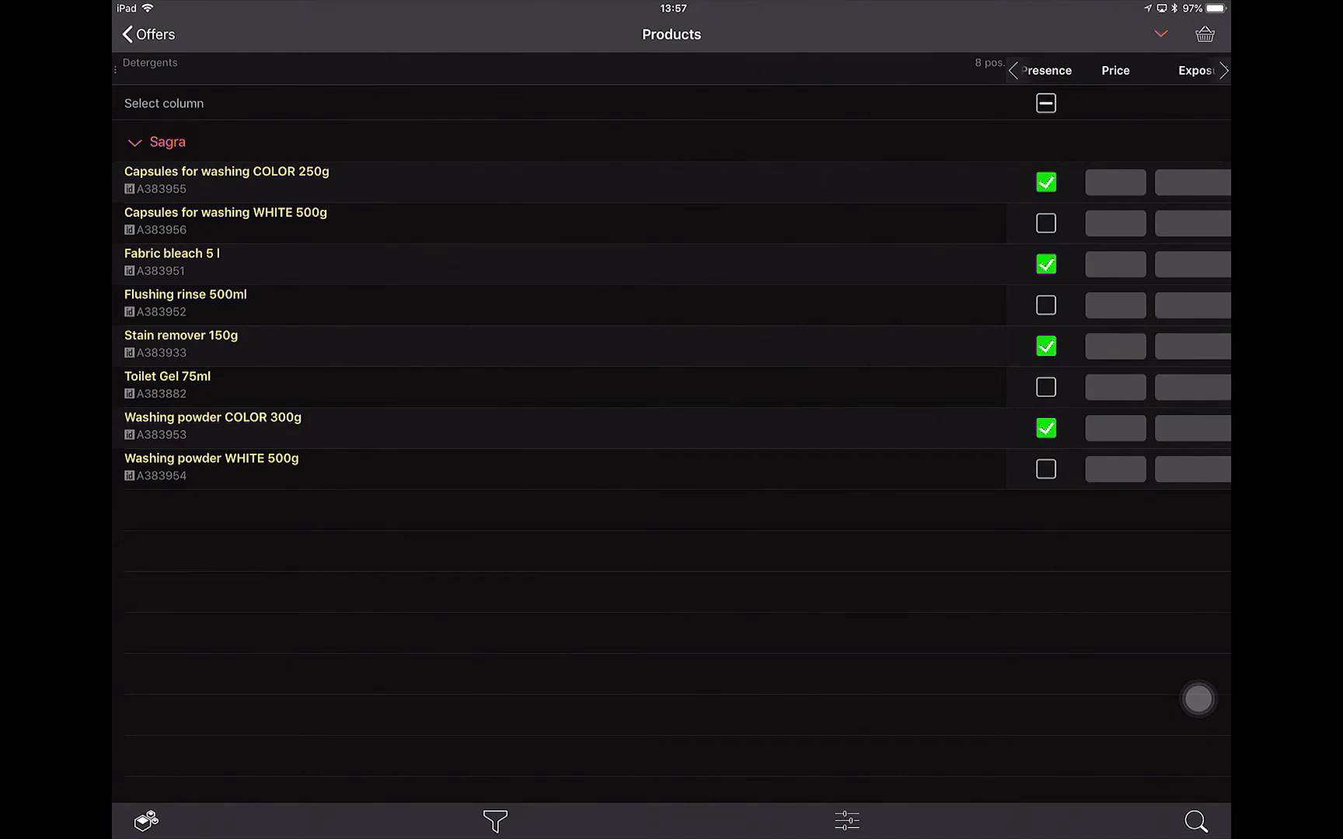
pyautogui.click(1046, 428)
# Enter the prices 5,99 for Capsules for washing COLOR 250g, 4,89 for Fabric bleach 5 l and 12,99 for Stain remover 150g.
pyautogui.click(1116, 182)
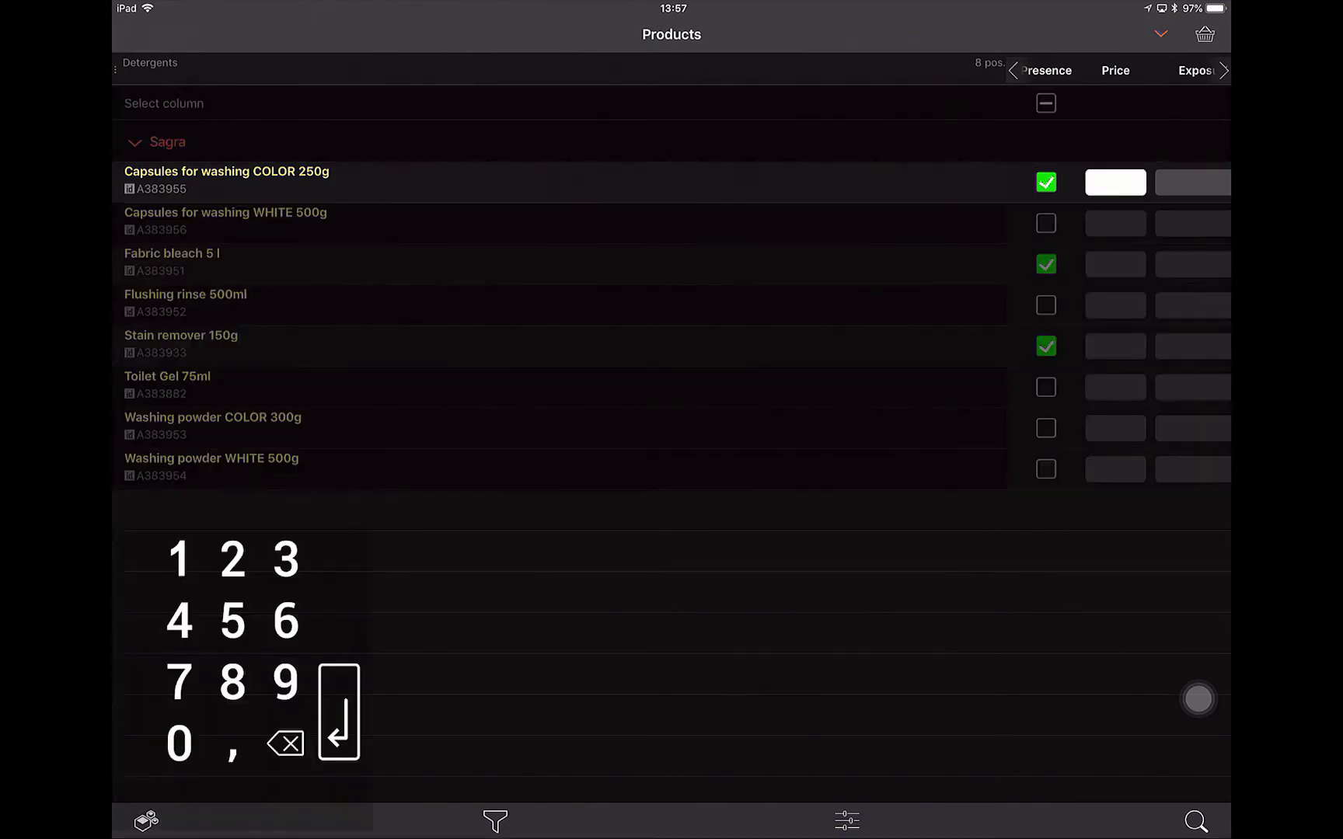
pyautogui.write('5,99')
pyautogui.press('Return')
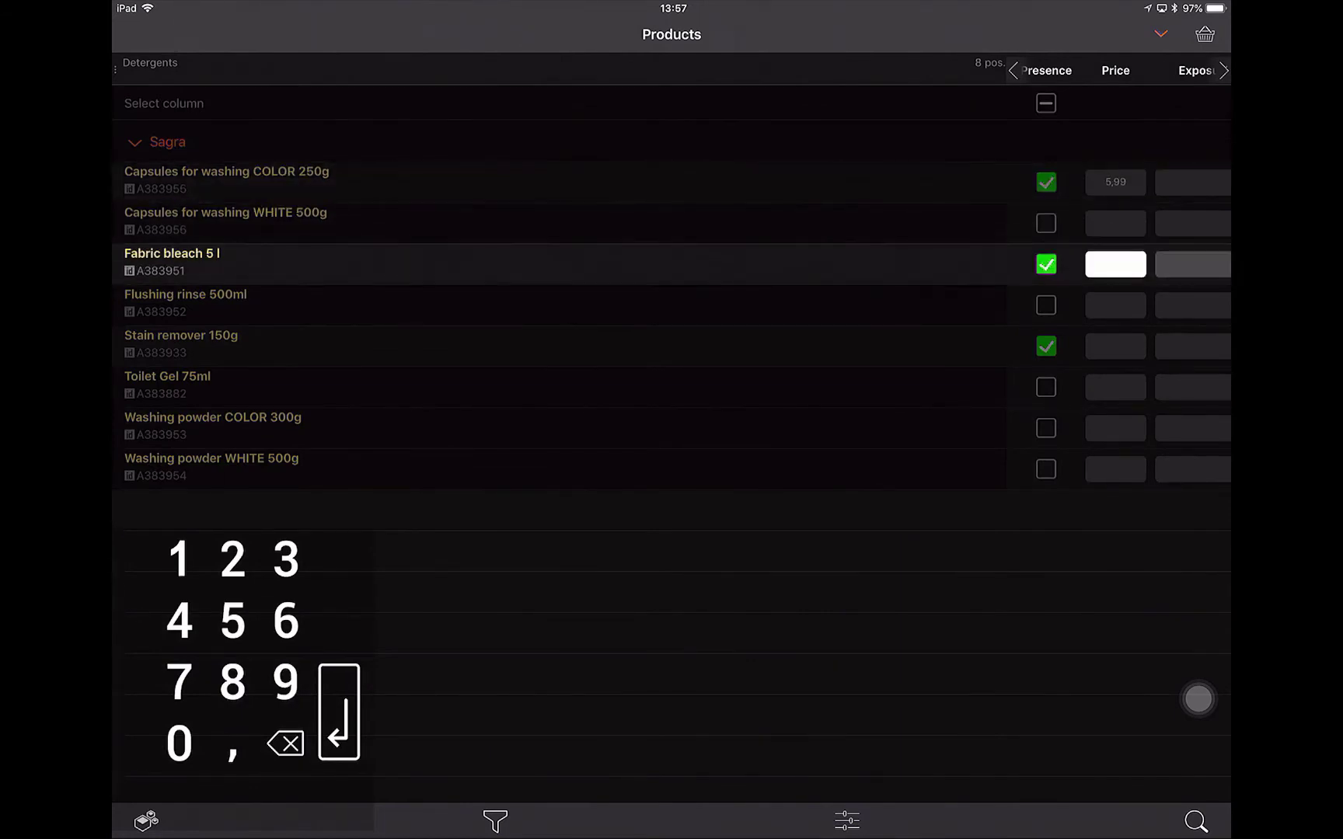
pyautogui.write('4,89')
pyautogui.press('Return')
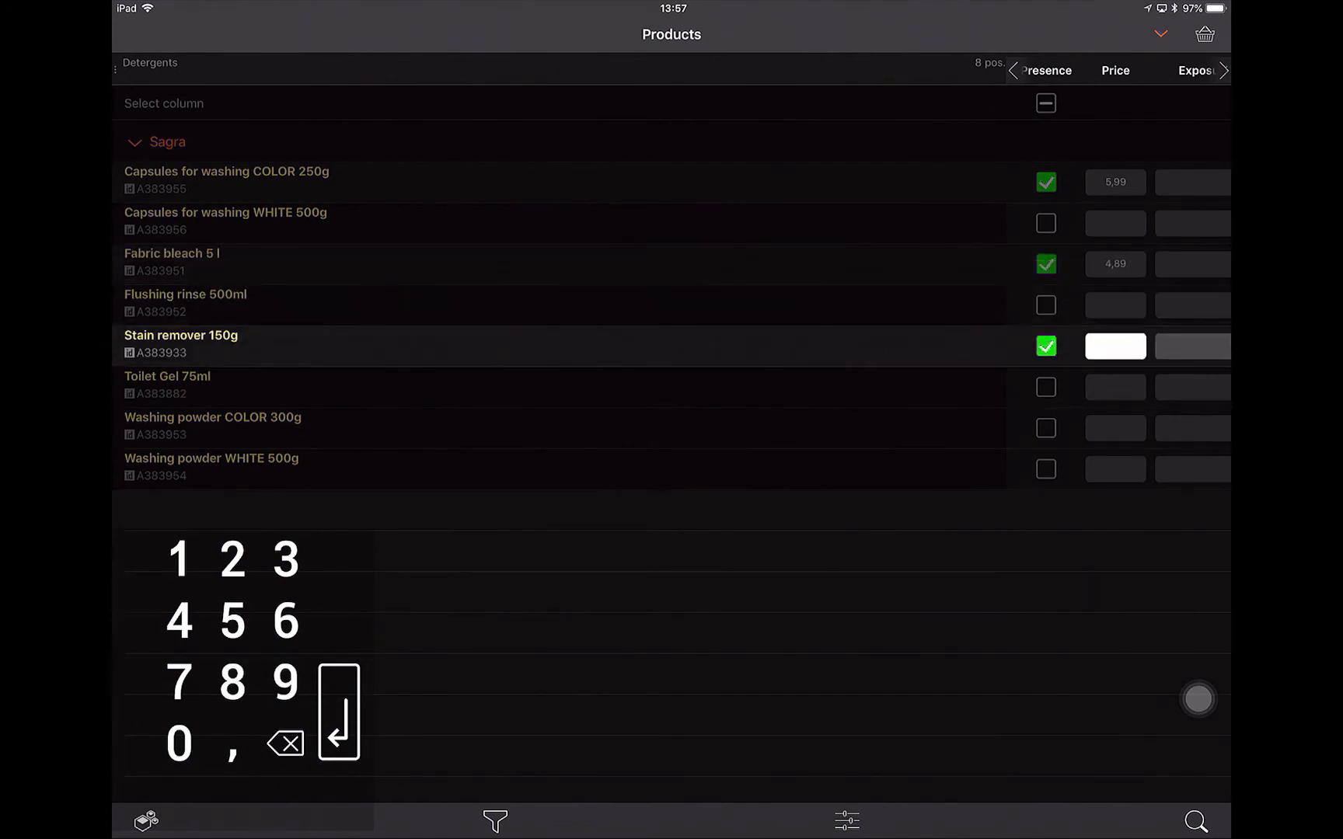
pyautogui.write('12,99')
pyautogui.press('Return')
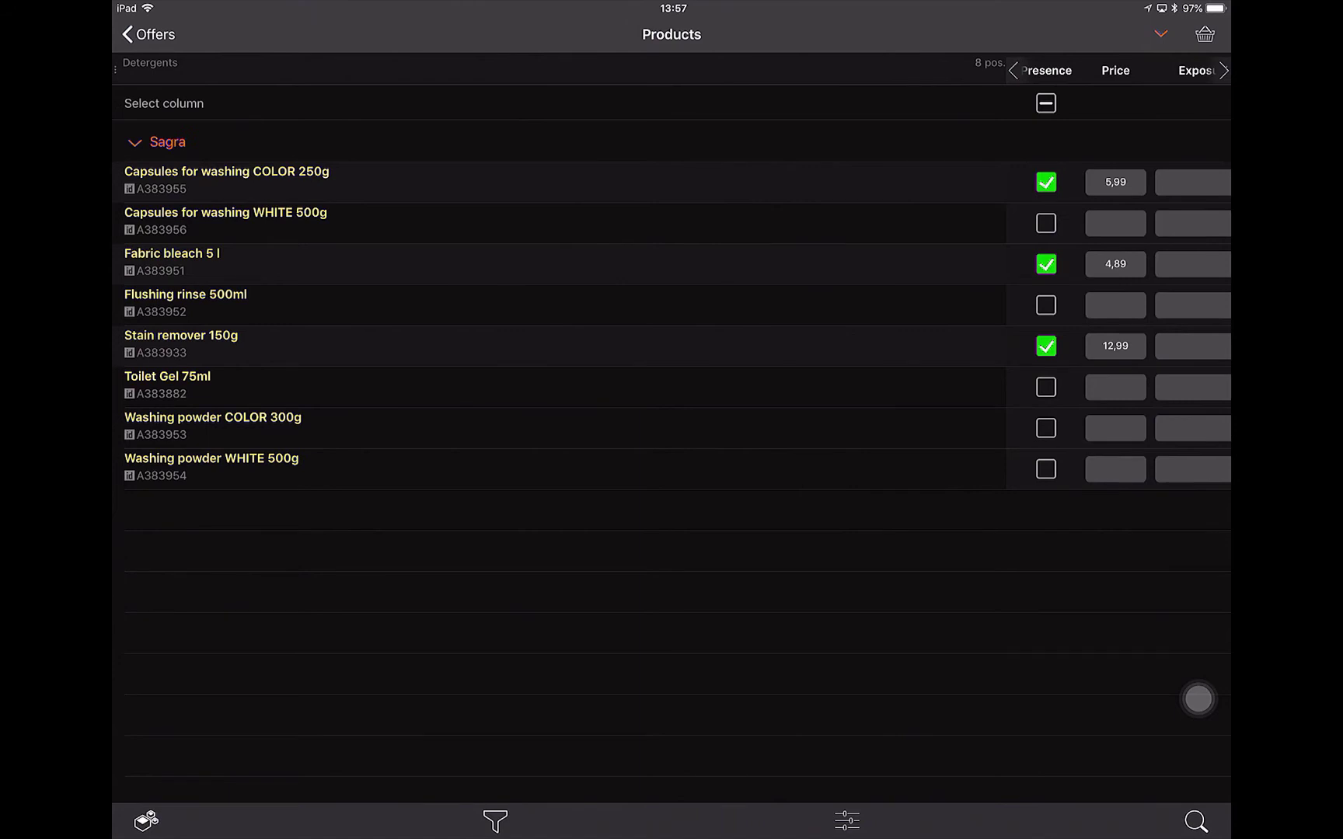
pyautogui.hscroll(1, 1119, 326)
pyautogui.hscroll(-1, 1119, 326)
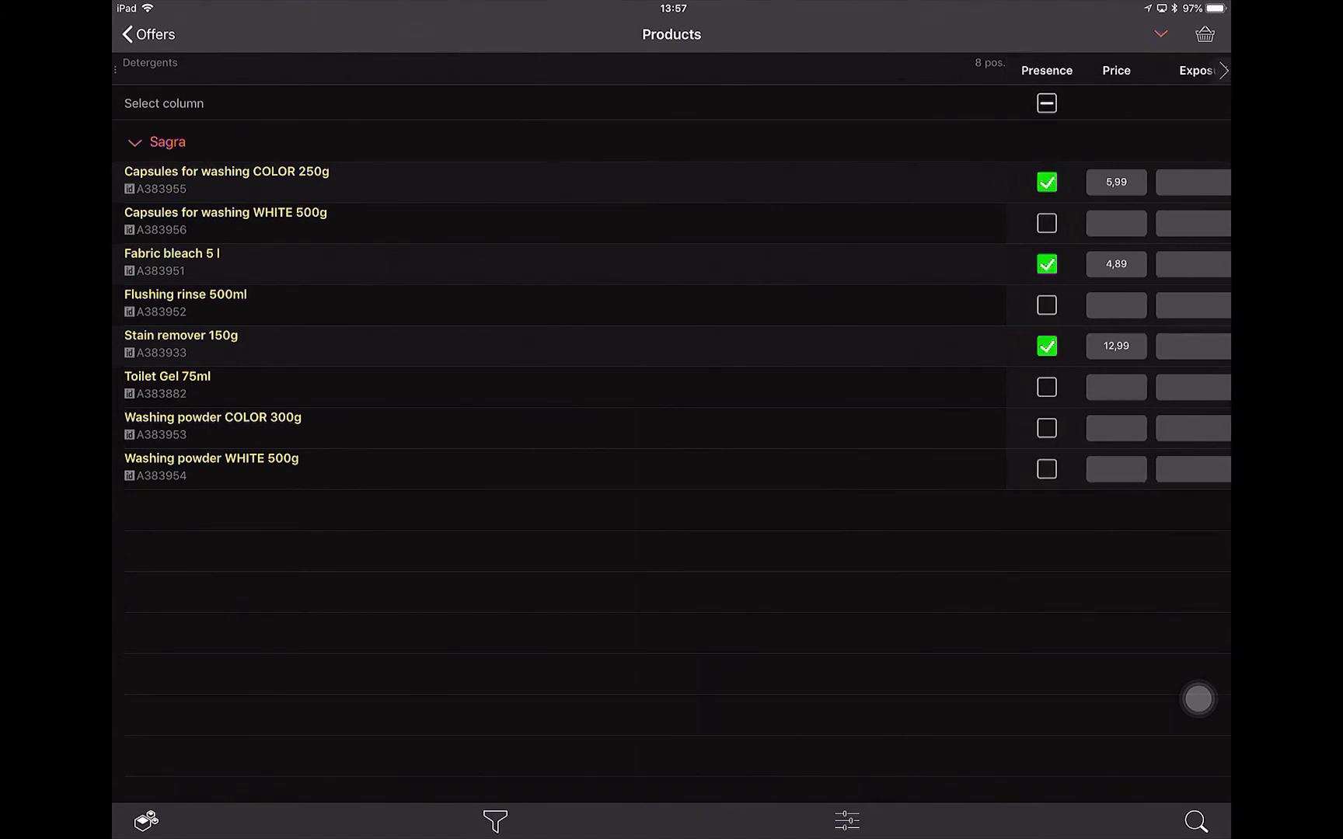
pyautogui.hscroll(1, 1119, 326)
pyautogui.hscroll(-1, 1119, 326)
pyautogui.hscroll(1, 1119, 326)
pyautogui.hscroll(-1, 1119, 326)
pyautogui.hscroll(2, 1118, 311)
pyautogui.hscroll(-2, 1119, 311)
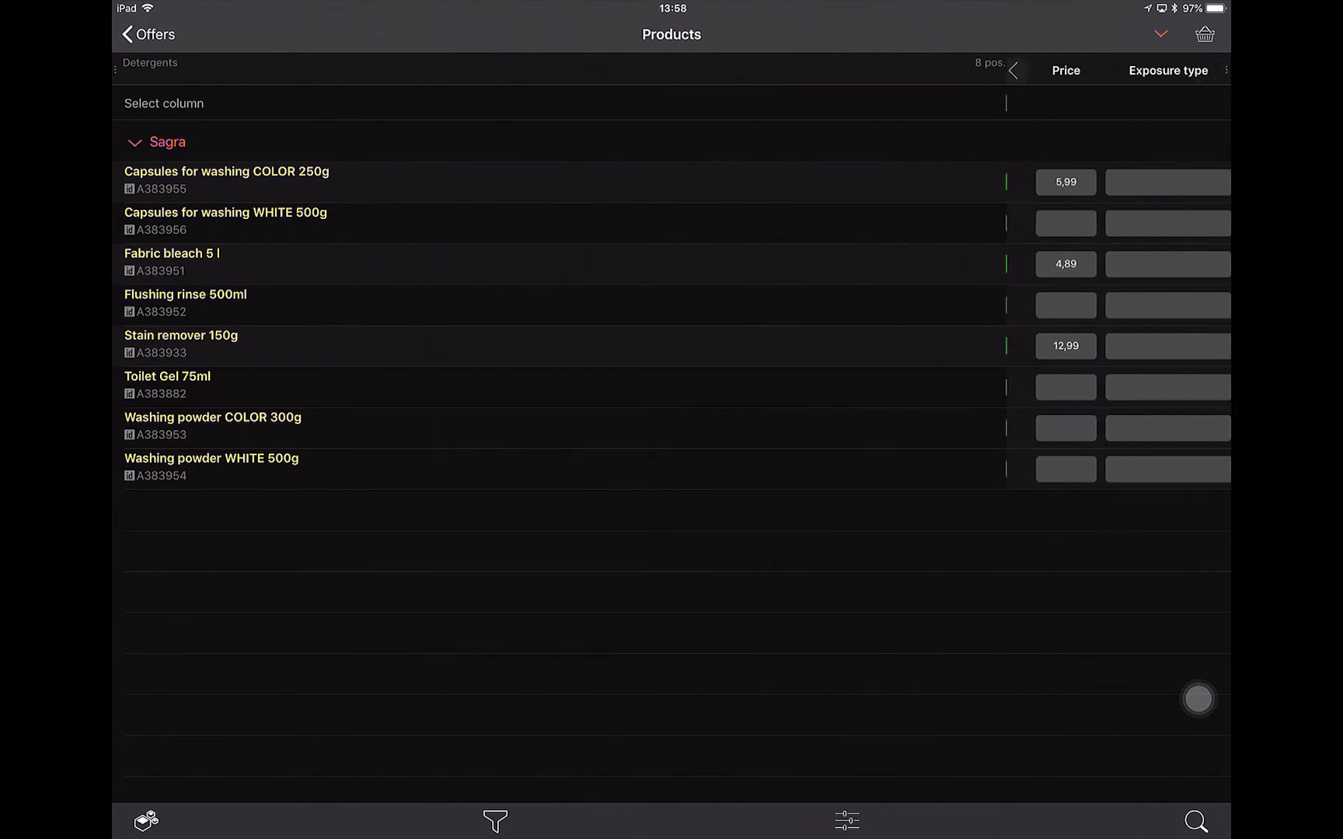
pyautogui.hscroll(2, 1127, 311)
pyautogui.hscroll(-2, 1127, 311)
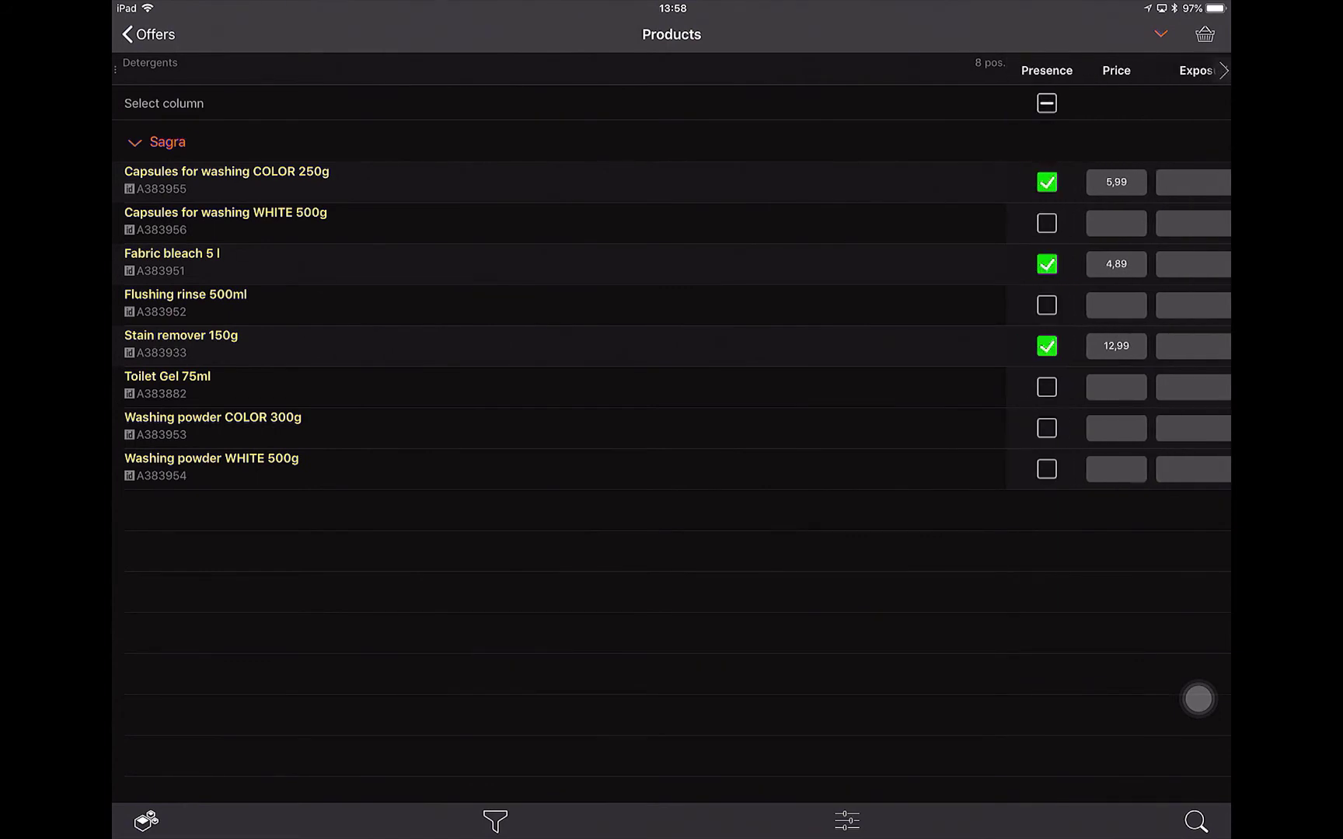
pyautogui.hscroll(2, 1118, 311)
pyautogui.hscroll(-2, 1119, 311)
pyautogui.hscroll(2, 1118, 311)
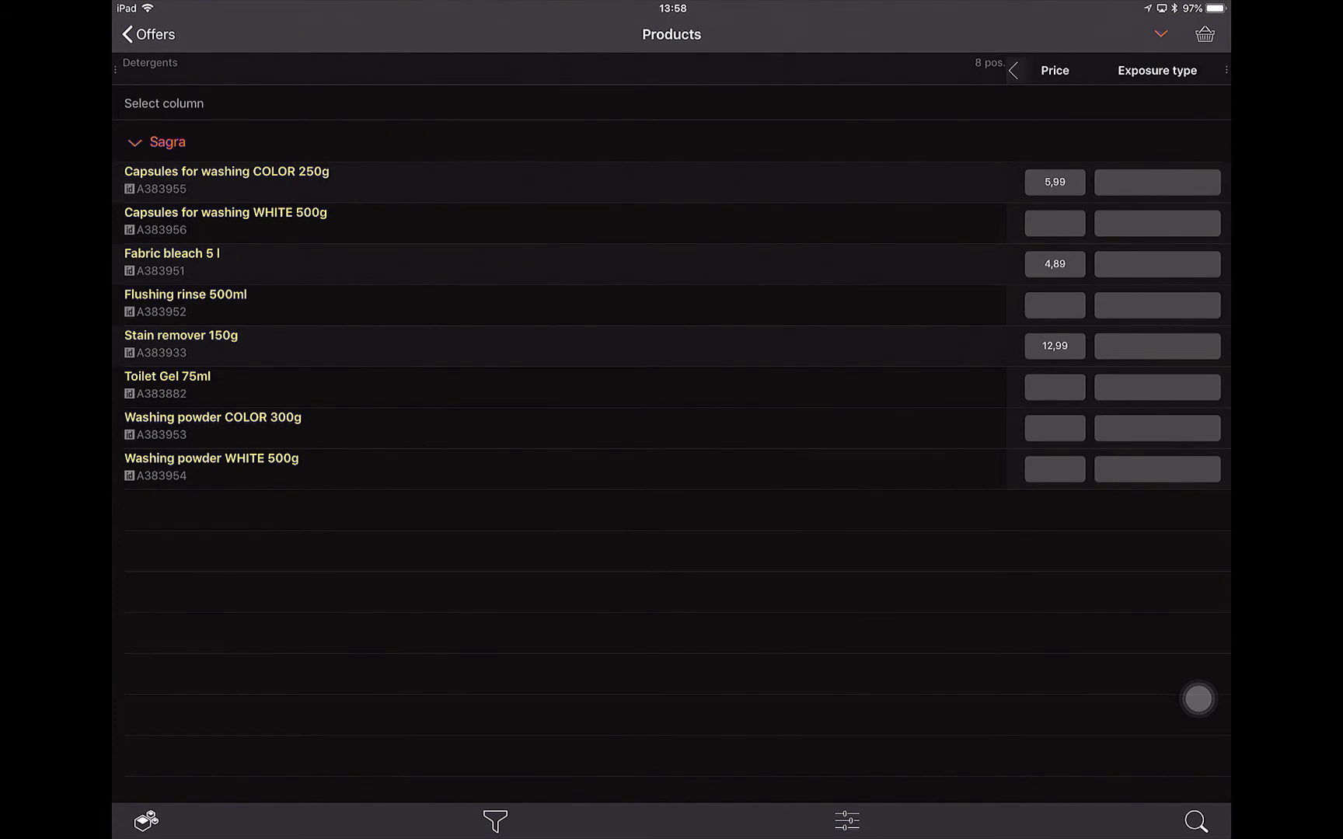
pyautogui.hscroll(-2, 1118, 311)
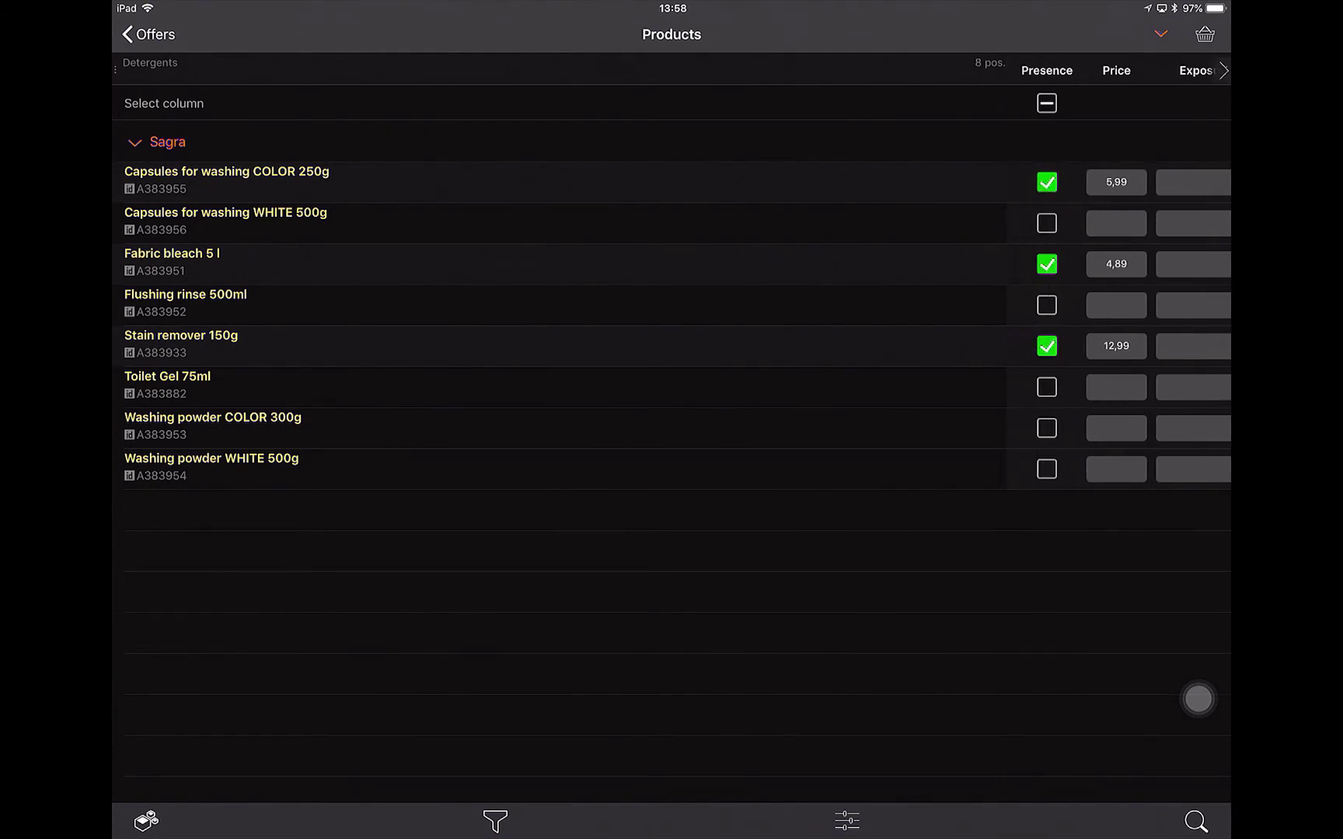
# Set the exposure type to island for Capsules for washing COLOR 250g, bookstand for Fabric bleach 5 l and shelf for Stain remover 150g.
pyautogui.hscroll(2, 1119, 311)
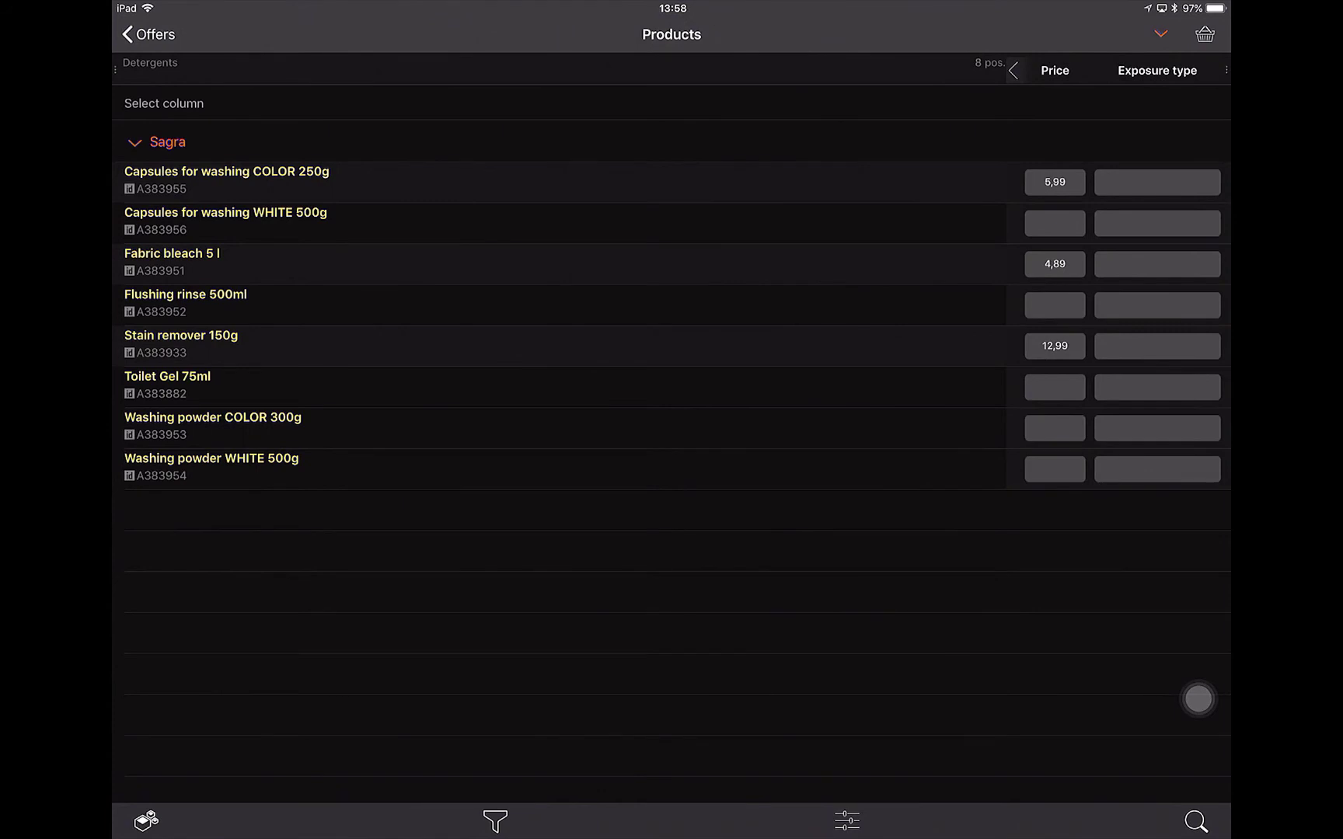
pyautogui.click(1157, 182)
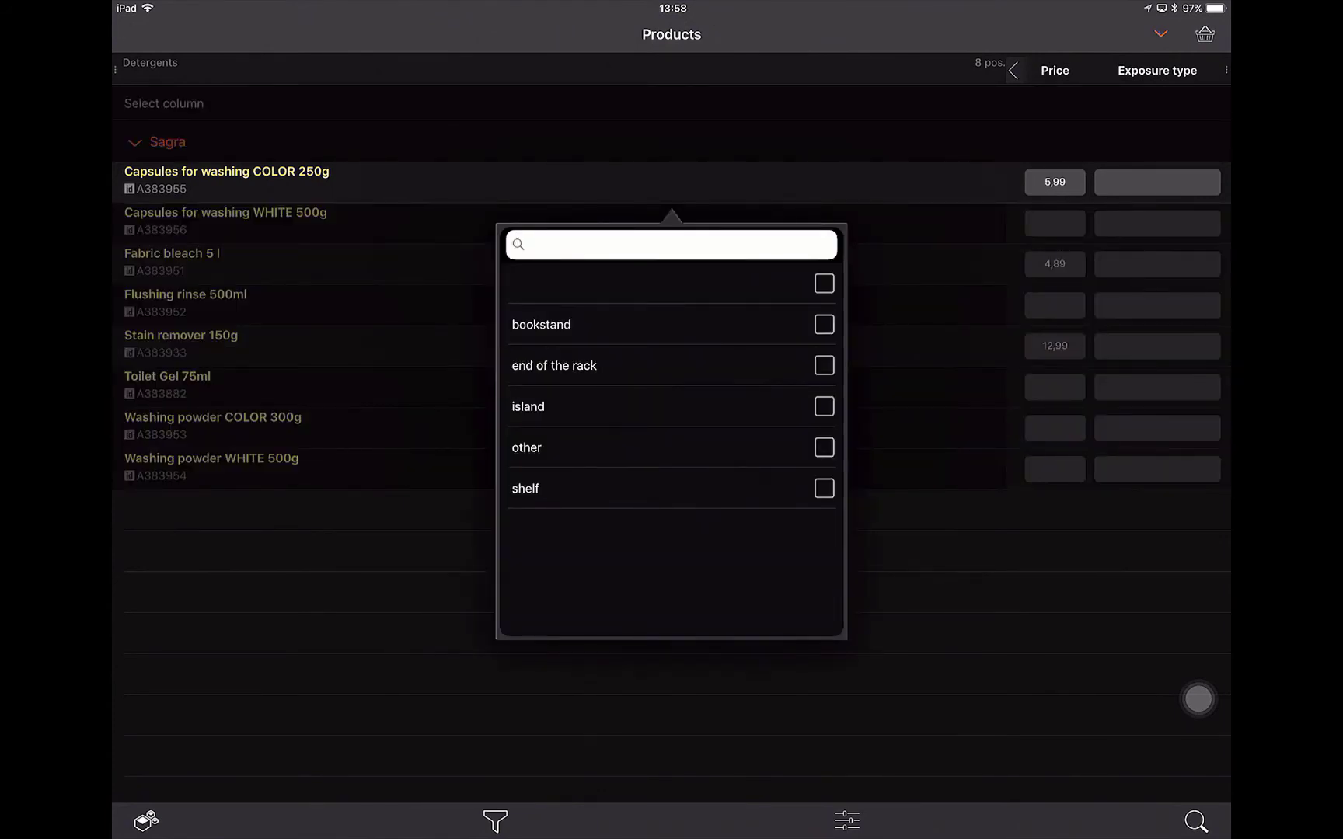
pyautogui.click(824, 407)
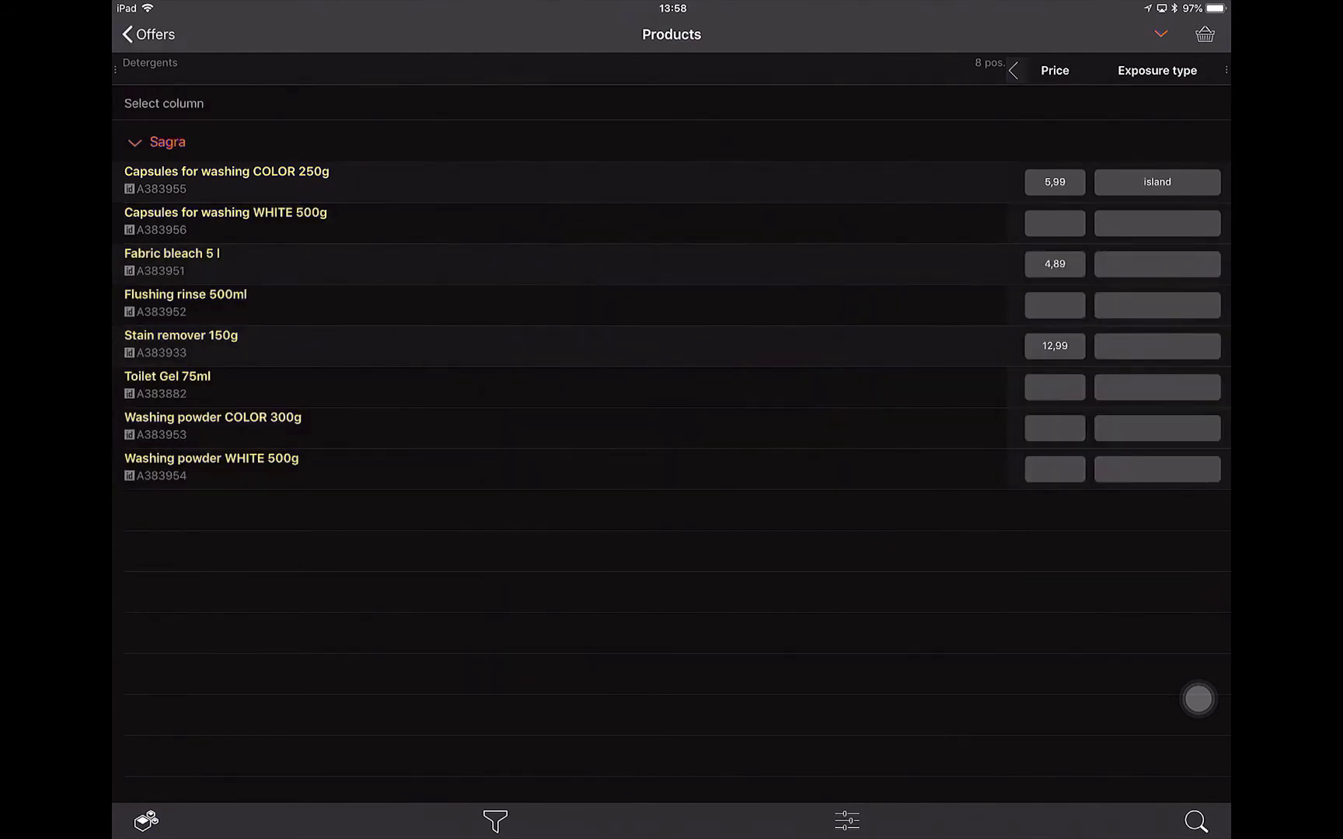
pyautogui.click(1157, 264)
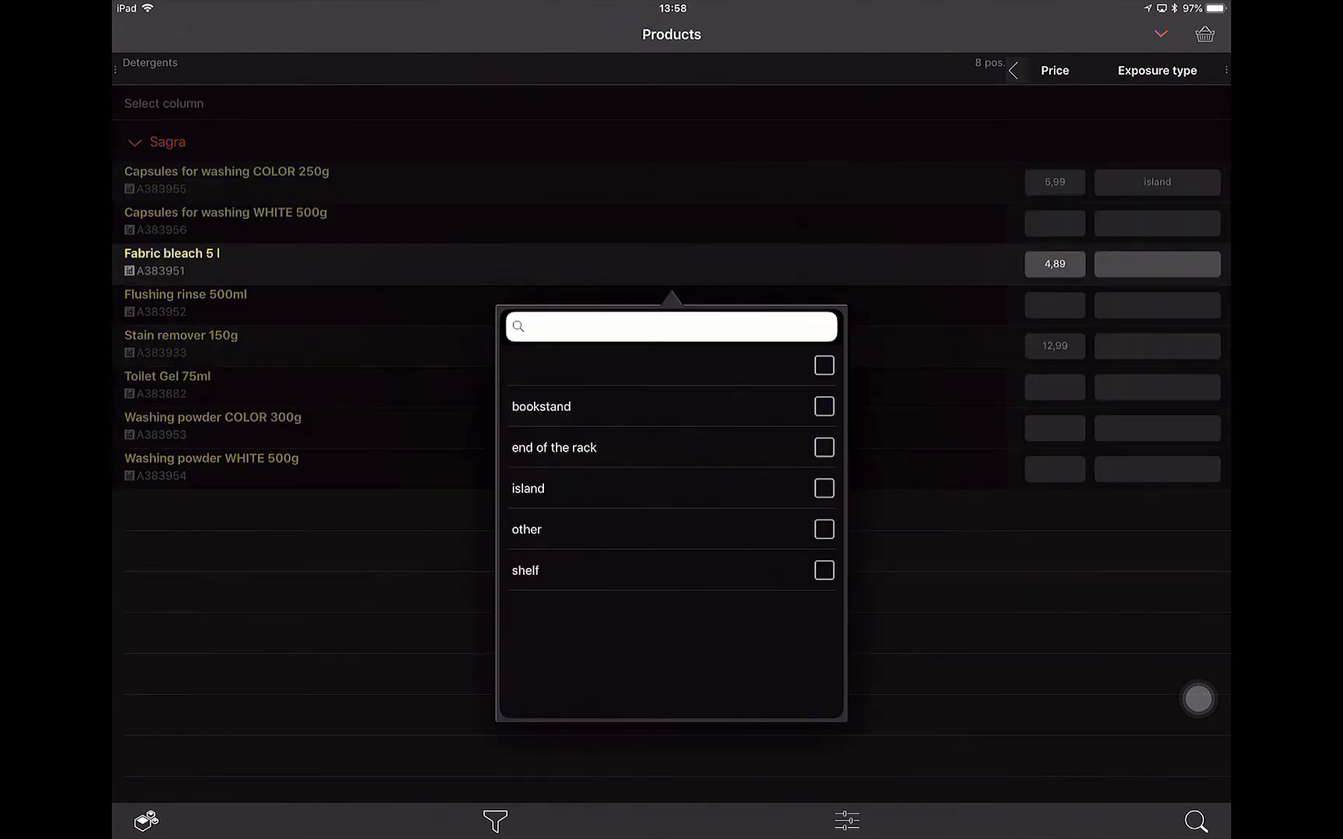
pyautogui.click(823, 406)
pyautogui.click(1157, 345)
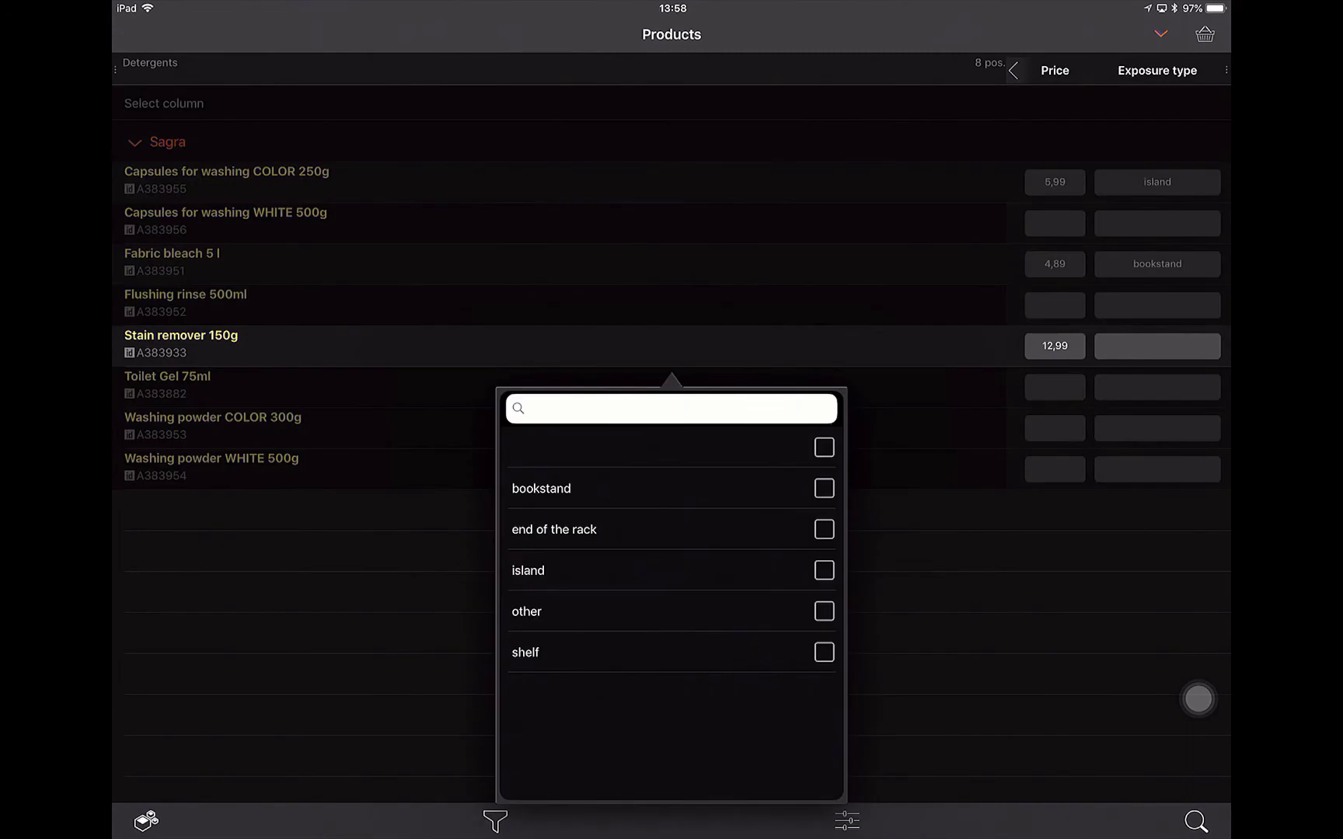
pyautogui.click(824, 652)
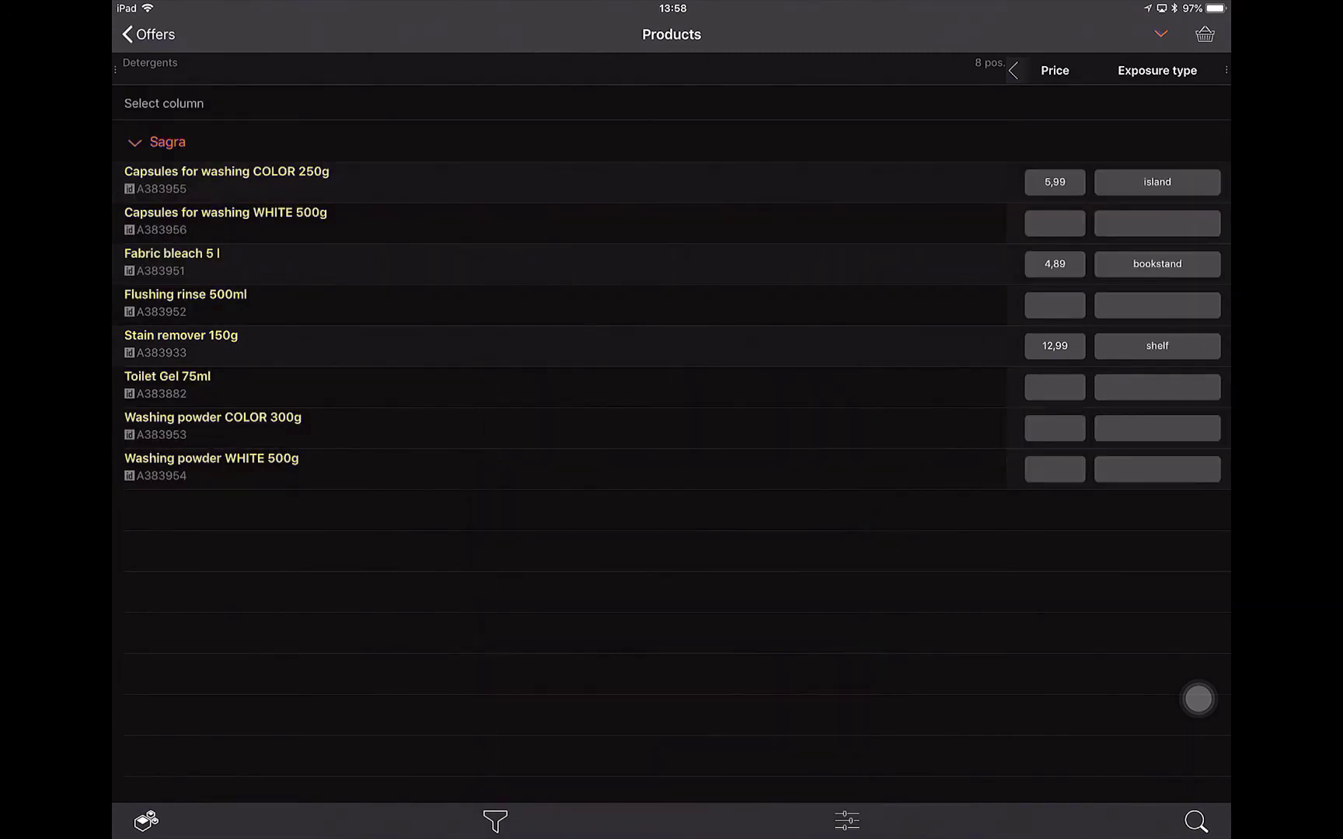
# Return from the product list to the Stock control document for Supermarket "Carrefour Express" and close the document.
pyautogui.click(147, 34)
pyautogui.click(127, 34)
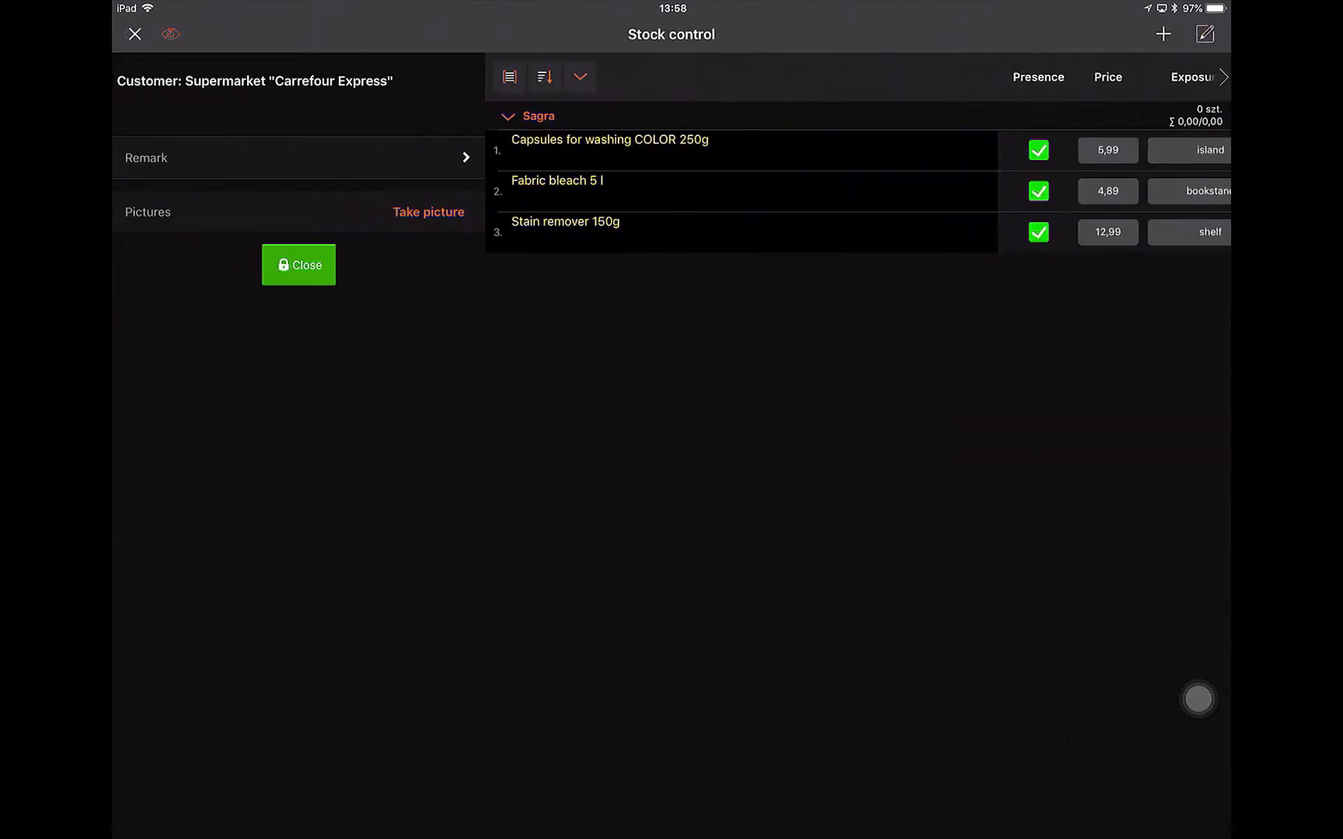
pyautogui.click(298, 265)
pyautogui.click(616, 472)
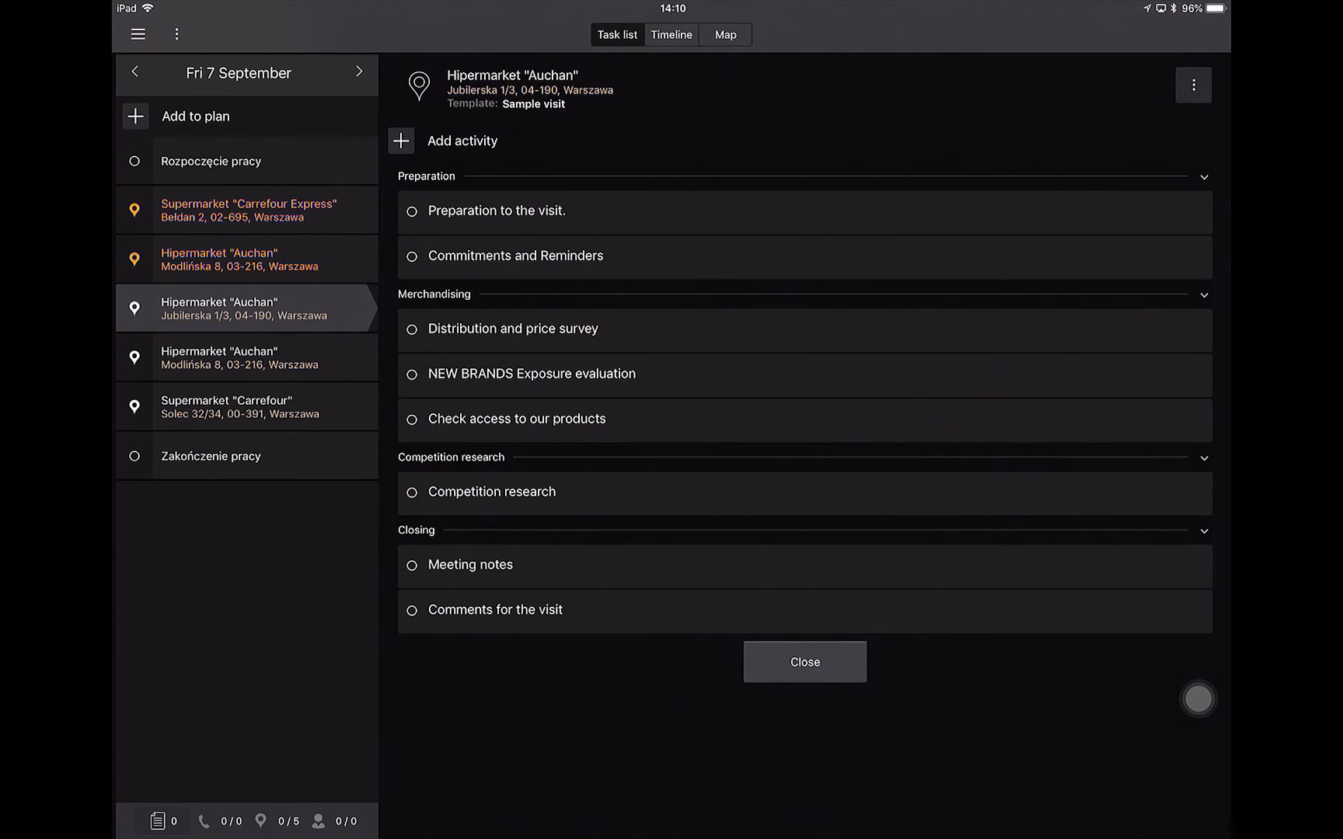
# Open the NEW BRANDS Exposure evaluation in the selected Hipermarket "Auchan" visit and set the type of exposure to End.
pyautogui.click(531, 373)
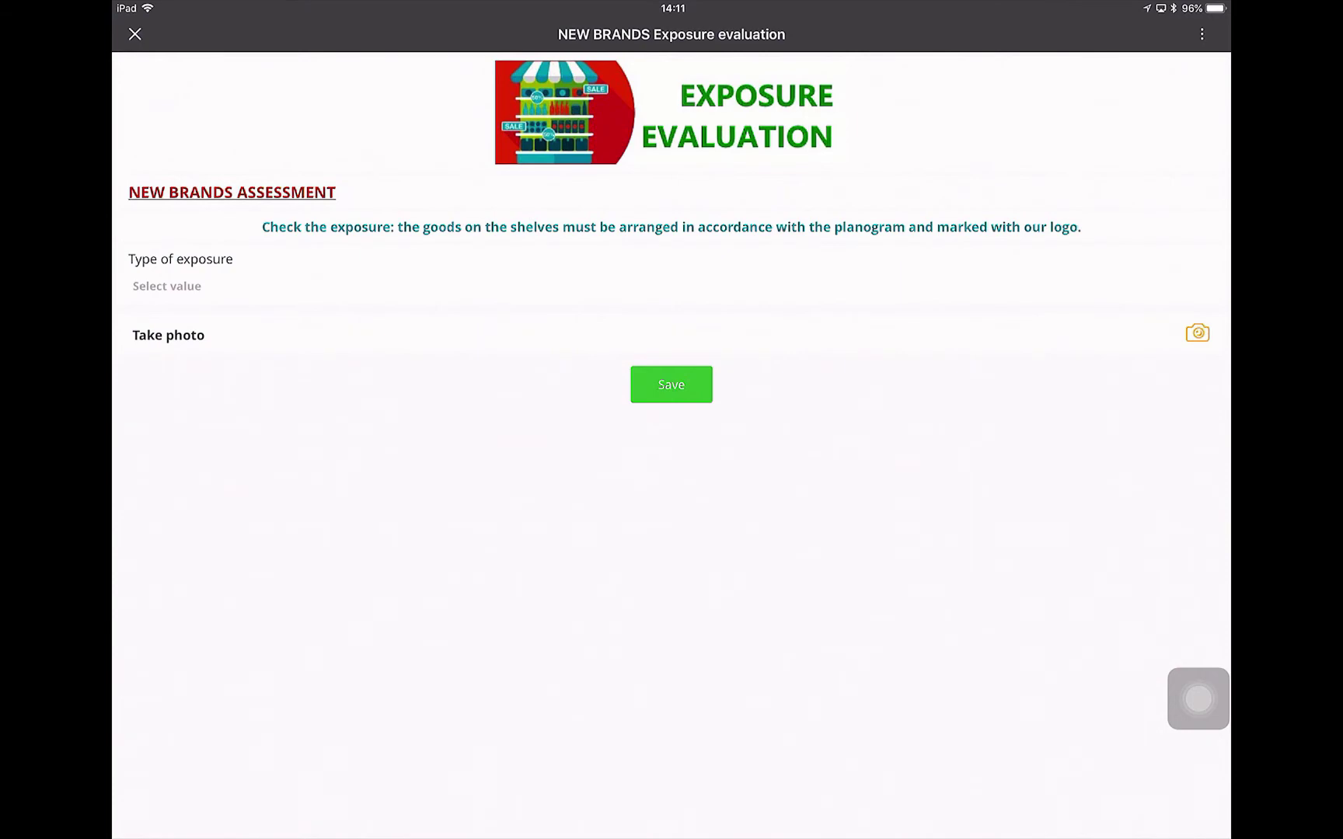
pyautogui.click(671, 286)
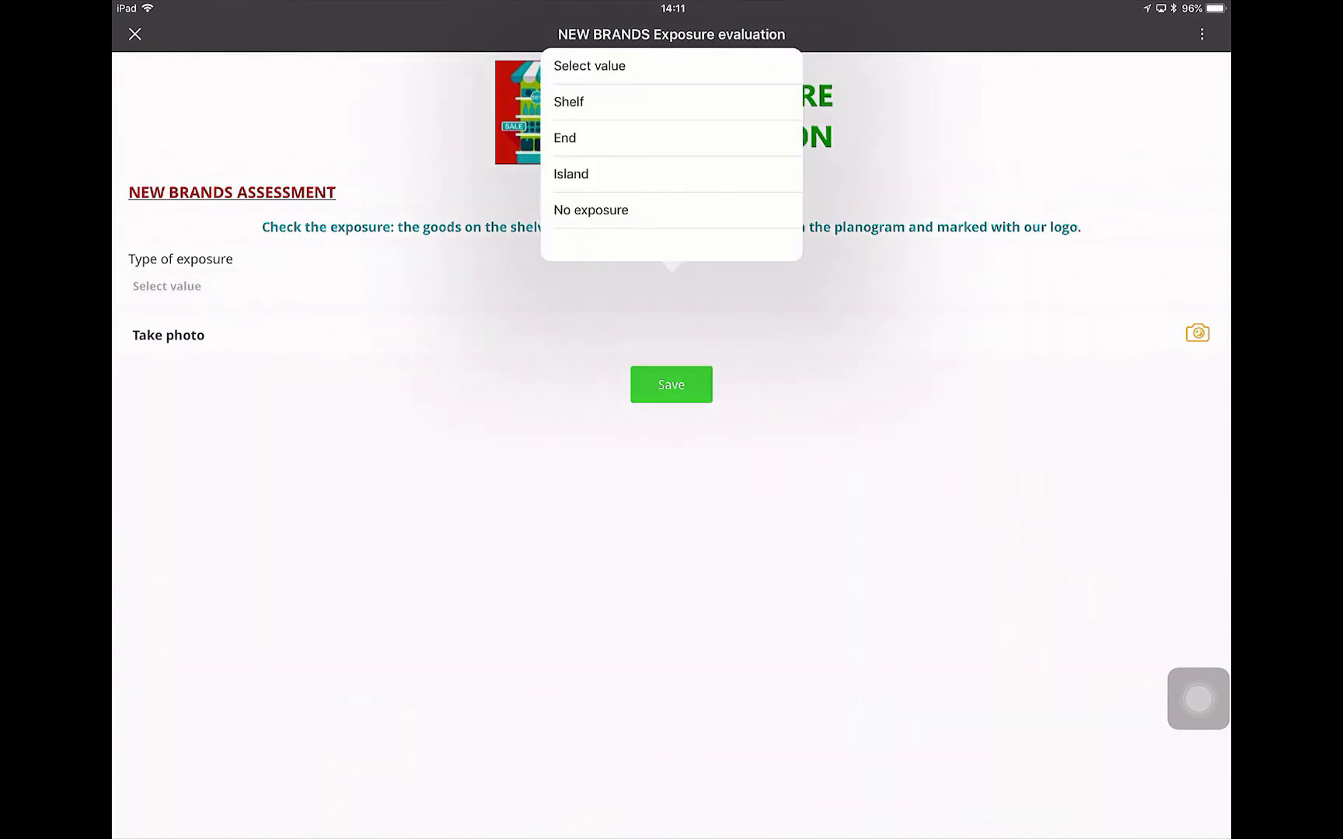
pyautogui.click(565, 138)
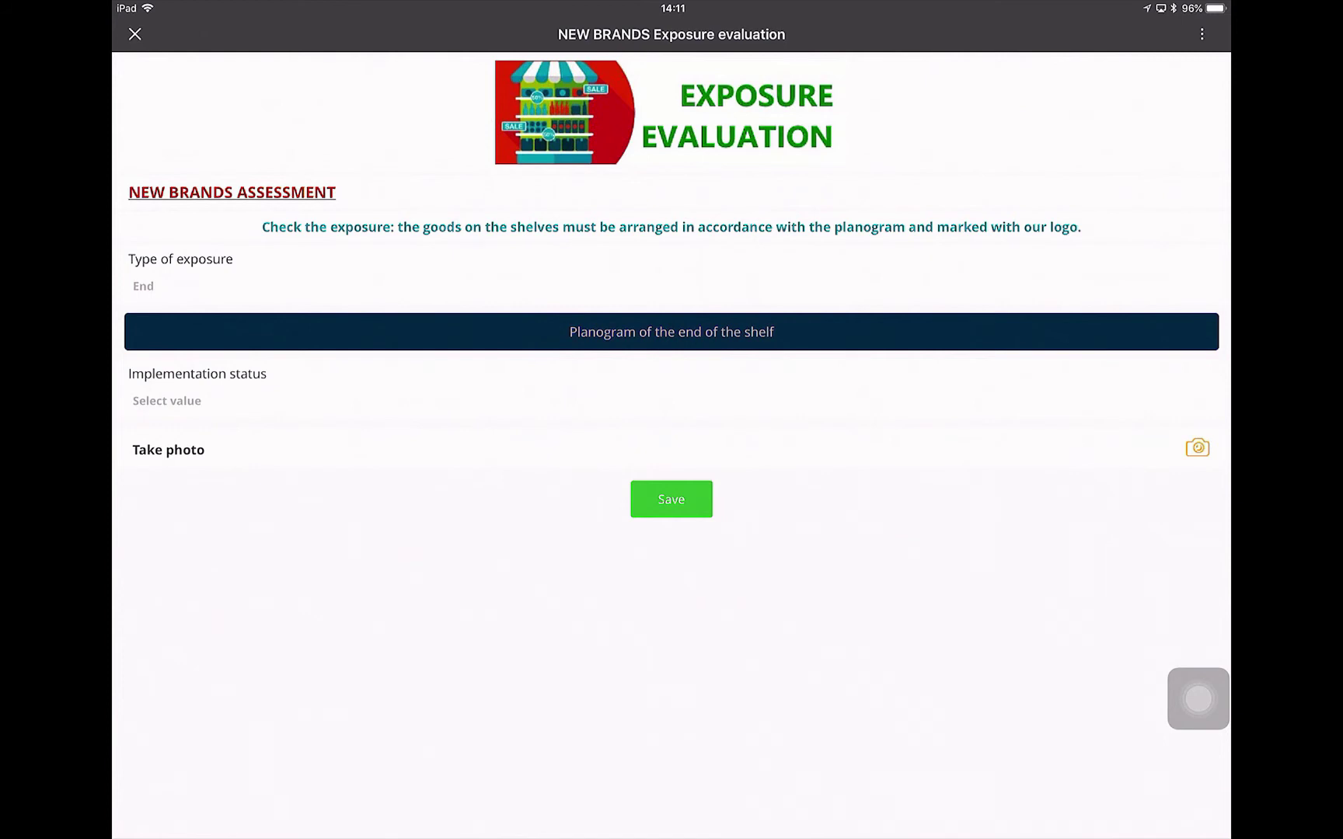
# Examine the planogram of the end of the shelf up close and return to the exposure evaluation form.
pyautogui.click(672, 332)
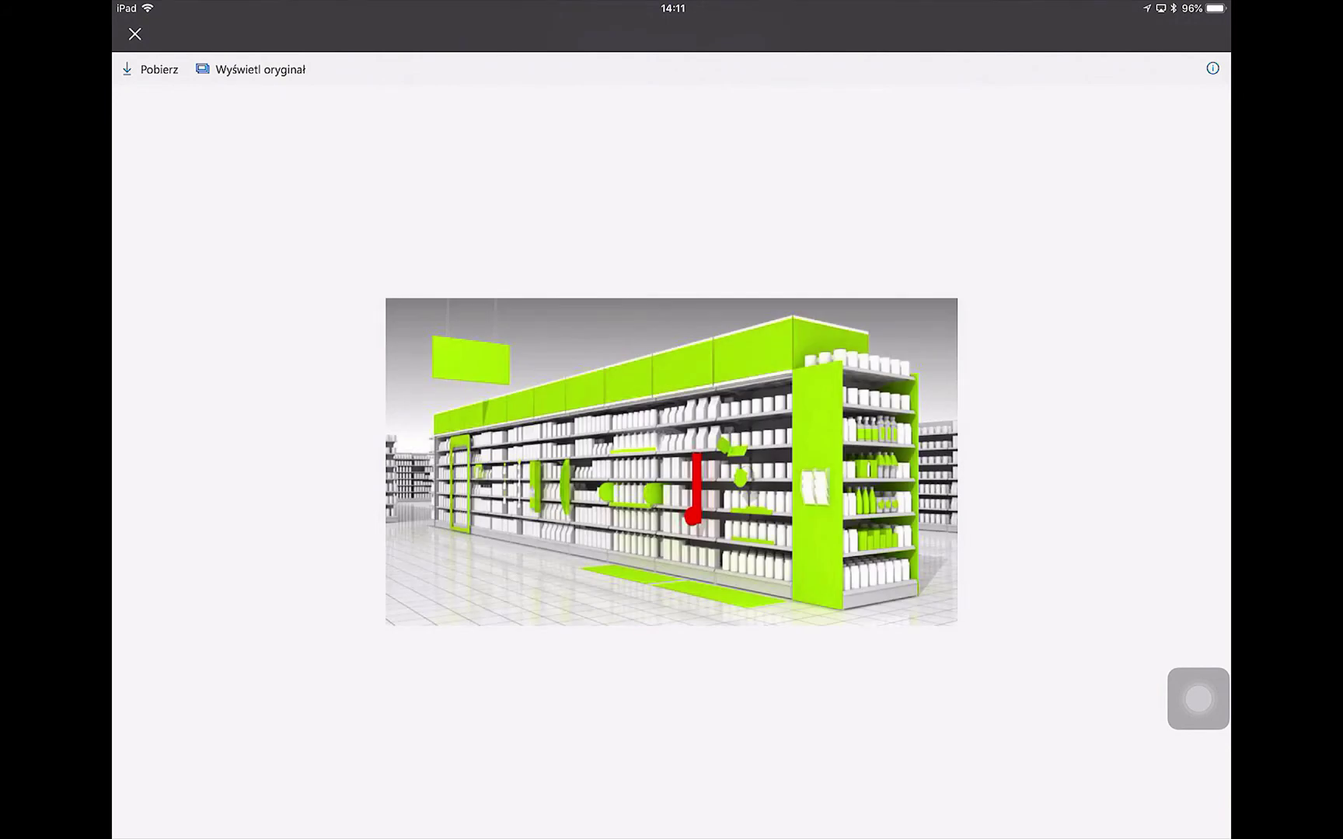
pyautogui.scroll(5, 671, 462)
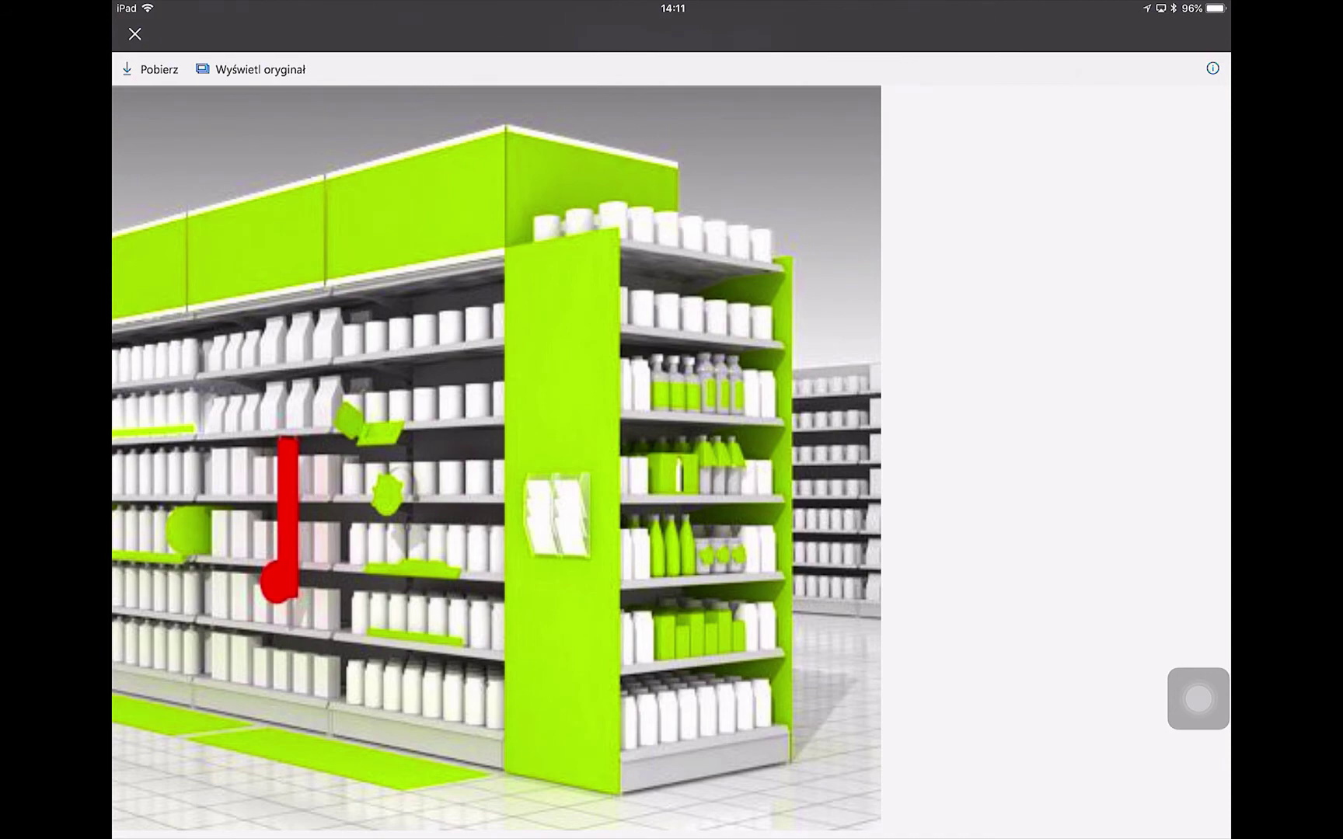
pyautogui.click(135, 35)
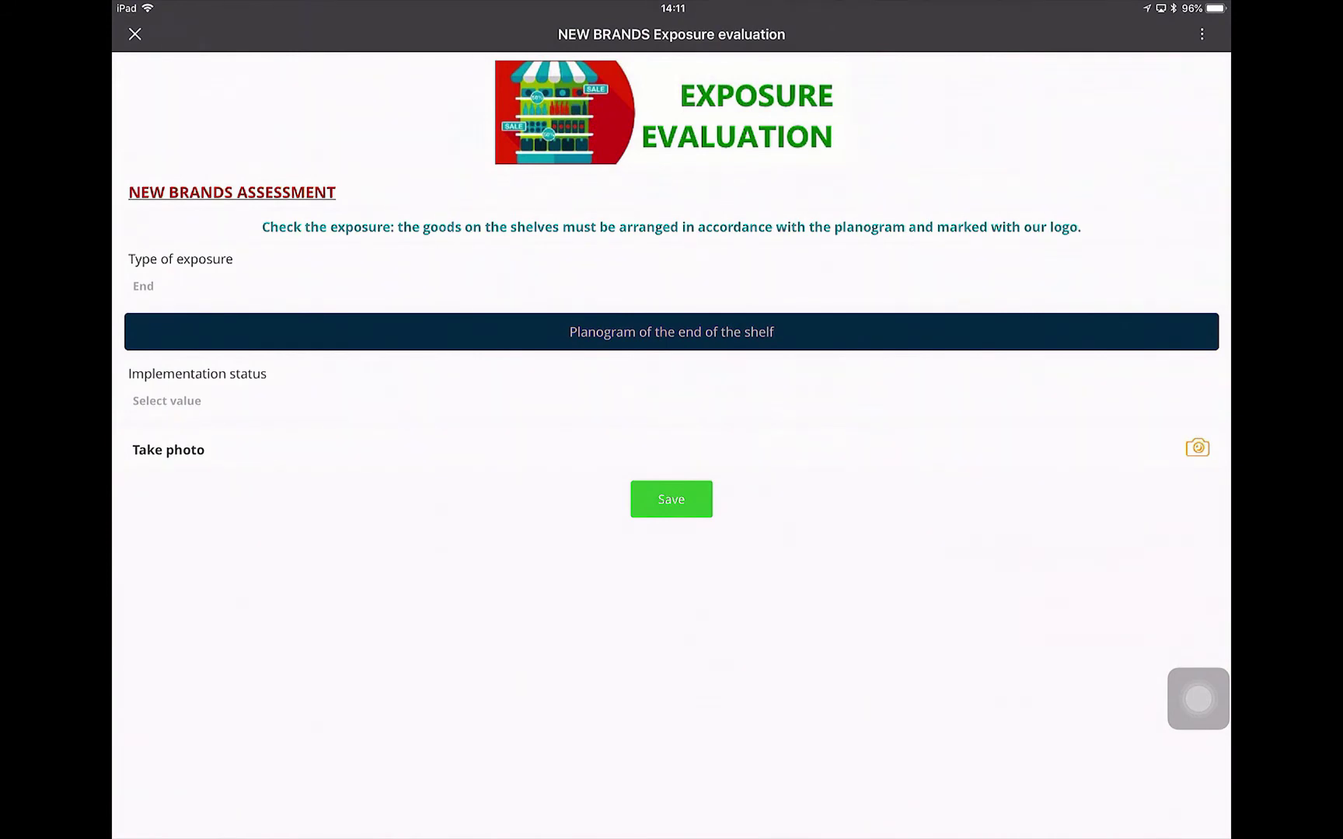
# Set the implementation status to partly executed and the percent of planogram implementation to 75 - 99%.
pyautogui.click(671, 400)
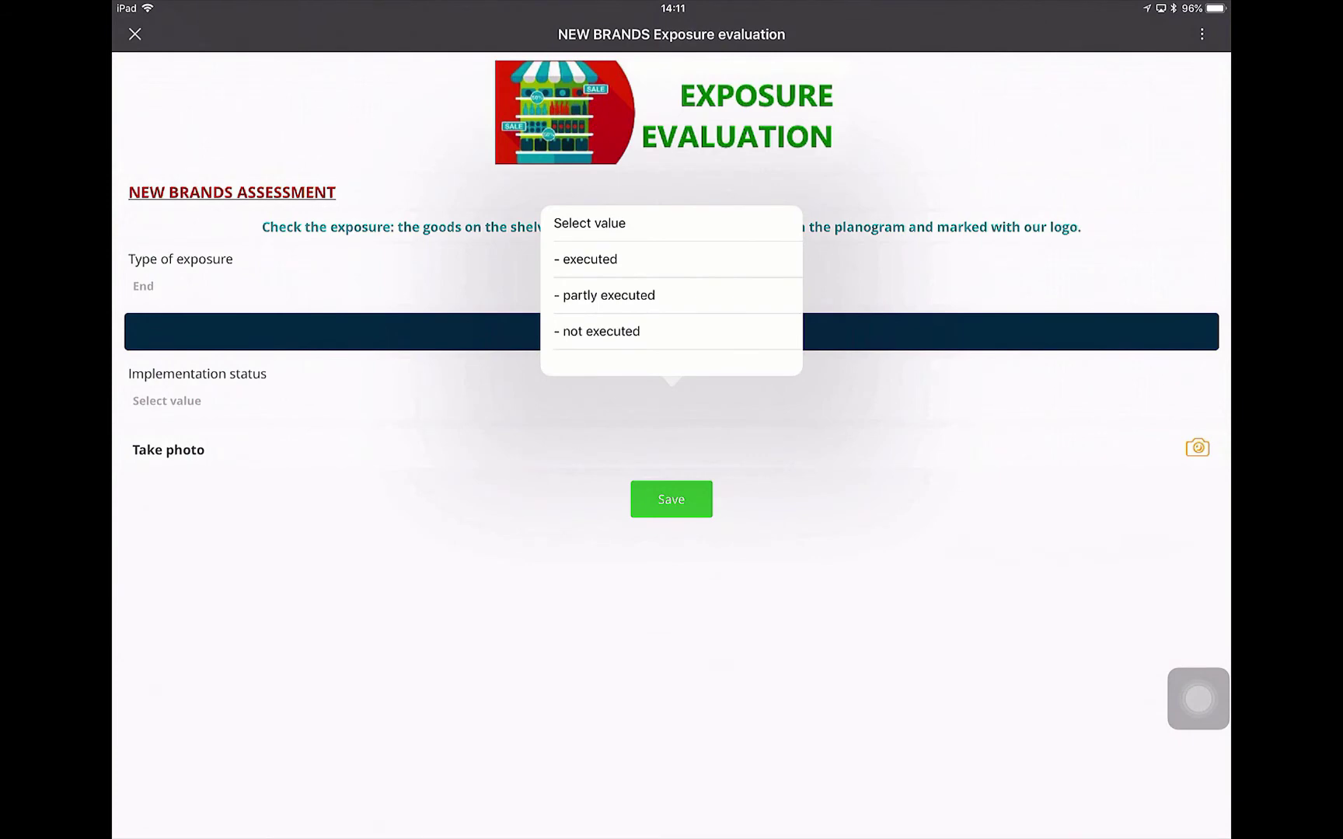
pyautogui.click(605, 295)
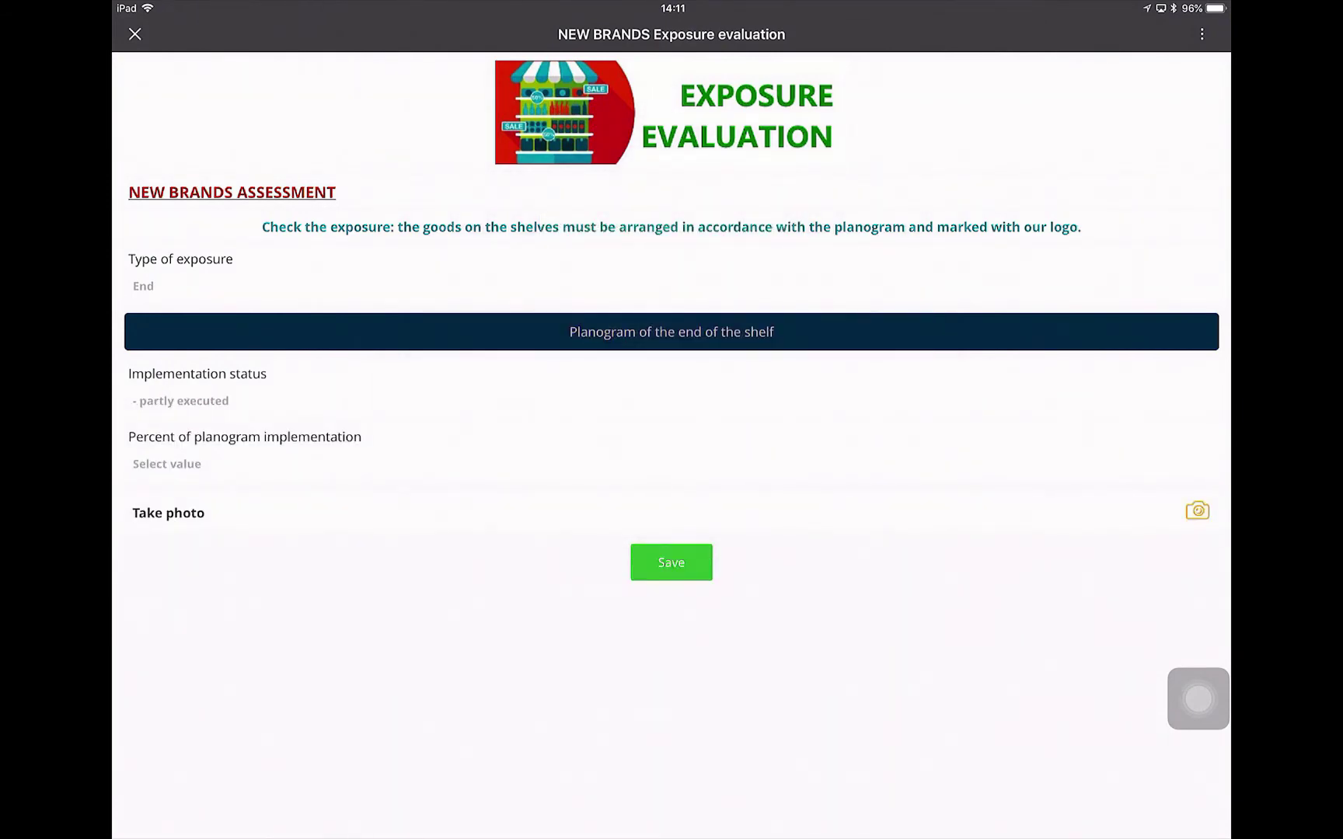
pyautogui.click(672, 464)
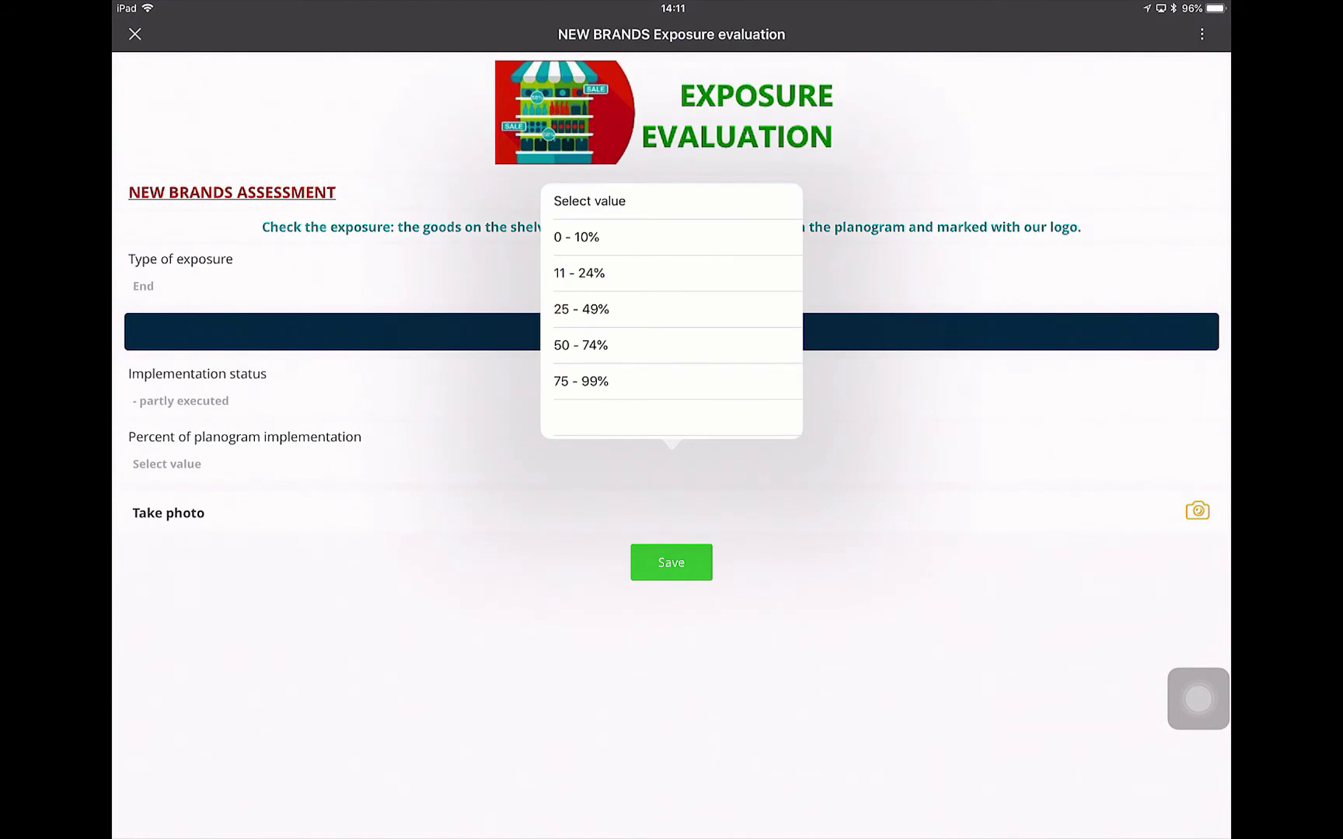
pyautogui.click(591, 381)
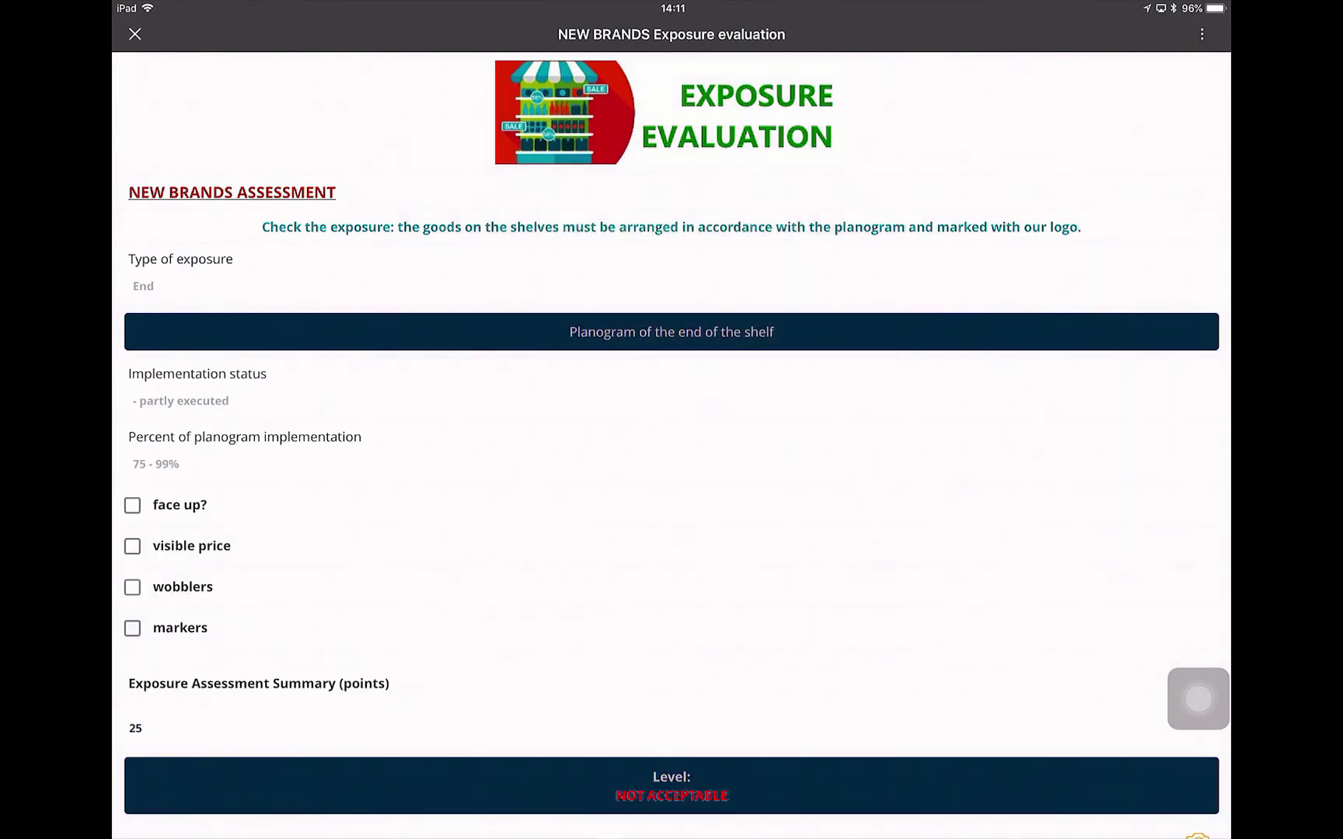
# Mark the face up, visible price and wobblers criteria as met in the exposure evaluation.
pyautogui.scroll(-3, 672, 467)
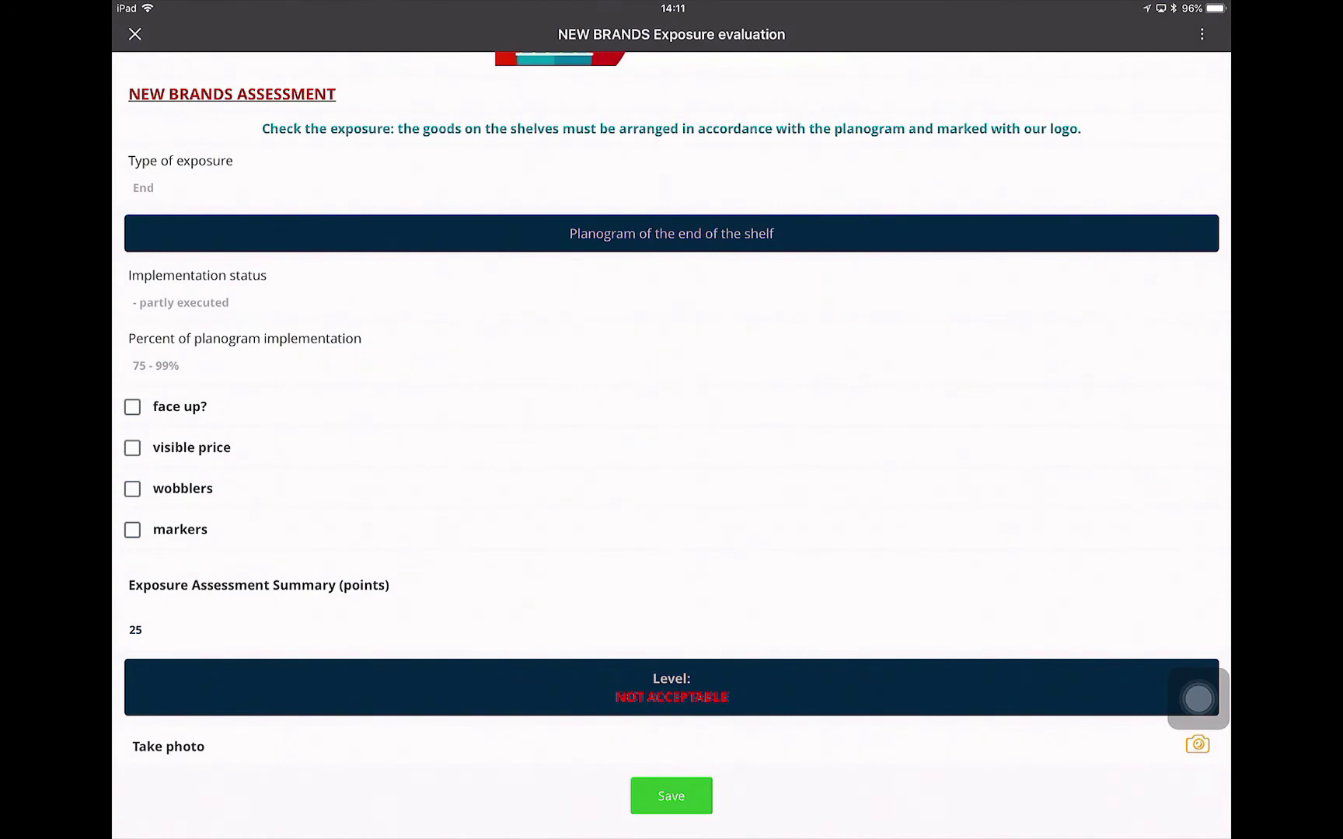
pyautogui.click(132, 406)
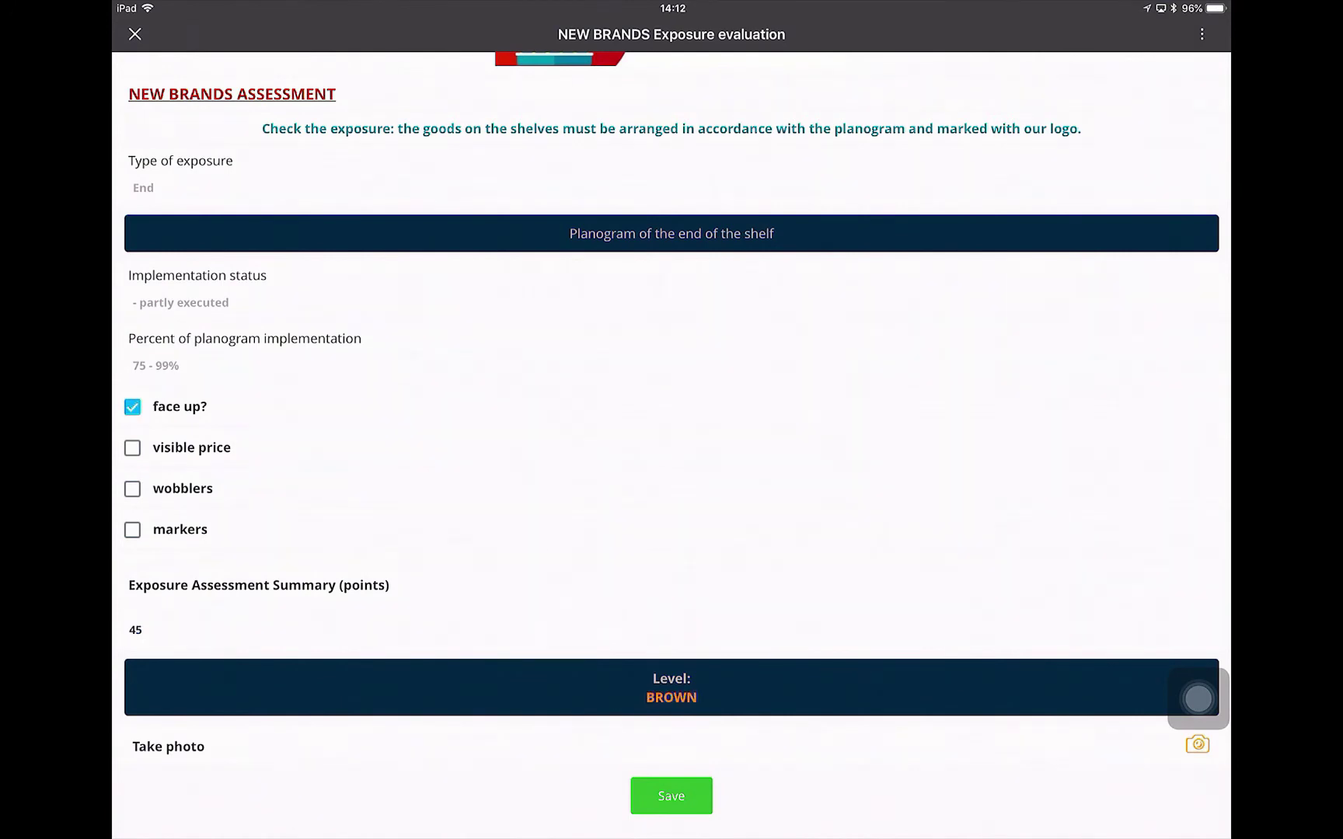
pyautogui.click(133, 448)
pyautogui.click(132, 488)
# Take and attach a photo of the exposure, and save the NEW BRANDS Exposure evaluation.
pyautogui.scroll(1, 672, 445)
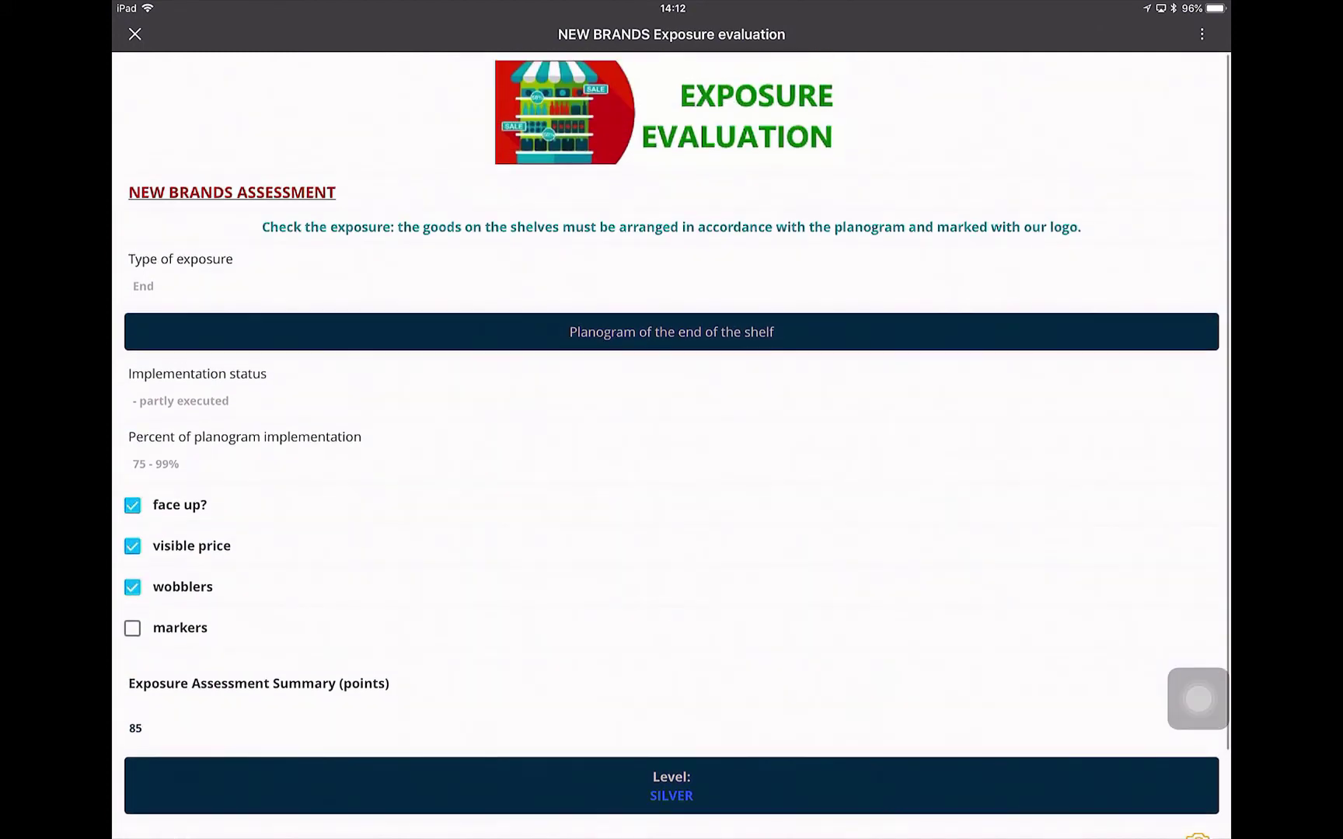
pyautogui.scroll(-1, 672, 446)
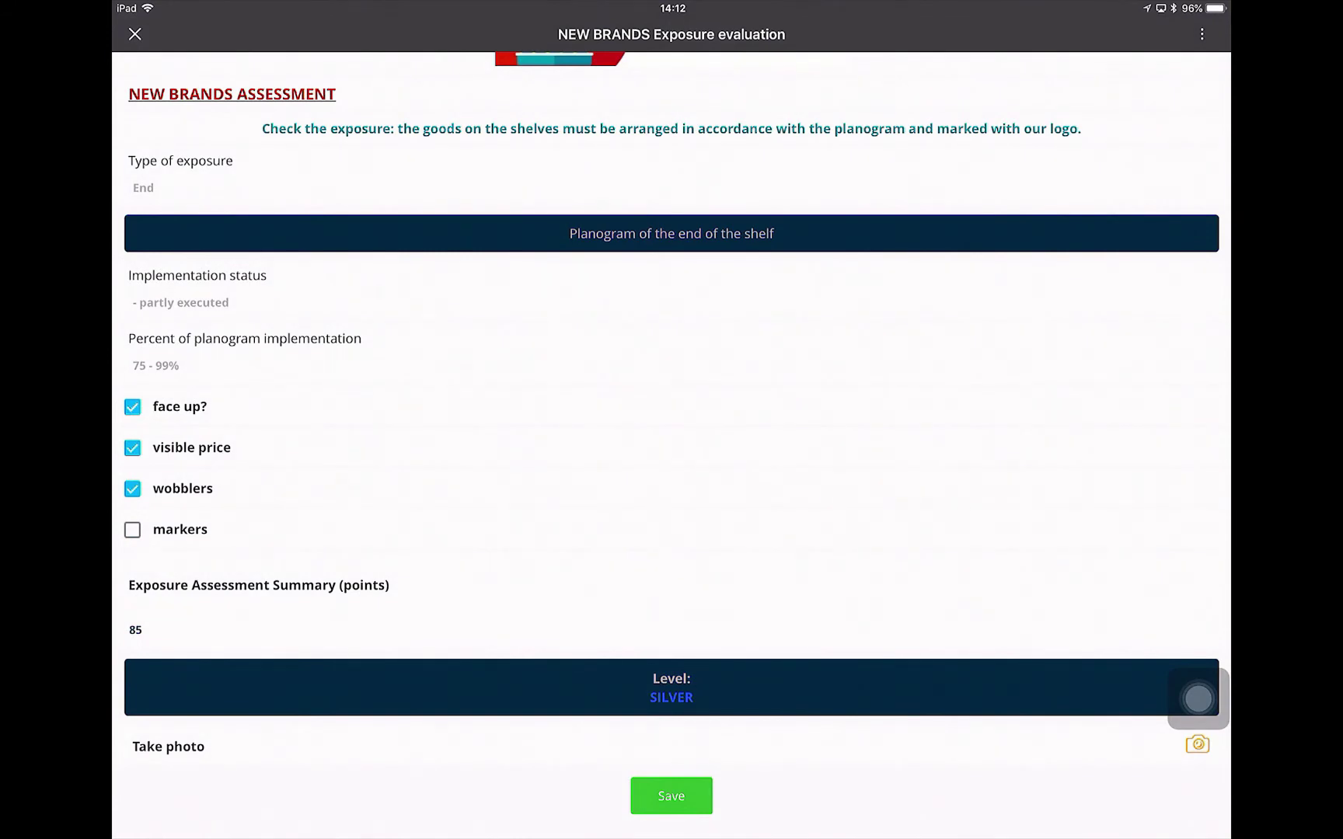
pyautogui.scroll(1, 672, 446)
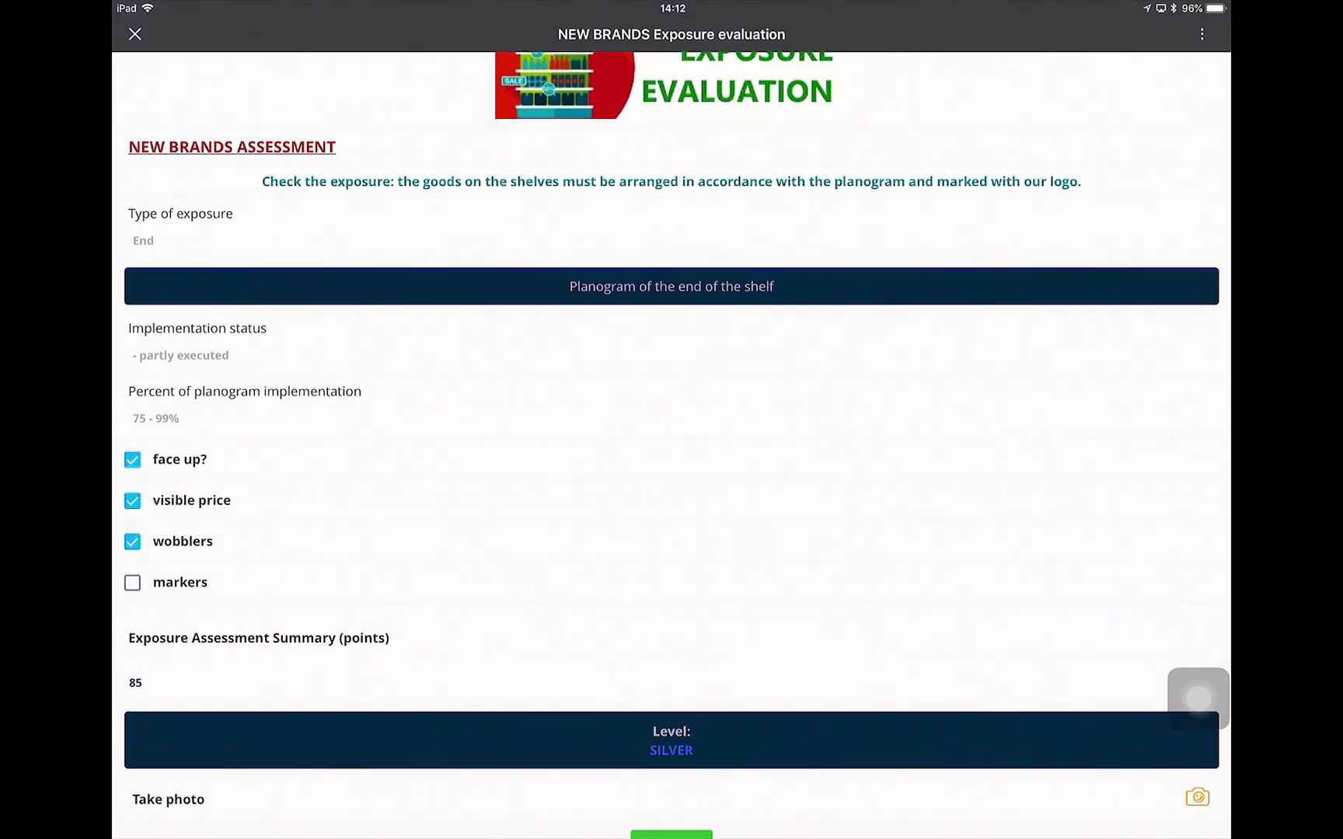
pyautogui.scroll(-1, 671, 445)
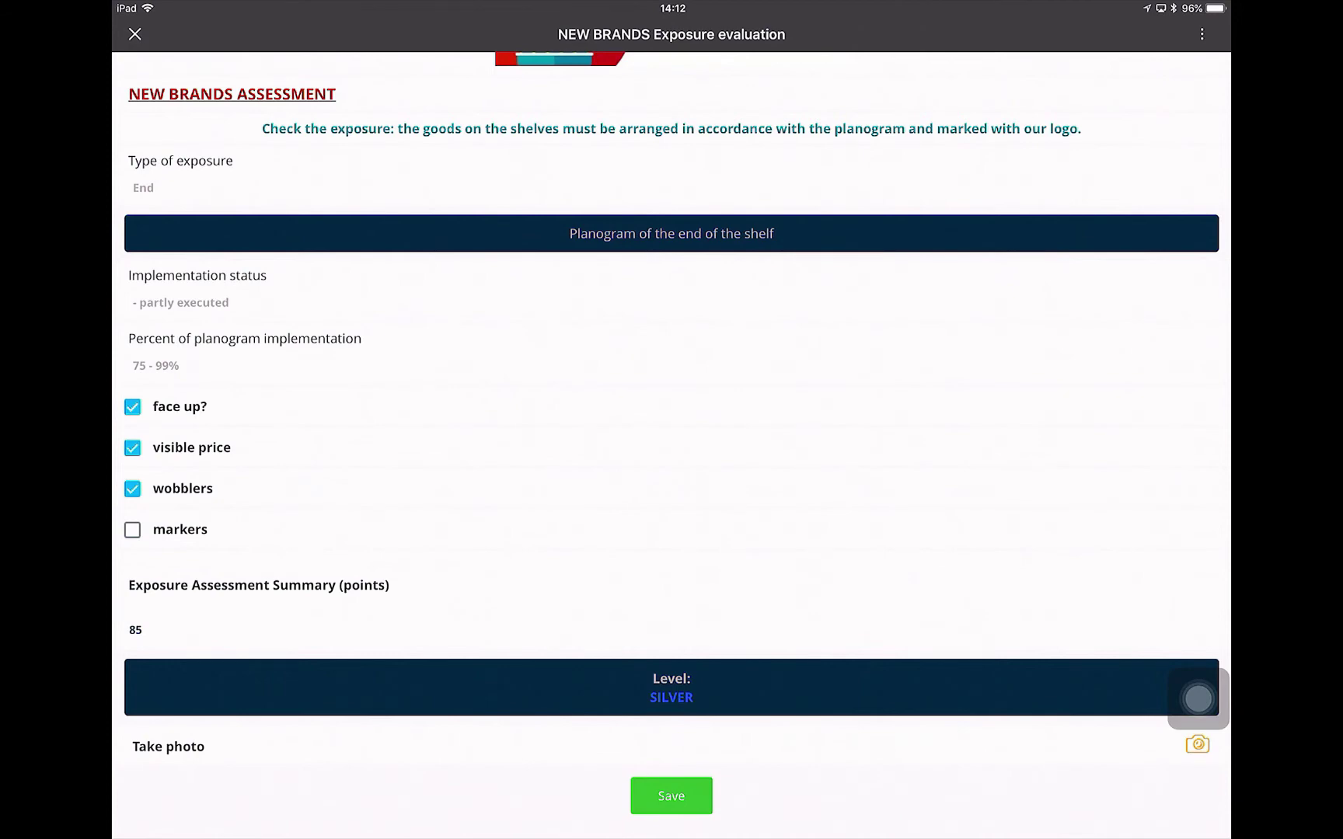
pyautogui.click(1198, 744)
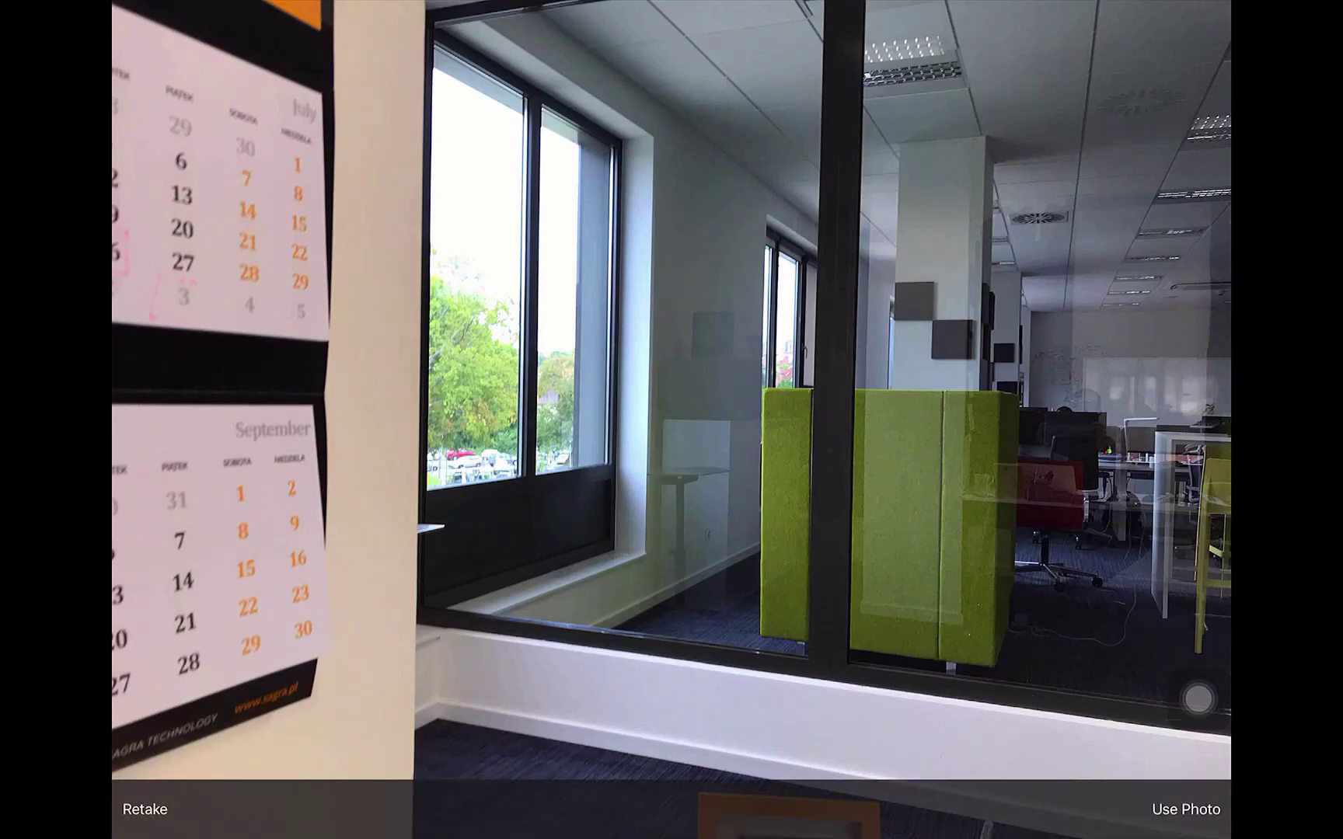
pyautogui.click(1185, 809)
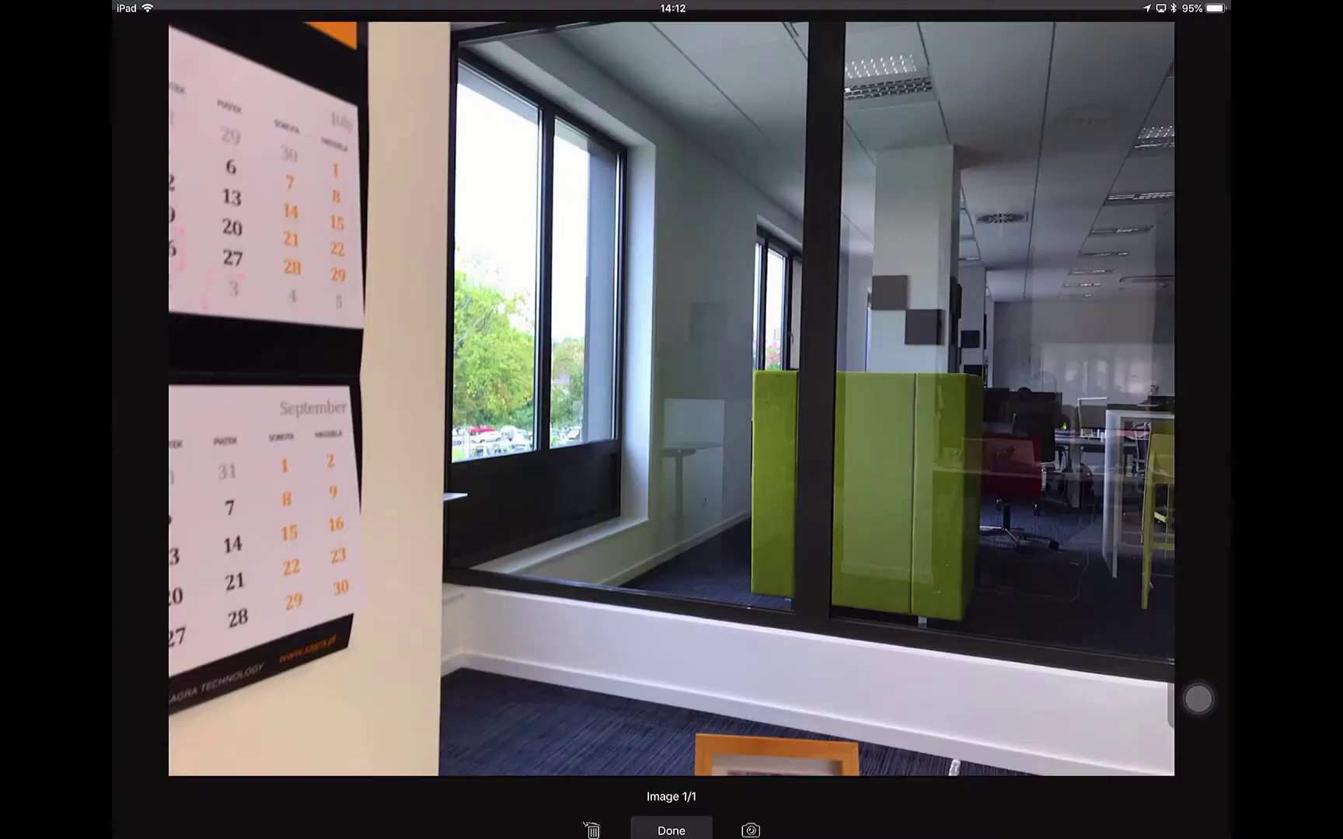
pyautogui.click(672, 824)
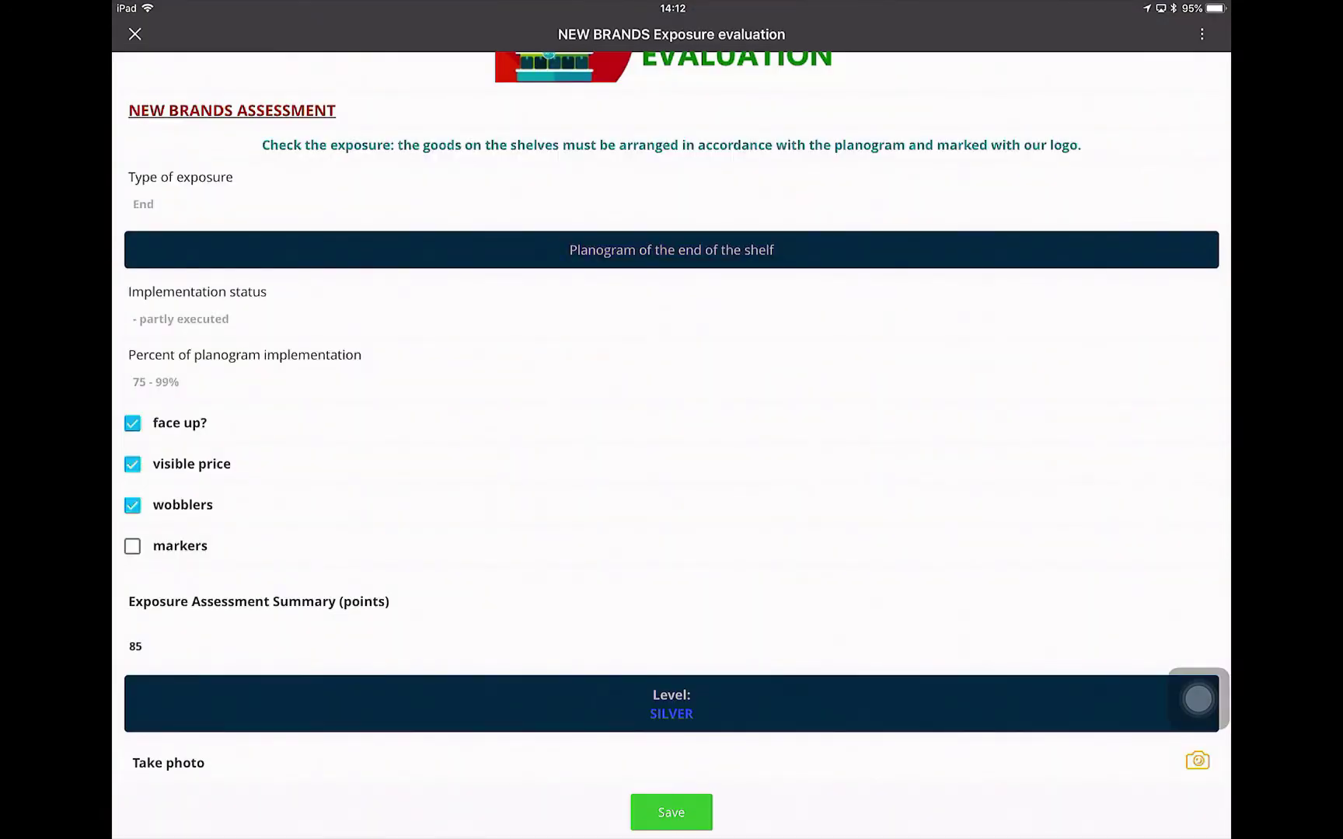
pyautogui.click(671, 812)
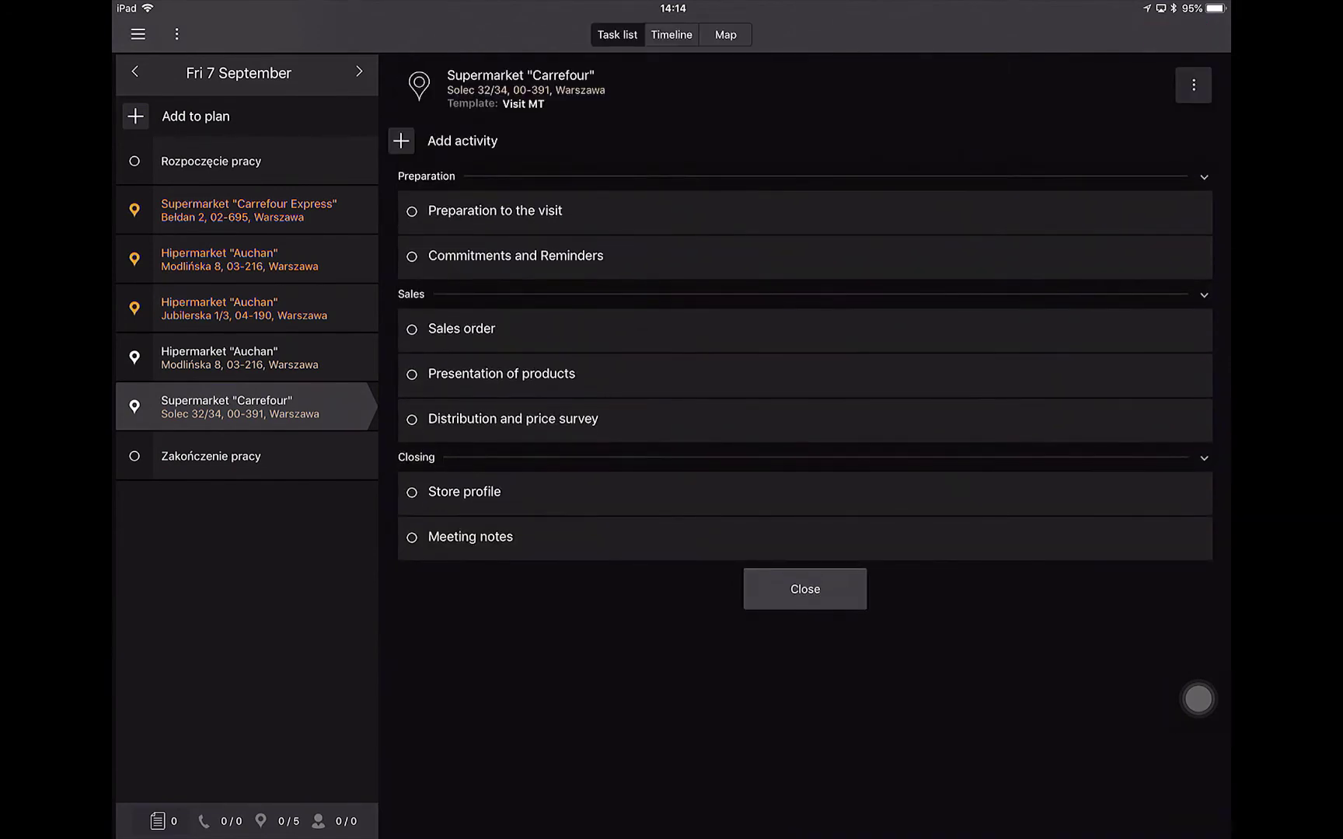
# Open the Store profile of Supermarket "Carrefour" and set its location to Side street and type of service to From behind the counter.
pyautogui.click(465, 492)
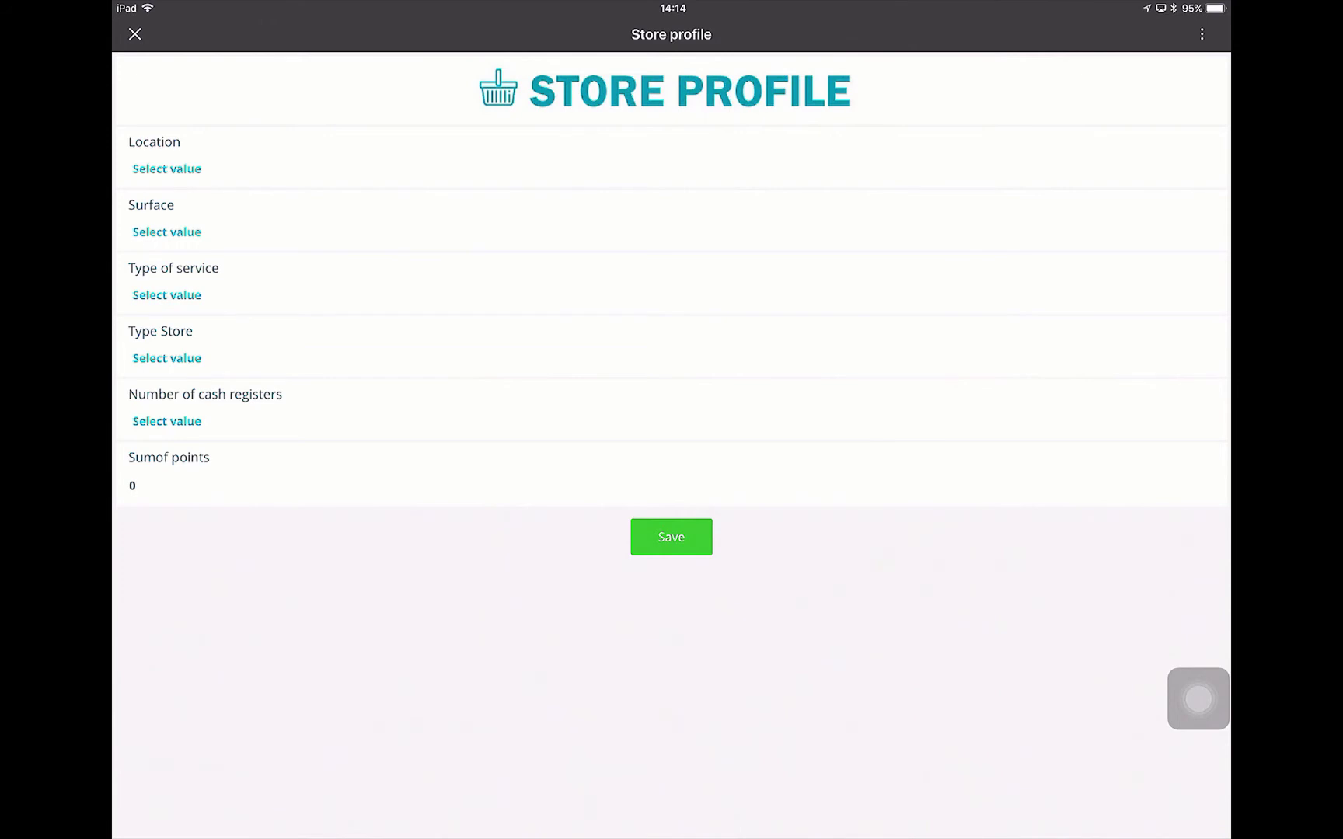
pyautogui.click(167, 169)
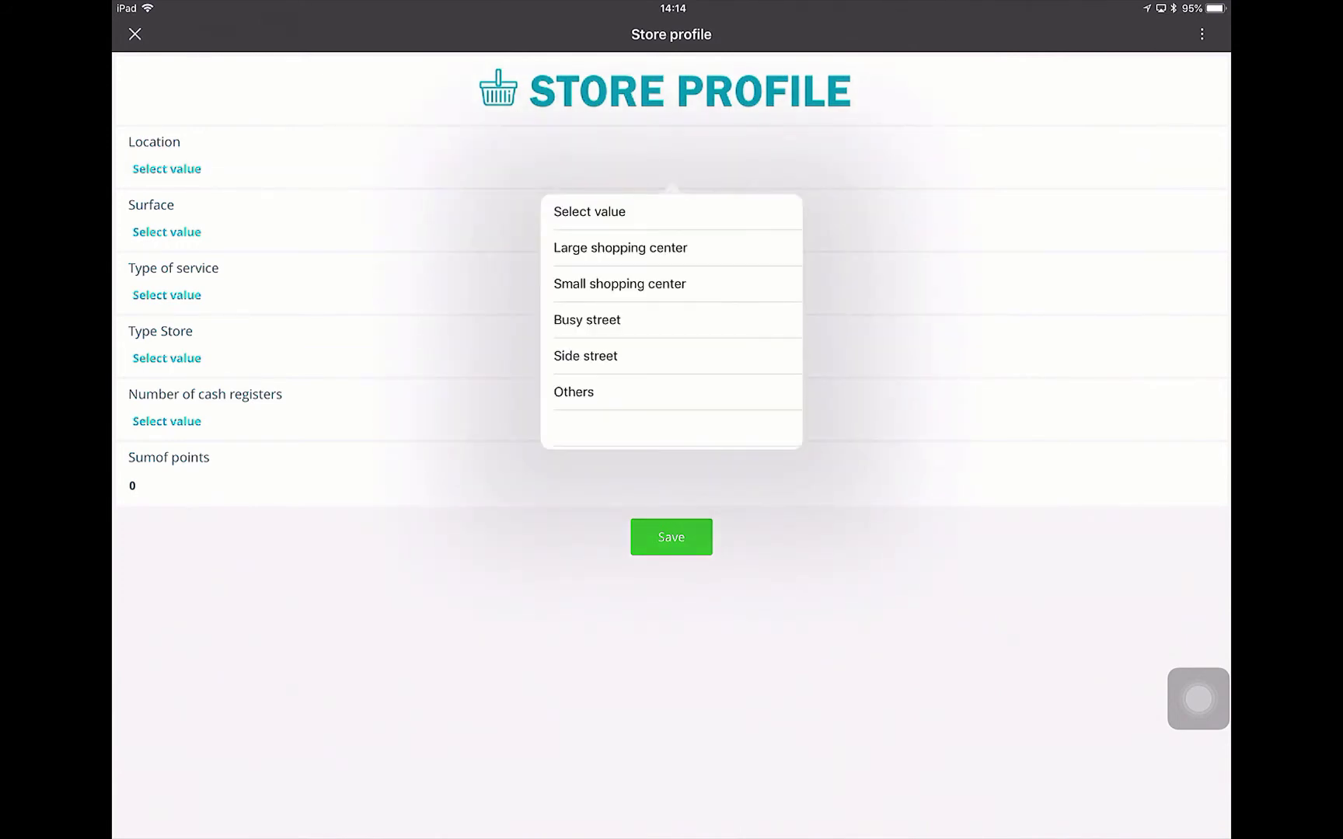
pyautogui.click(585, 356)
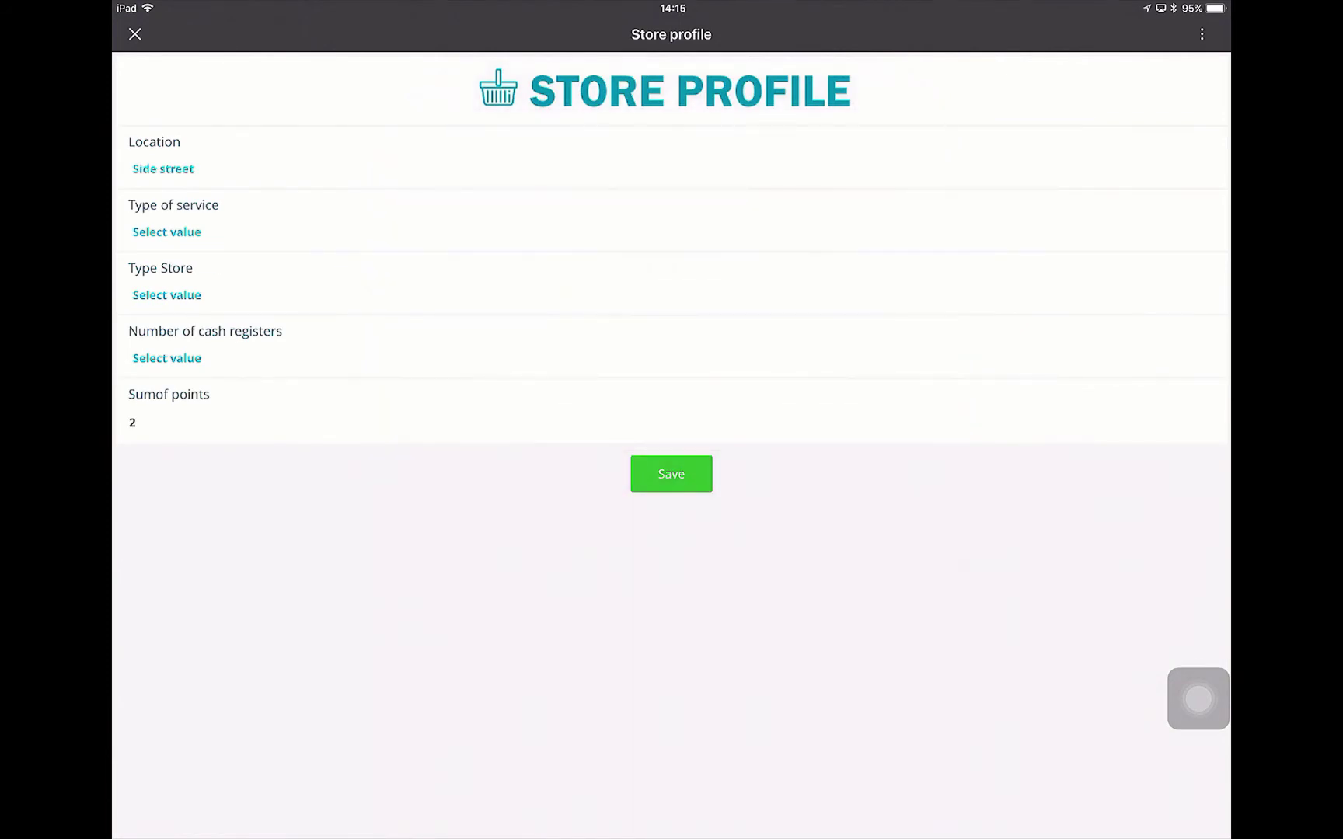
pyautogui.click(166, 232)
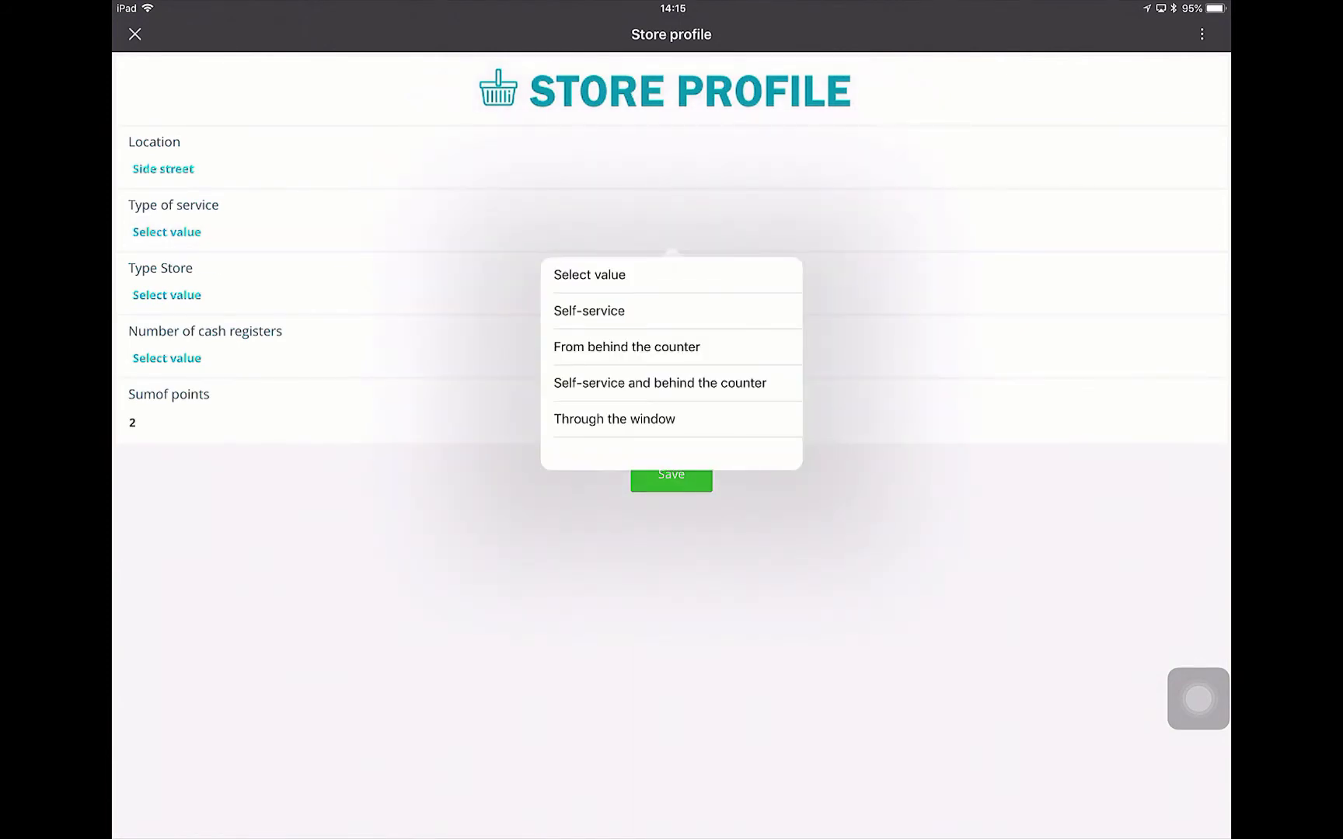
pyautogui.click(626, 346)
# Set the number of cash registers to 1, choose the hours of the largest traffic and save the store profile.
pyautogui.click(166, 295)
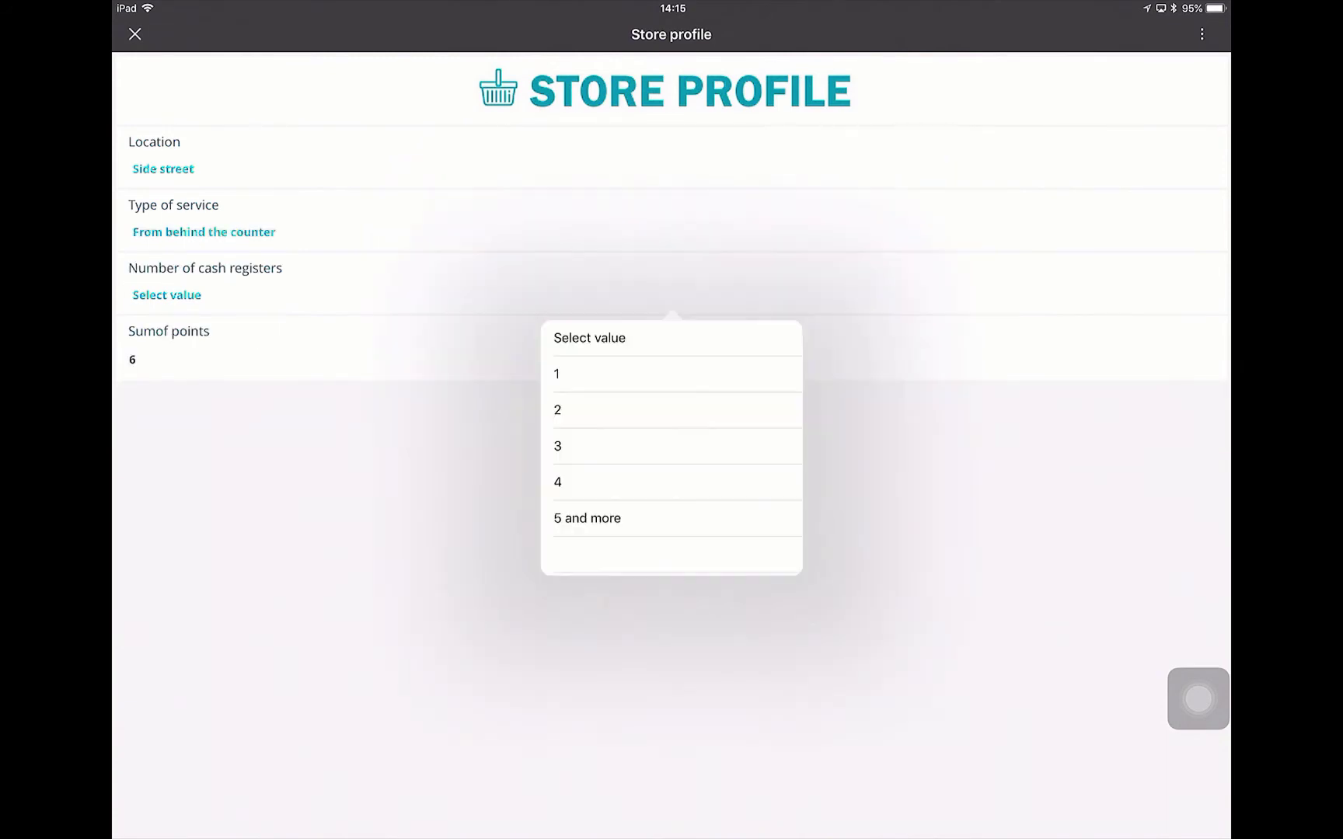
pyautogui.click(672, 374)
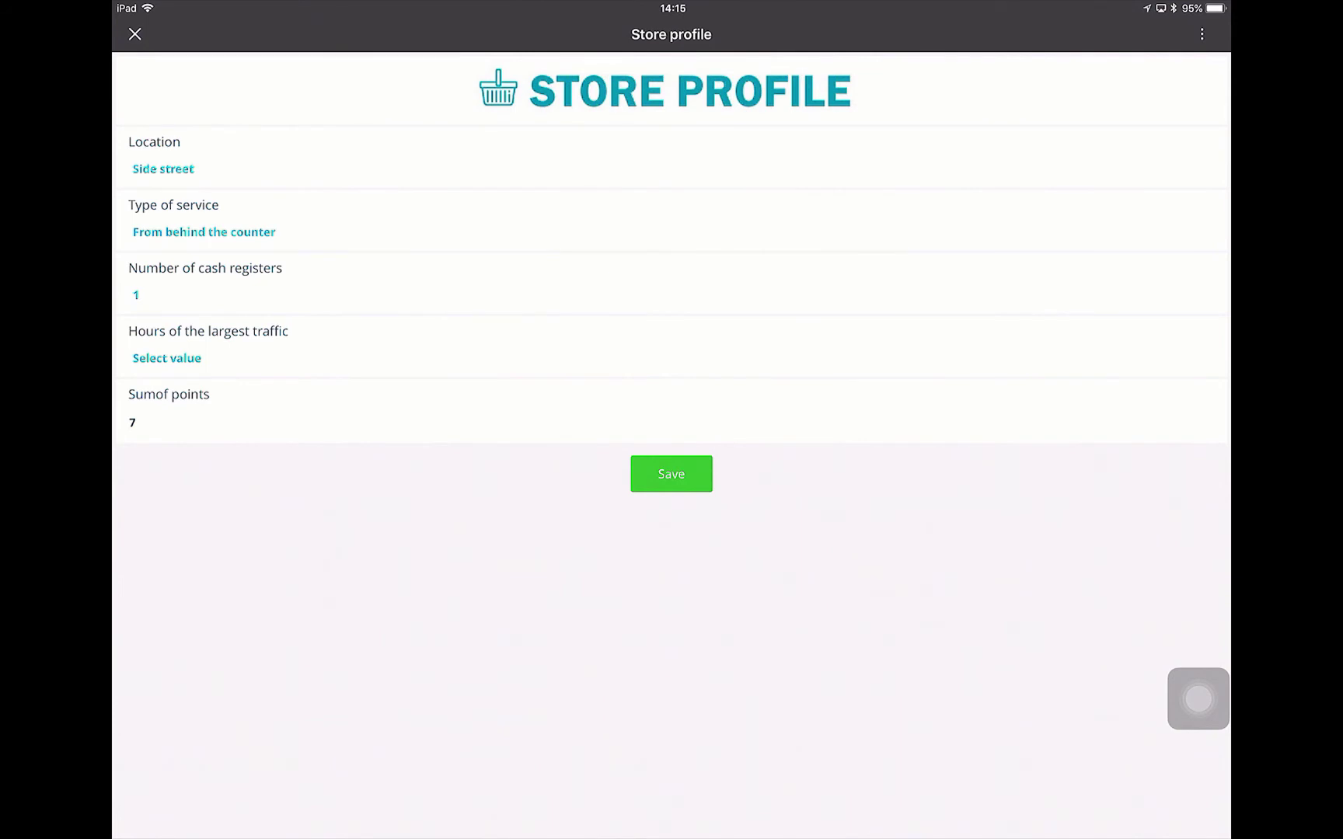
pyautogui.click(166, 357)
pyautogui.click(593, 246)
pyautogui.click(670, 474)
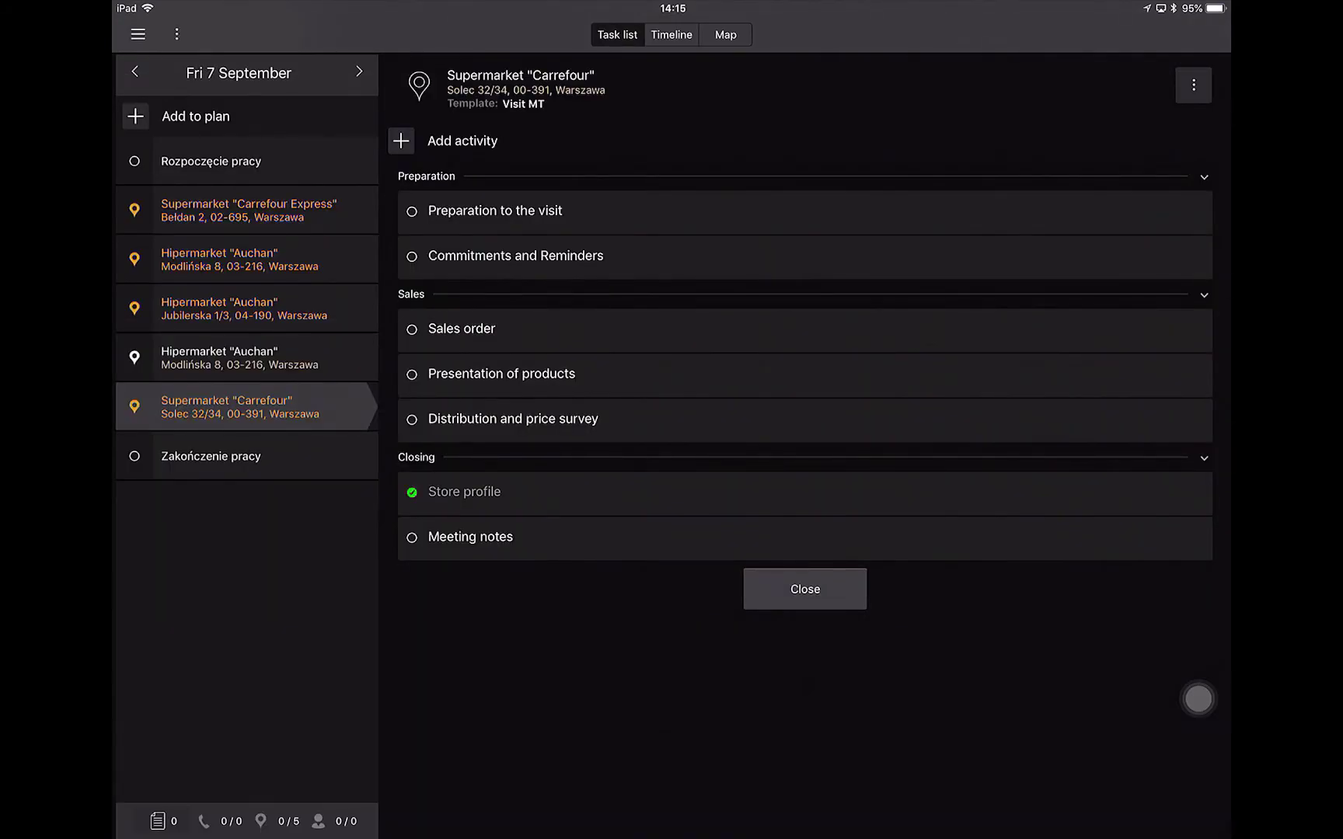
pyautogui.click(138, 33)
pyautogui.click(290, 96)
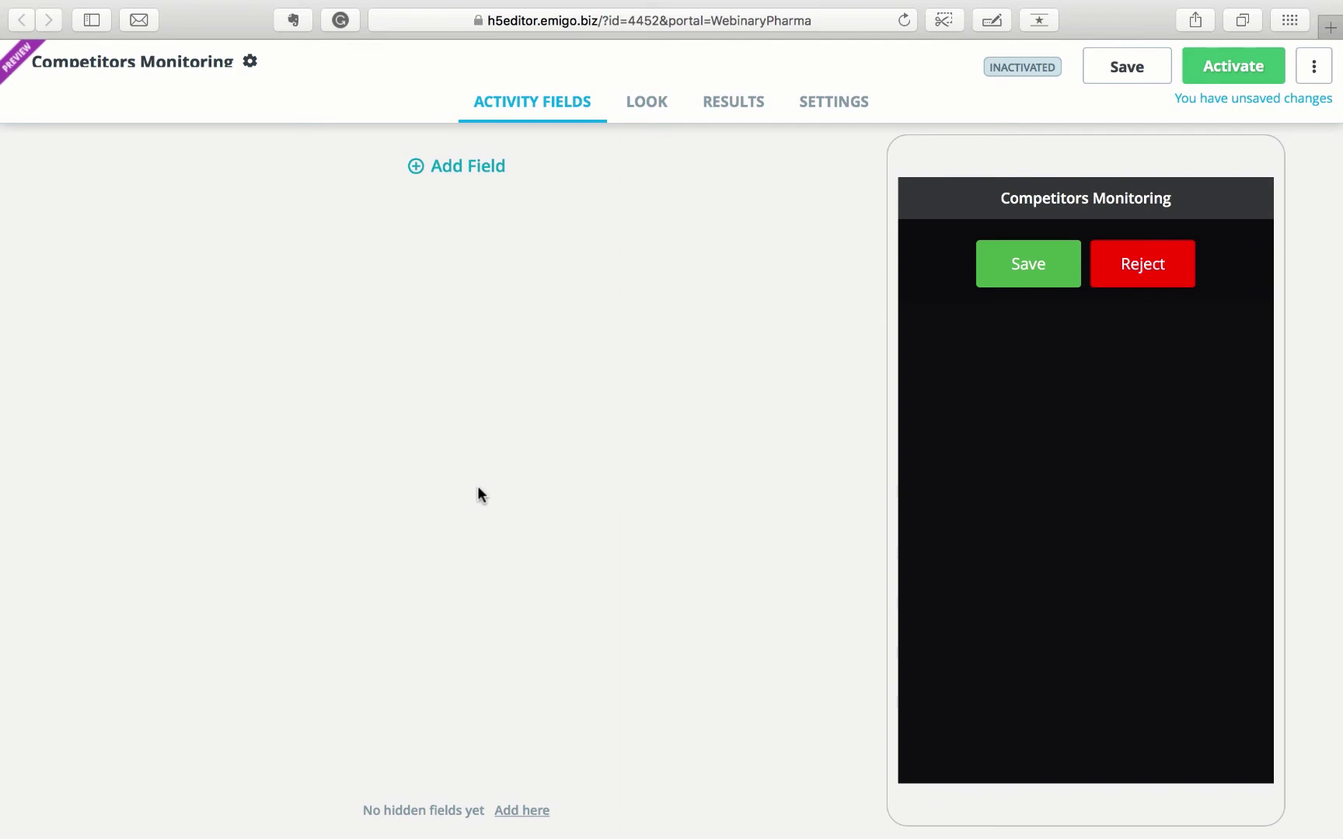
# Add an activity field to the Competitors Monitoring form in the web form editor and set its field type to Text.
pyautogui.click(443, 169)
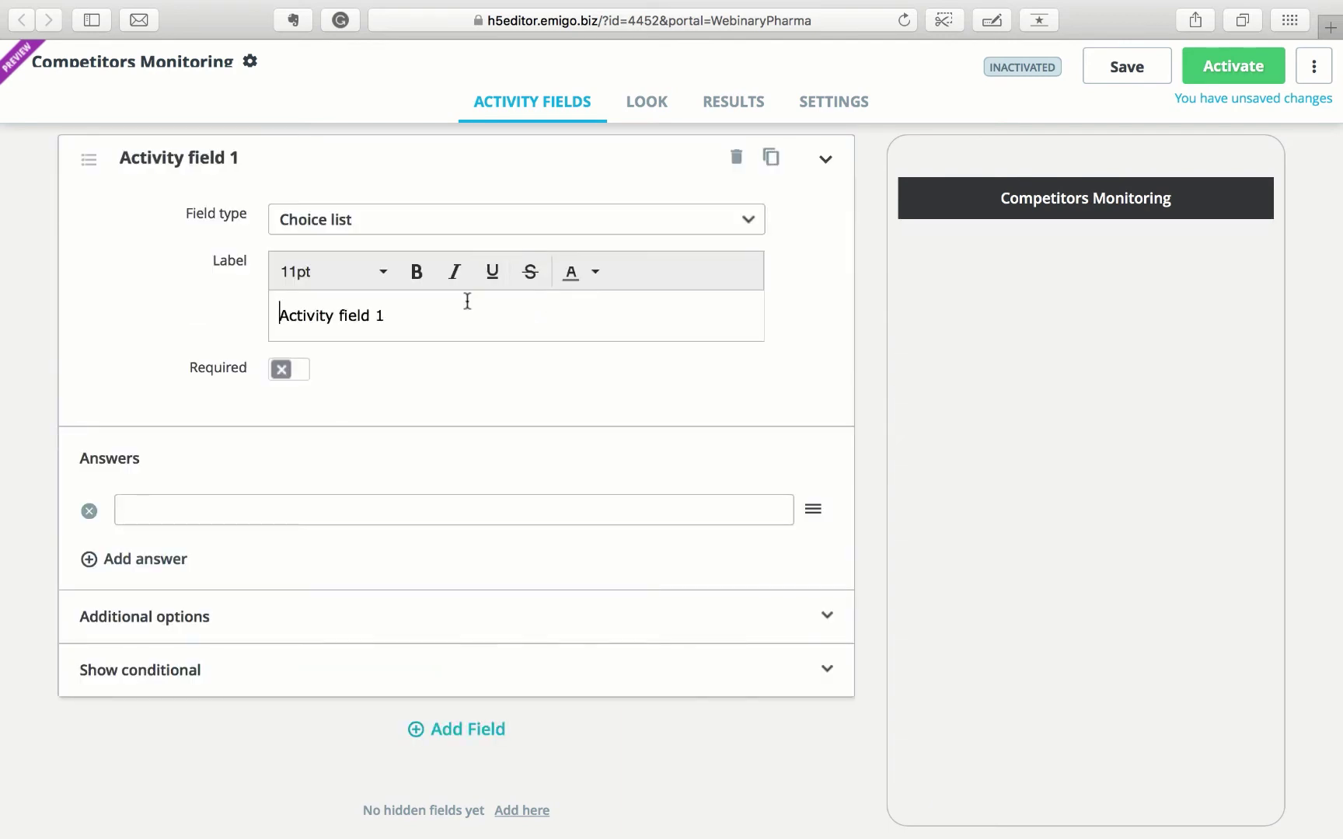
pyautogui.click(361, 210)
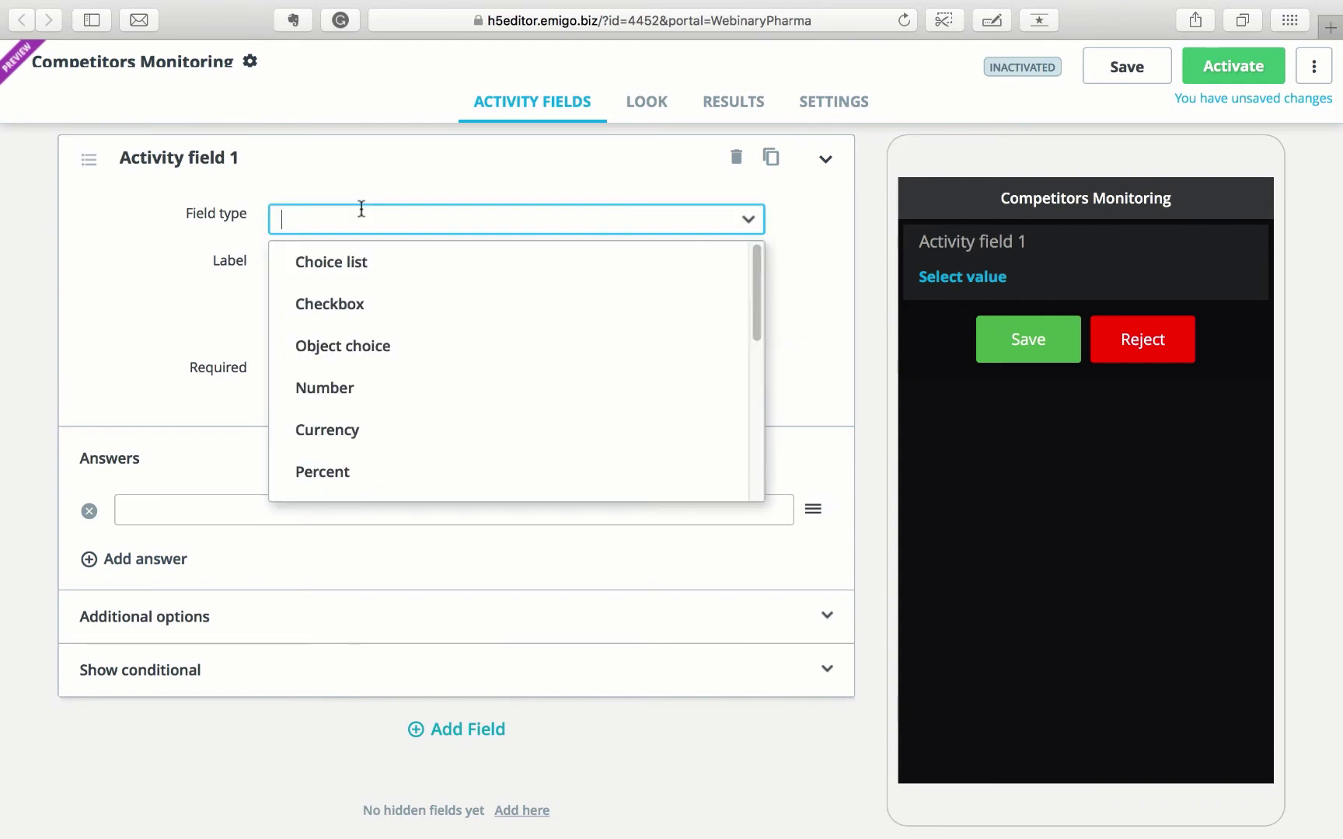
pyautogui.write('tex')
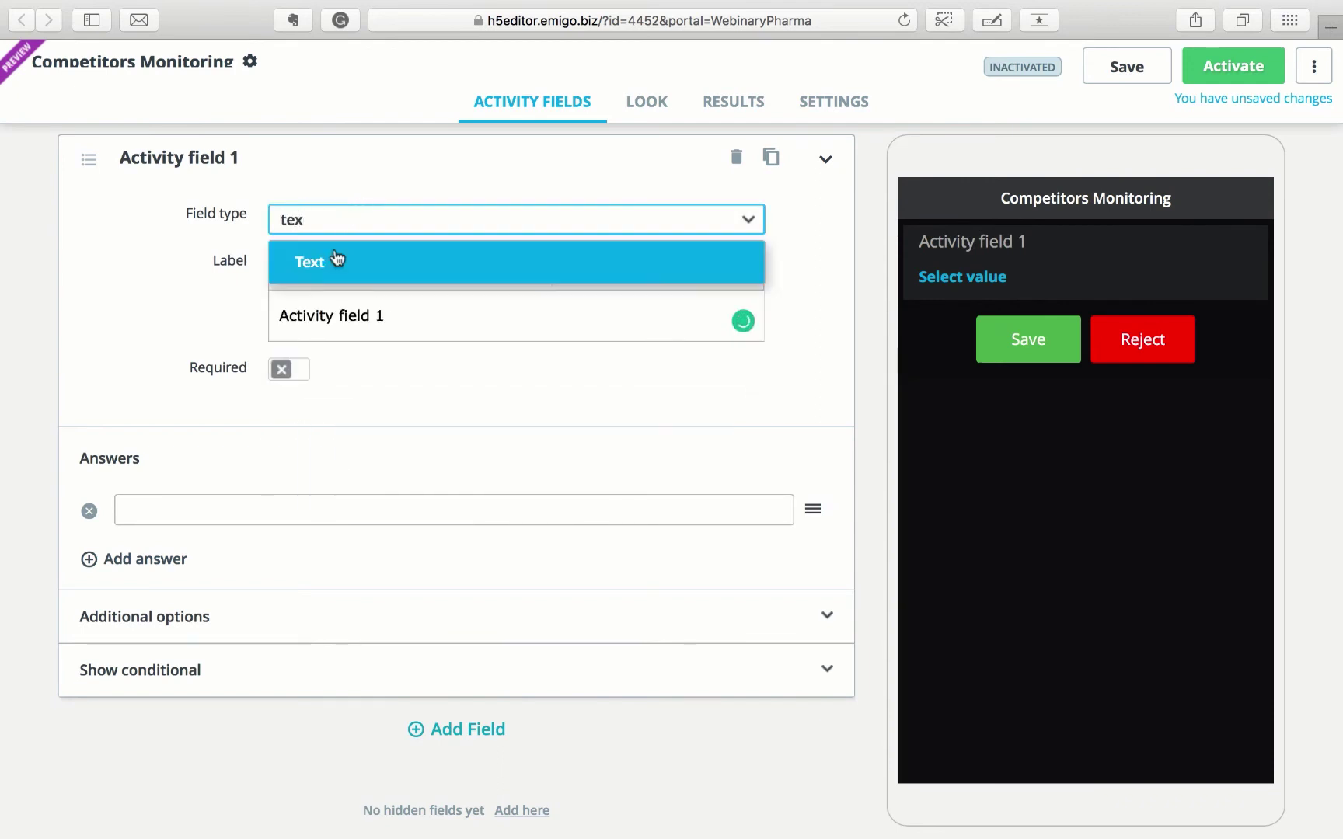
pyautogui.click(327, 268)
# Label the text field "Please type the name of the competitor" and collapse its settings.
pyautogui.moveTo(414, 314); pyautogui.dragTo(205, 303)
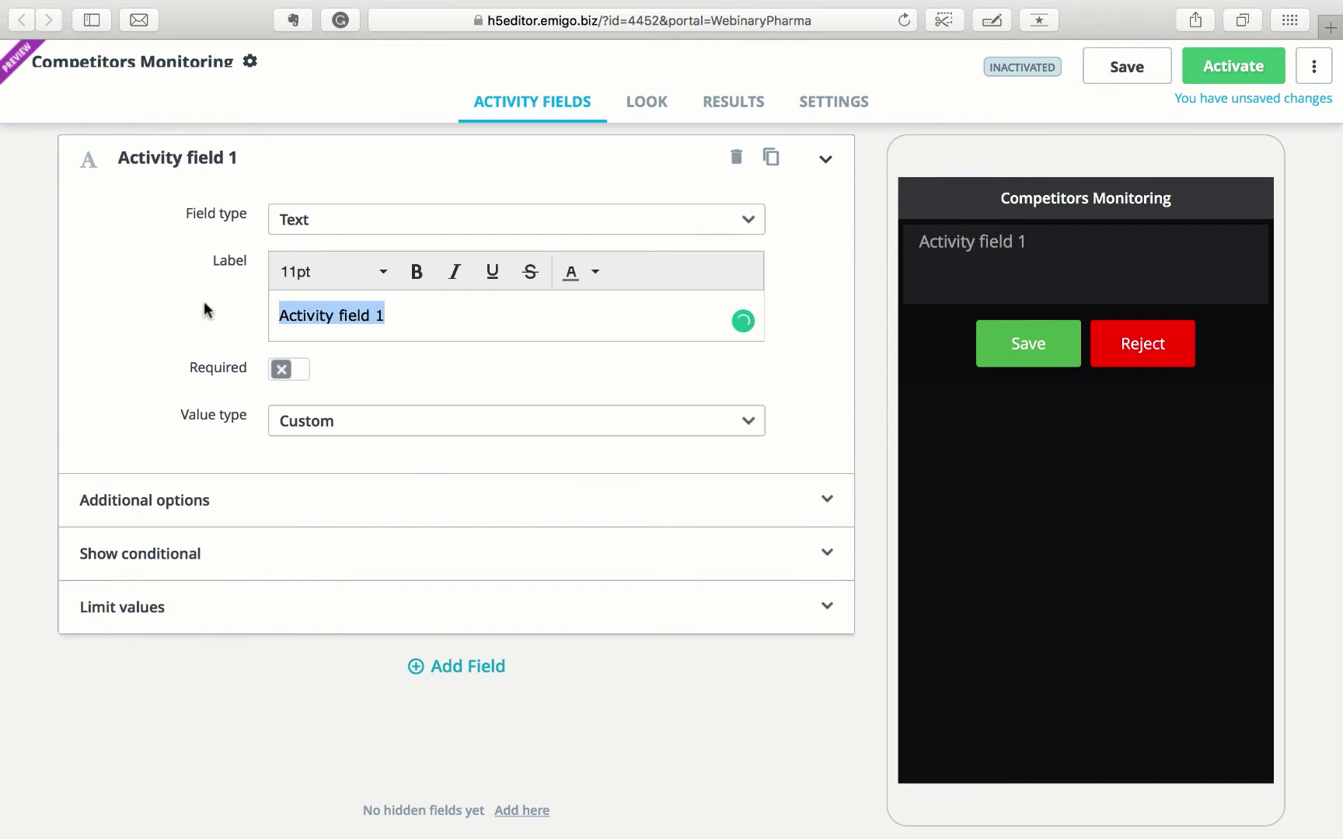
pyautogui.write('Pl')
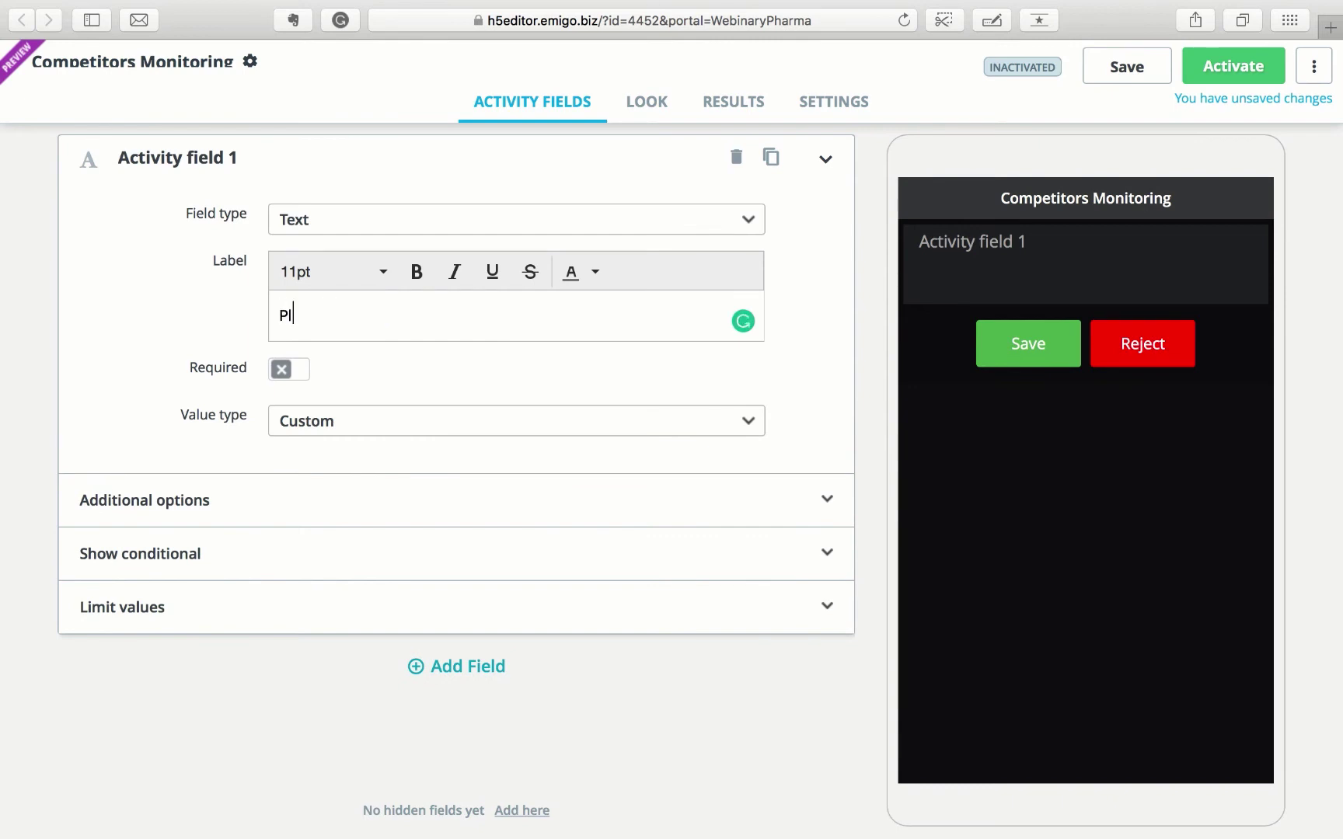
pyautogui.write('ea')
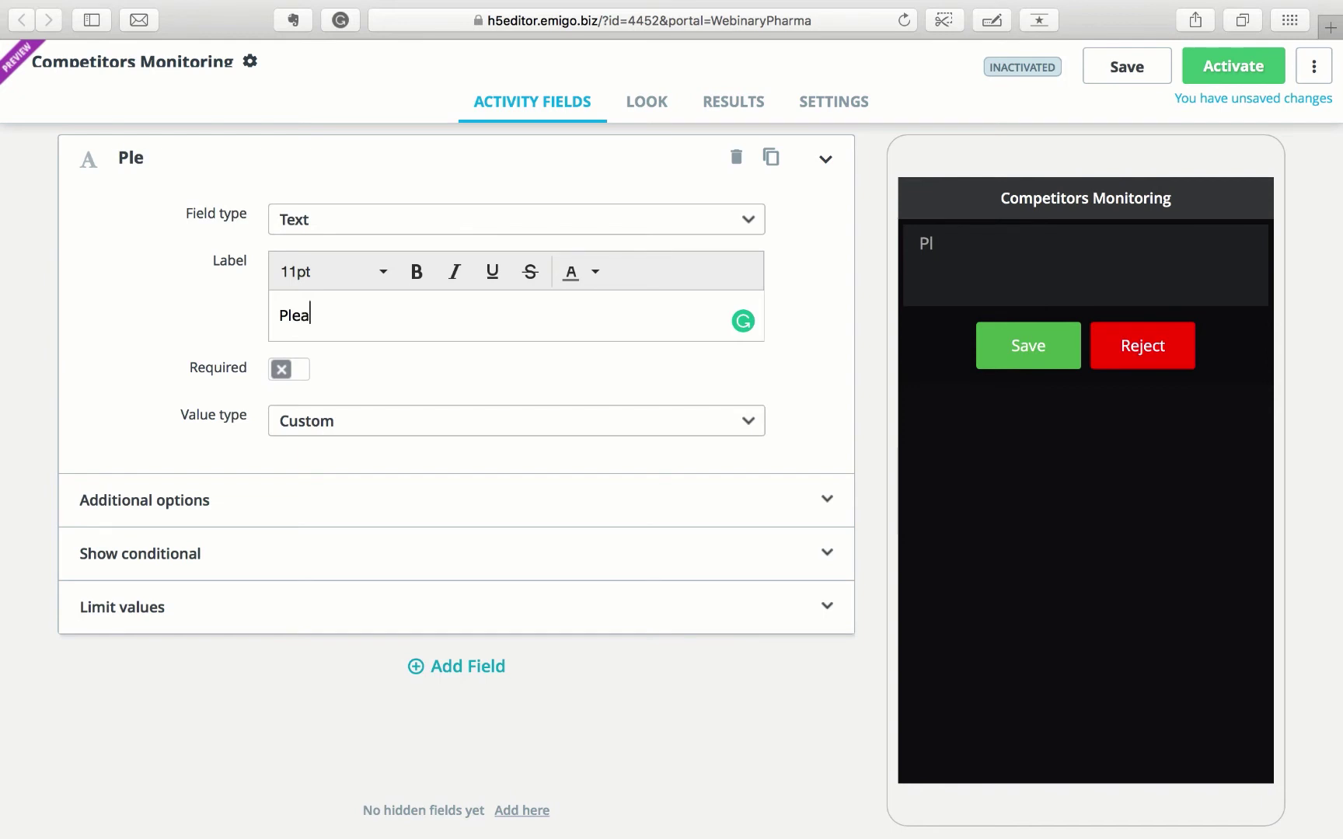
pyautogui.write('se type ')
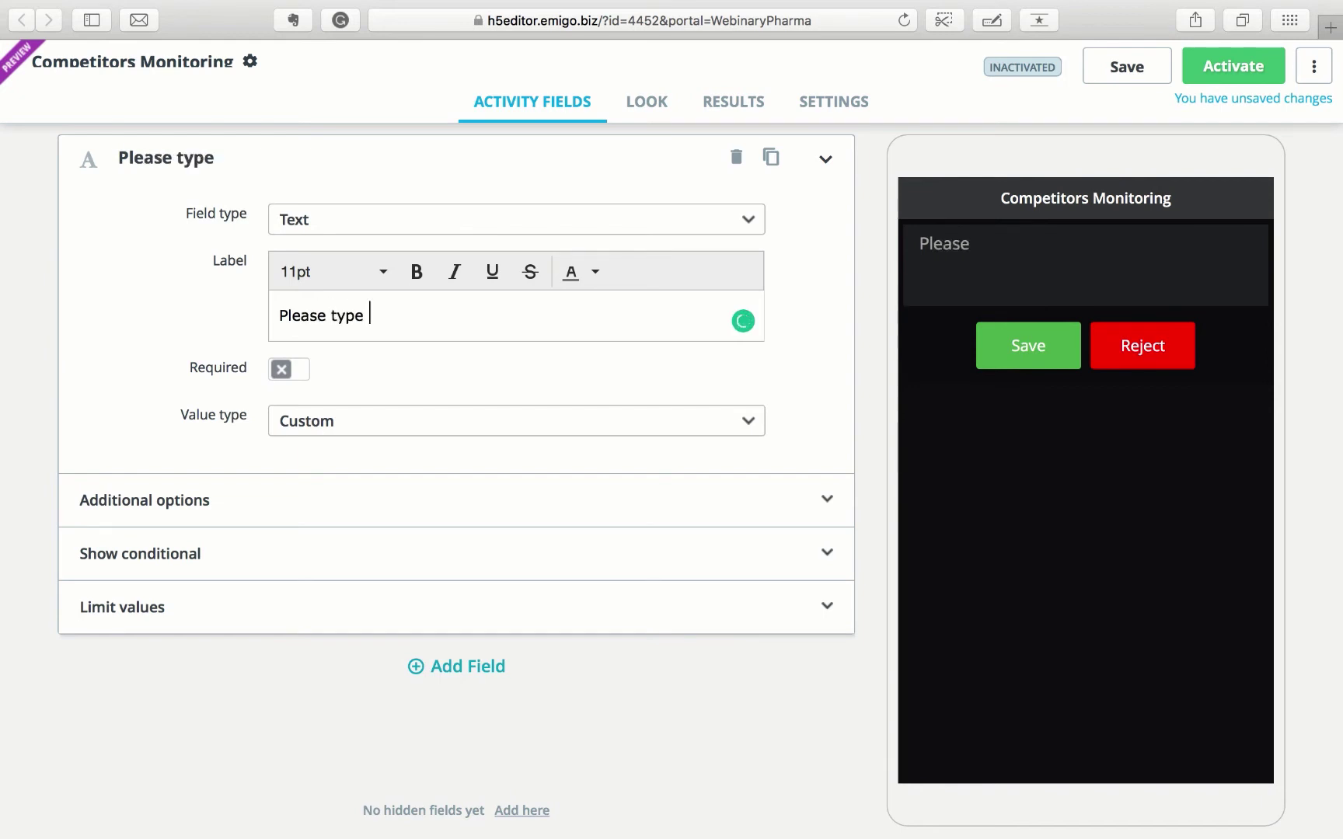
pyautogui.write('the name o')
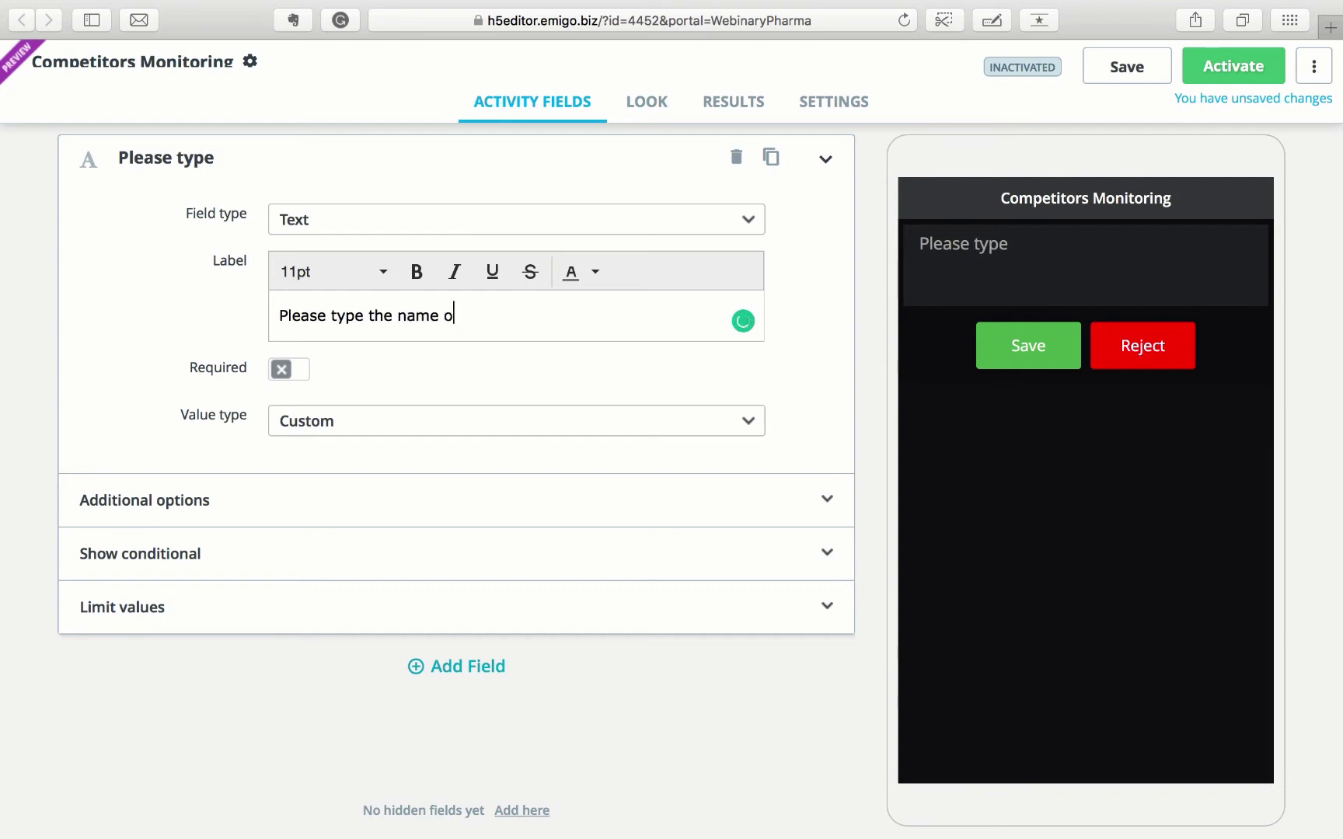
pyautogui.write('f the competitor')
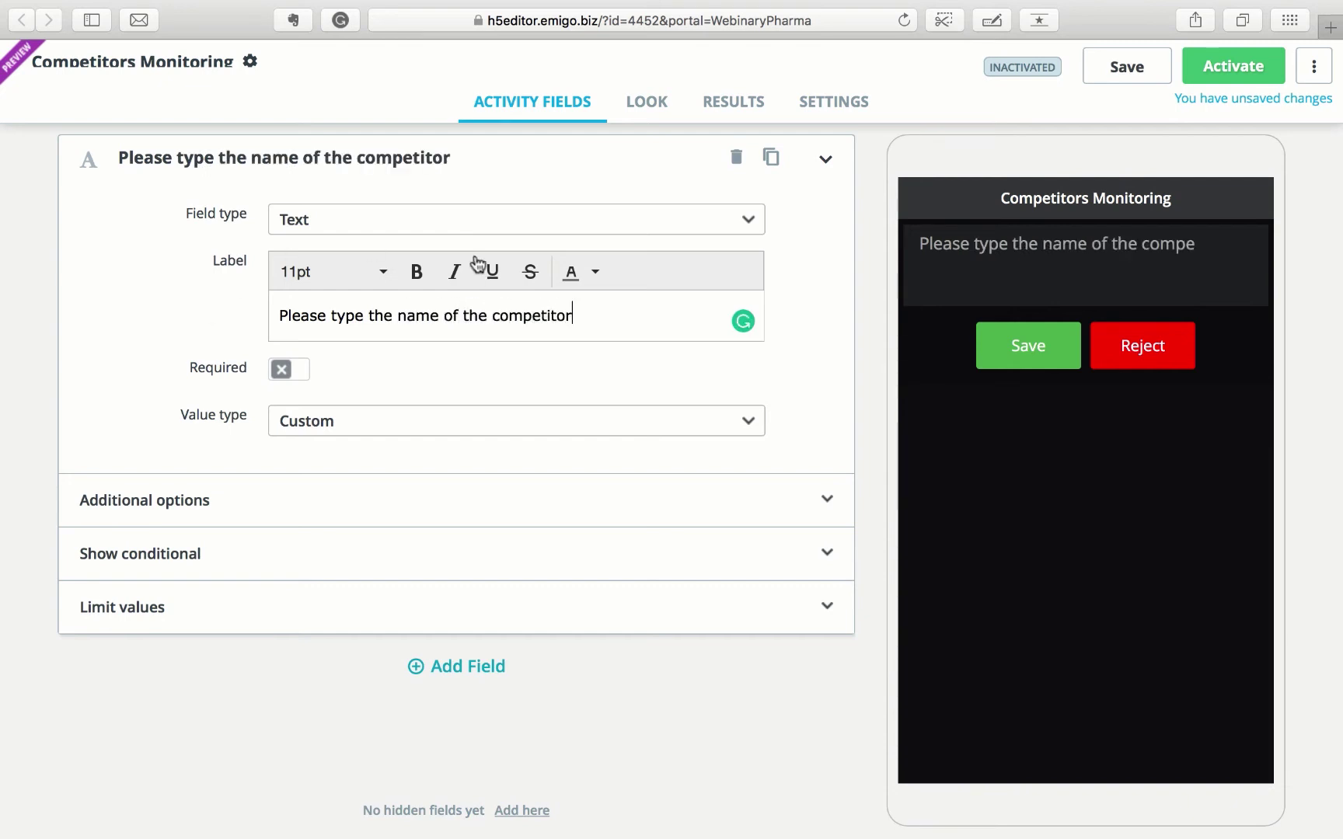
pyautogui.click(823, 163)
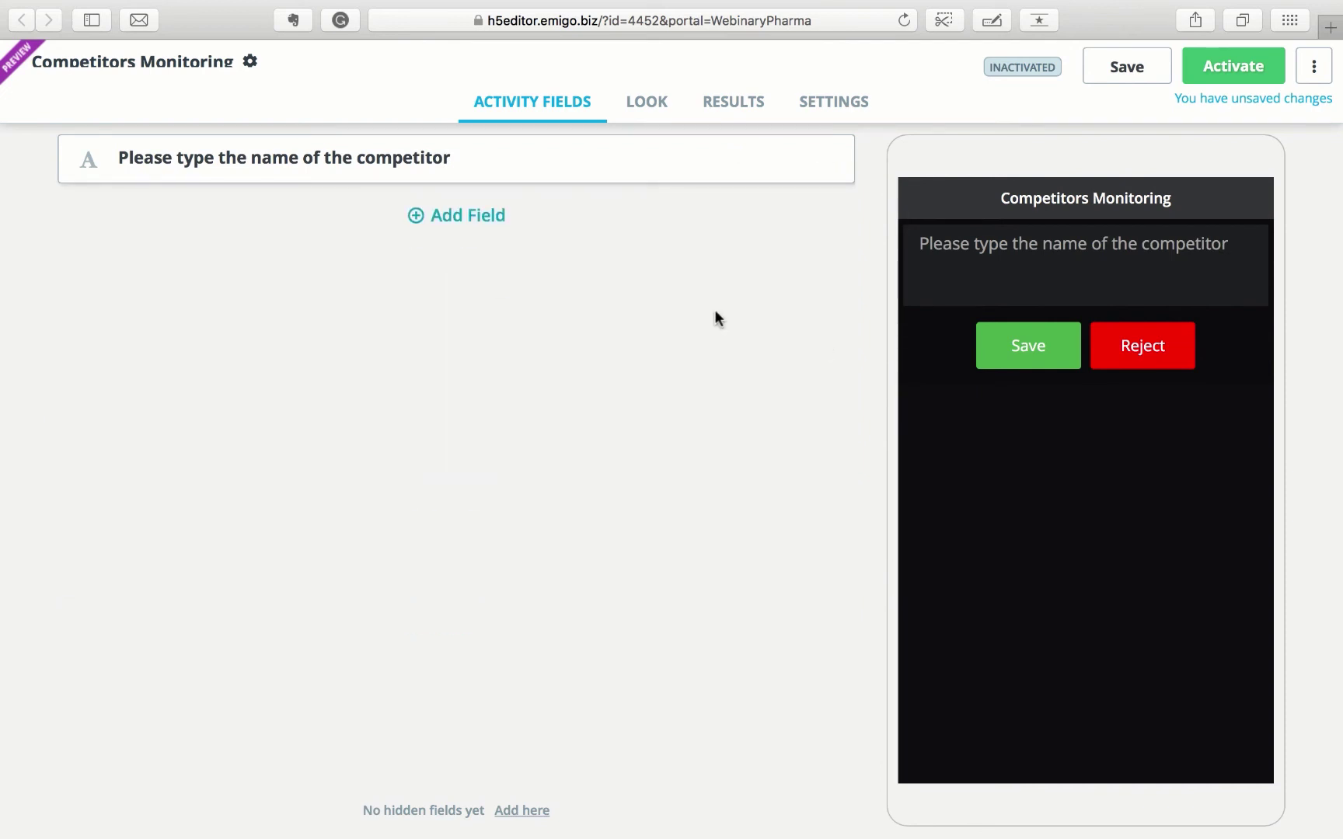
# Add a second activity field of type Choice list and label it "Please select the type of activity".
pyautogui.click(439, 220)
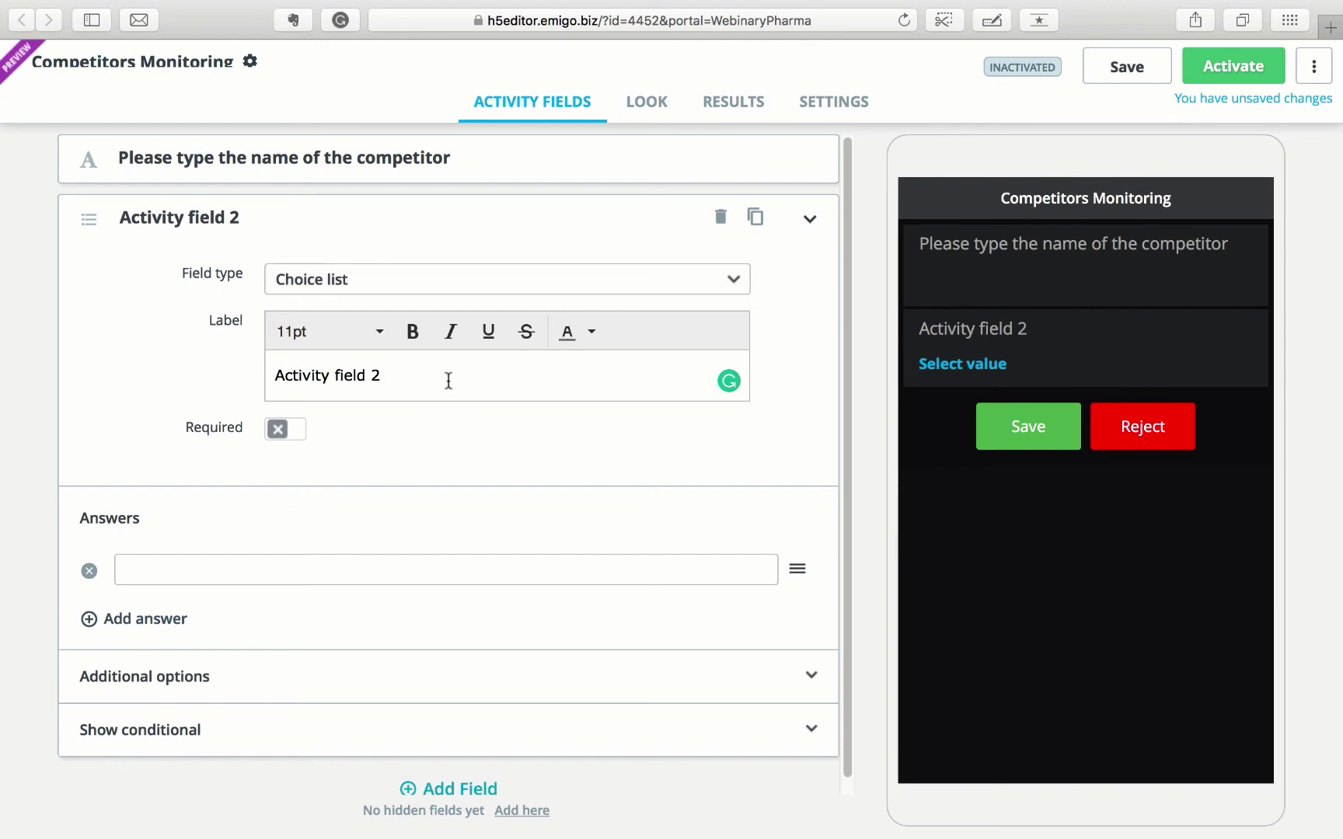
pyautogui.moveTo(449, 381); pyautogui.dragTo(196, 372)
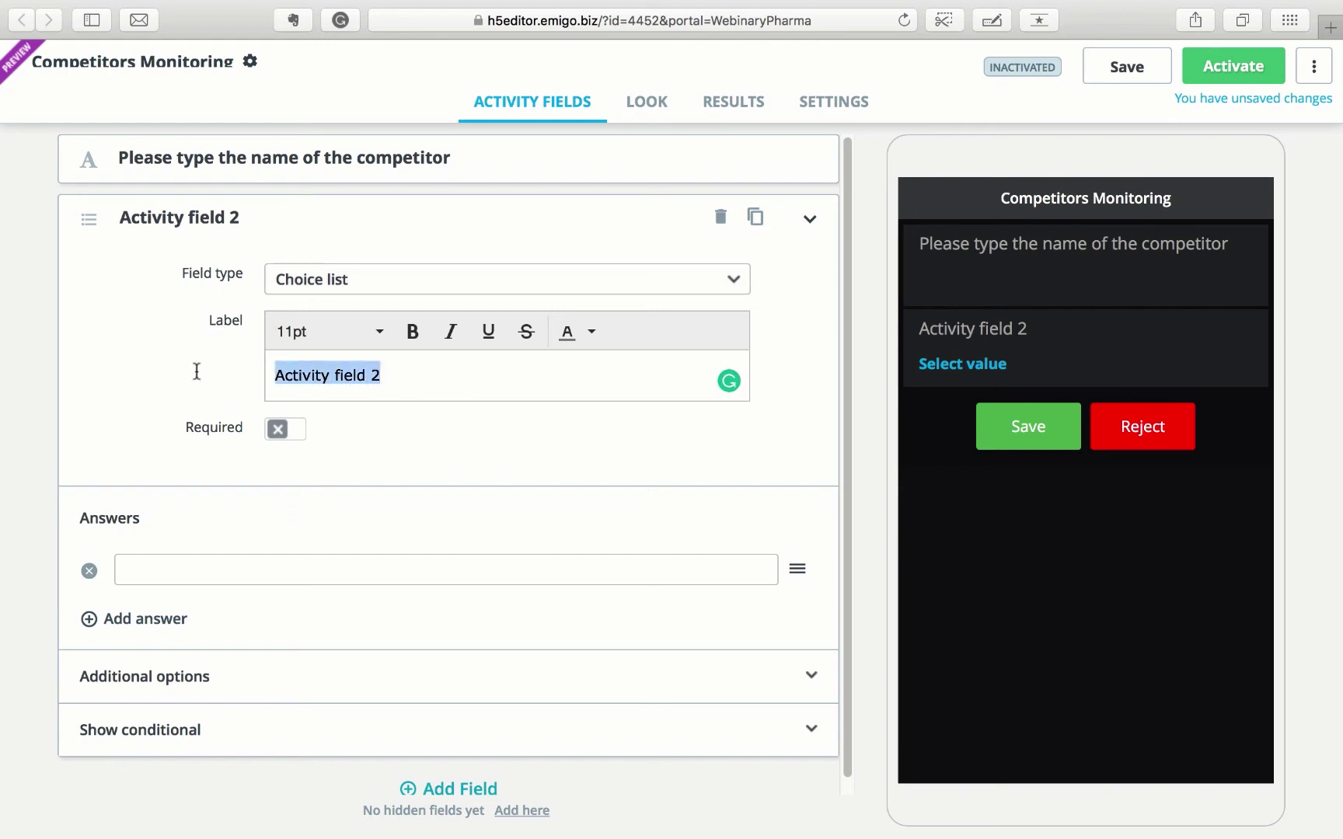
pyautogui.write('Please')
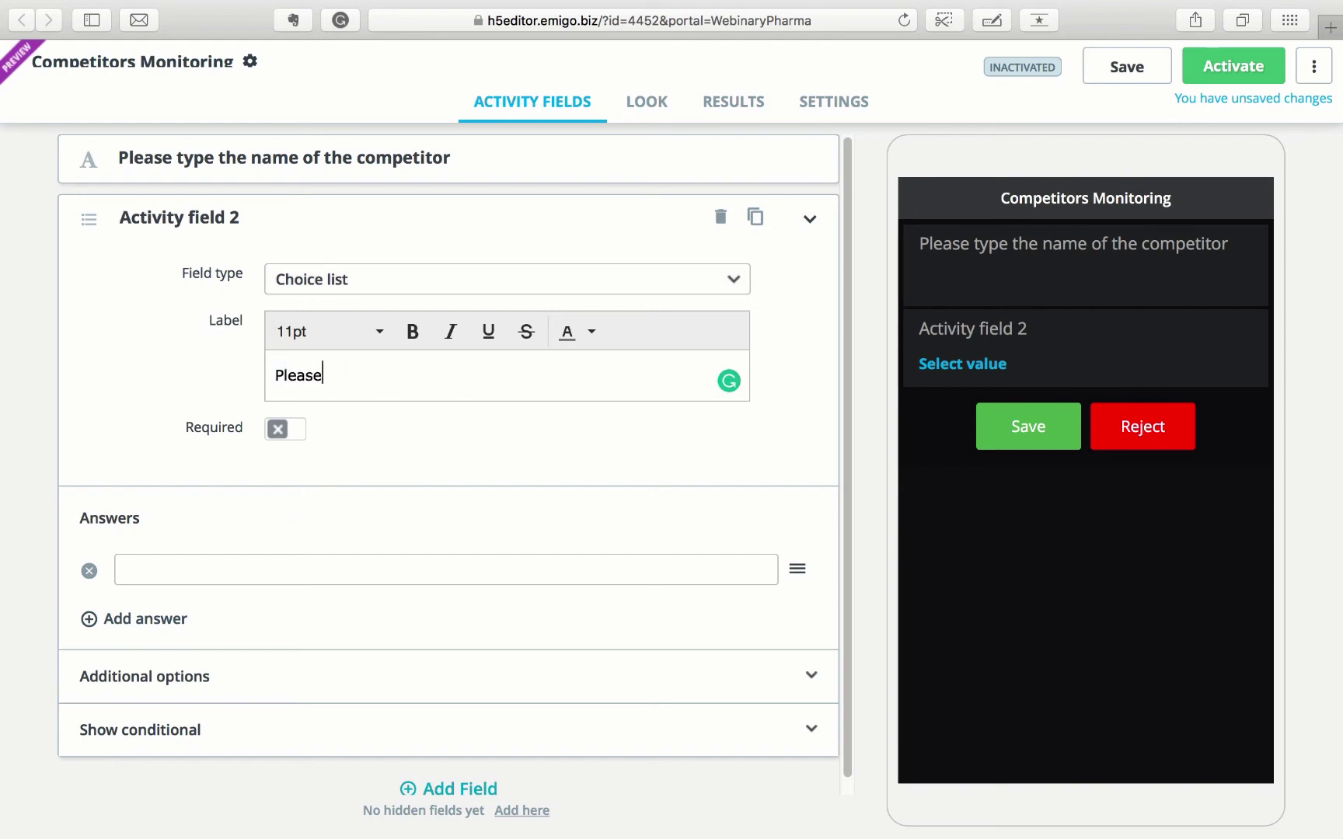
pyautogui.write(' selec')
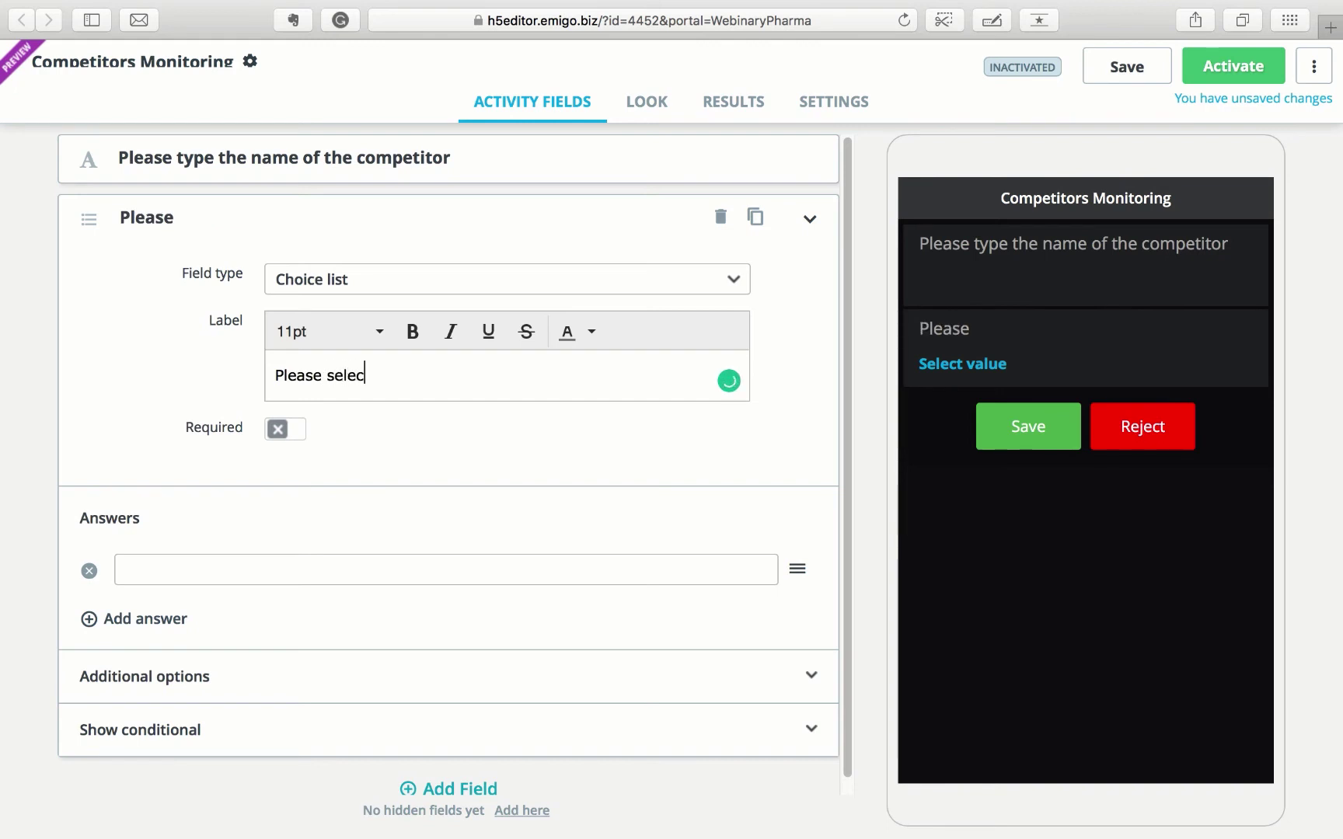
pyautogui.write('t the')
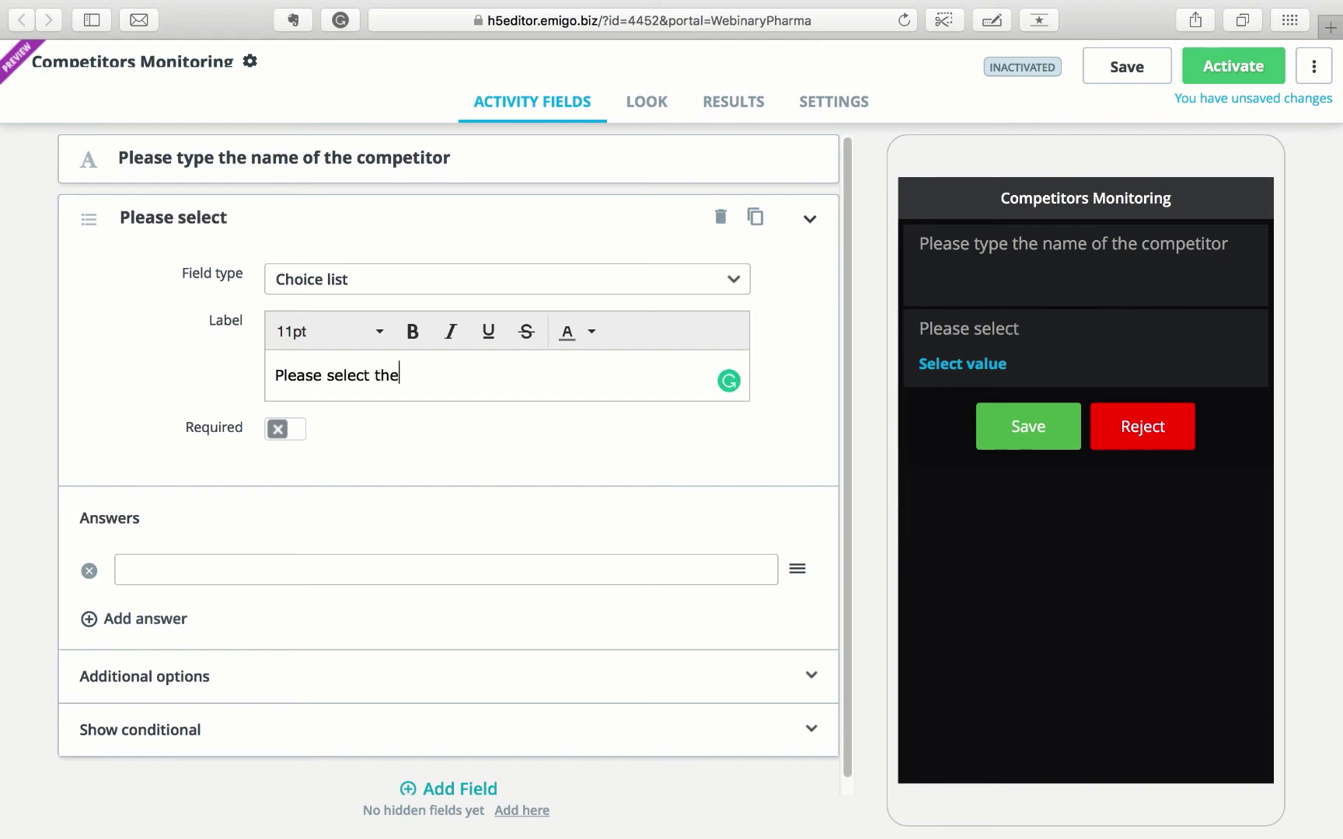
pyautogui.write(' type o')
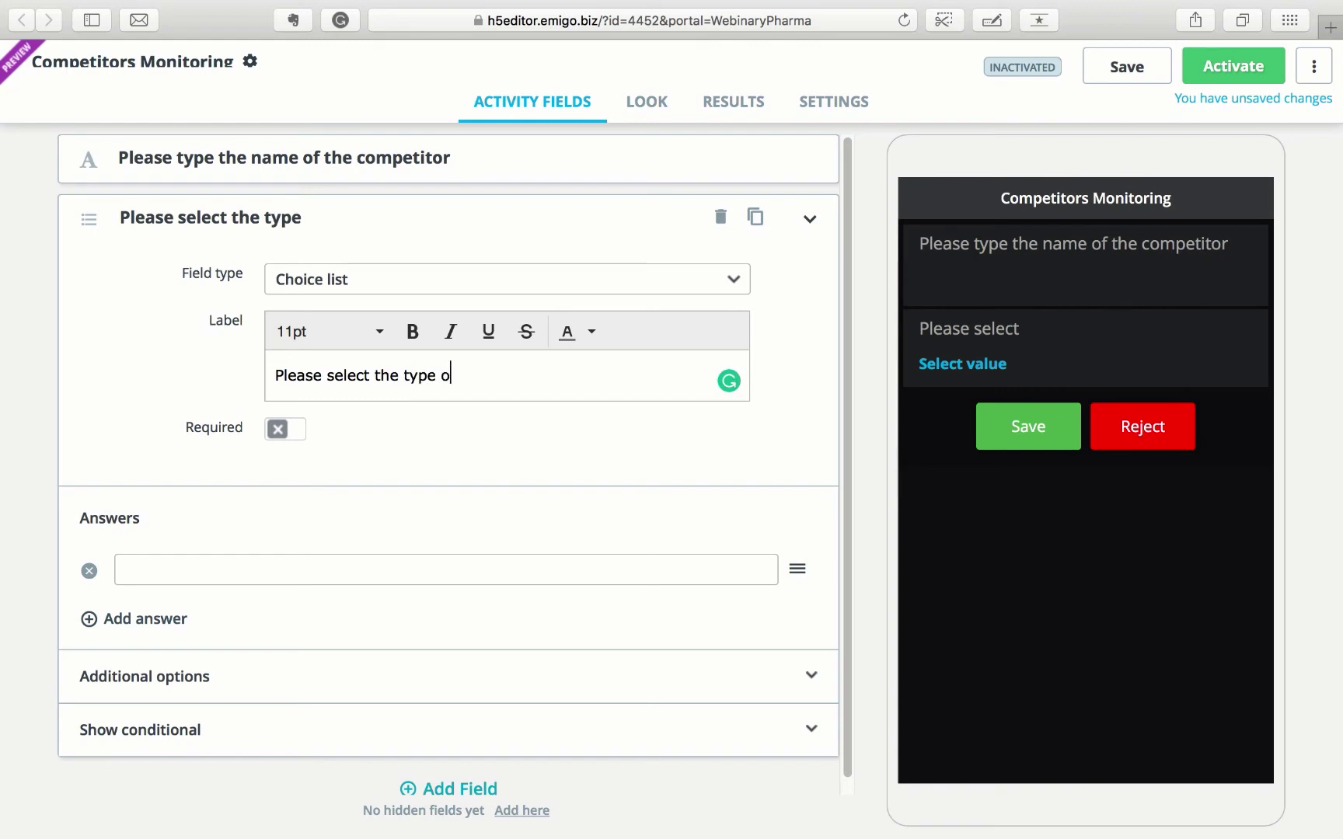
pyautogui.write('f activity')
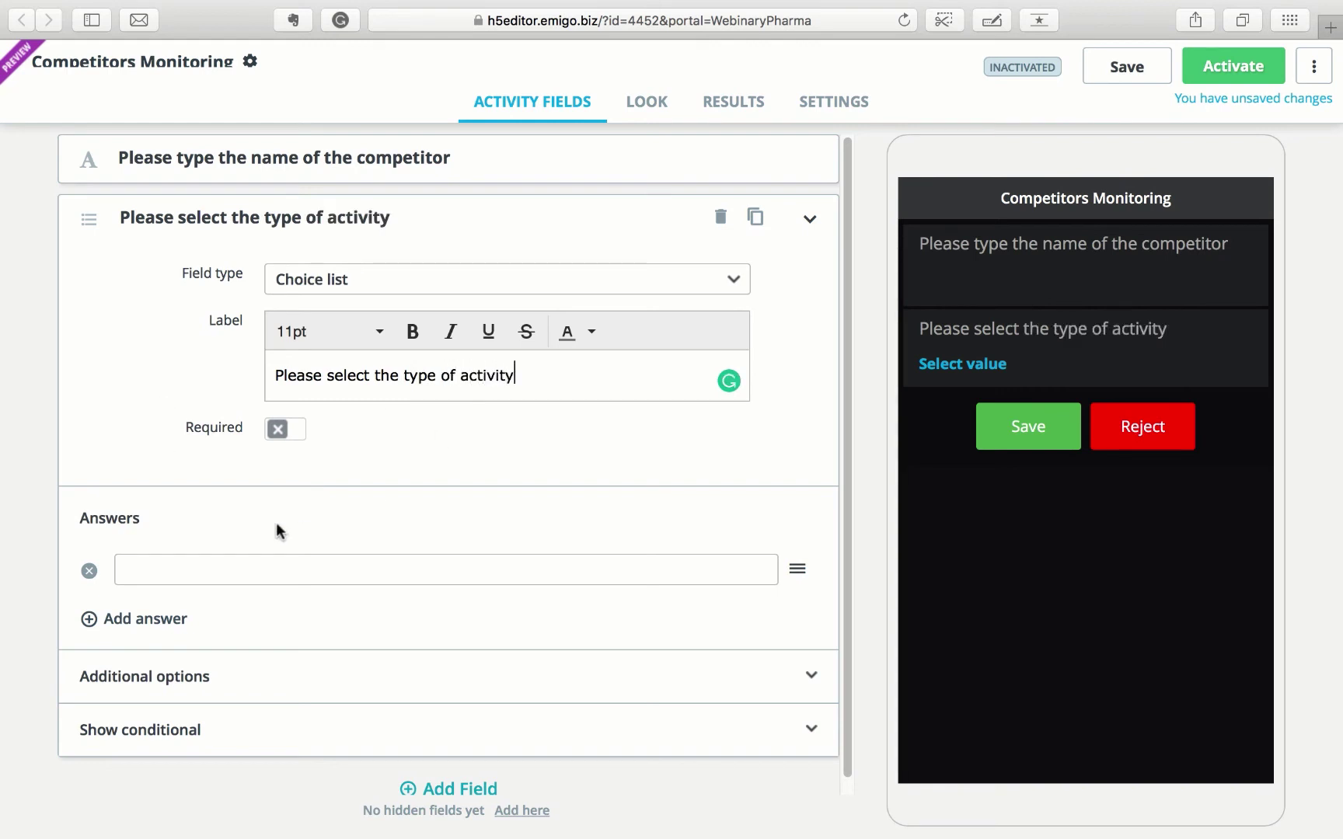
# Enter "Additional counter display" and "Bookshelf type display" as the first two answers of the activity type list.
pyautogui.click(221, 569)
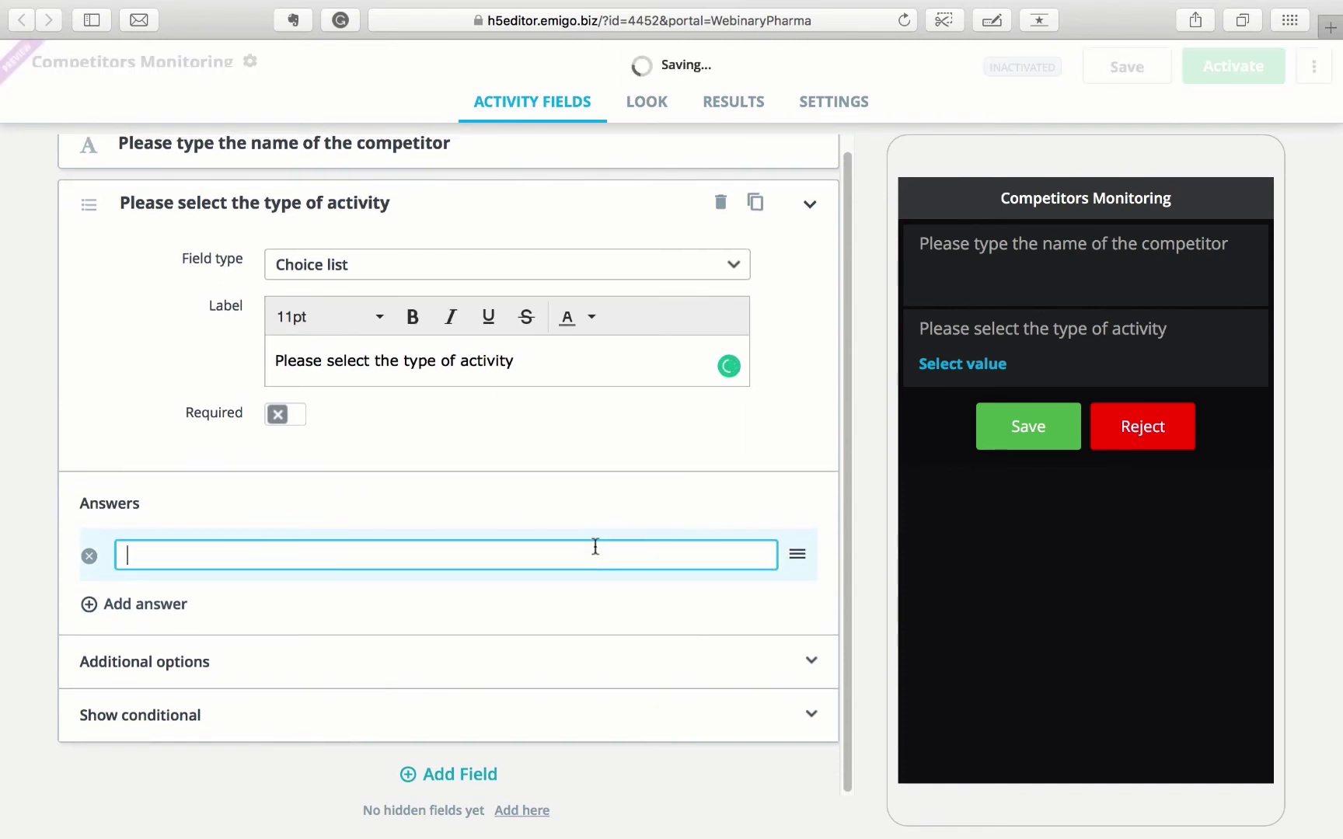
pyautogui.write('Additional co')
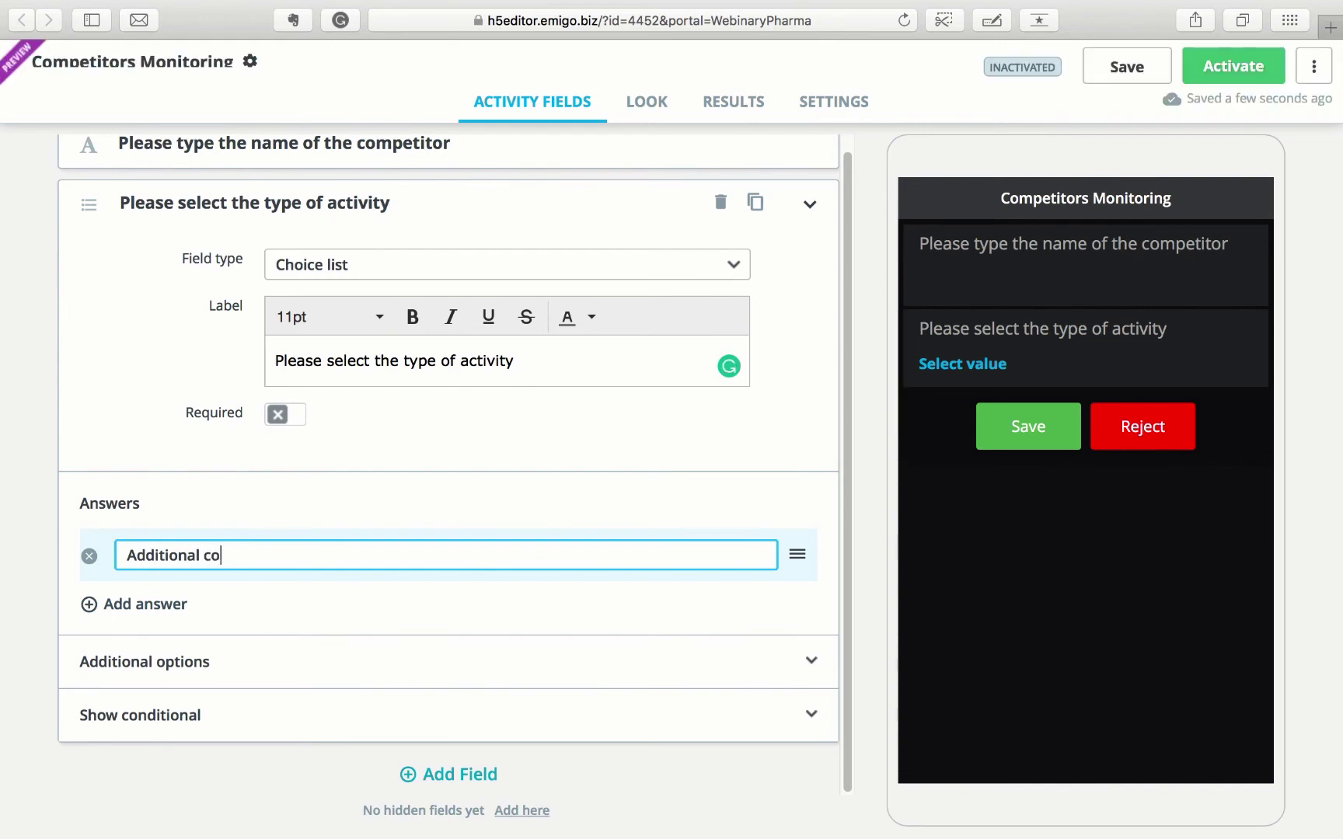
pyautogui.write('unter display')
pyautogui.click(140, 604)
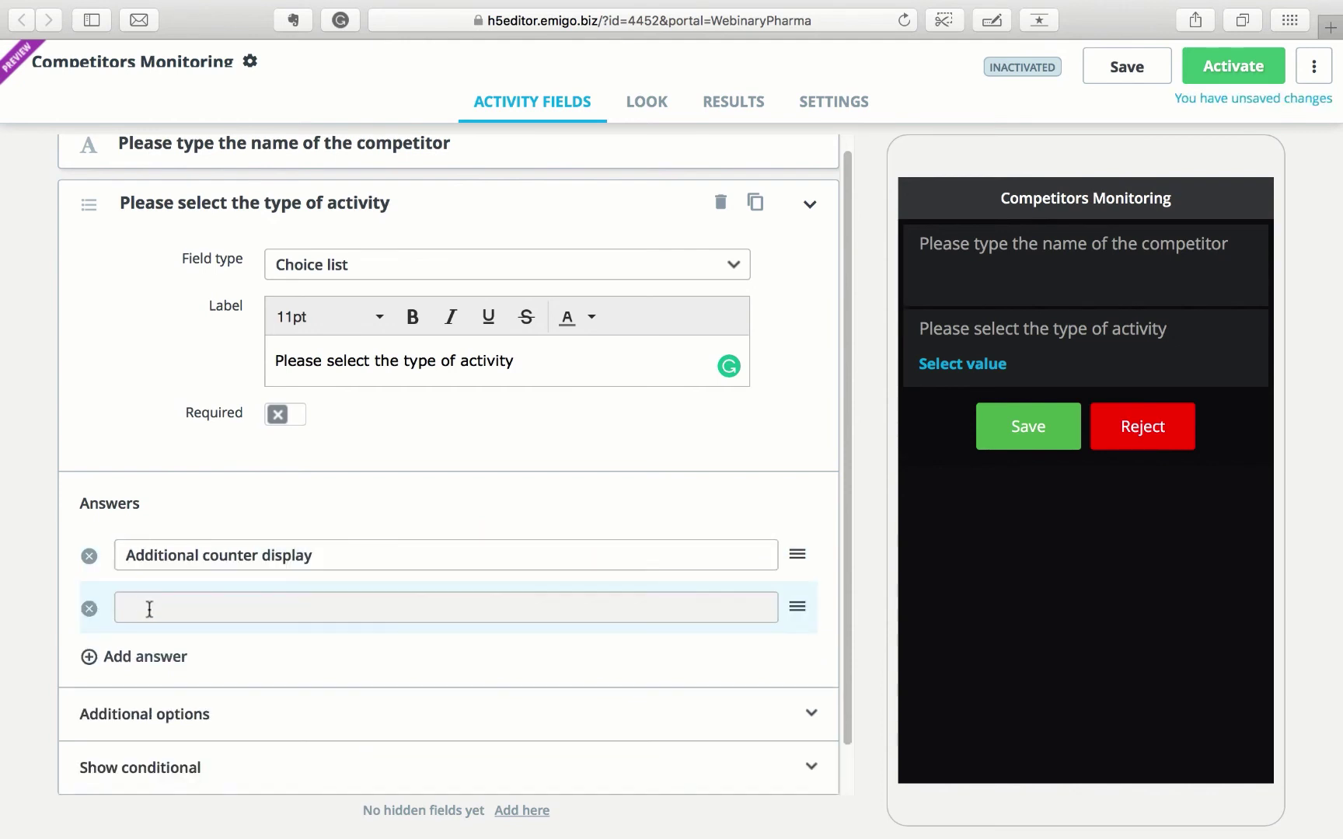
pyautogui.click(145, 608)
pyautogui.write('Bookshe')
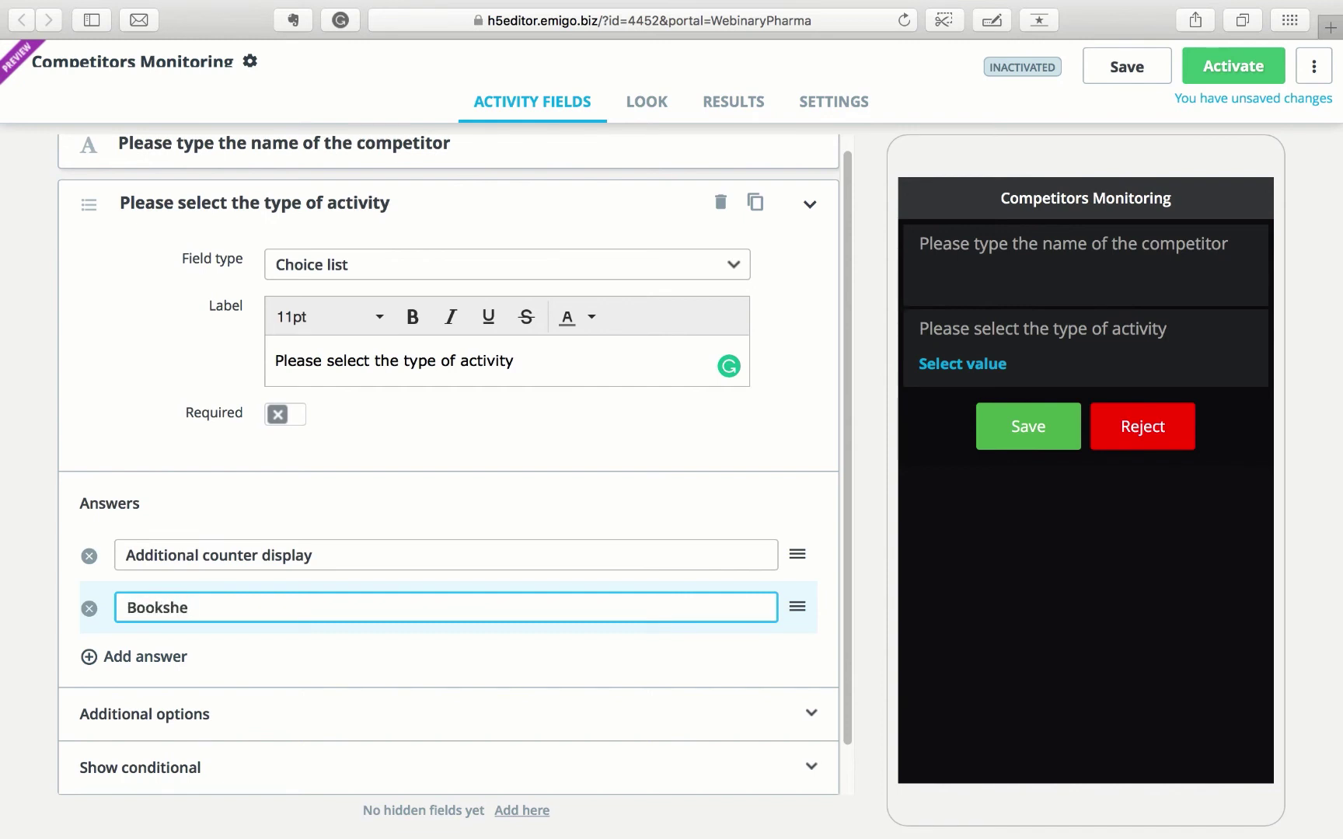
pyautogui.write('lf type display')
# Add "Poster" and "Branded cooler" as the third and fourth answers of the activity type list.
pyautogui.click(138, 659)
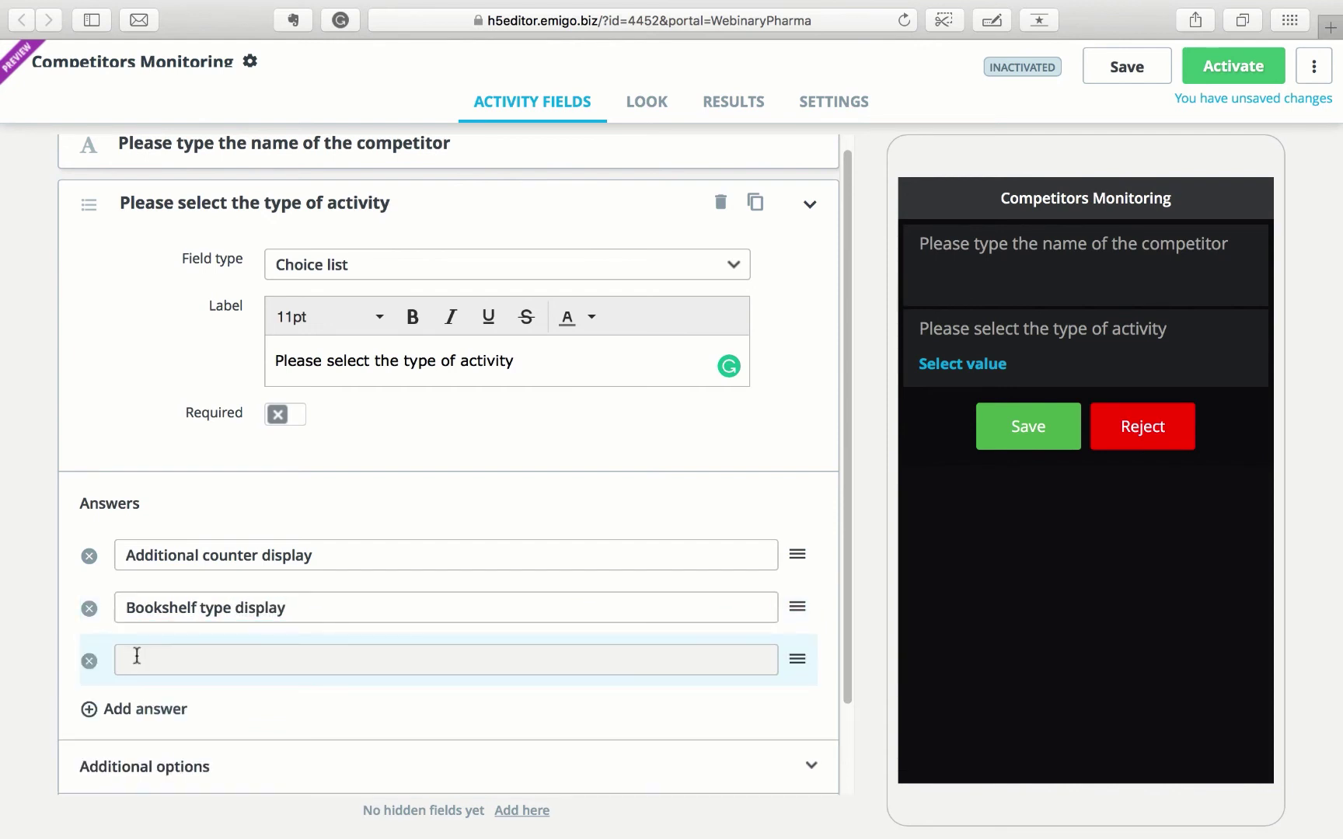
pyautogui.click(137, 657)
pyautogui.write('Poster')
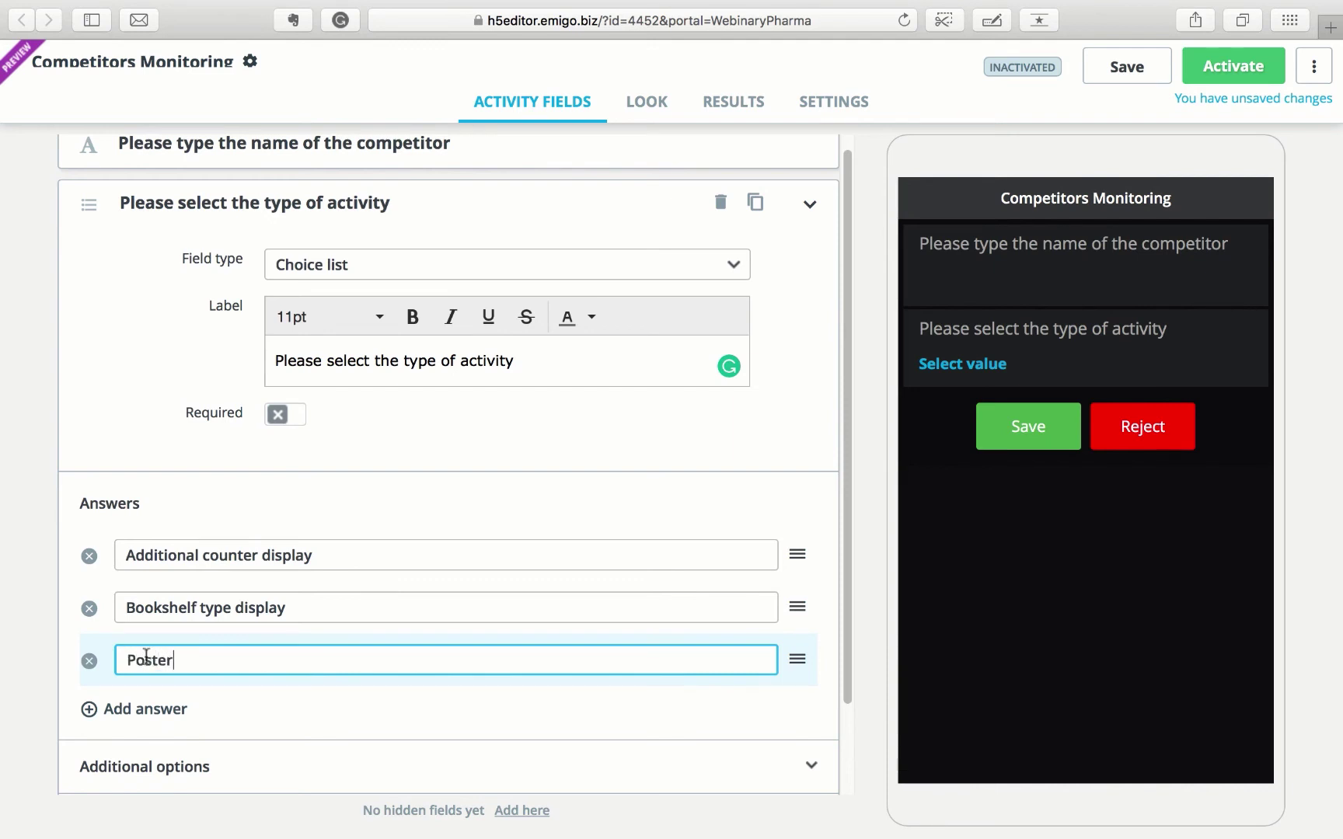
pyautogui.click(139, 707)
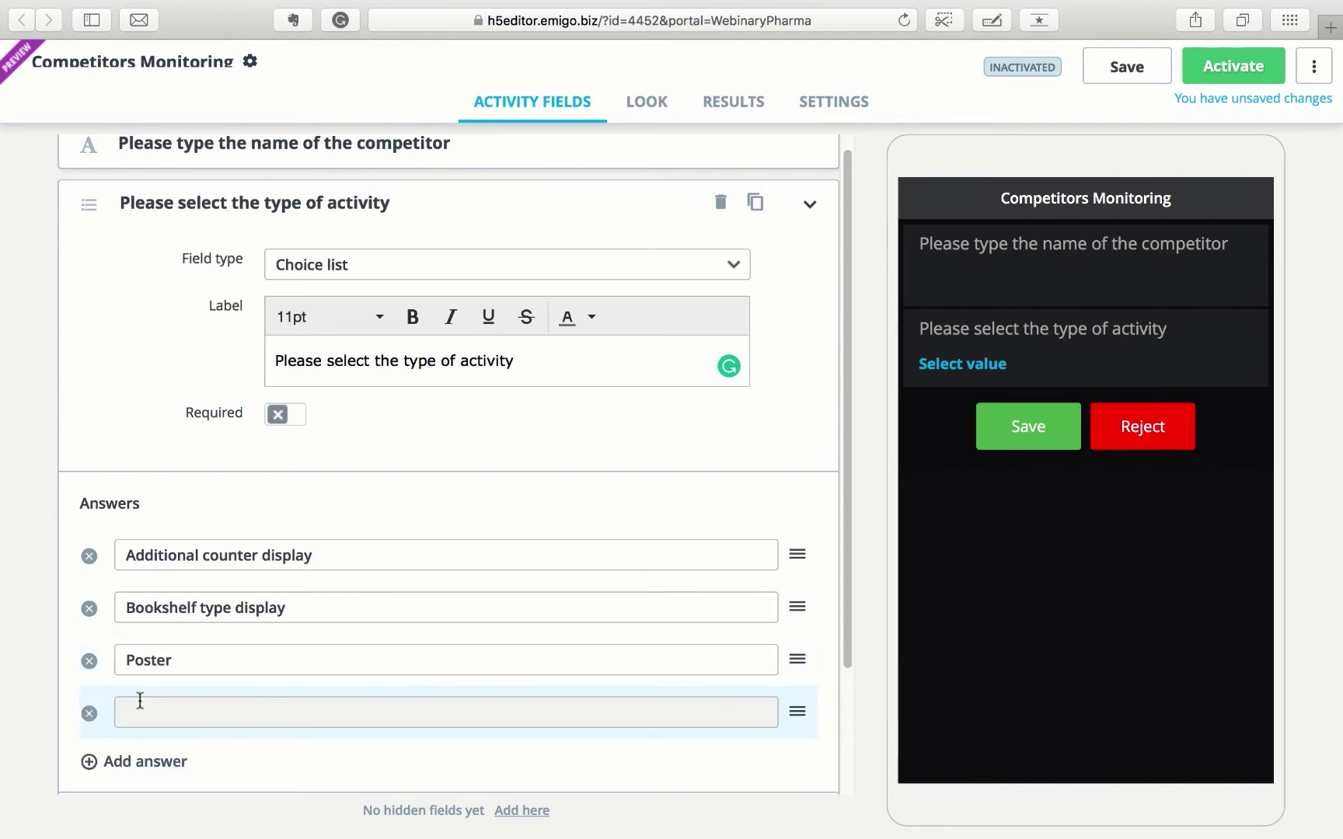
pyautogui.click(140, 701)
pyautogui.write('B')
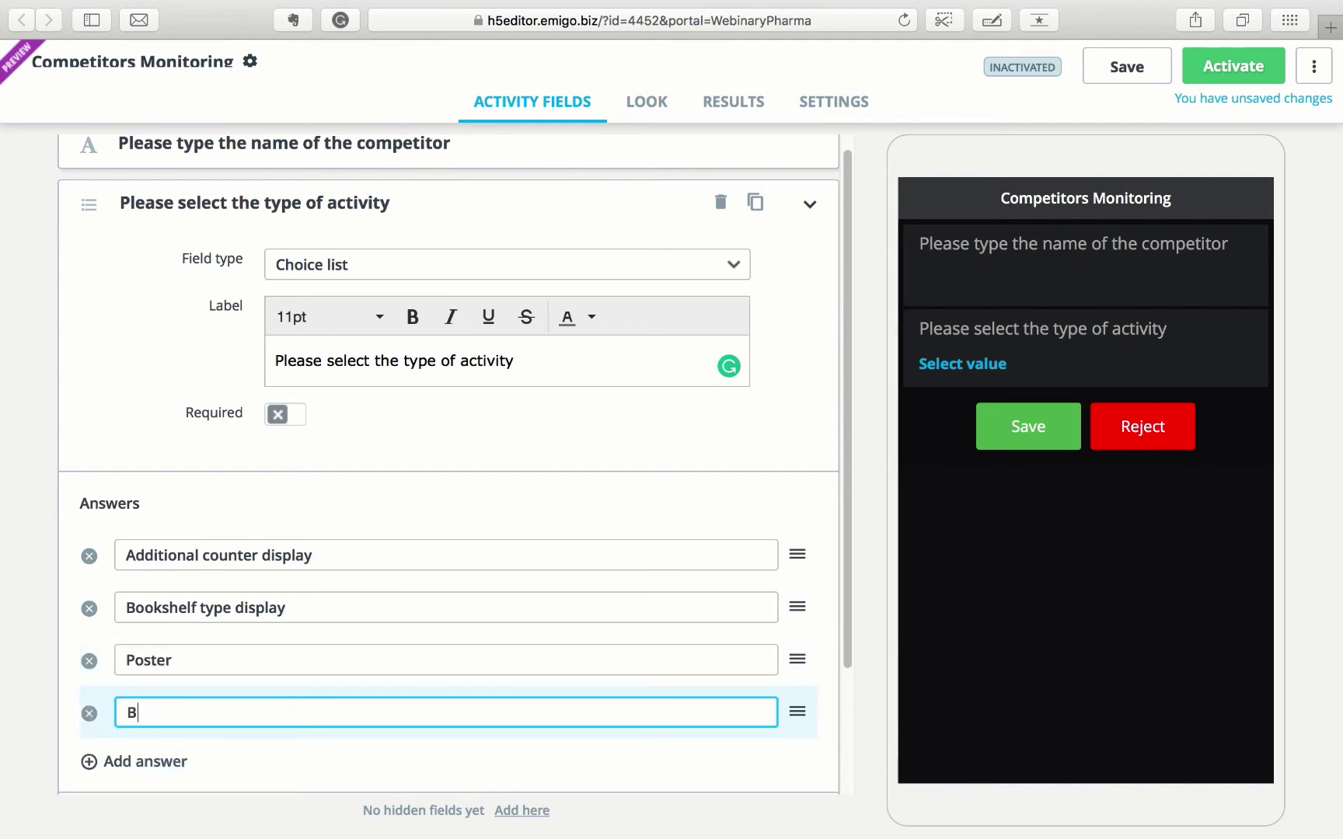
pyautogui.write('randed cooler')
# Add "Disposable bags" as the fifth answer of the activity type list and collapse the field's settings.
pyautogui.click(132, 761)
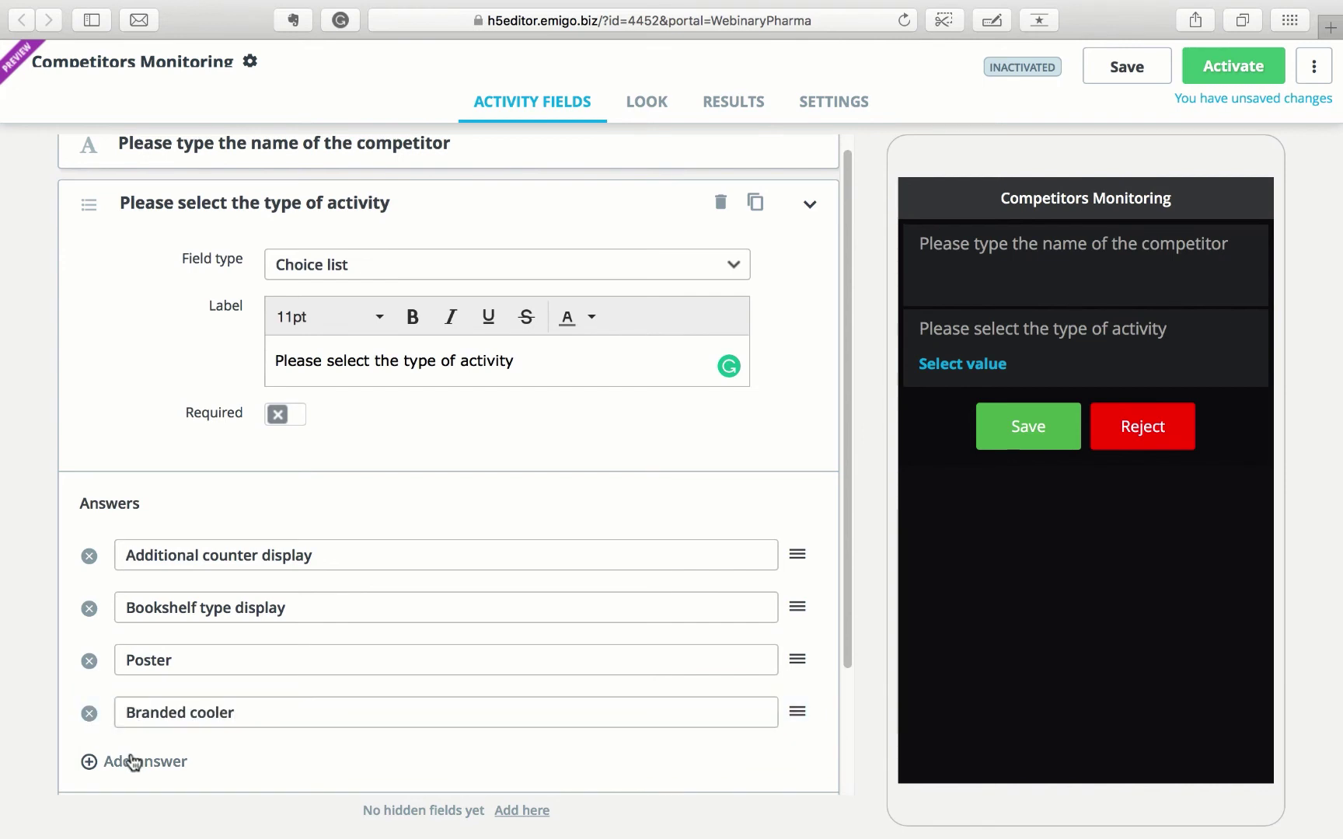
pyautogui.click(140, 756)
pyautogui.write('Di')
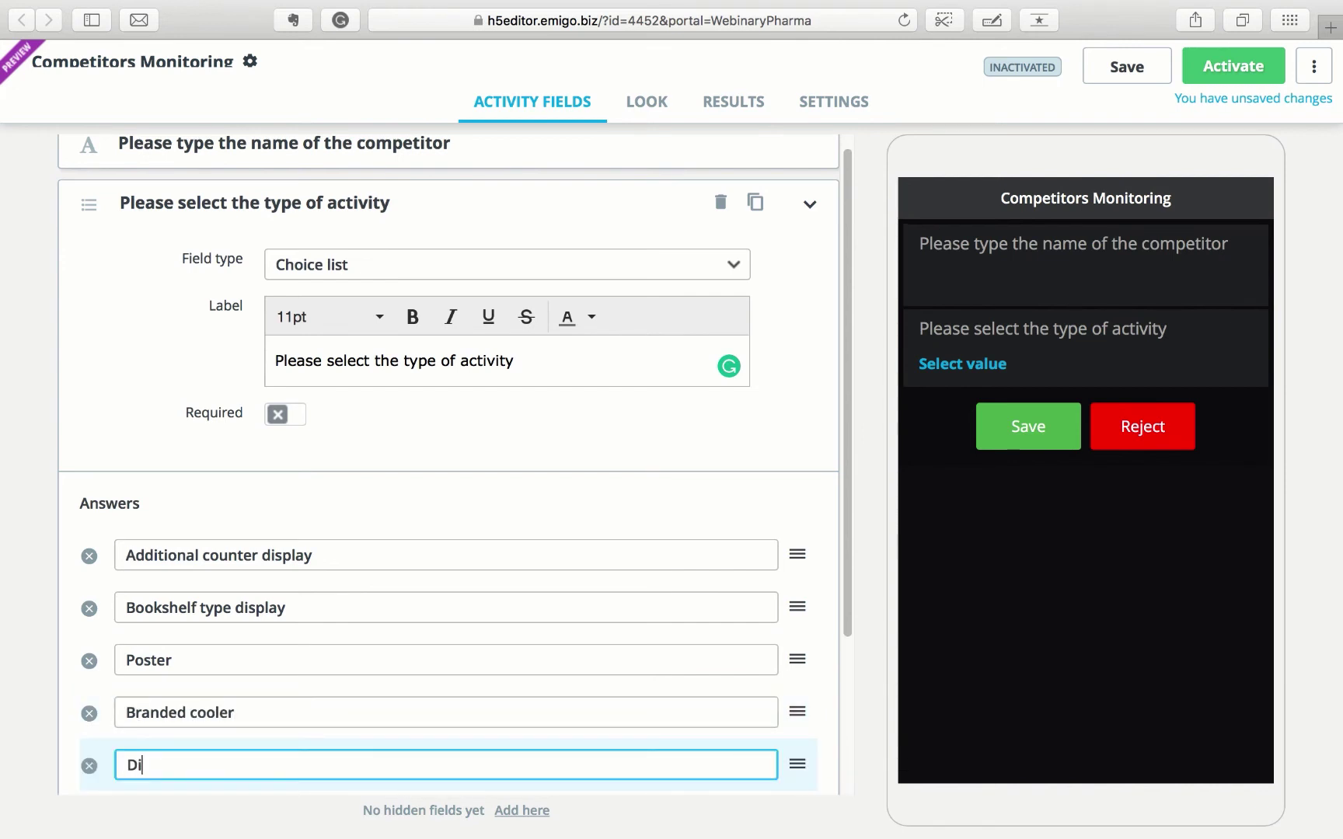
pyautogui.write('sposable bags')
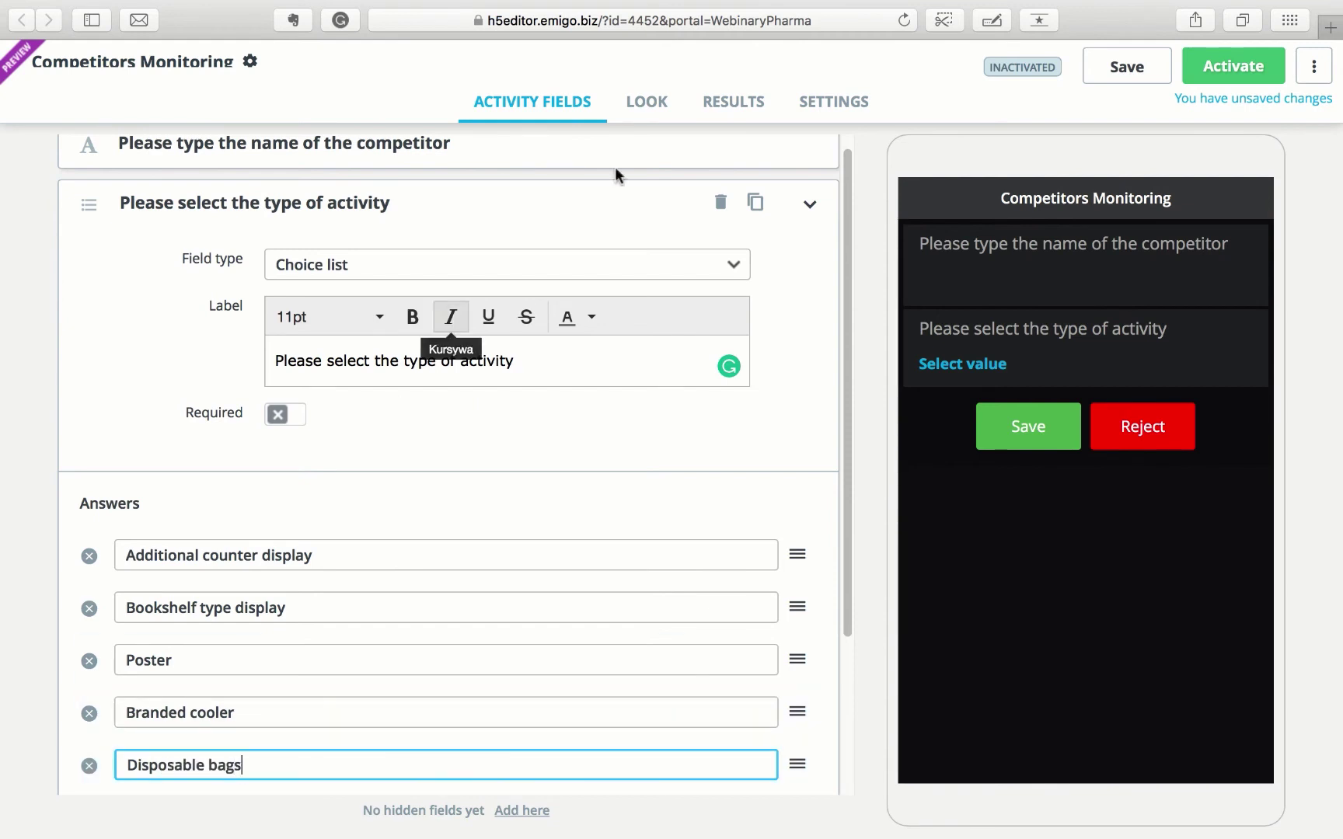
pyautogui.click(808, 207)
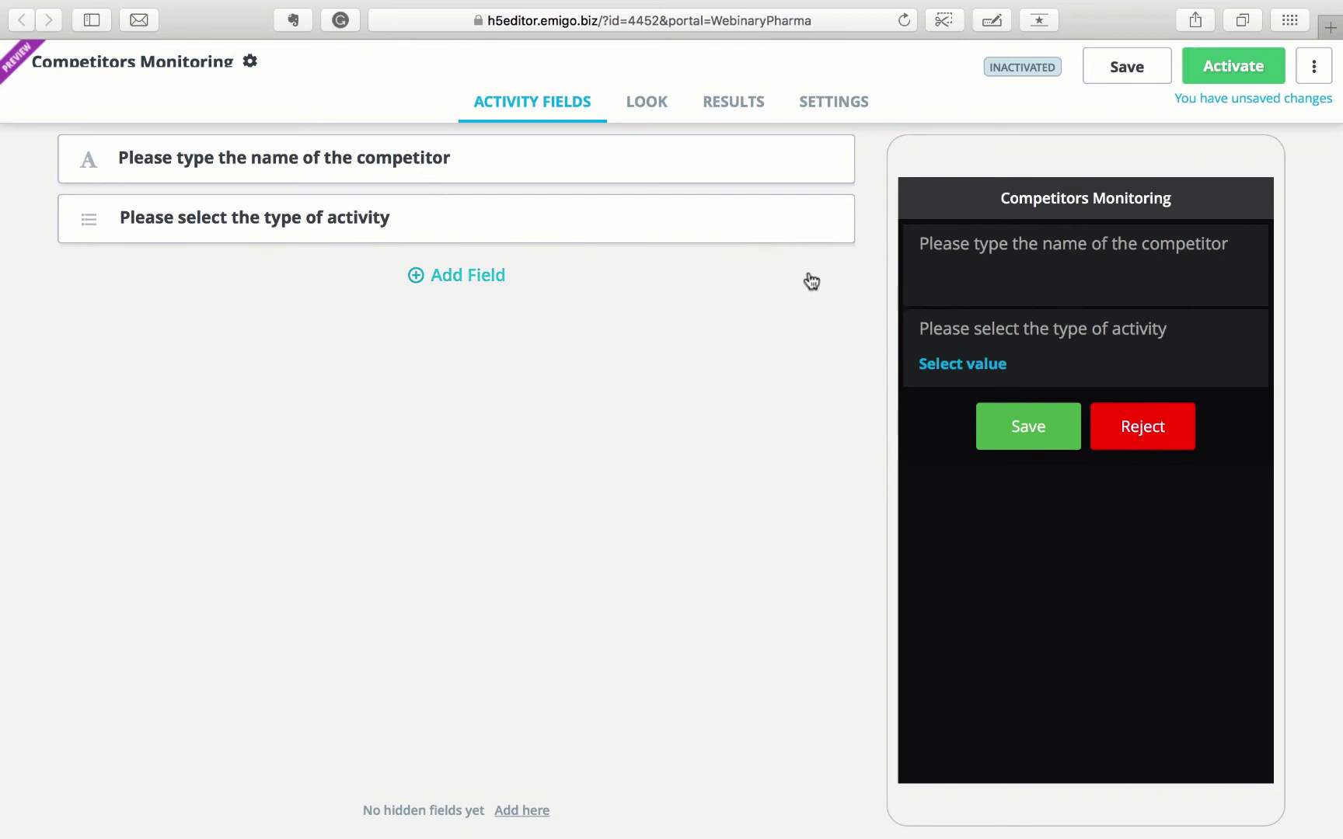
# Add a third activity field to the form and set its field type to Checkbox.
pyautogui.click(451, 278)
pyautogui.click(335, 342)
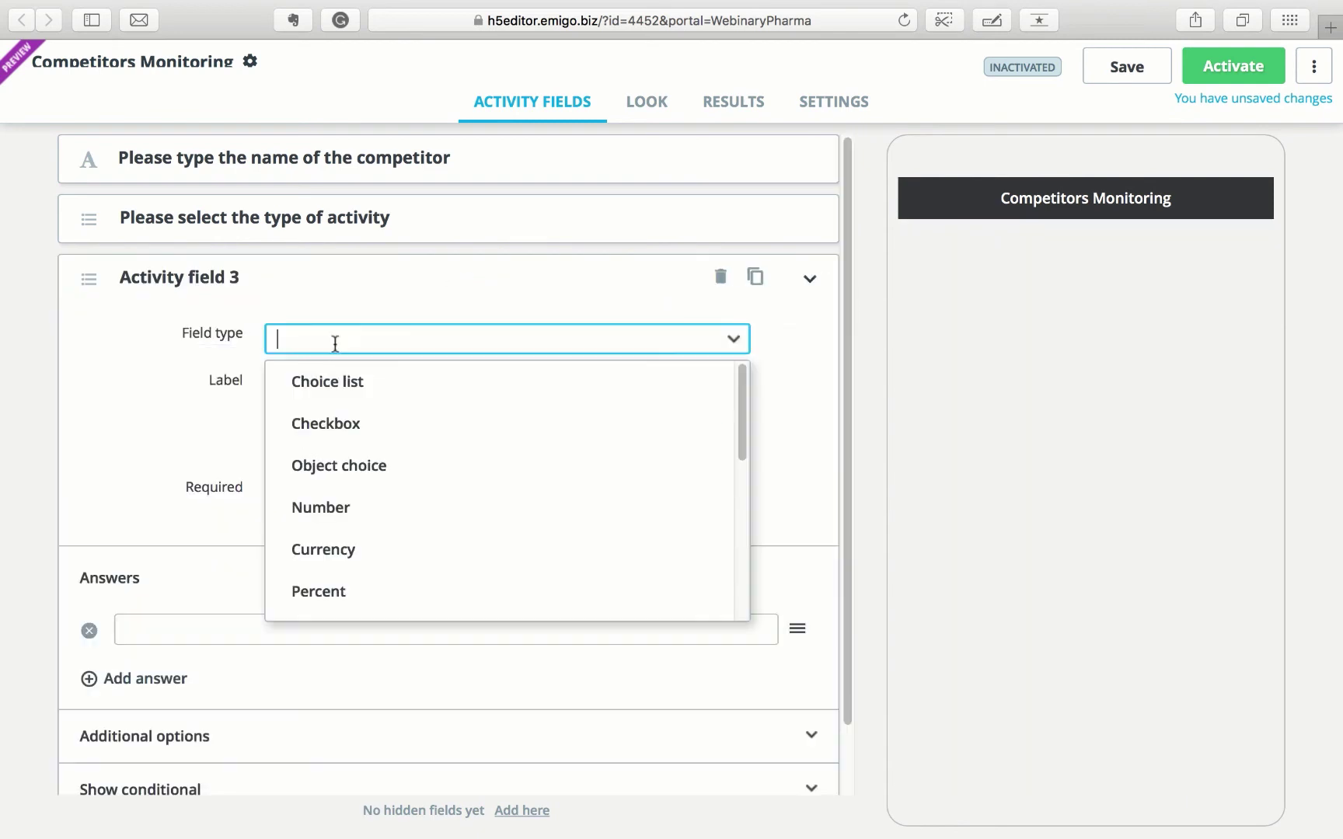
pyautogui.click(335, 423)
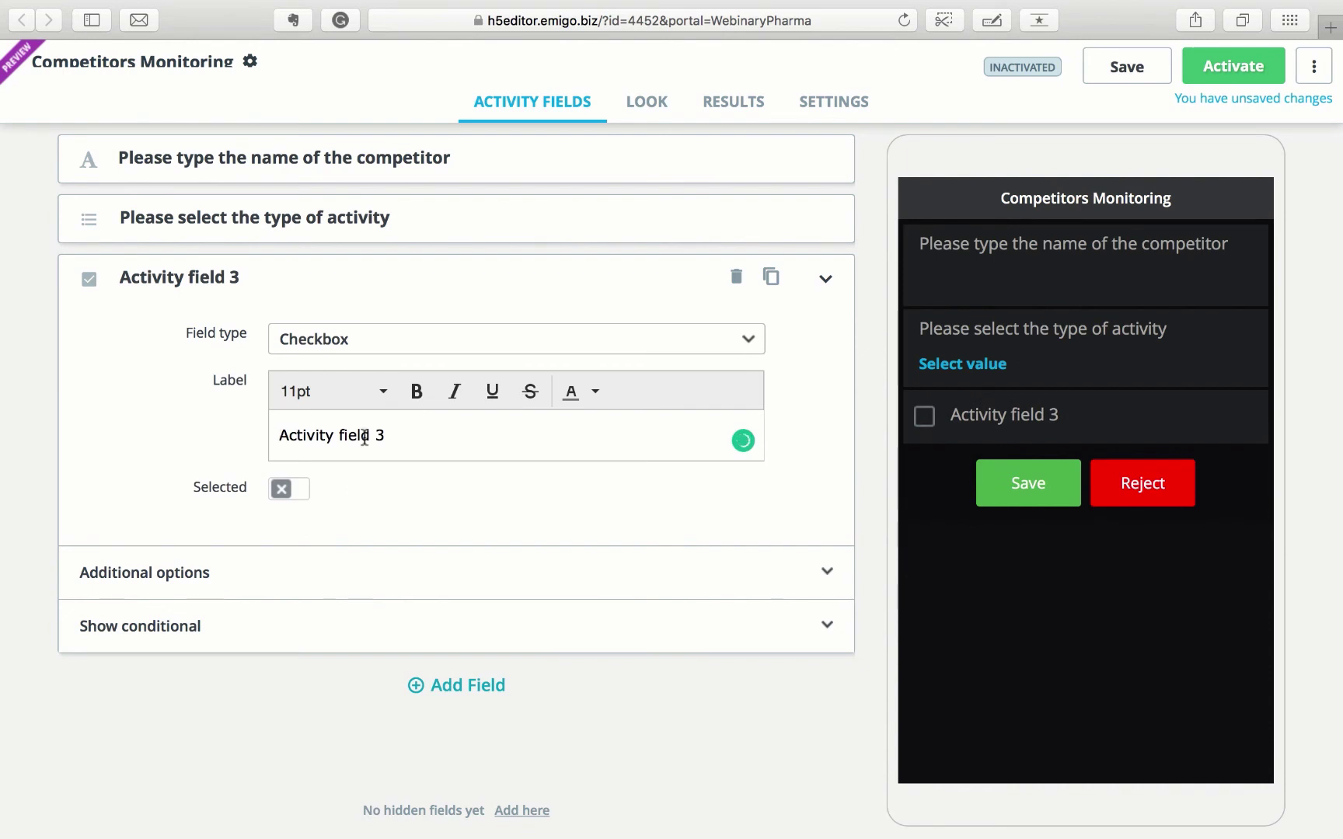
# Label the checkbox field "Discounted prices?" and collapse its settings.
pyautogui.moveTo(400, 440); pyautogui.dragTo(163, 441)
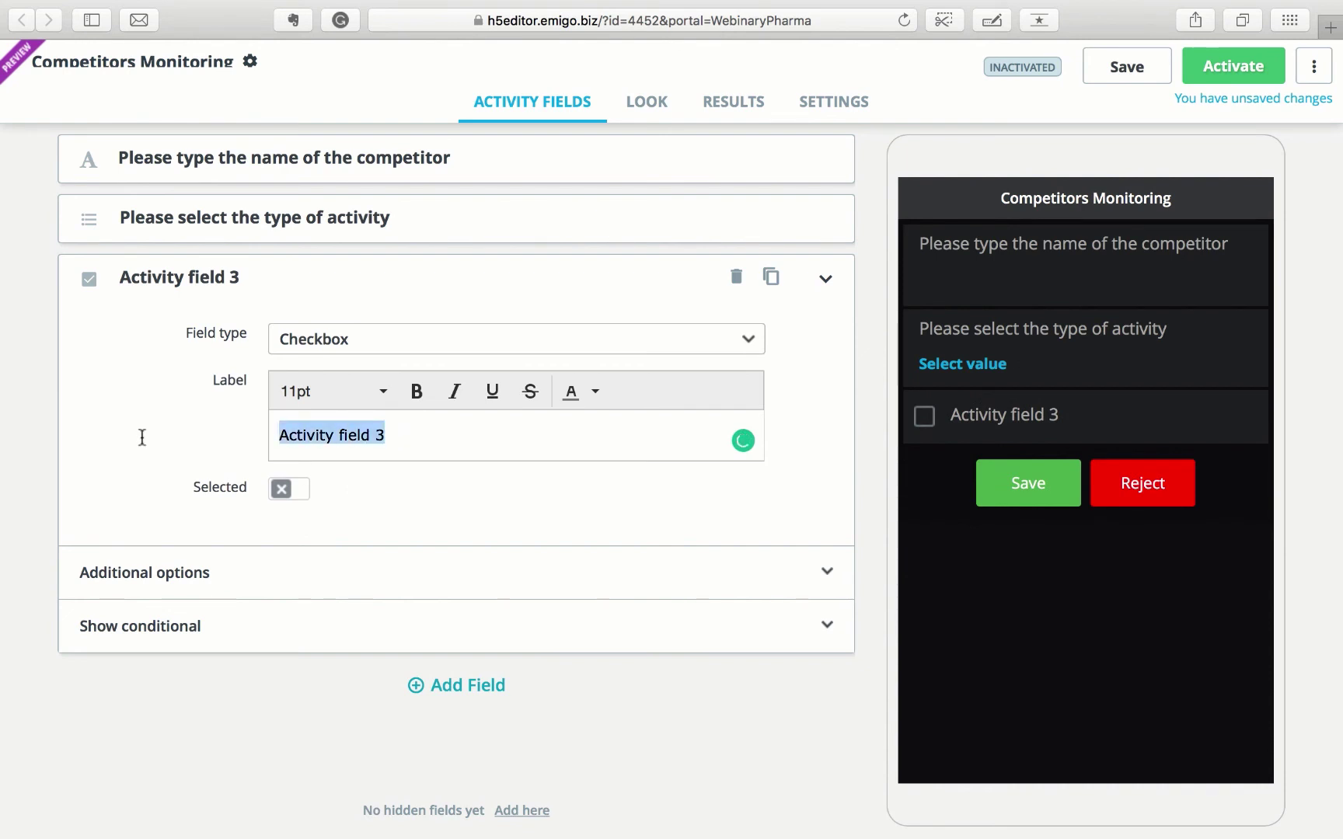
pyautogui.write('Discountinh')
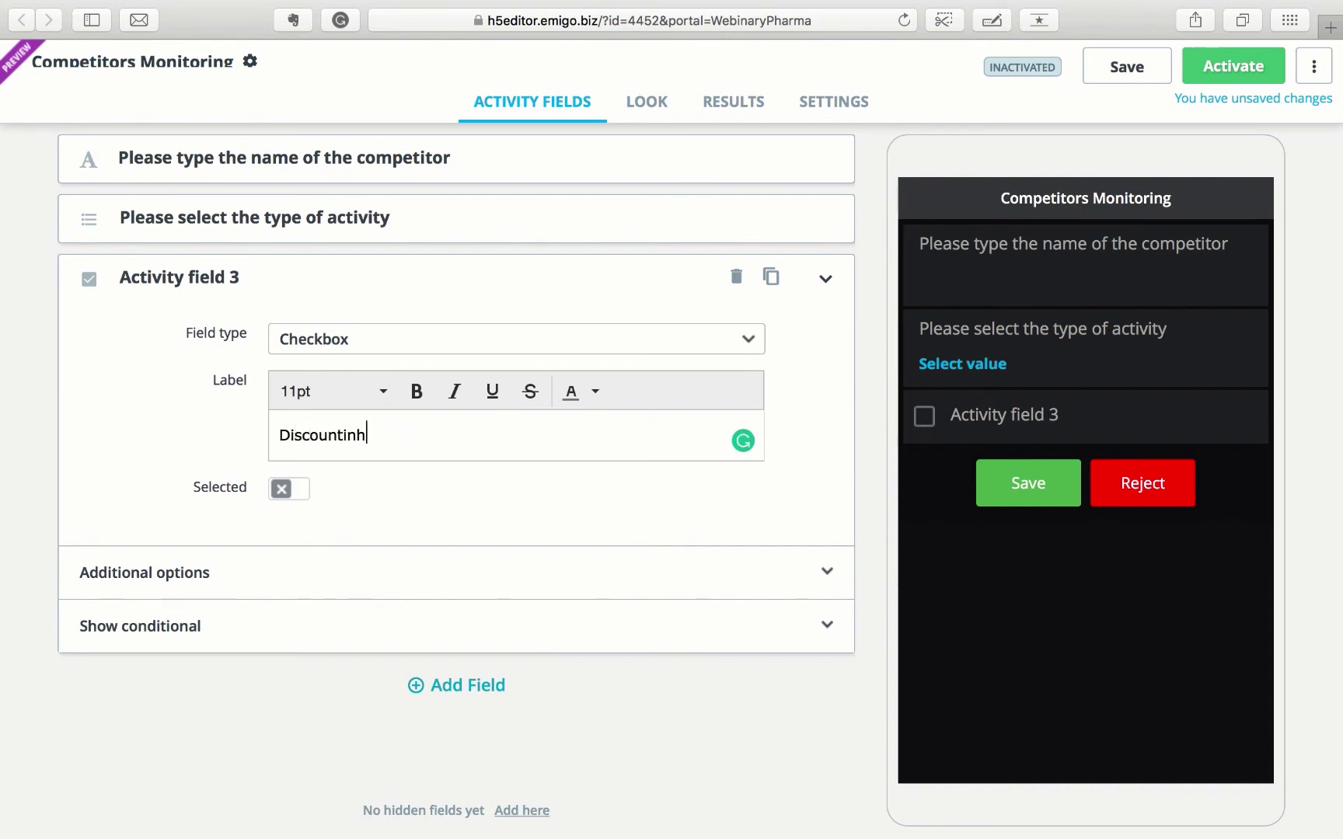
pyautogui.press('BackSpace')
pyautogui.write('g')
pyautogui.press('BackSpace')
pyautogui.press('BackSpace')
pyautogui.press('BackSpace')
pyautogui.press('BackSpace')
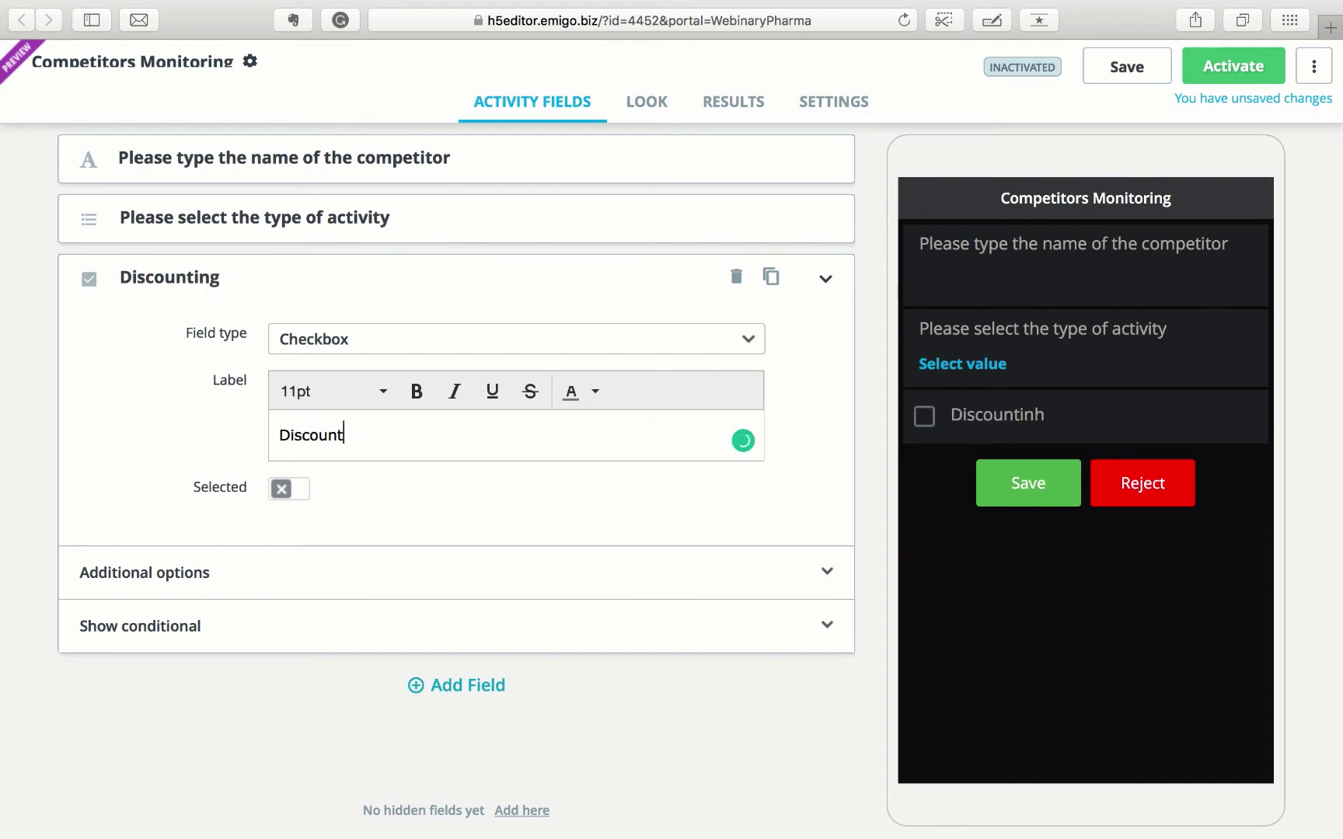
pyautogui.write('ed prices?')
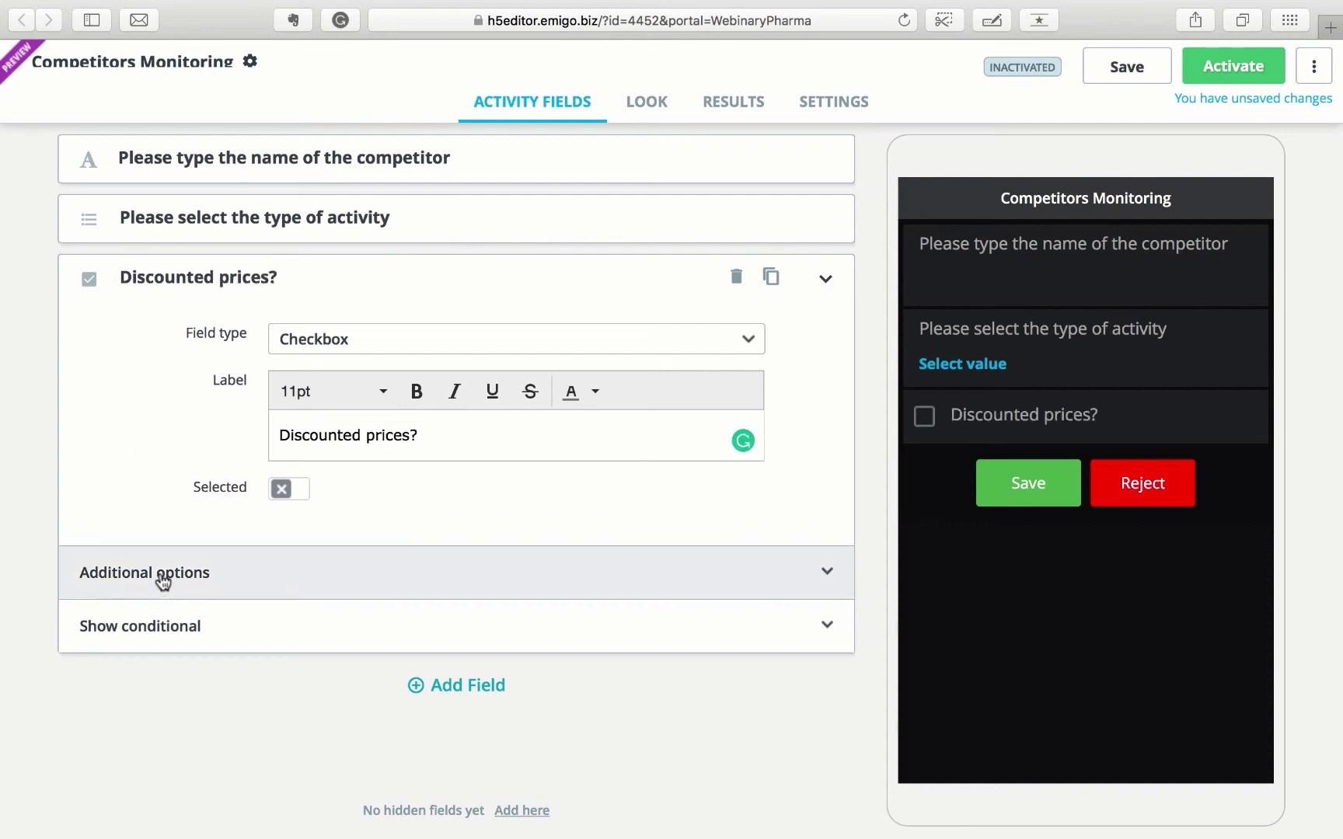
pyautogui.click(825, 284)
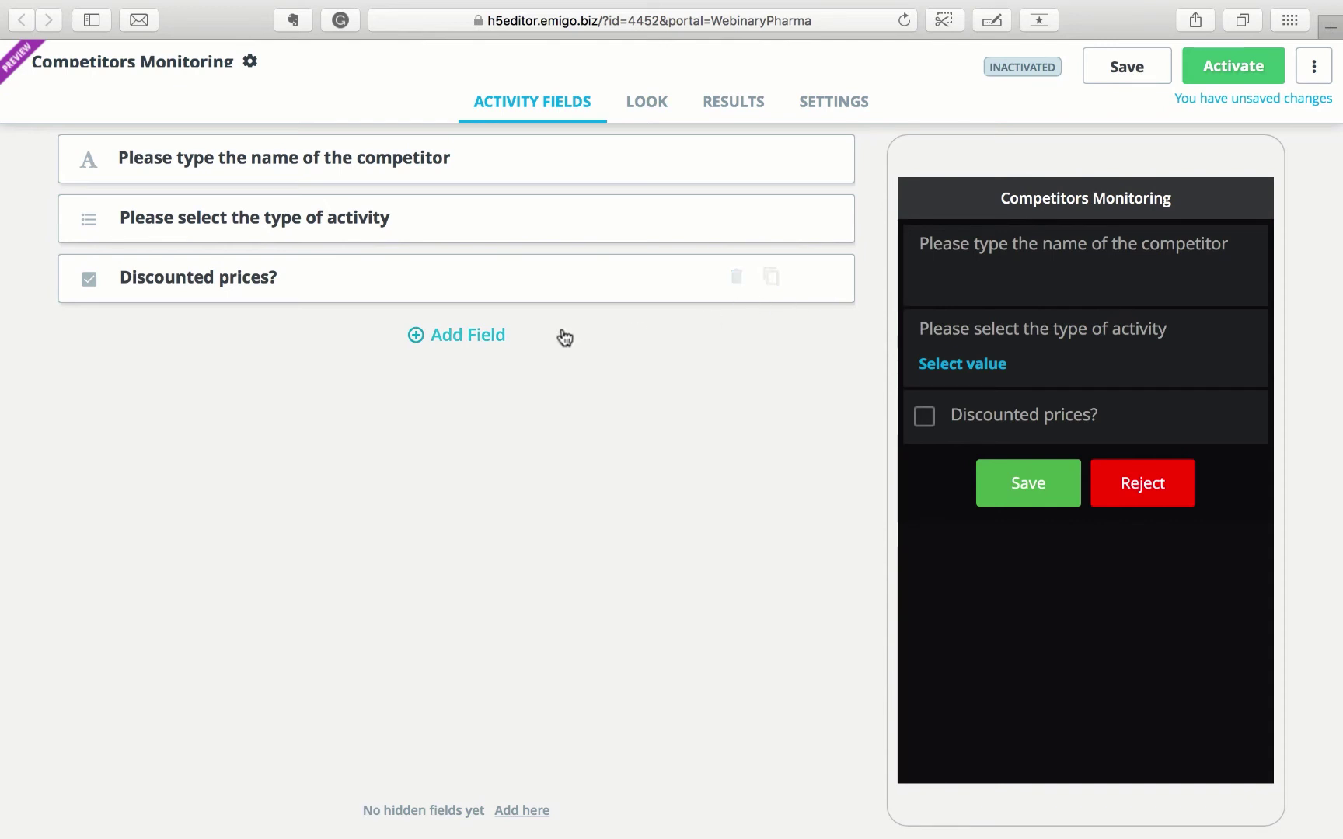
# Add a fourth activity field to the form and set its field type to Description.
pyautogui.click(489, 337)
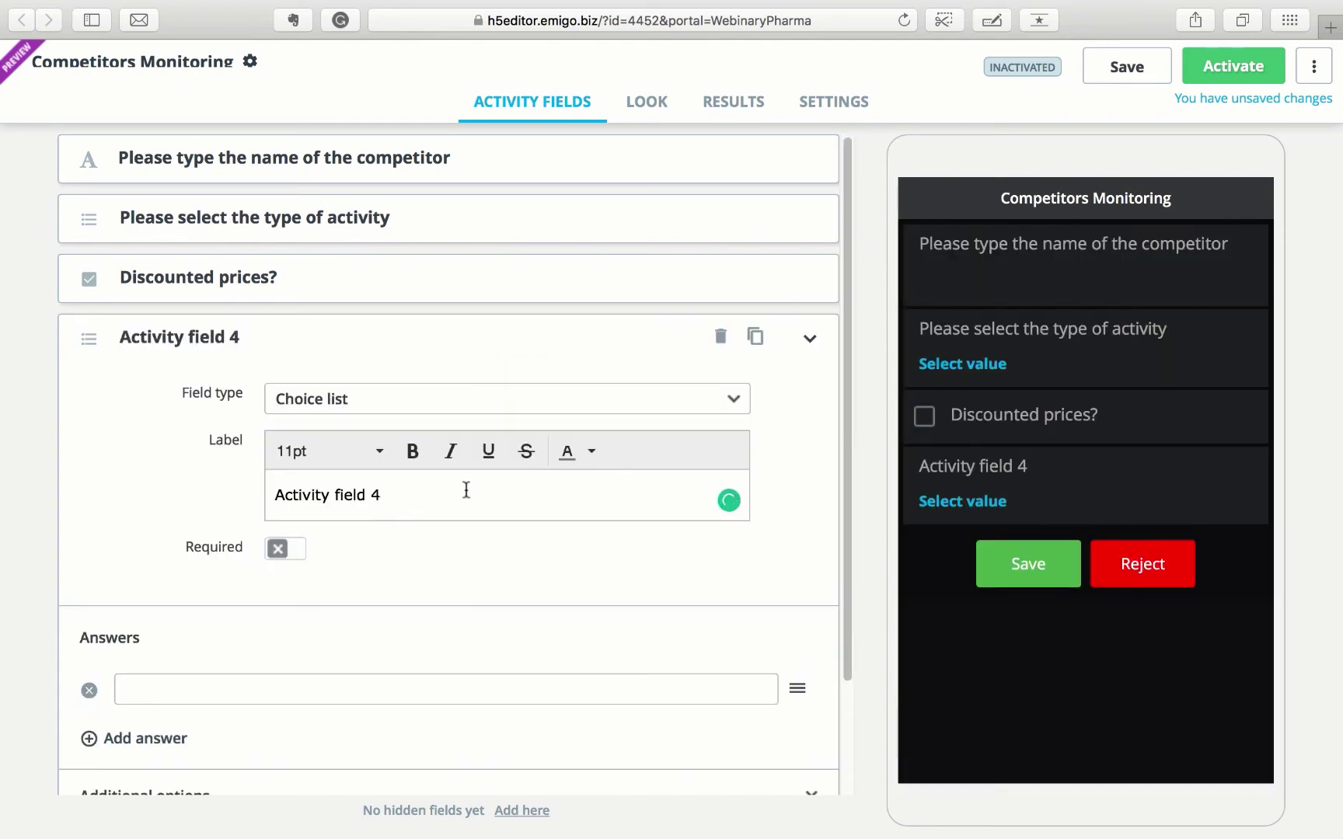
pyautogui.click(395, 397)
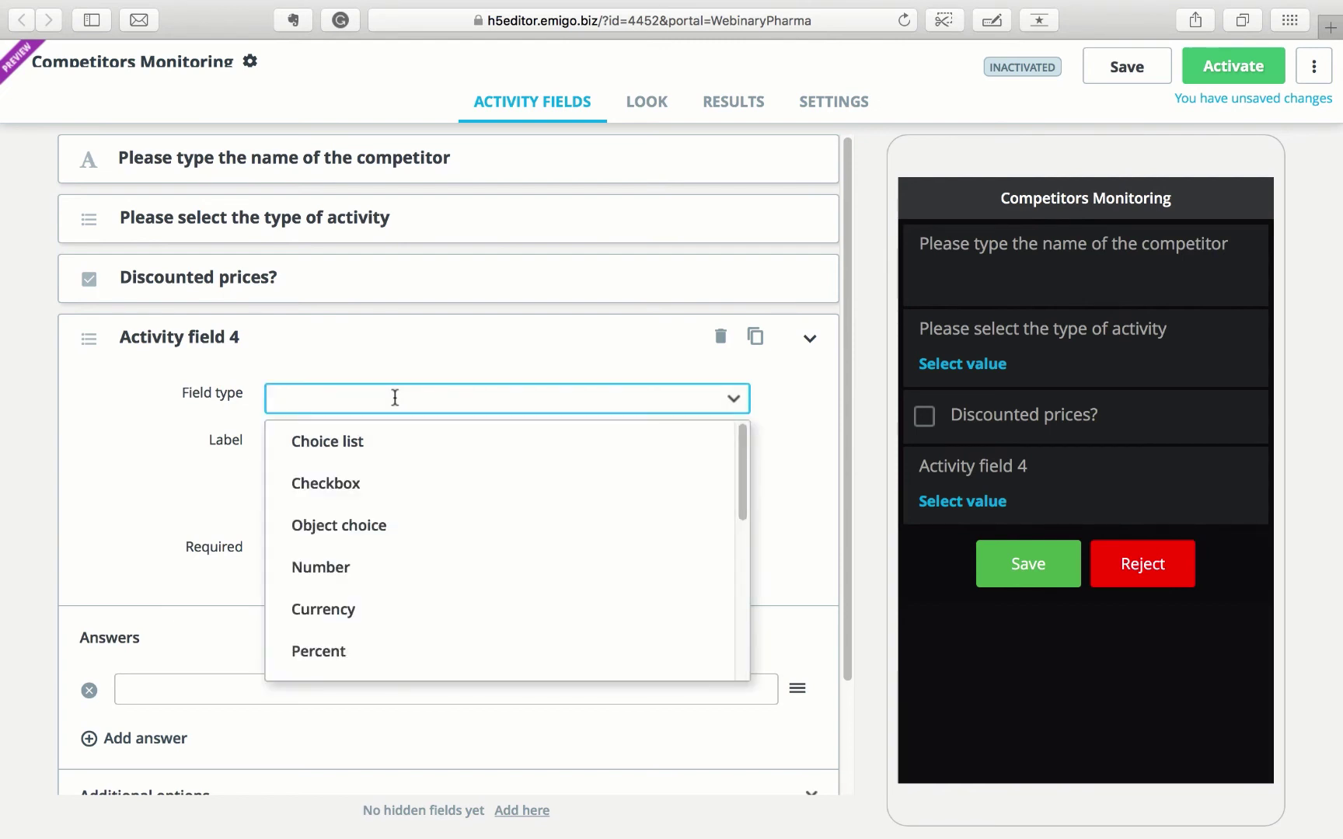
pyautogui.write('descriptio')
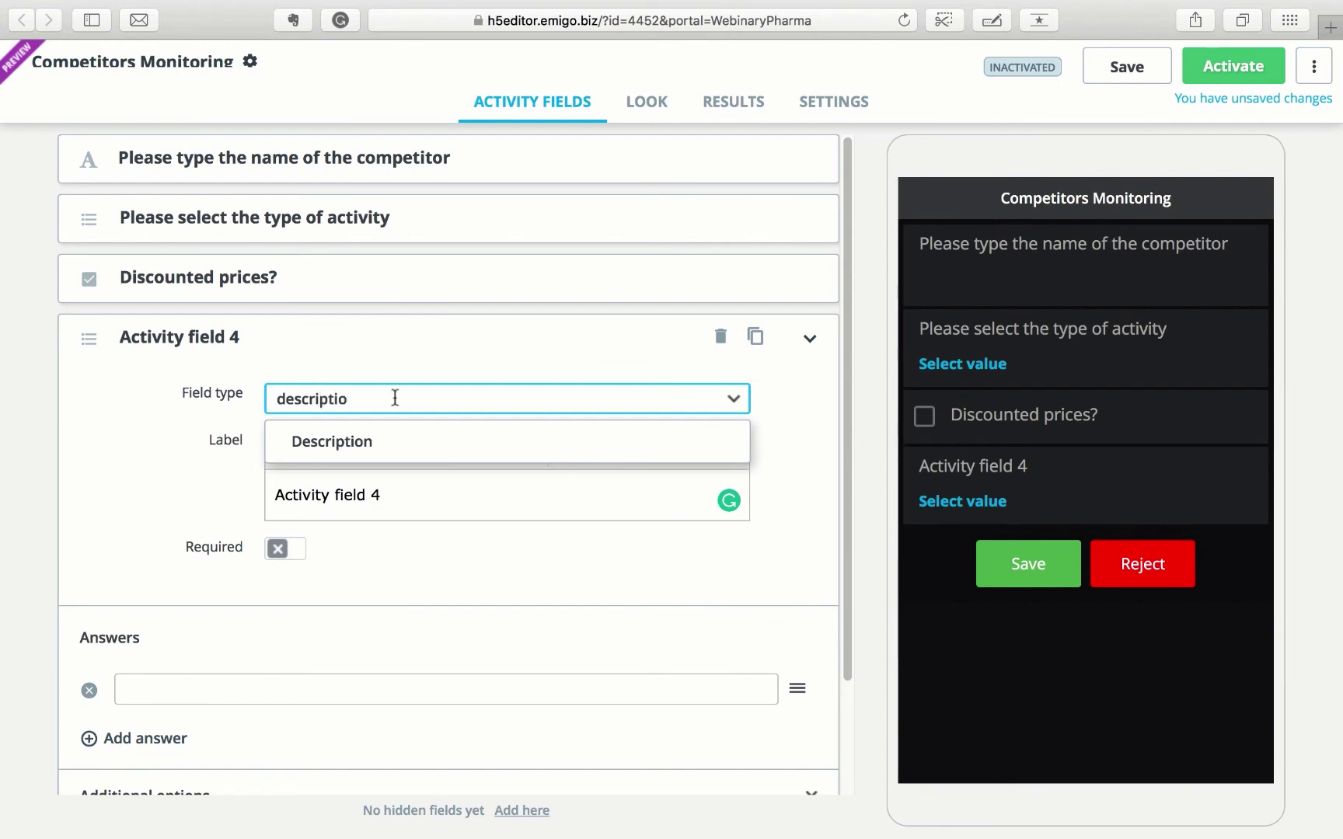
pyautogui.click(365, 447)
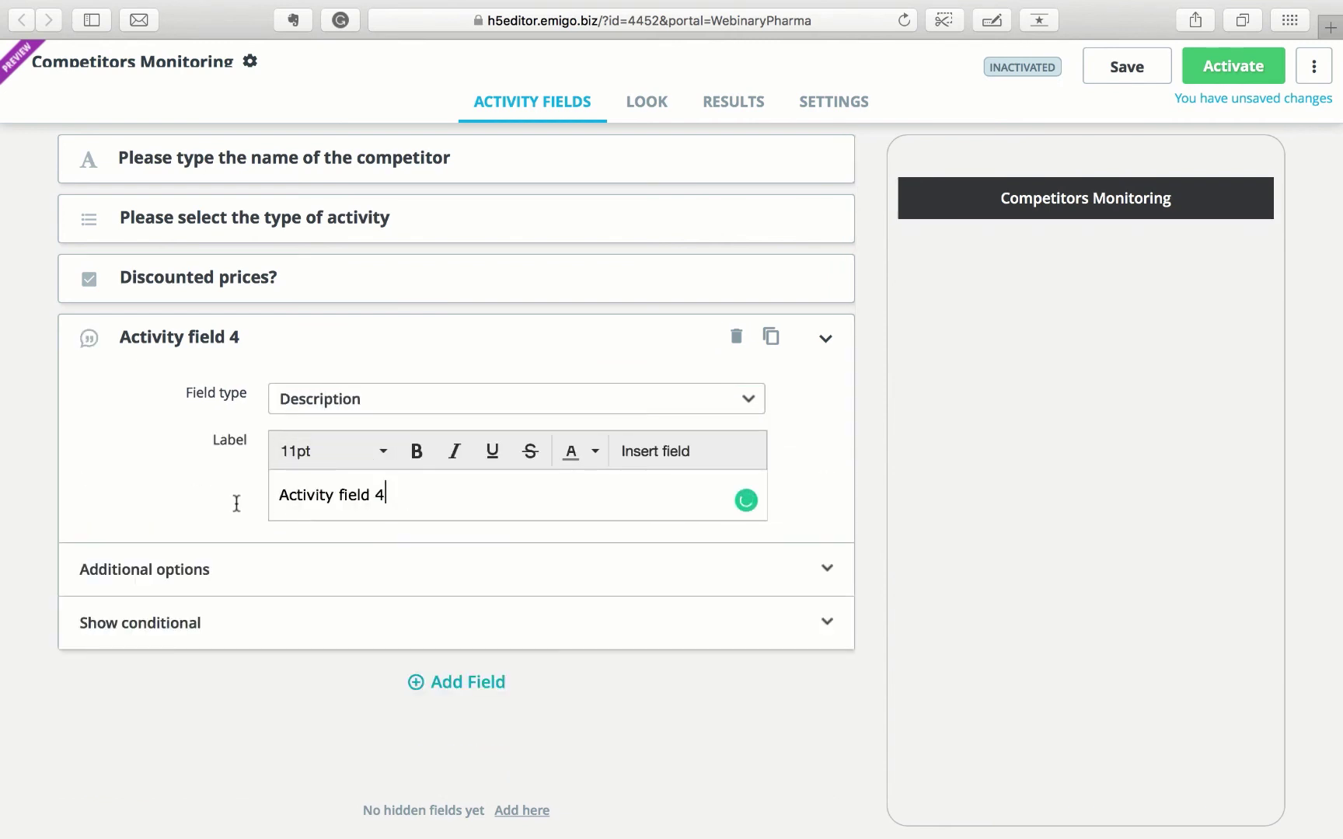
# Replace the fourth field's label with "Please take z photo of 3 discounted products with visible prices".
pyautogui.moveTo(386, 498); pyautogui.dragTo(174, 498)
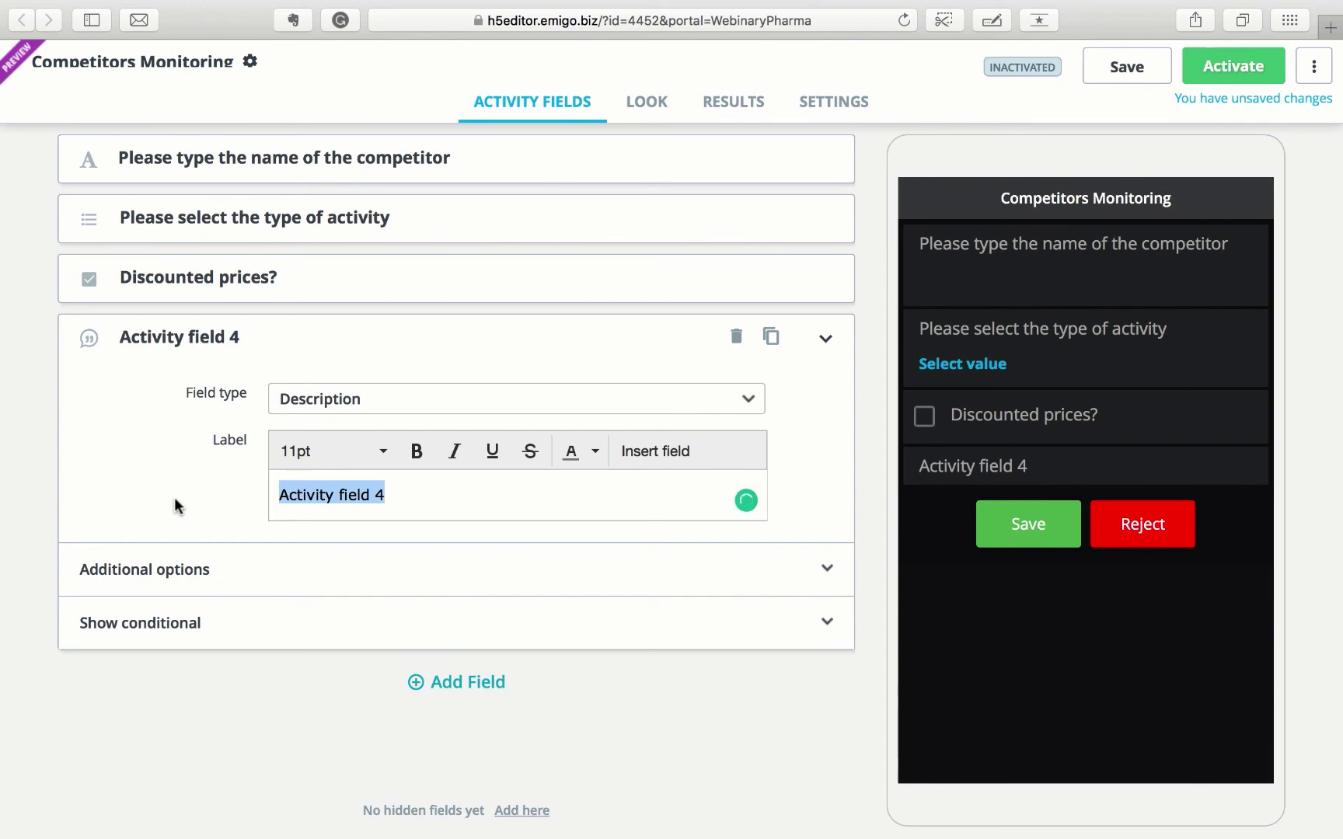
pyautogui.press('BackSpace')
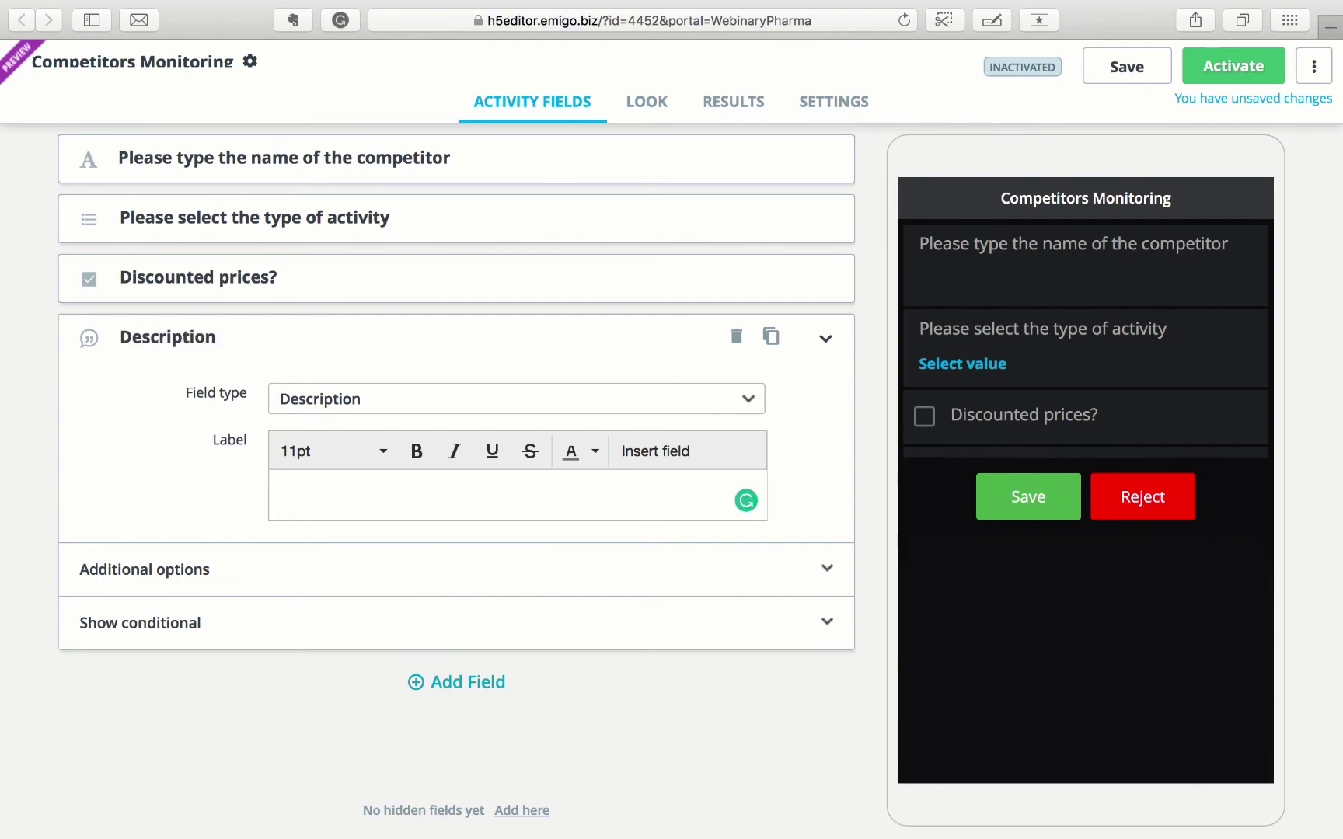
pyautogui.write('Please take z photo')
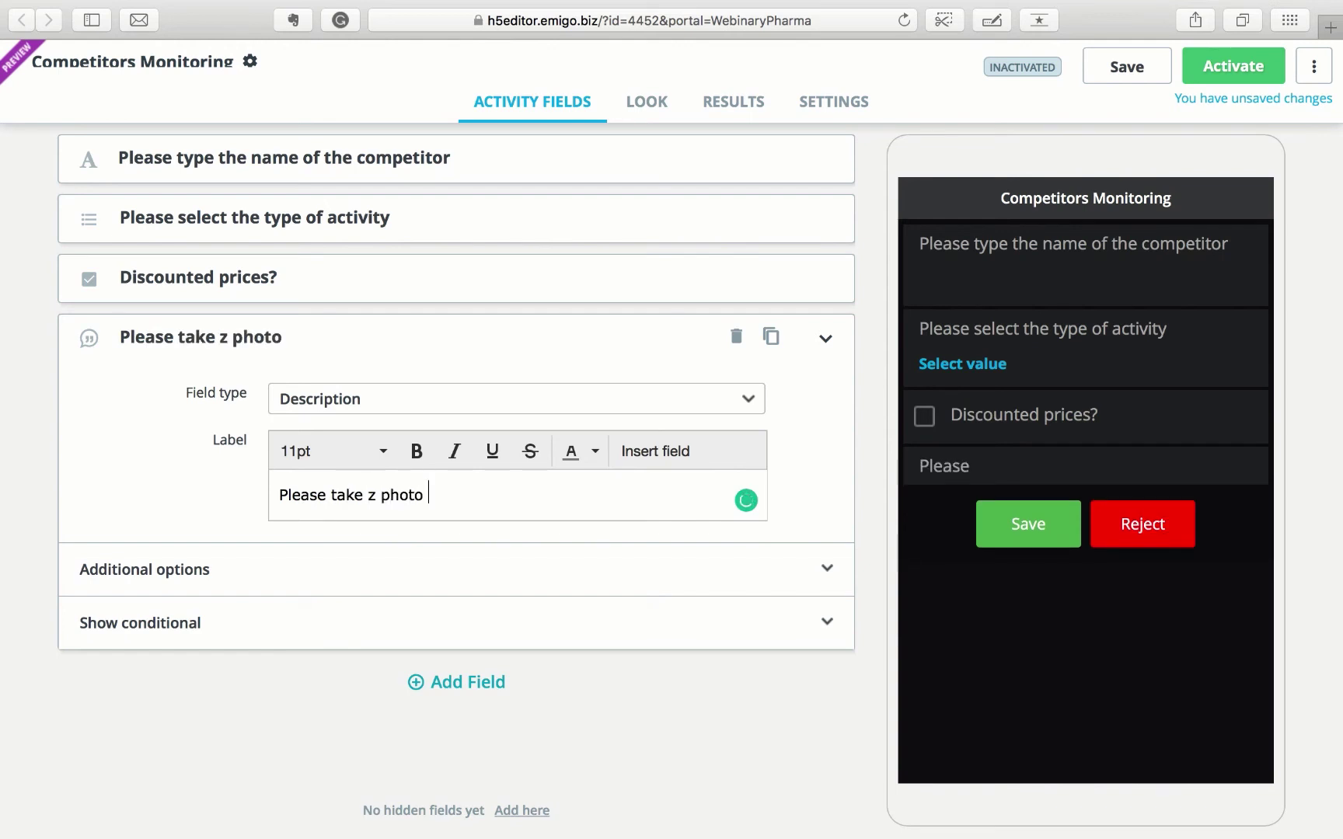
pyautogui.write(' of 3')
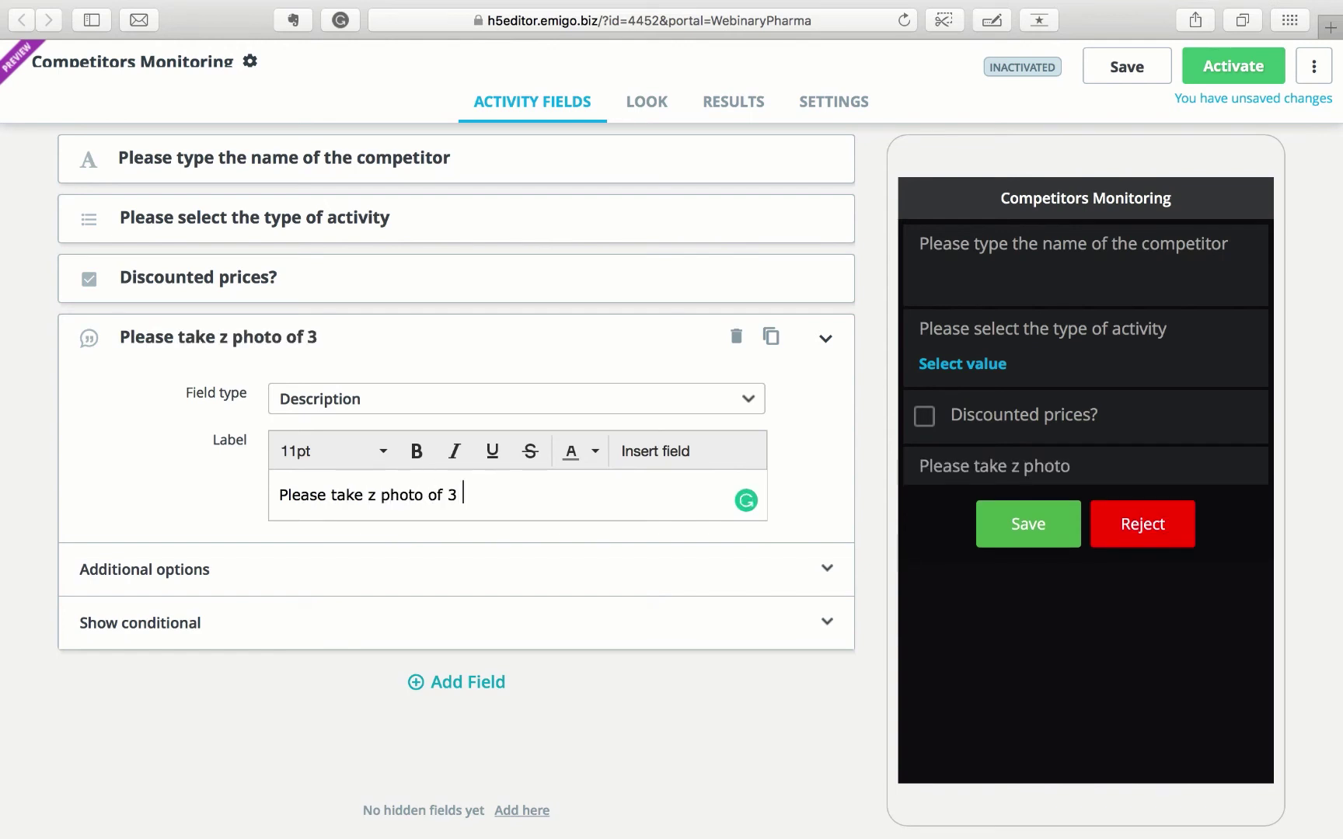
pyautogui.write(' discounted pro')
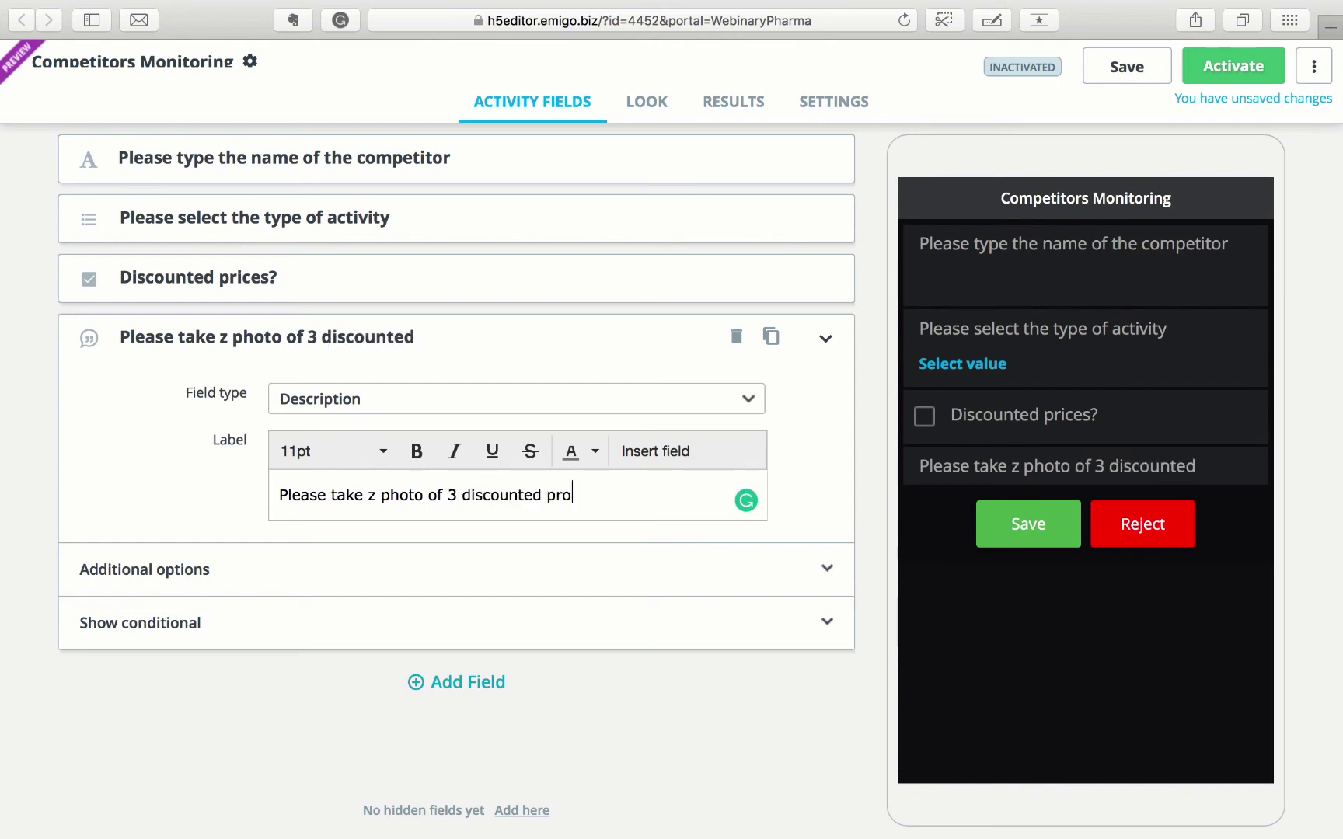
pyautogui.write('ducts w')
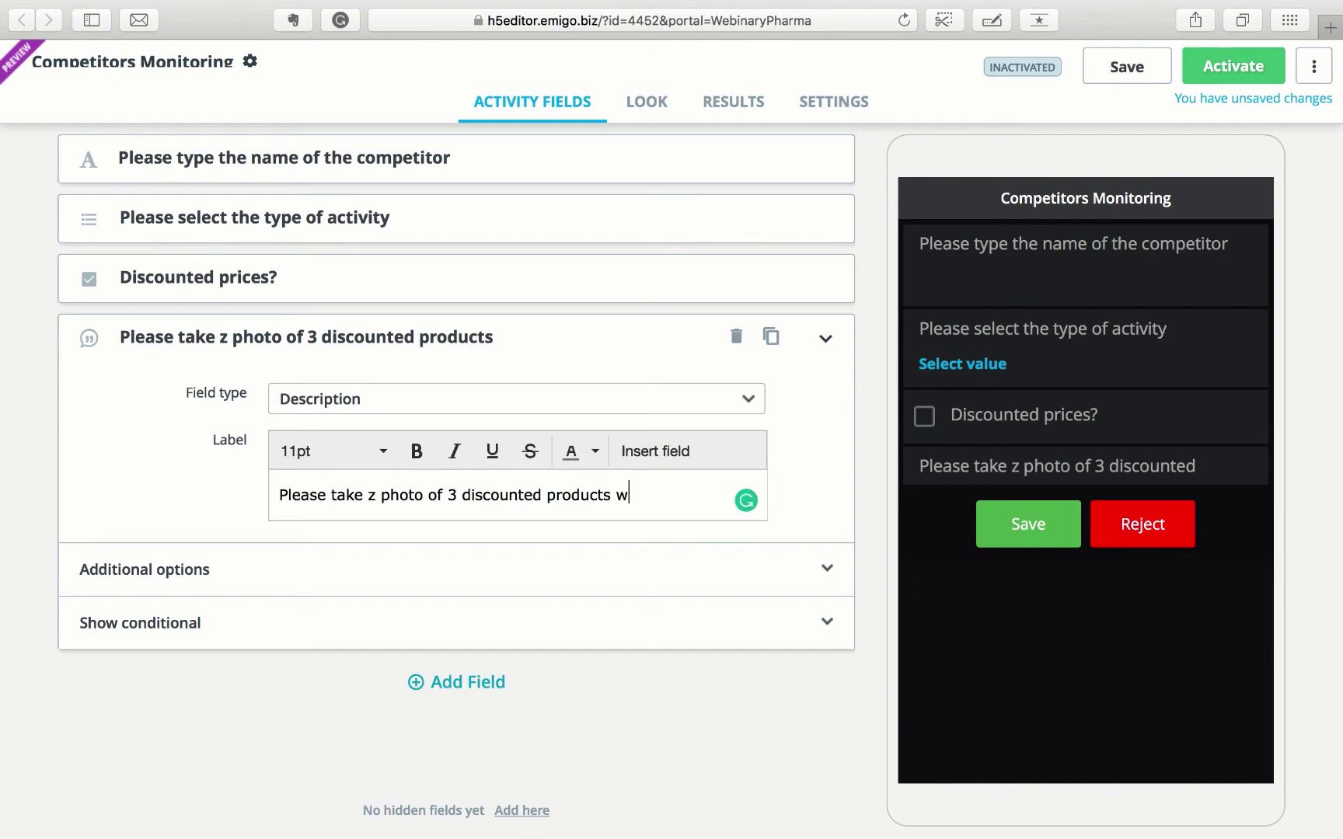
pyautogui.press('BackSpace')
pyautogui.write('with')
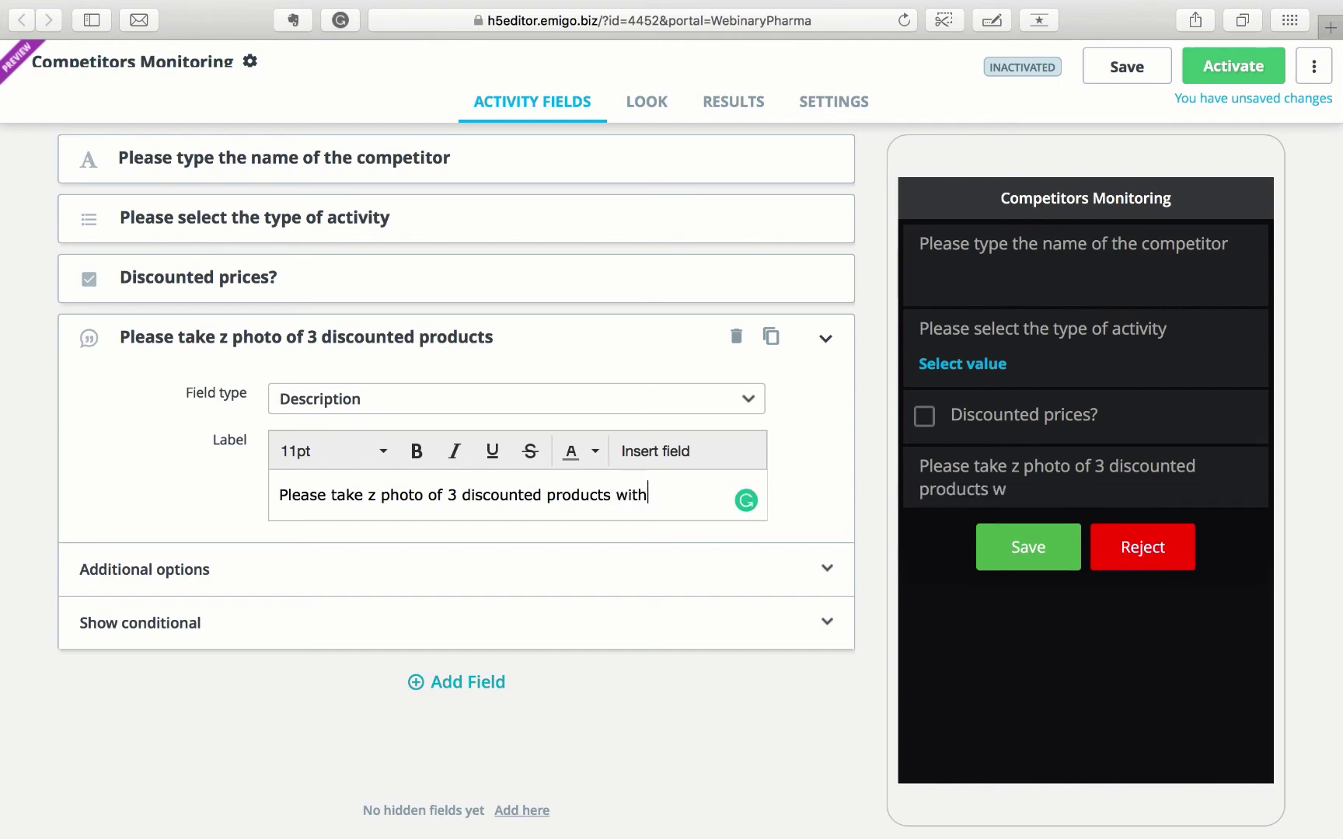
pyautogui.write(' cisible pro')
pyautogui.press('BackSpace')
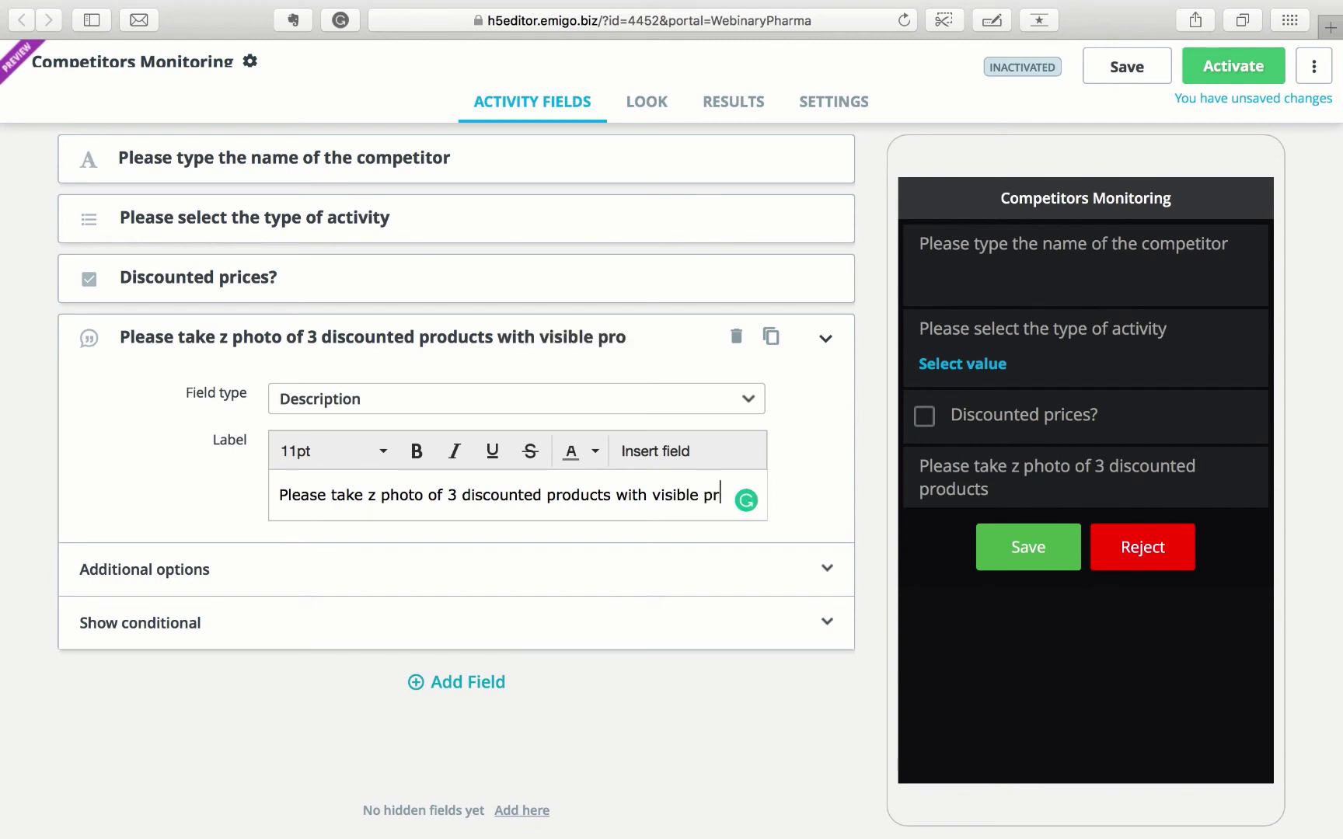
pyautogui.write('ices')
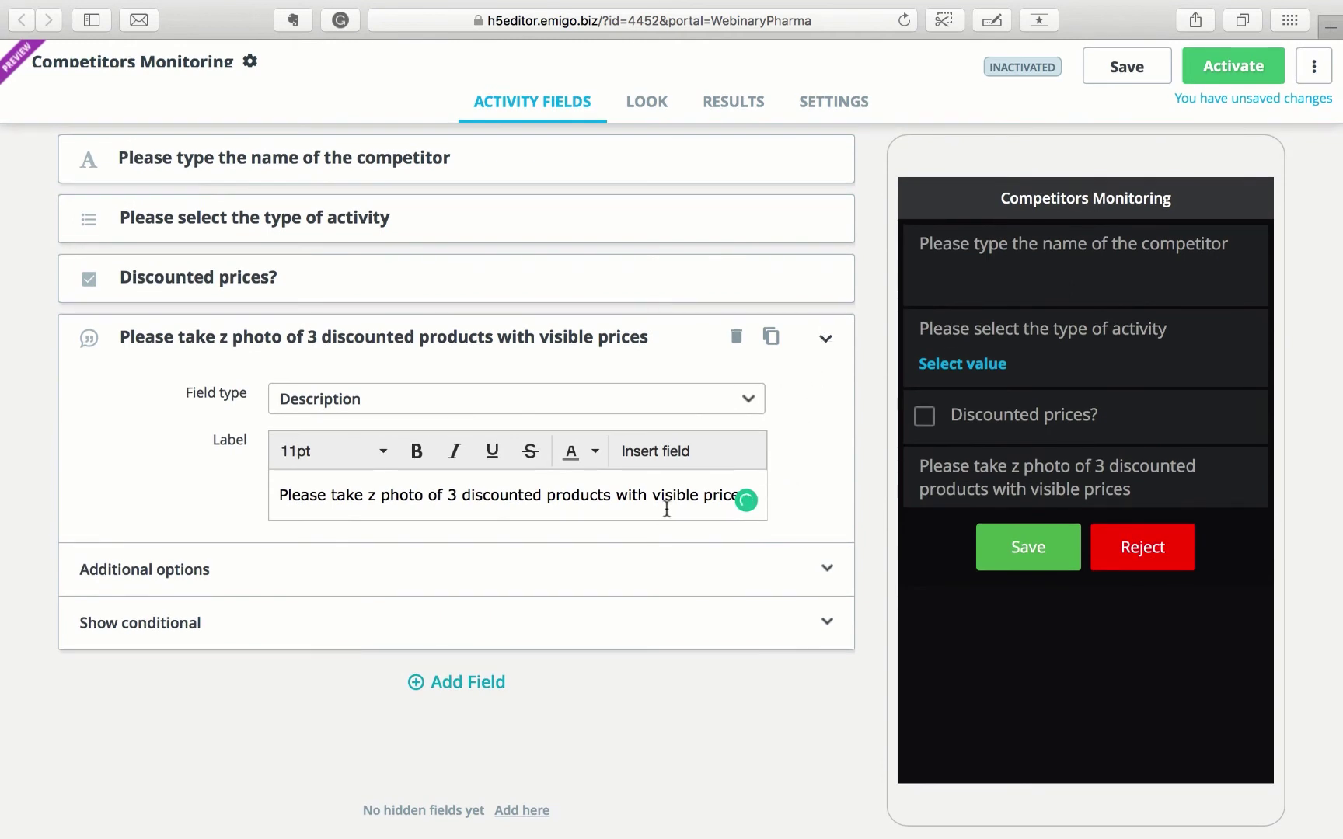
# Add a display condition to the photo description field so it shows when "Discounted prices?" equals Checked, and collapse its settings.
pyautogui.click(234, 640)
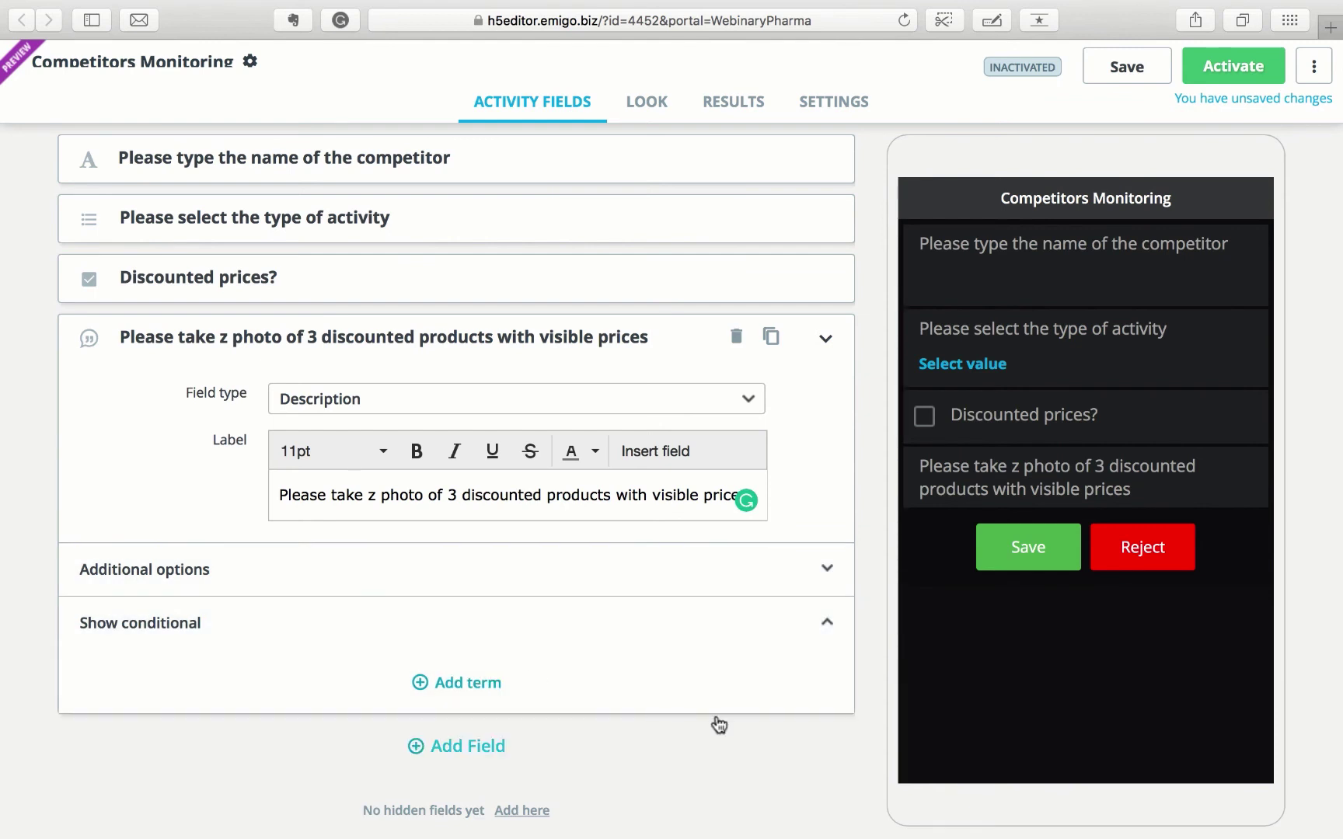
pyautogui.click(482, 684)
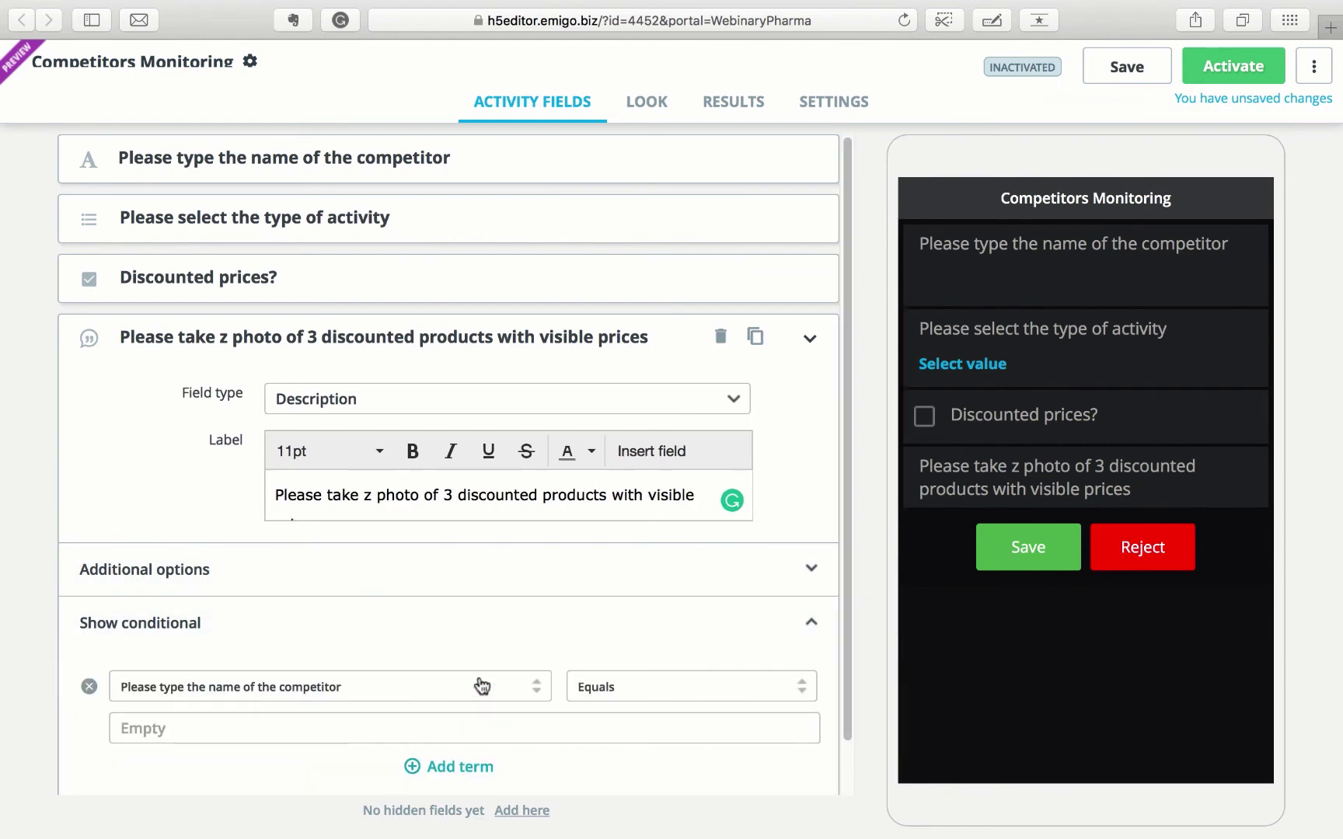
pyautogui.scroll(-2, 482, 685)
pyautogui.click(391, 631)
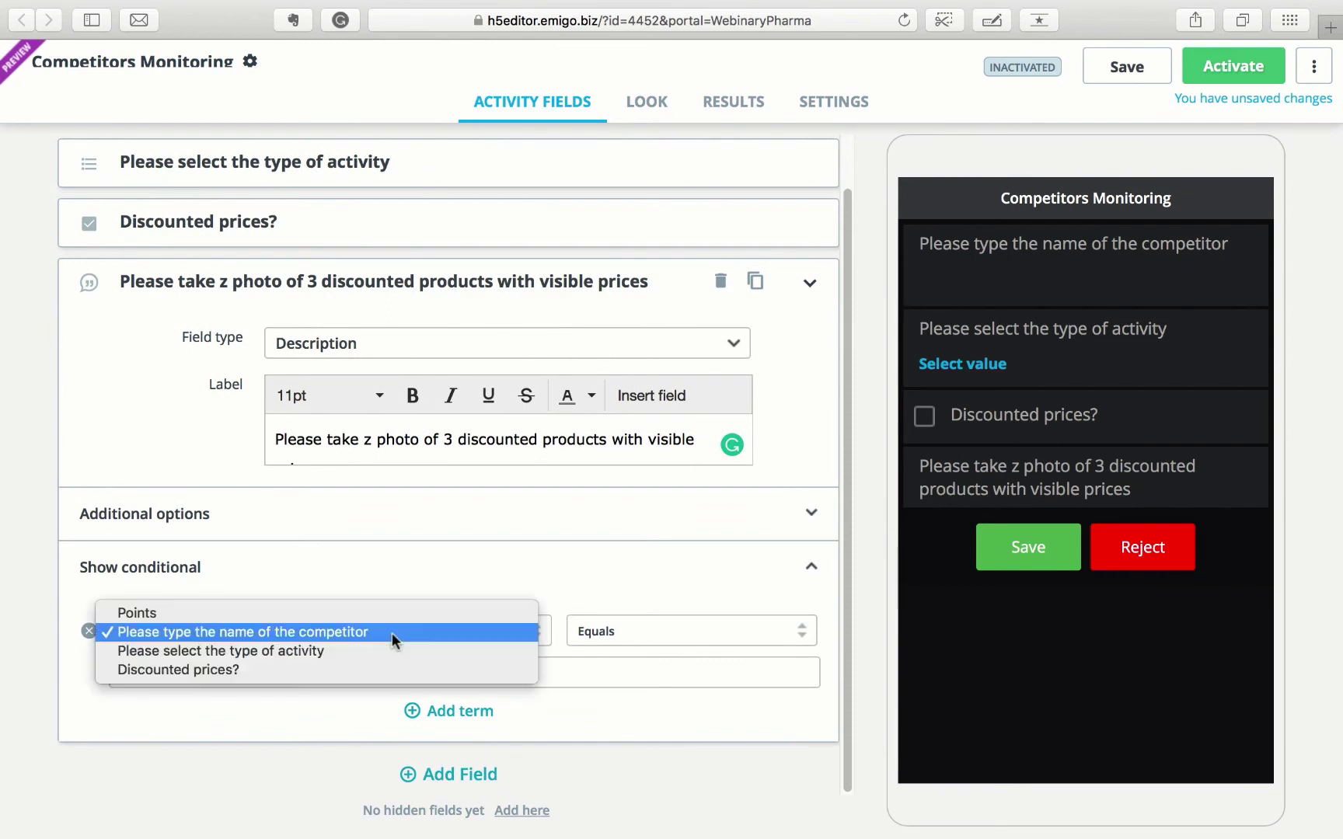
pyautogui.click(272, 669)
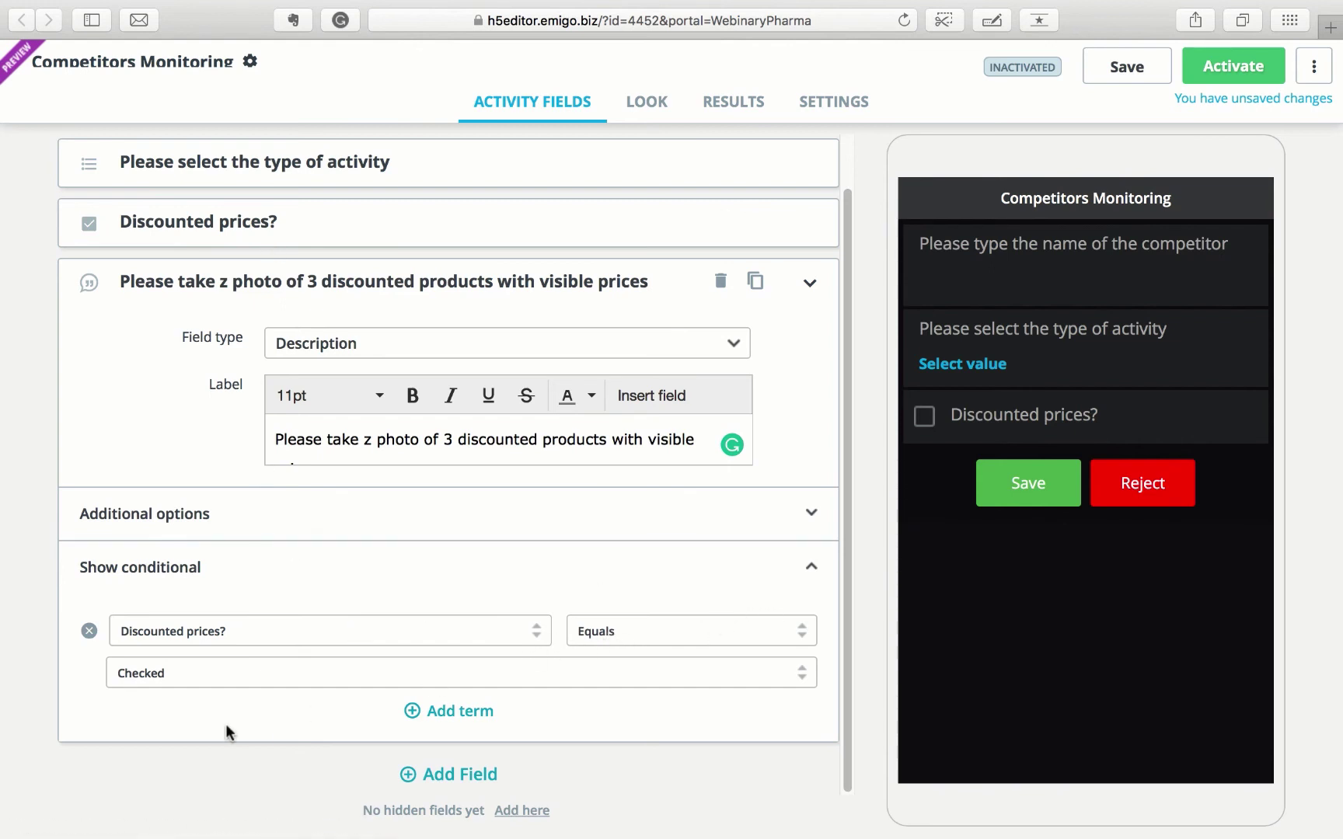
pyautogui.click(813, 284)
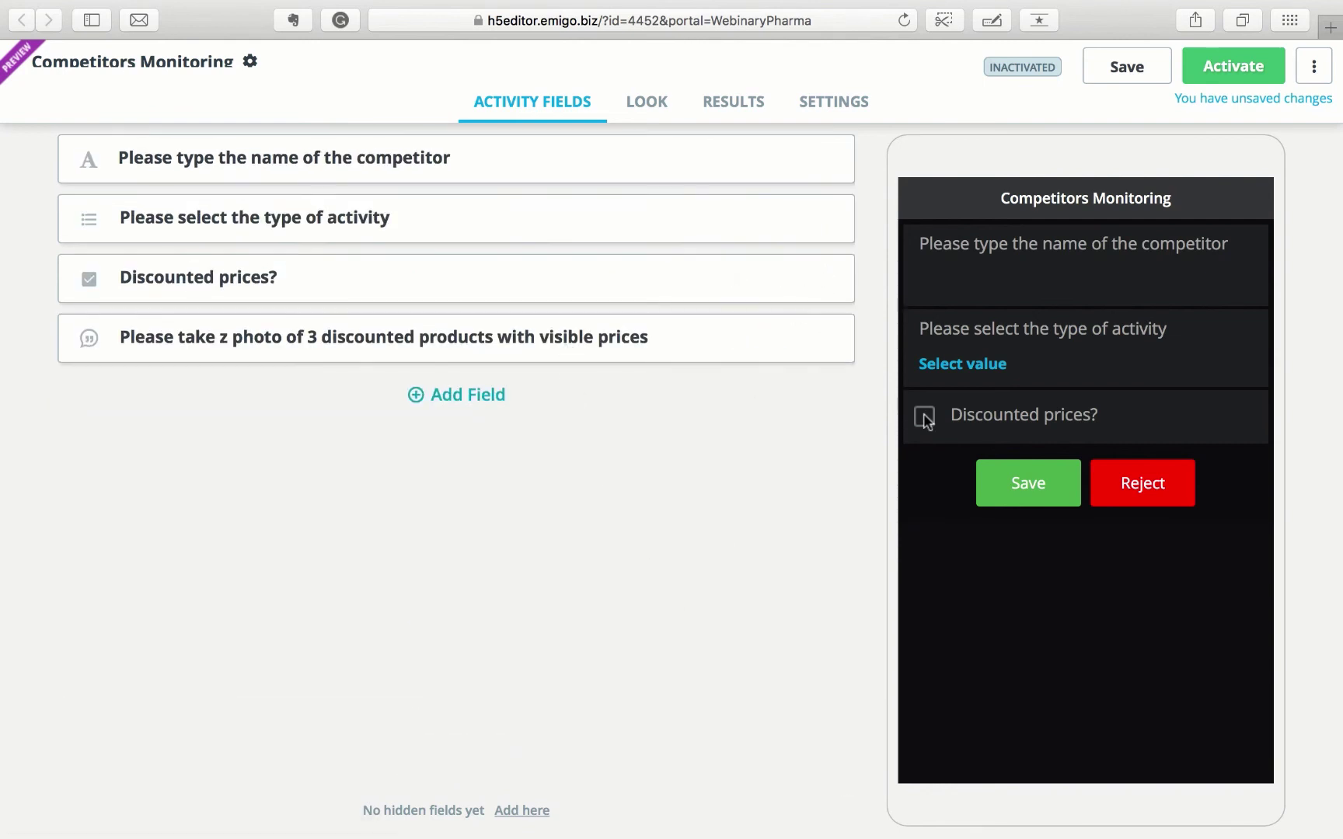
# Test the form preview by choosing "Additional counter display" as the activity type and toggling the "Discounted prices?" checkbox on and off.
pyautogui.click(971, 362)
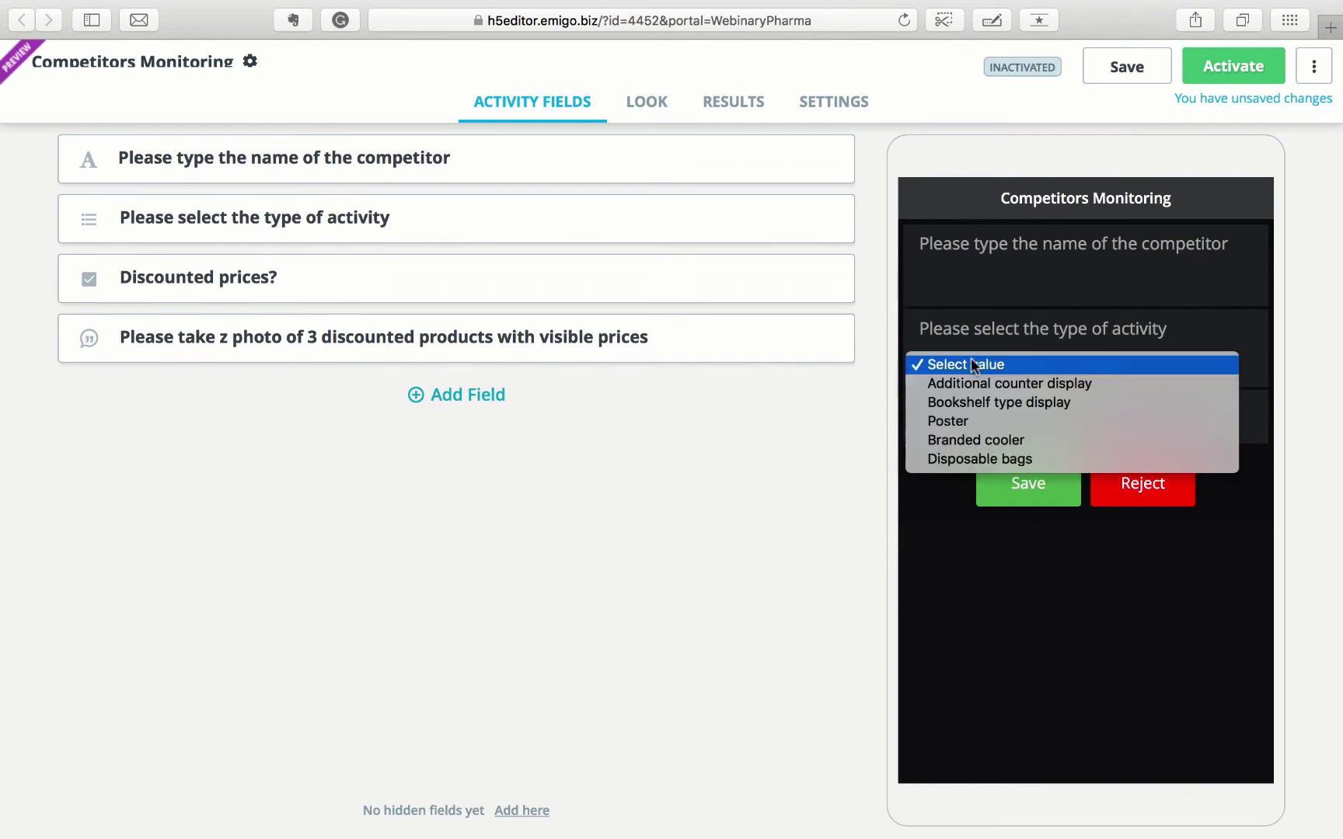
pyautogui.click(960, 383)
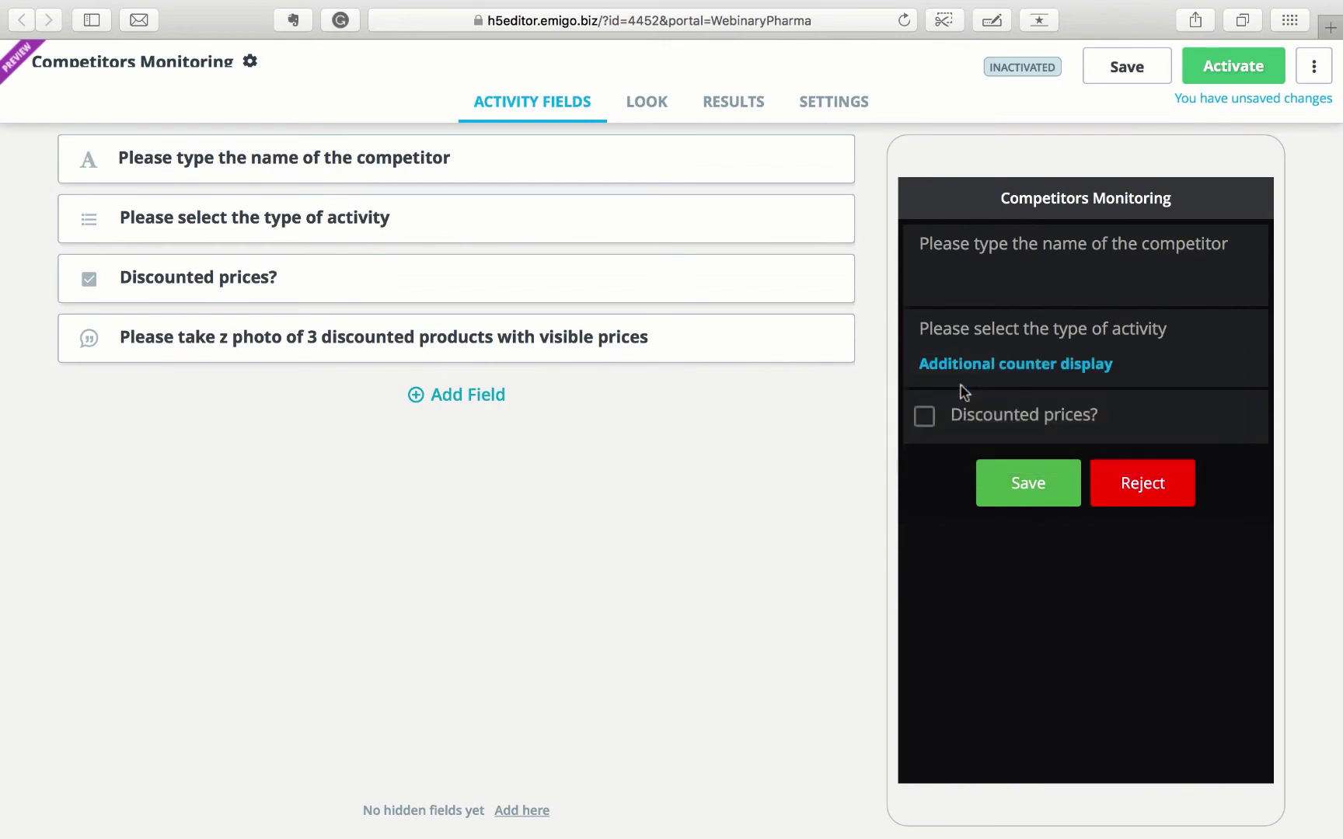
pyautogui.click(929, 419)
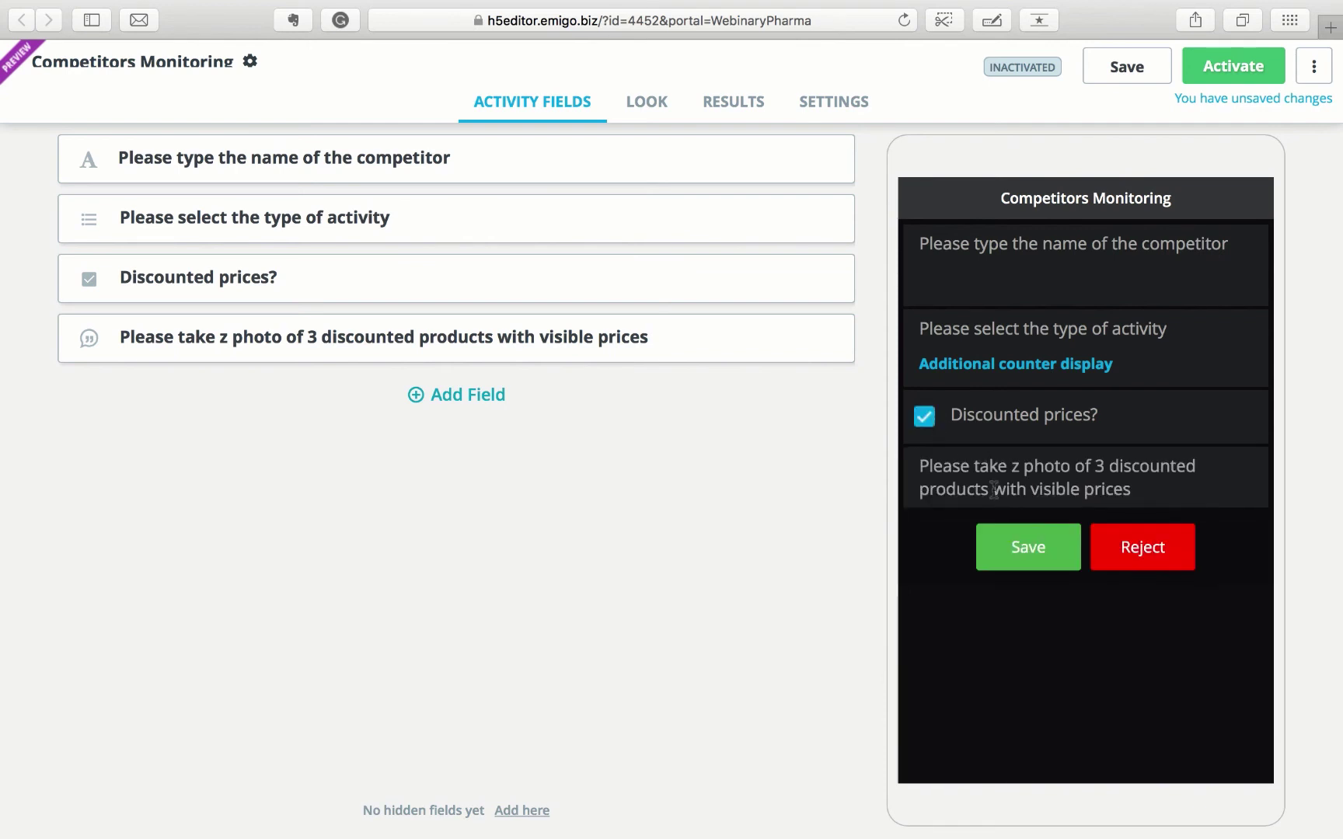
pyautogui.click(925, 423)
pyautogui.click(925, 418)
# Add a fifth activity field to the form and set its field type to Description.
pyautogui.click(476, 396)
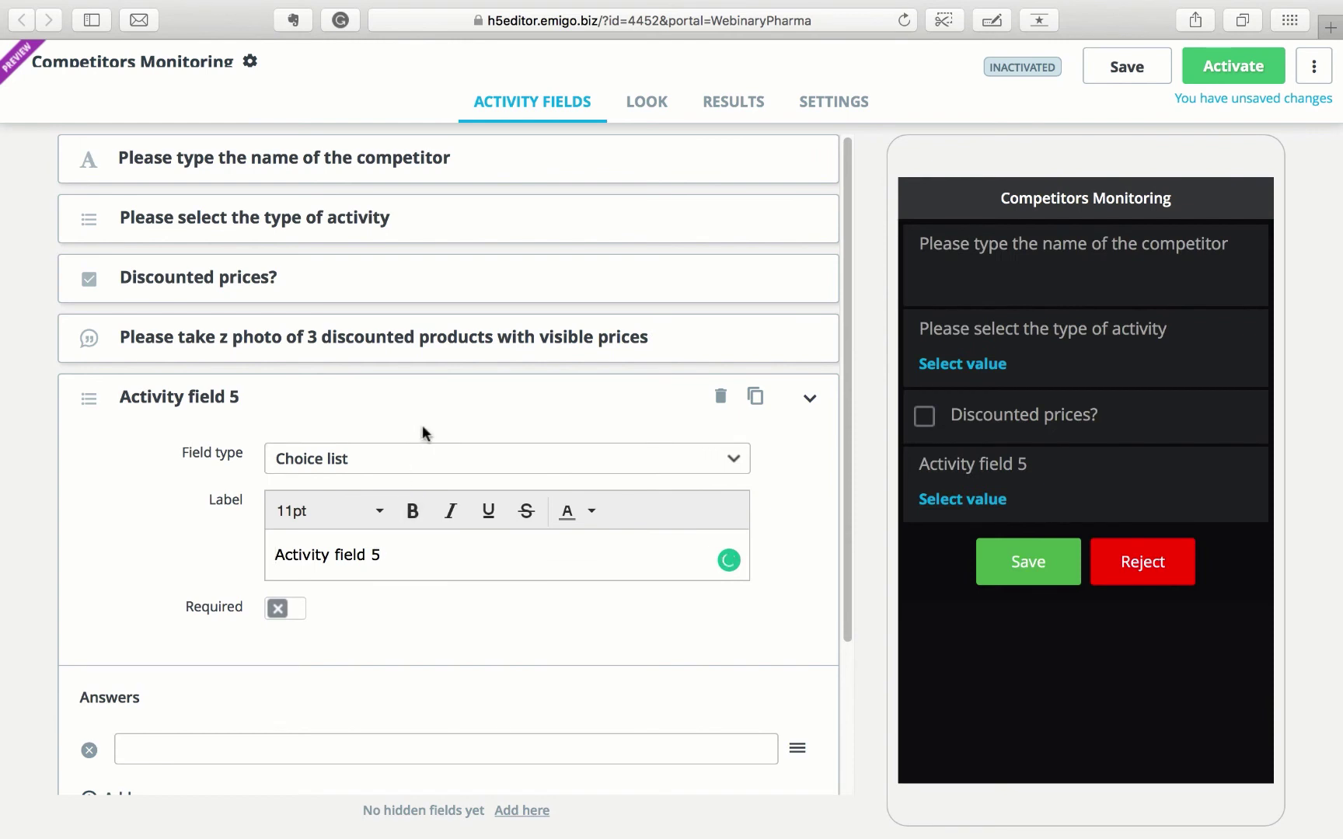
pyautogui.click(419, 458)
pyautogui.write('de')
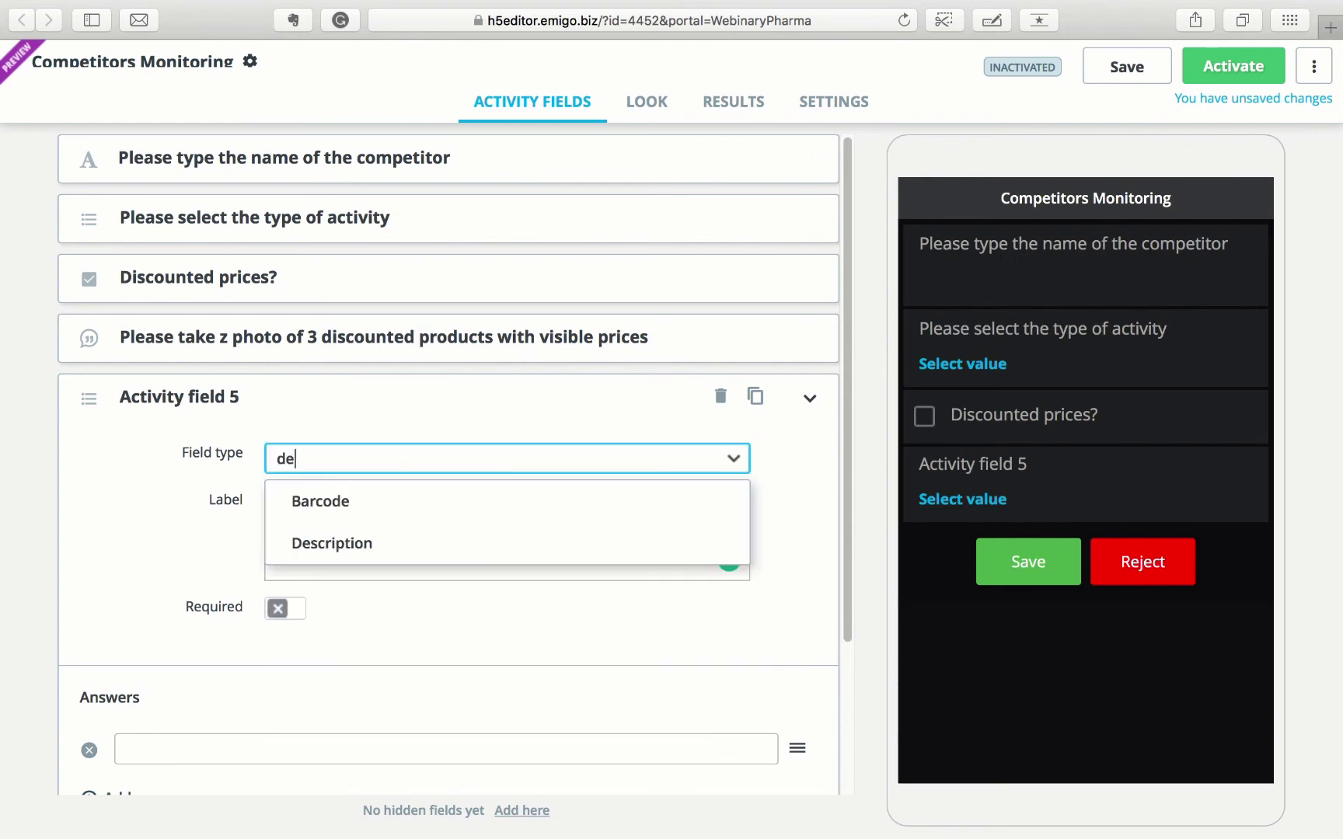
pyautogui.click(382, 564)
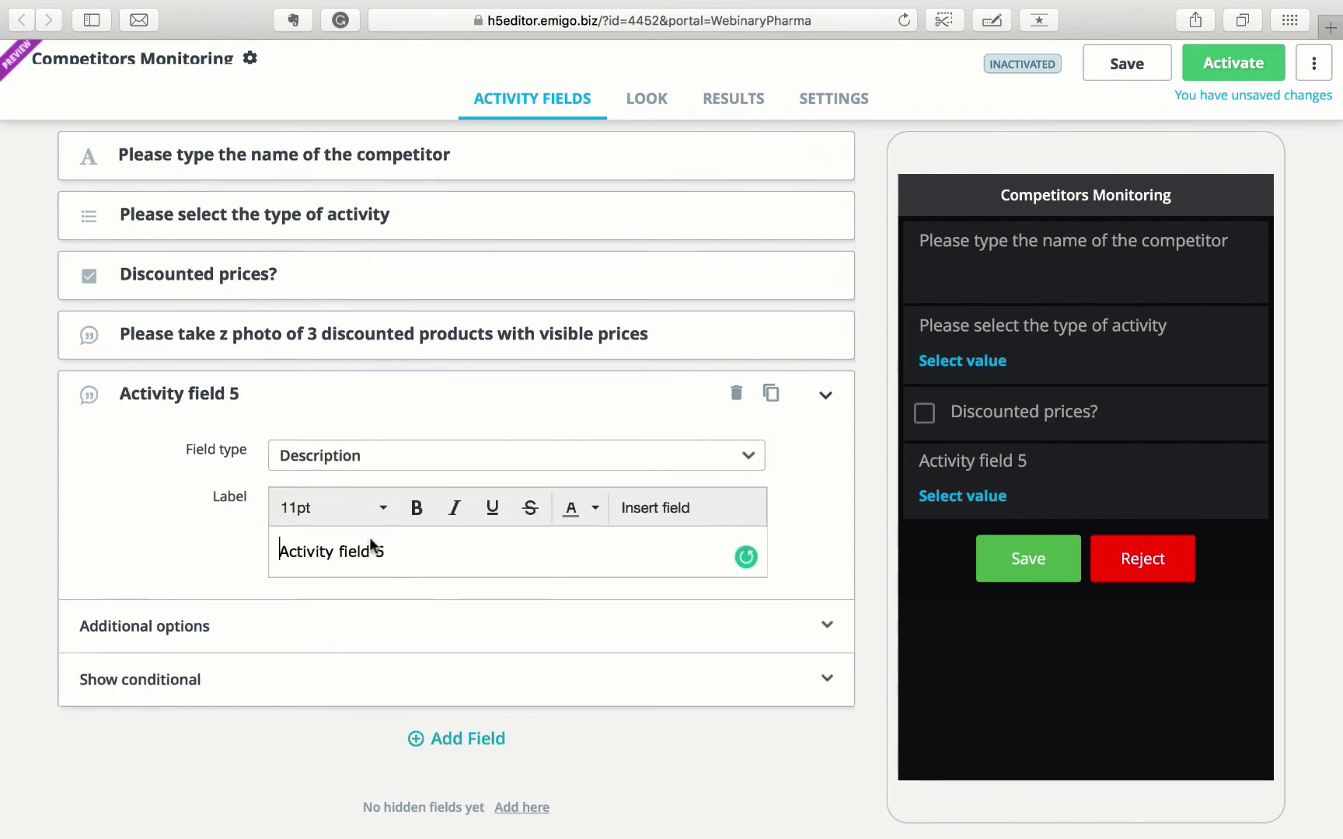
# Replace the fifth field's label with "Please report any promotional actions from top 5 competitors.".
pyautogui.click(399, 555)
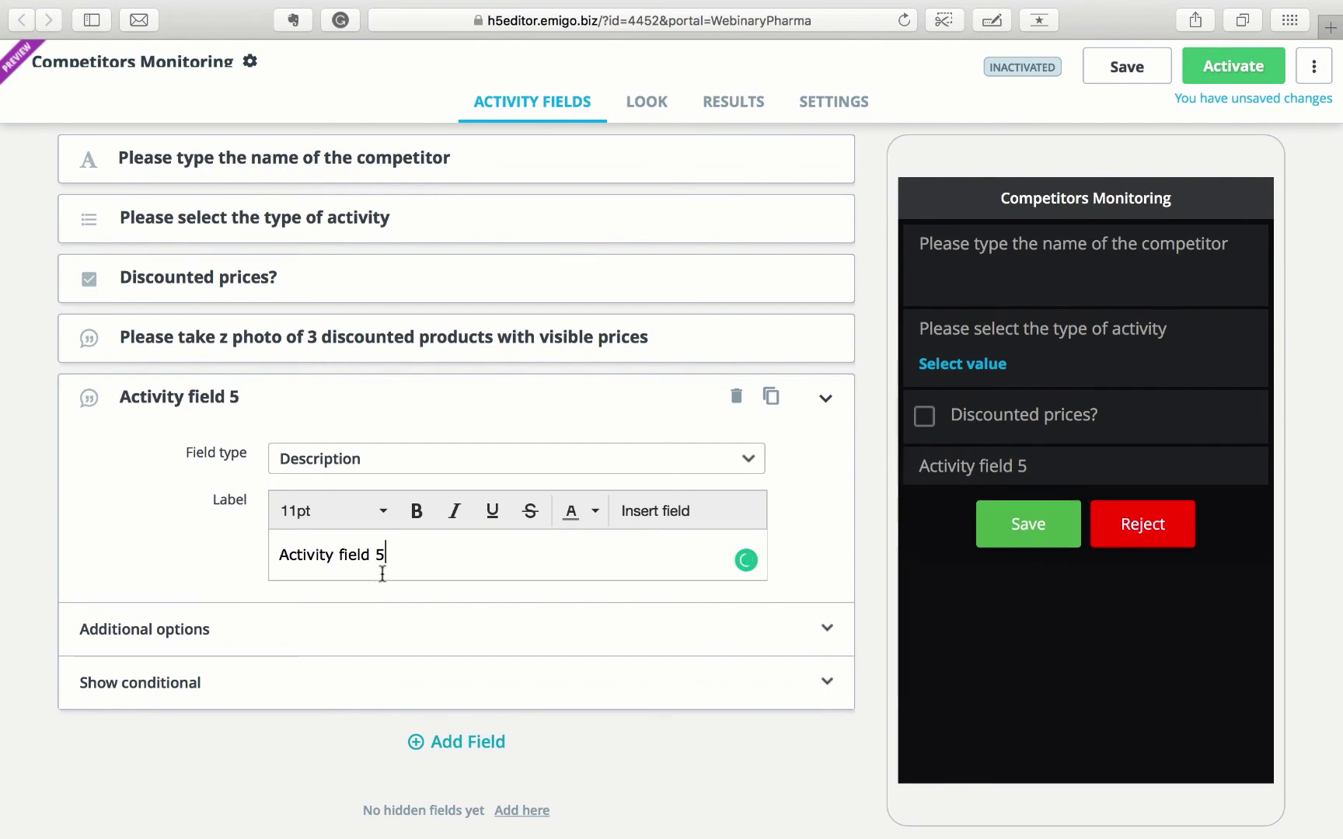
pyautogui.moveTo(405, 557); pyautogui.dragTo(237, 561)
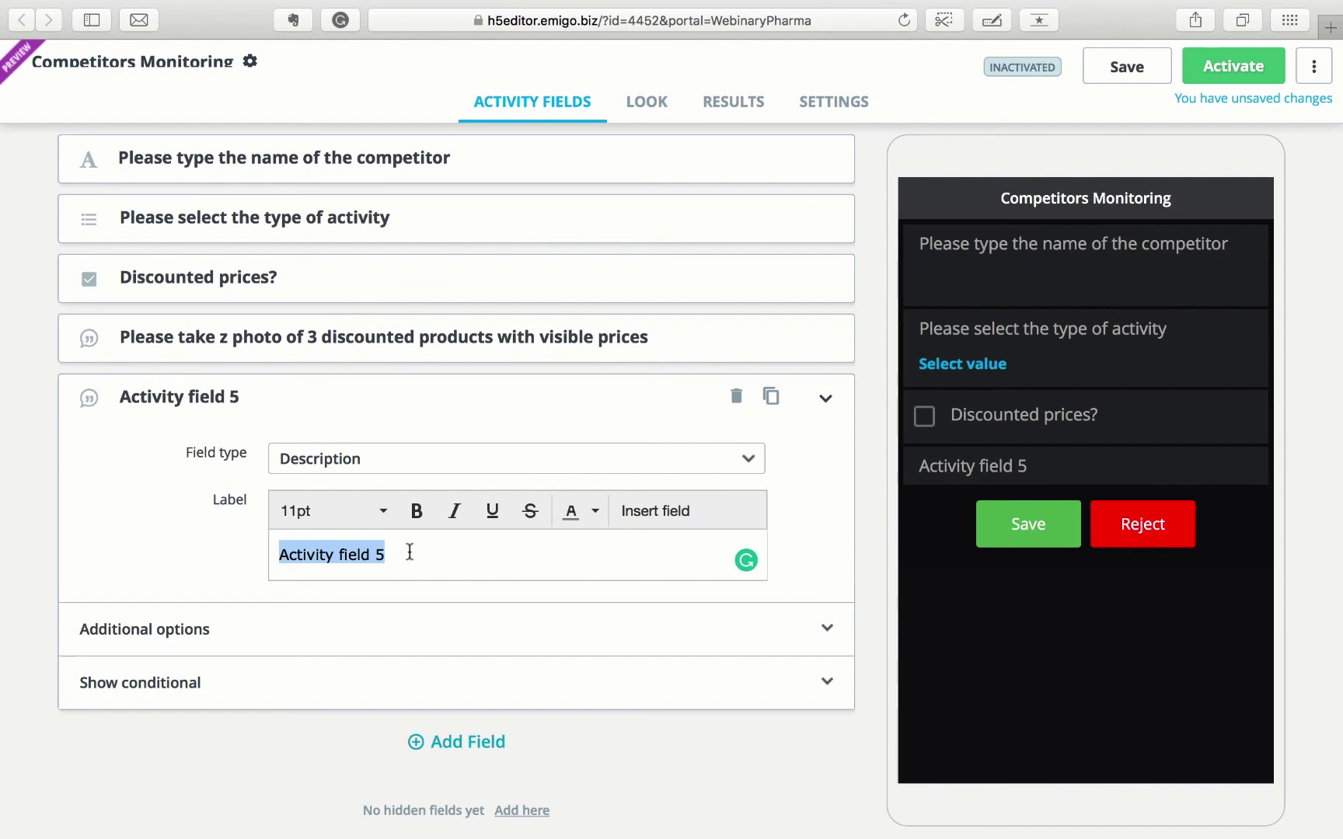
pyautogui.write('Please r')
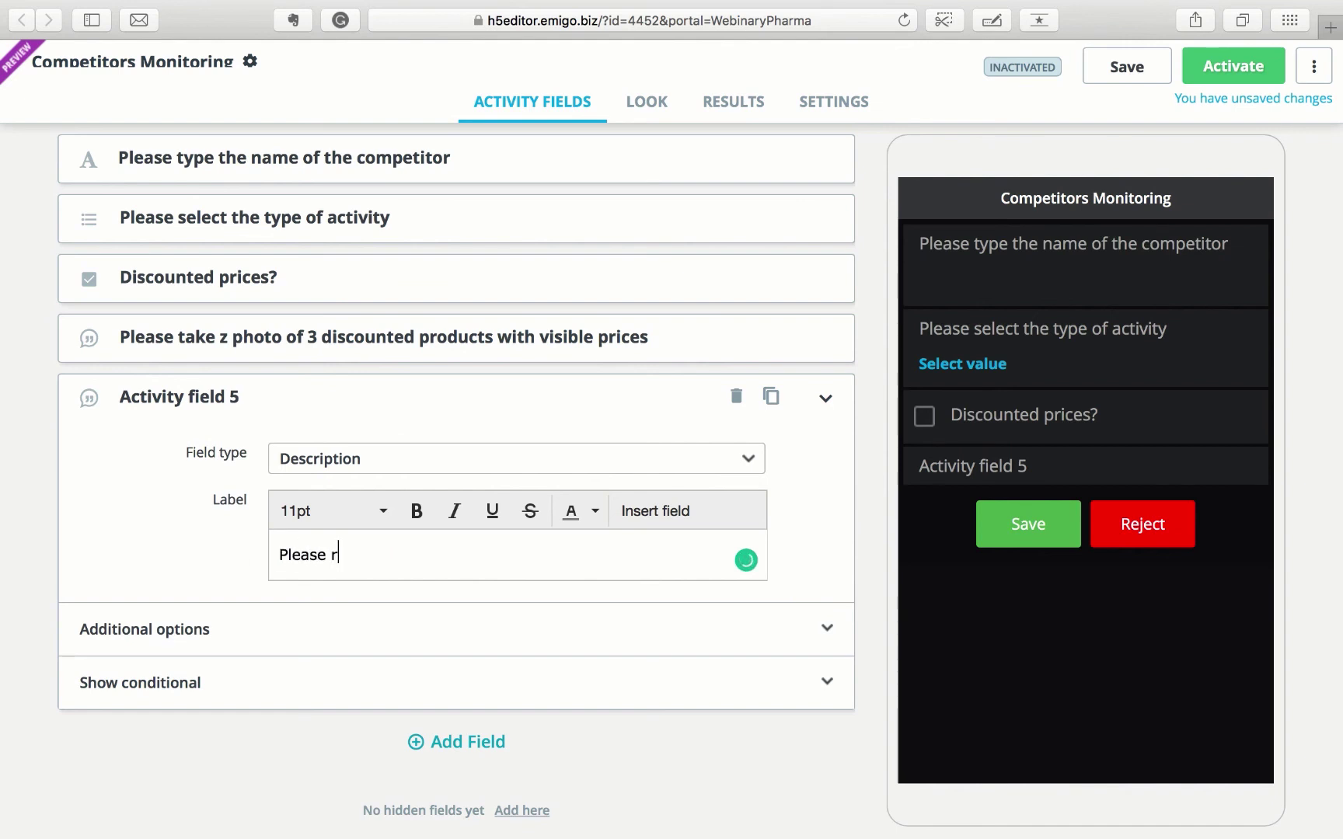
pyautogui.write('eport an')
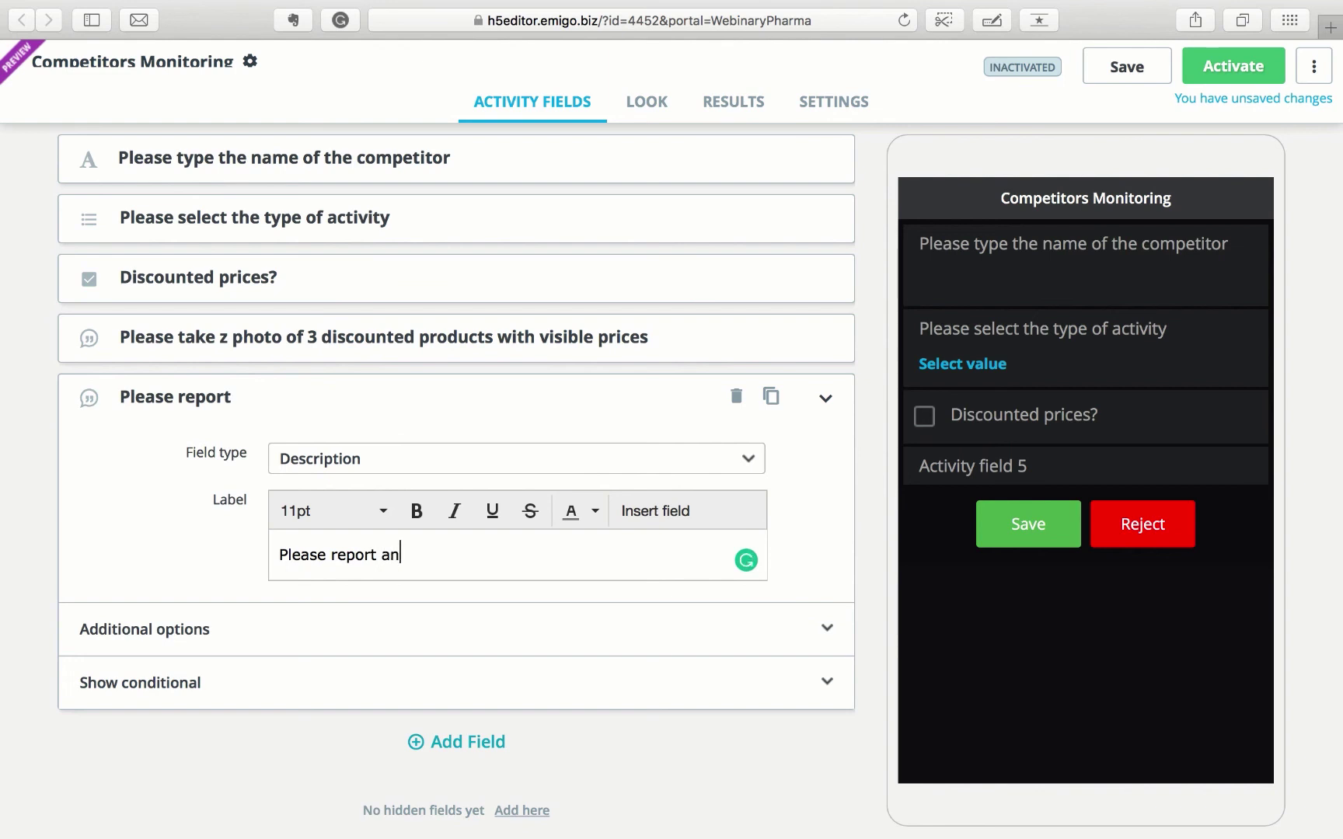
pyautogui.write('y promotional ')
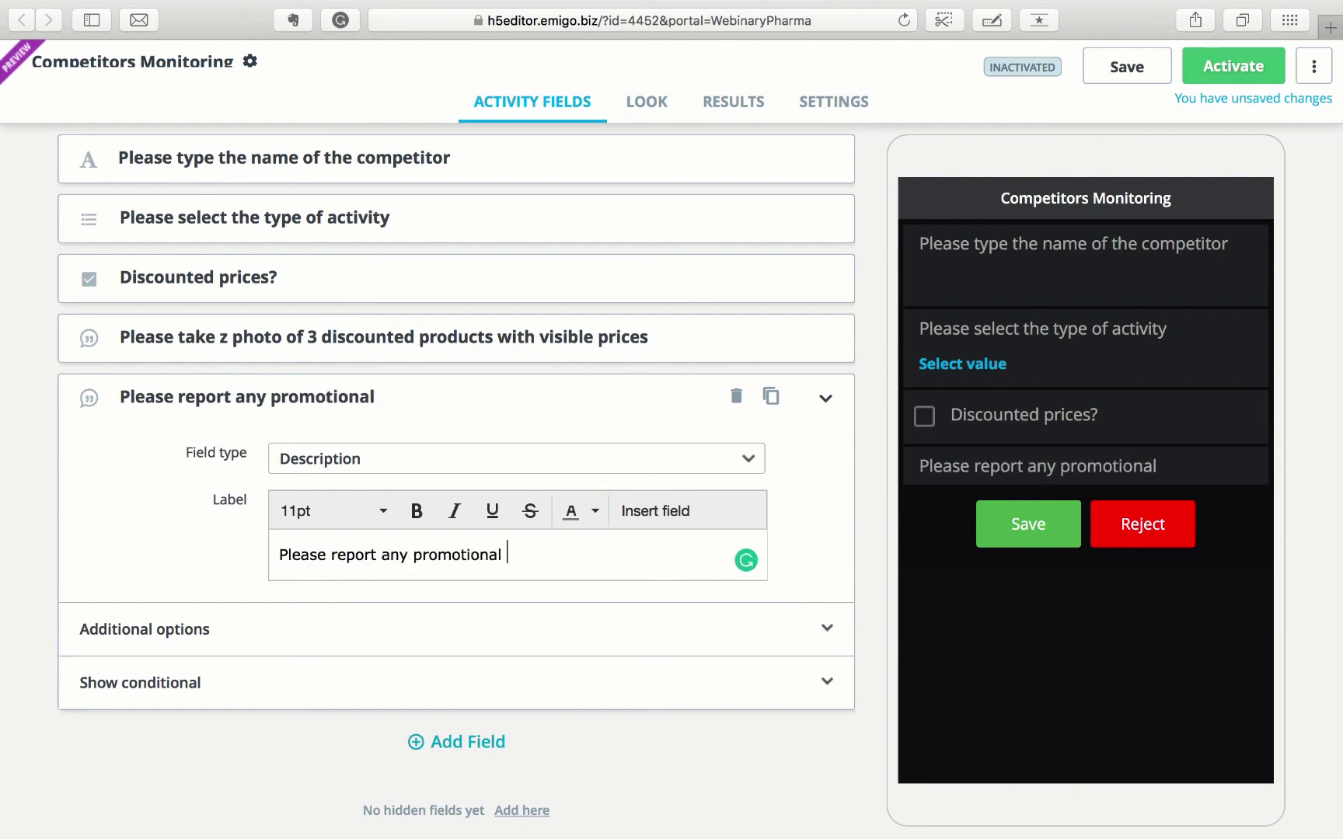
pyautogui.write('actt')
pyautogui.press('BackSpace')
pyautogui.write('ions')
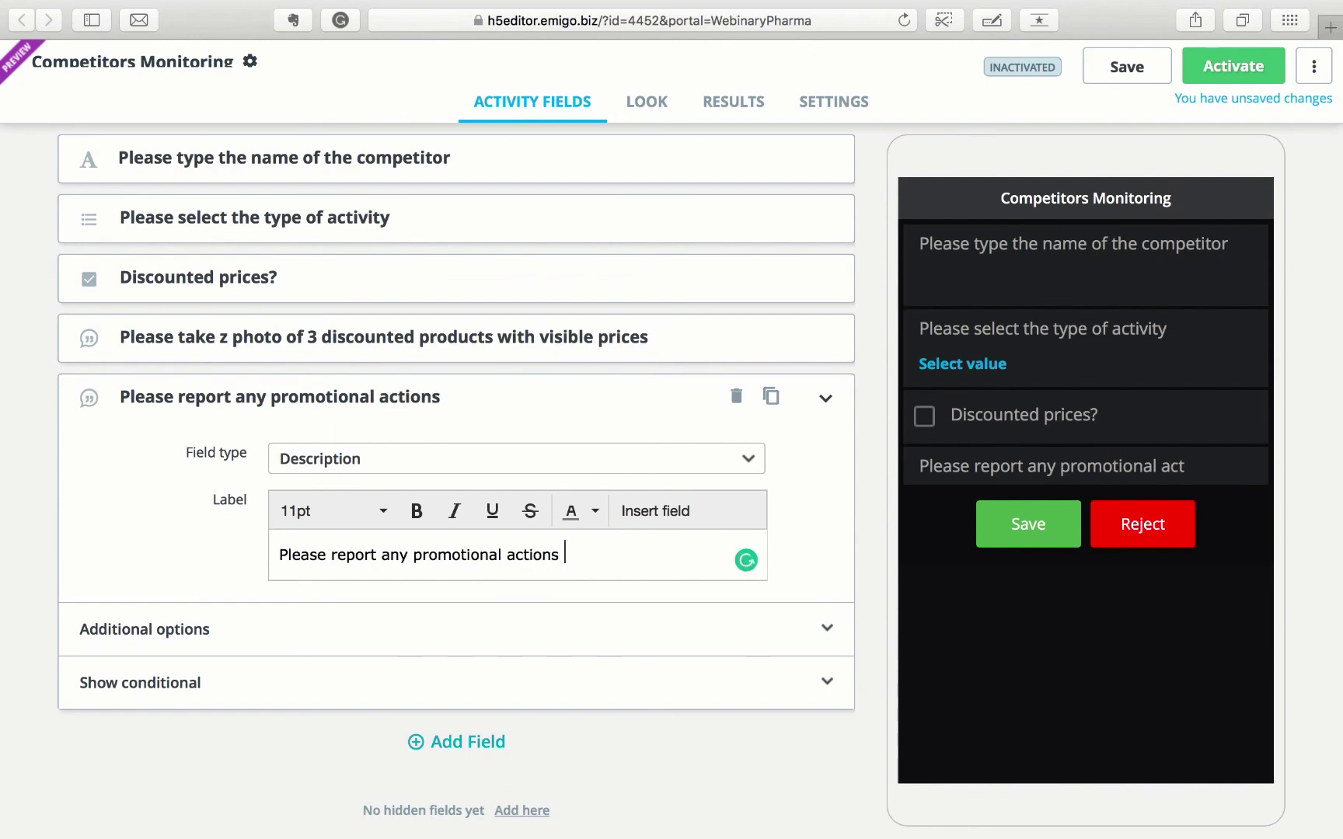
pyautogui.write(' from')
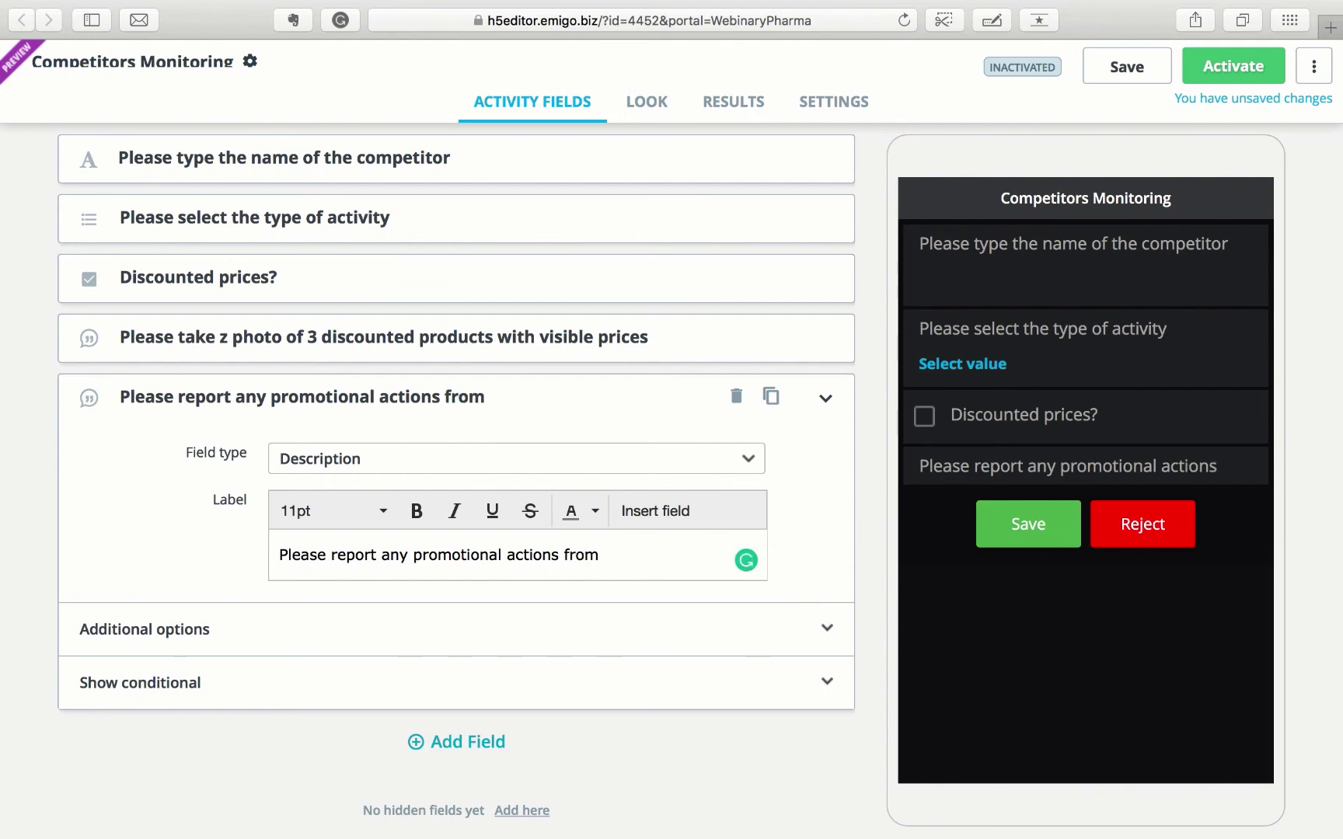
pyautogui.write(' top 5 c')
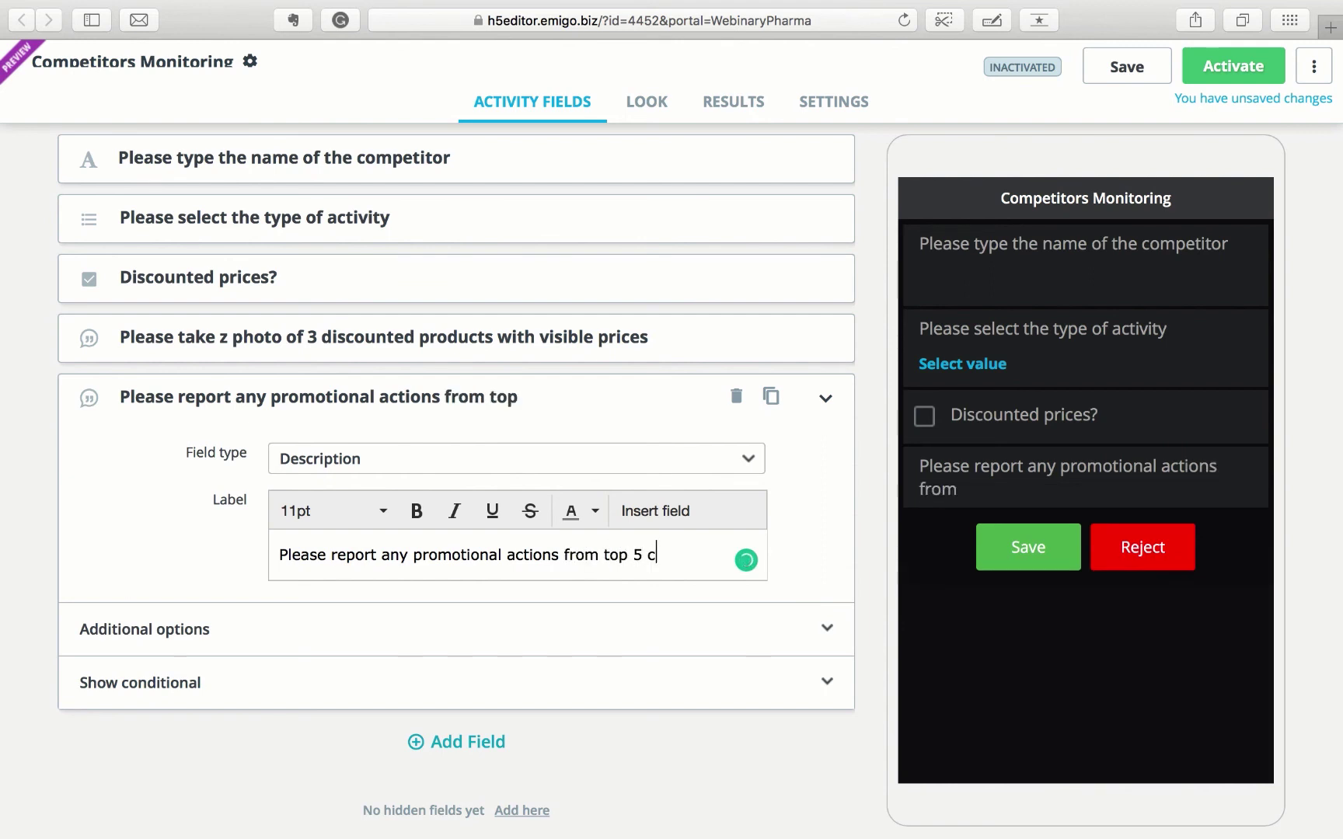
pyautogui.write('ompetito')
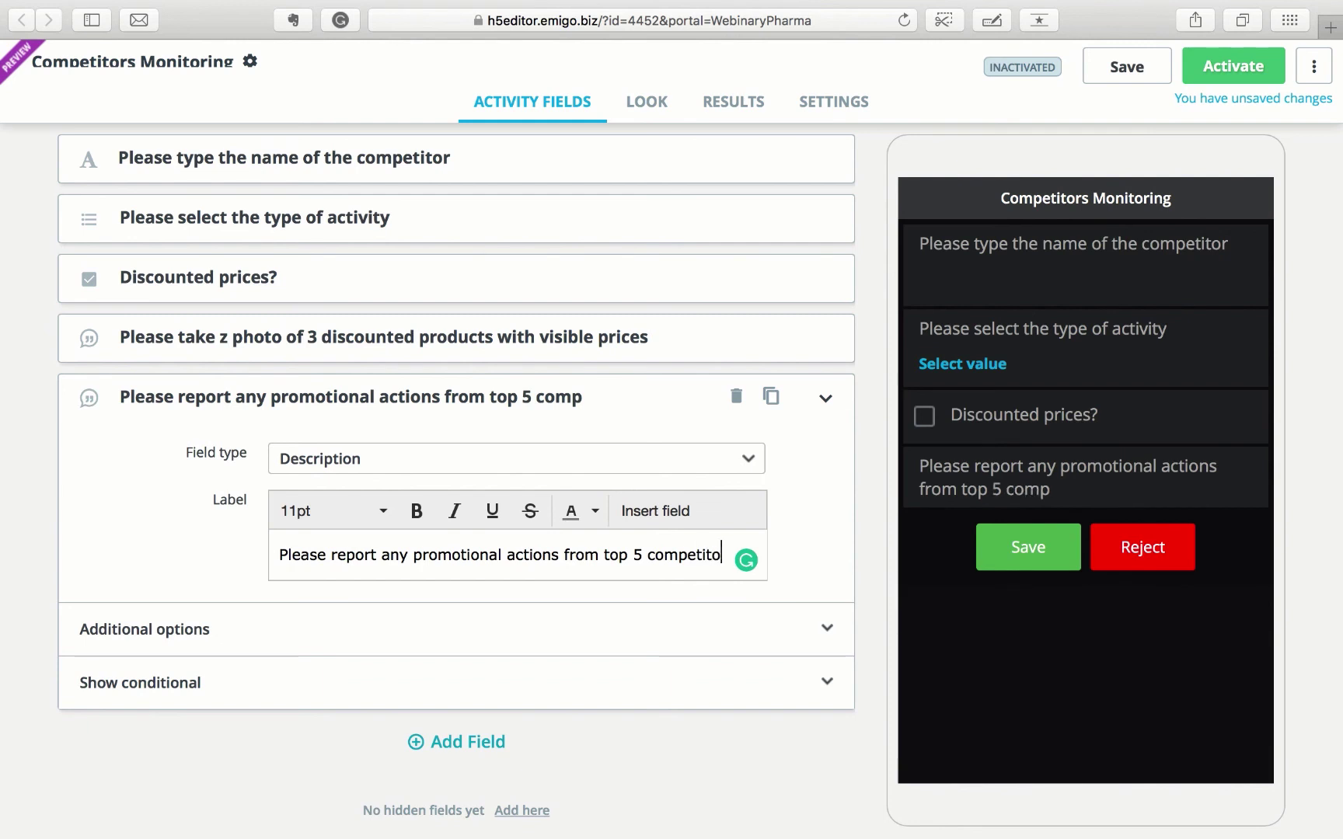
pyautogui.write('rs.')
# Add a second line to the fifth field's label reading "Use one activity for one competitor".
pyautogui.press('Return')
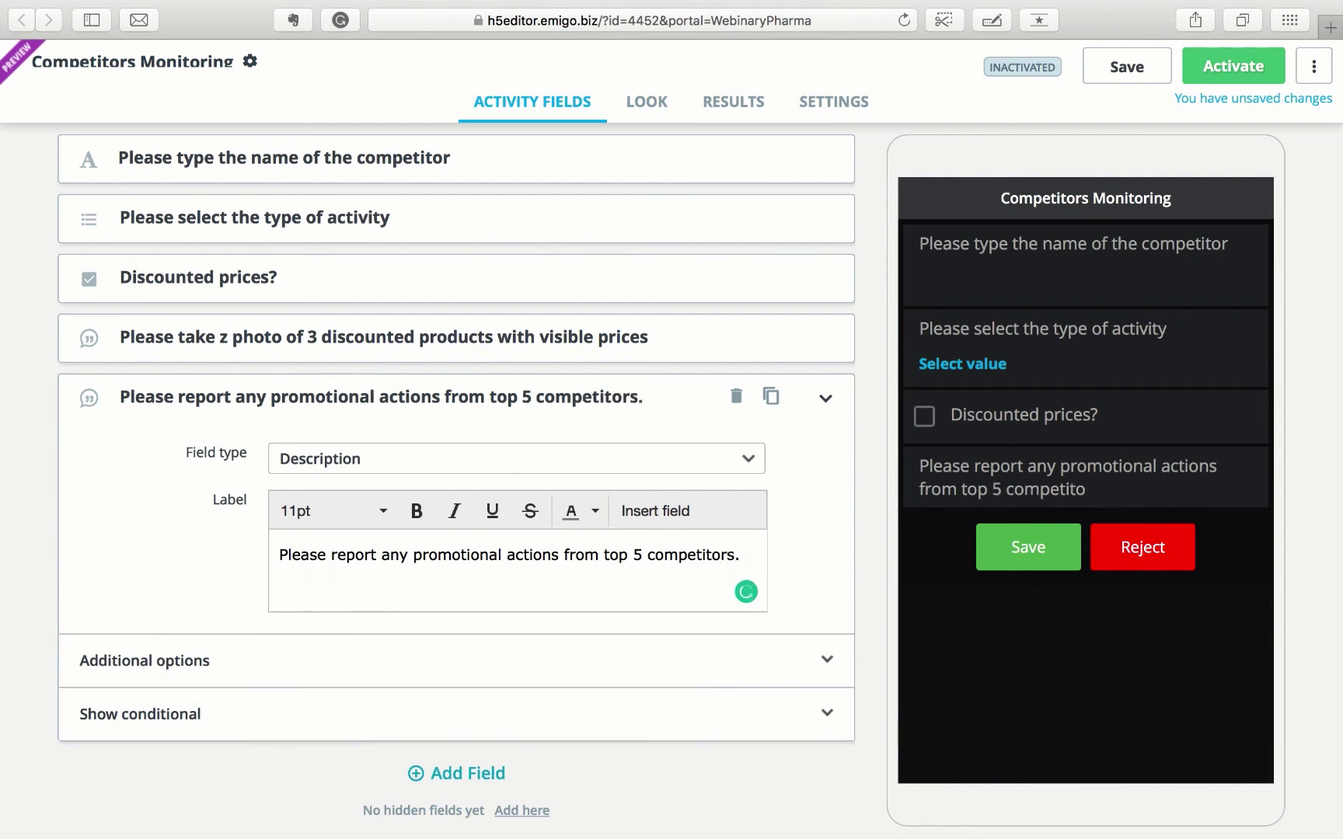
pyautogui.write('Use ')
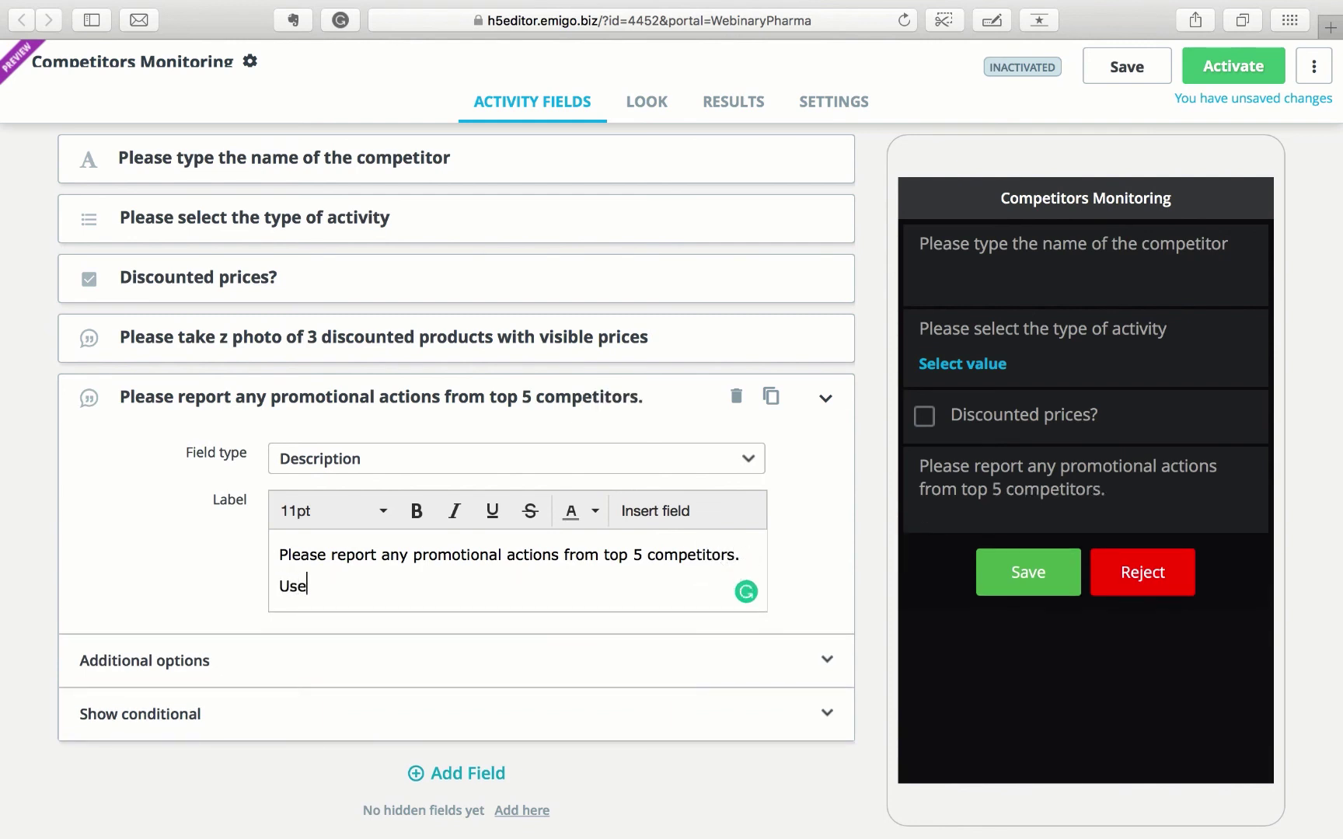
pyautogui.write('one')
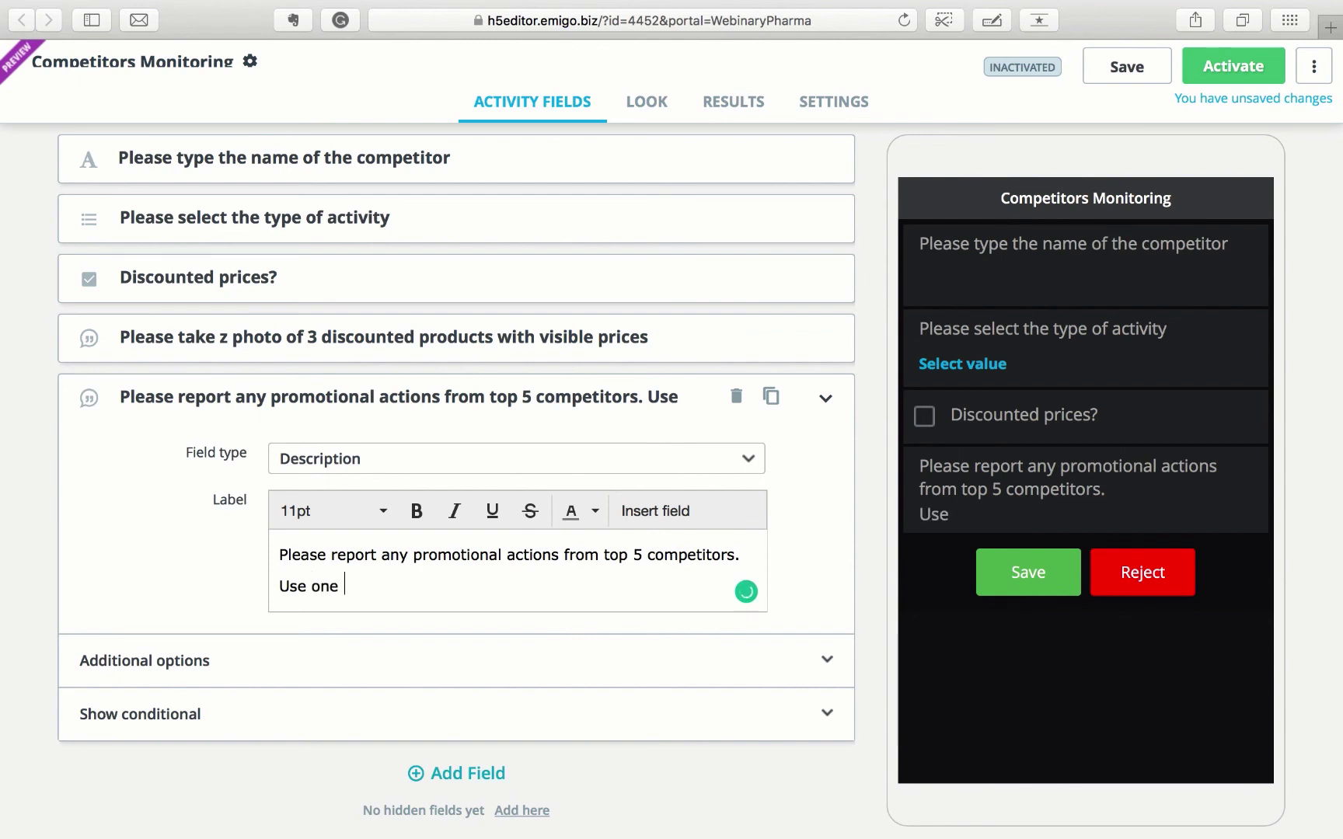
pyautogui.write(' activ')
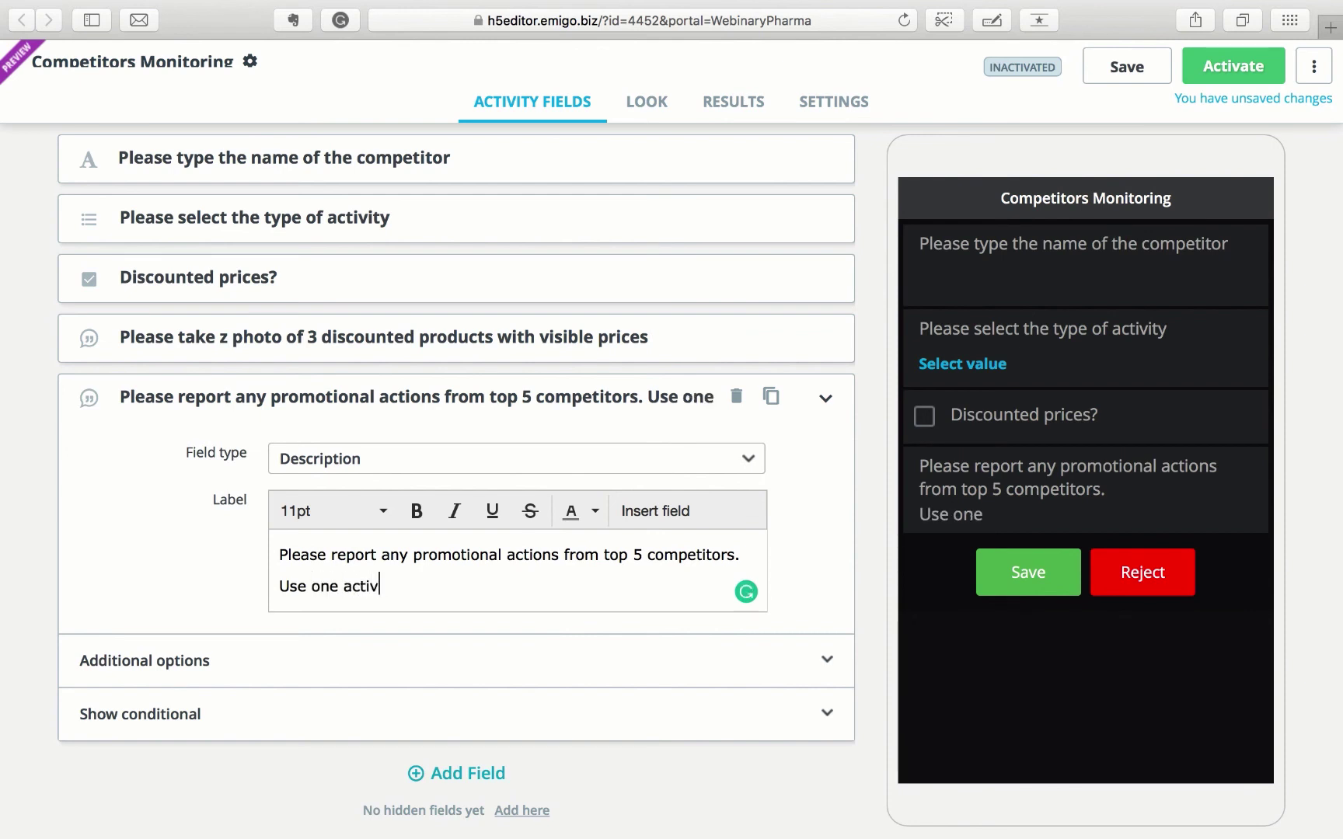
pyautogui.write('ity fo')
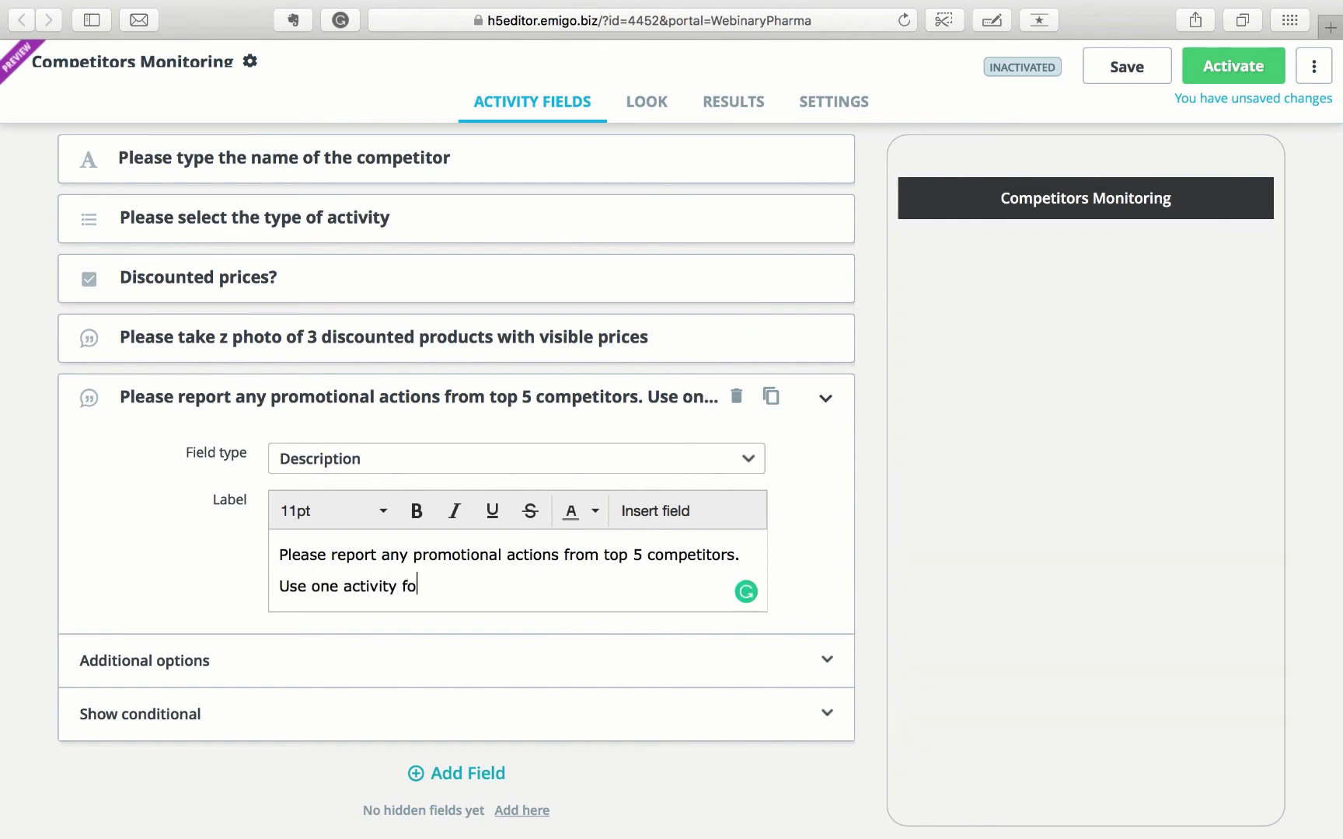
pyautogui.write('r one competitor ')
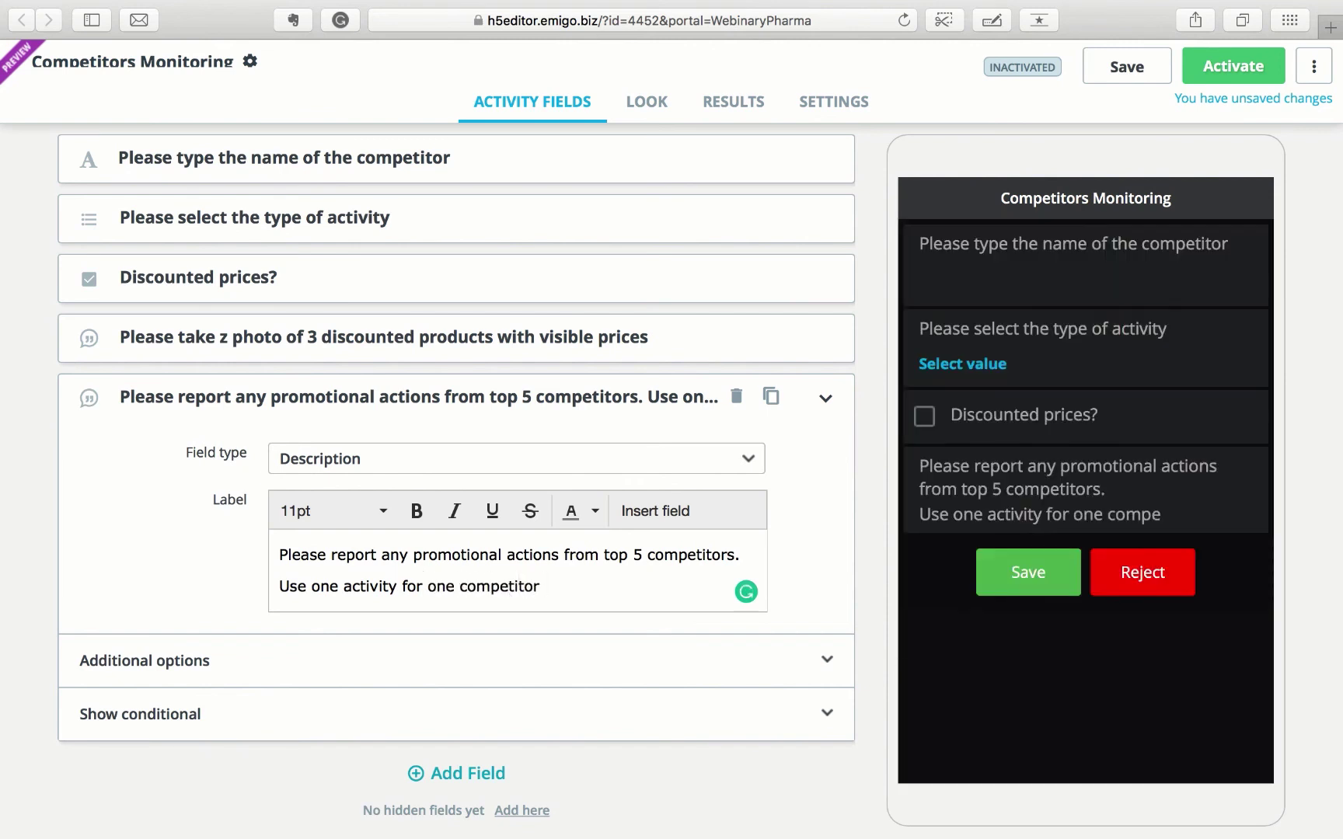
# Append "or action." to the second line of the promotional-actions description and move that field to the beginning of the form.
pyautogui.write('or action.')
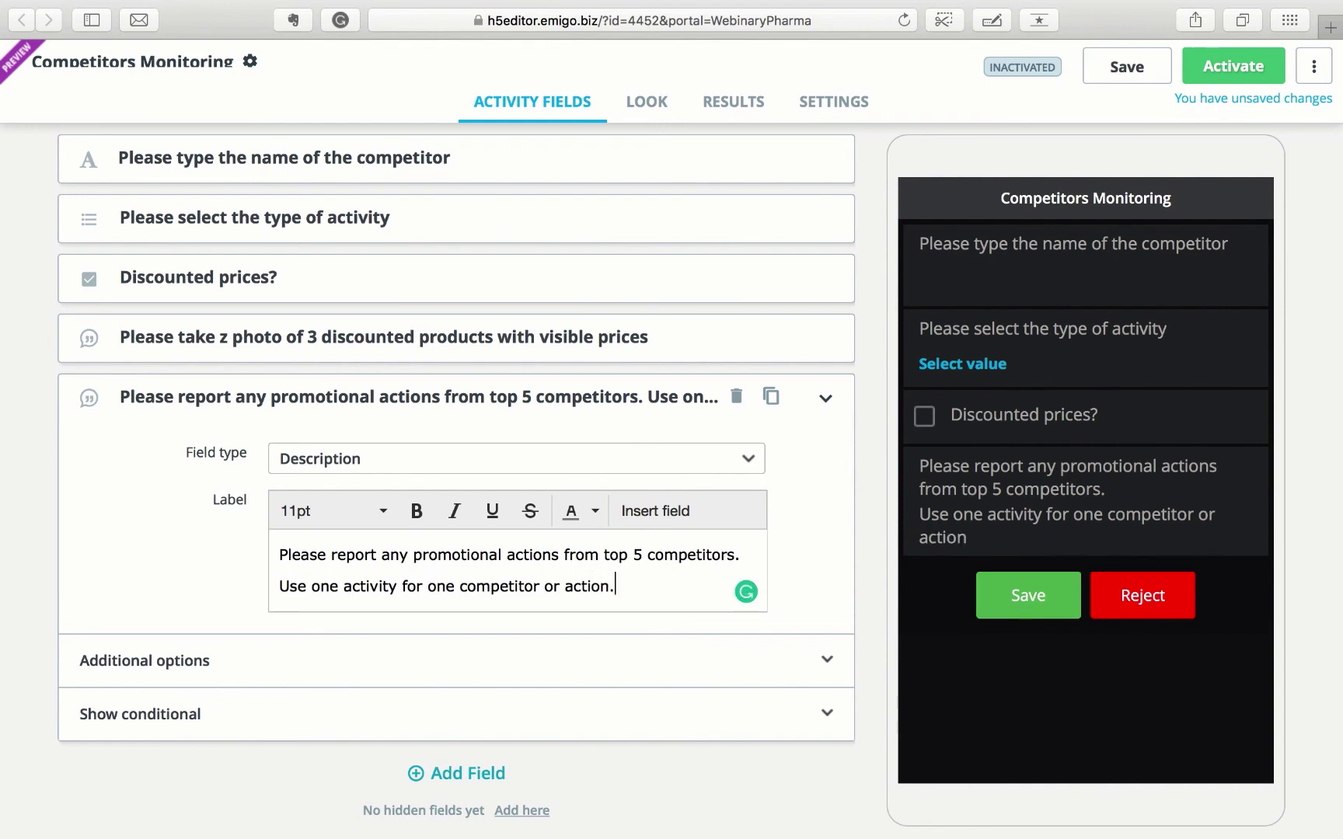
pyautogui.click(825, 398)
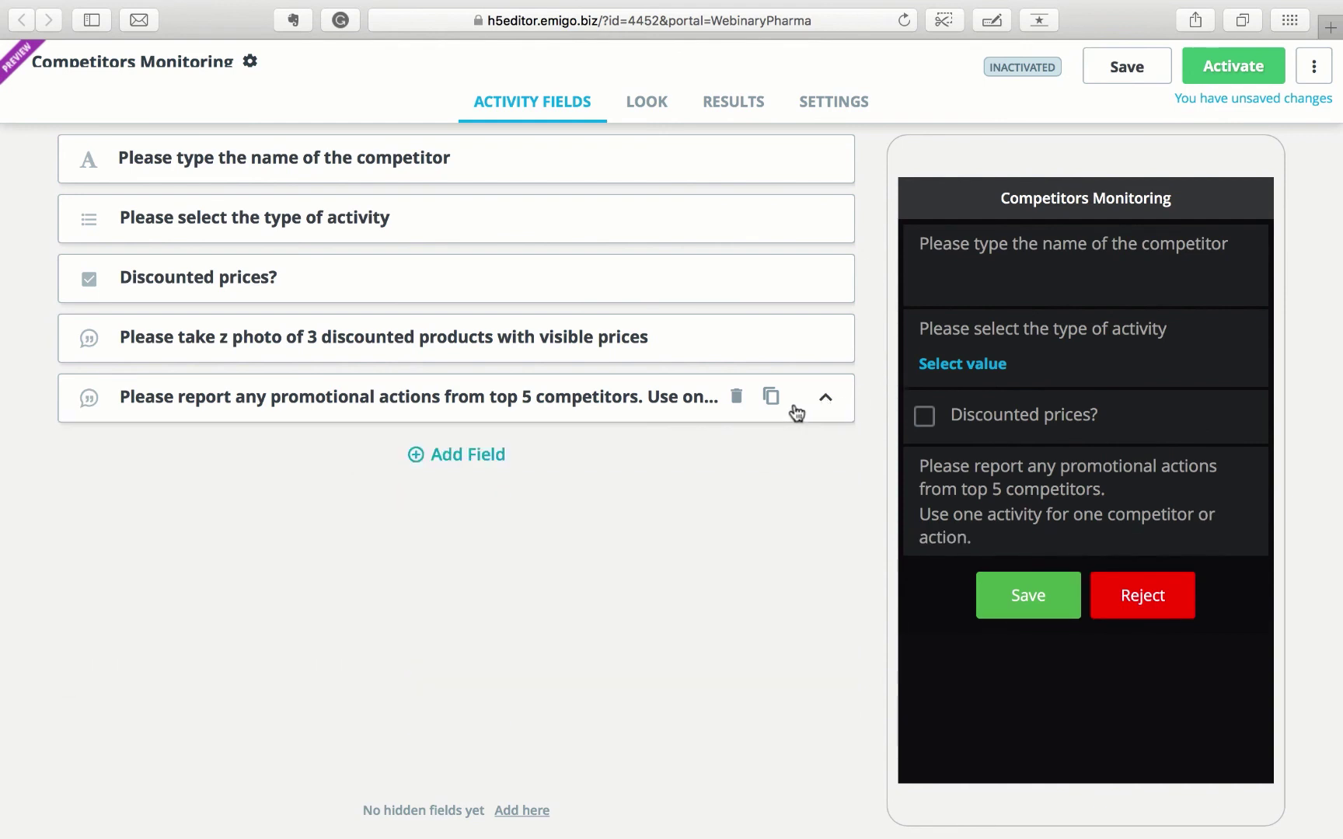
pyautogui.moveTo(494, 393); pyautogui.dragTo(489, 227)
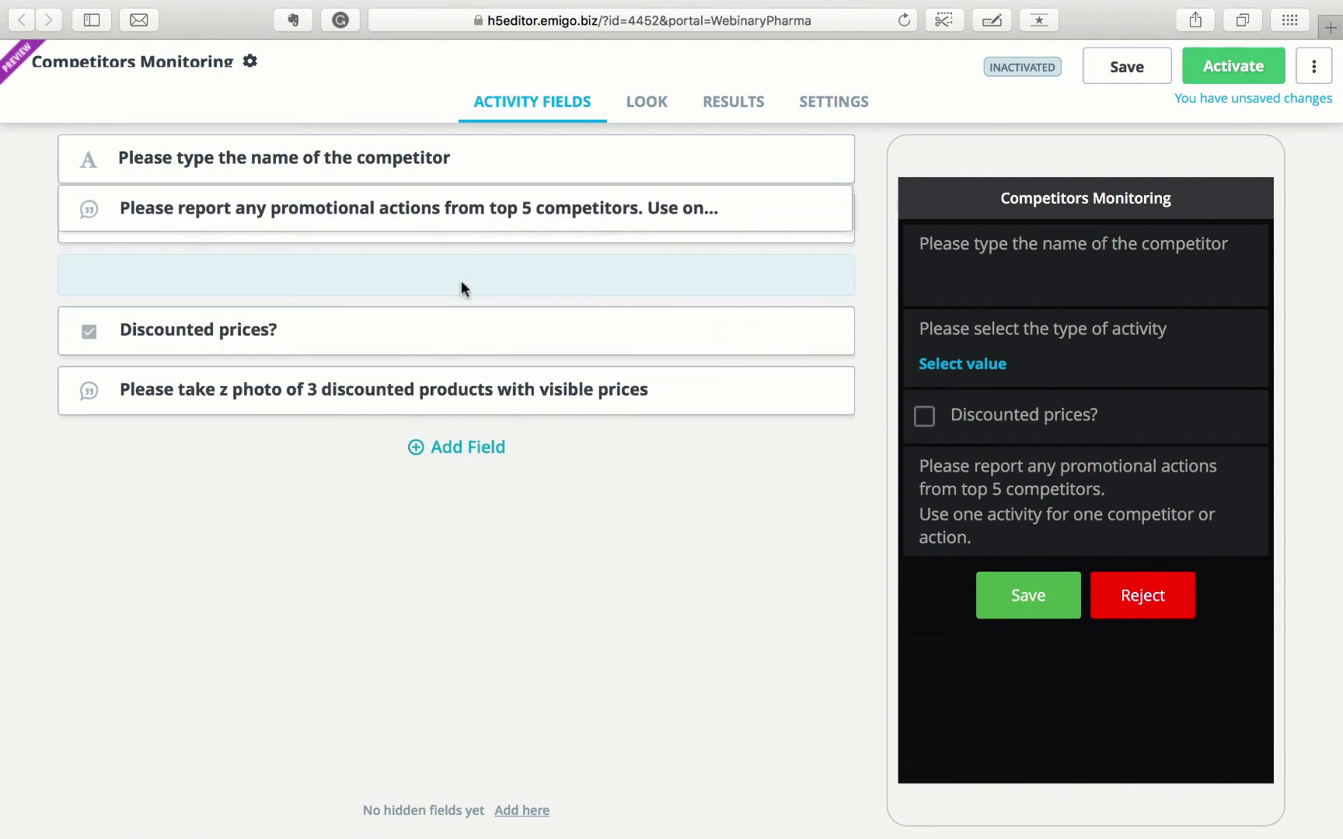
pyautogui.moveTo(461, 282); pyautogui.dragTo(461, 281)
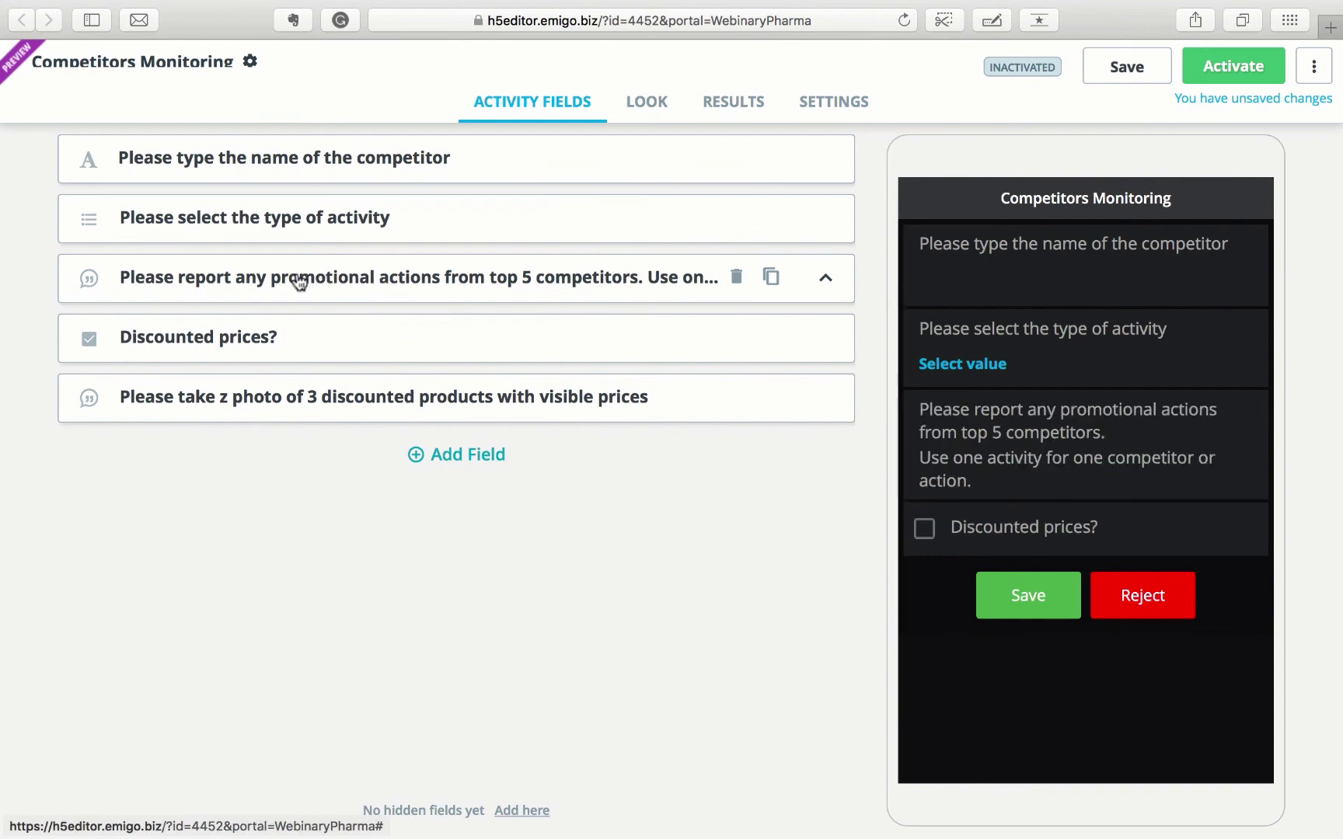
pyautogui.moveTo(297, 276); pyautogui.dragTo(283, 147)
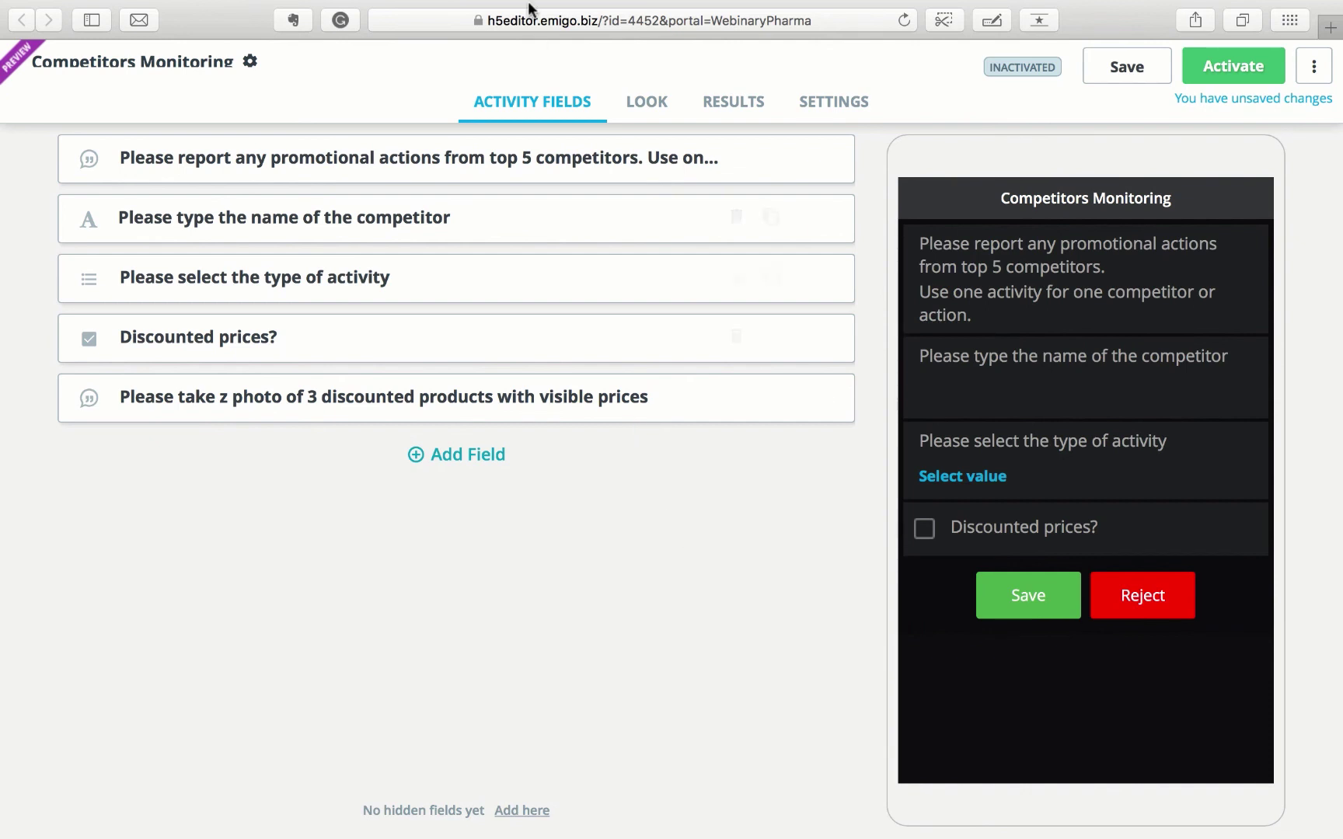
# Switch the form's look to the Alternative style and review its color settings for fields and buttons.
pyautogui.click(657, 102)
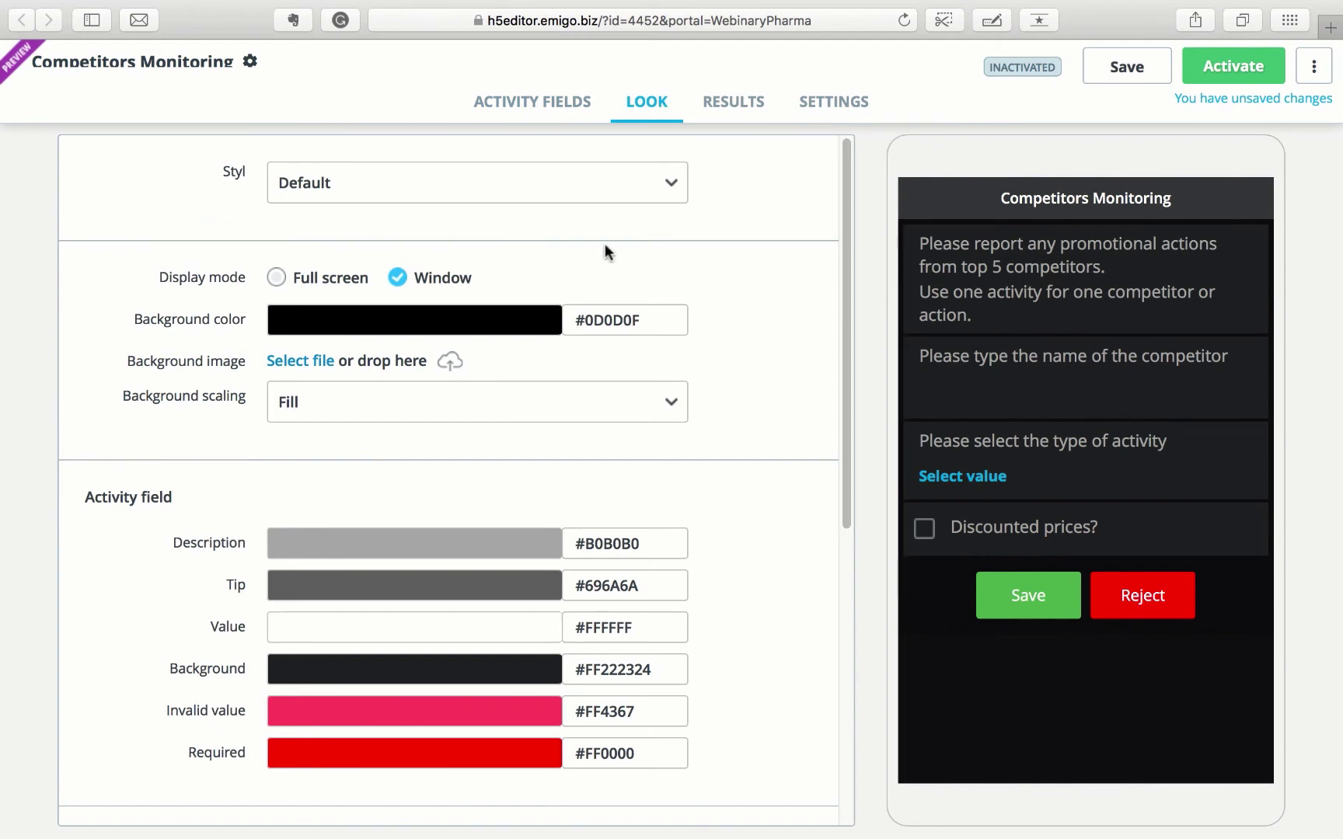
pyautogui.click(452, 194)
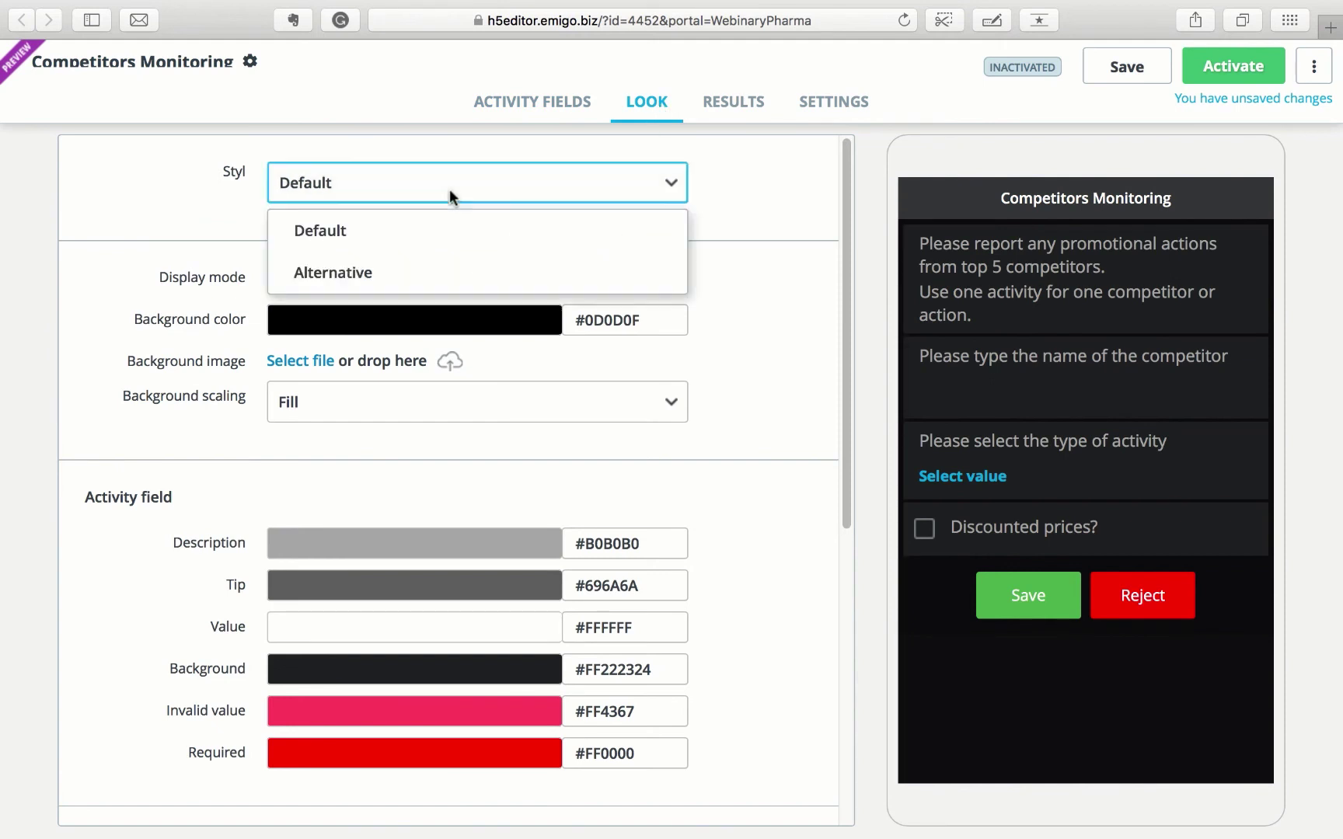
pyautogui.click(359, 272)
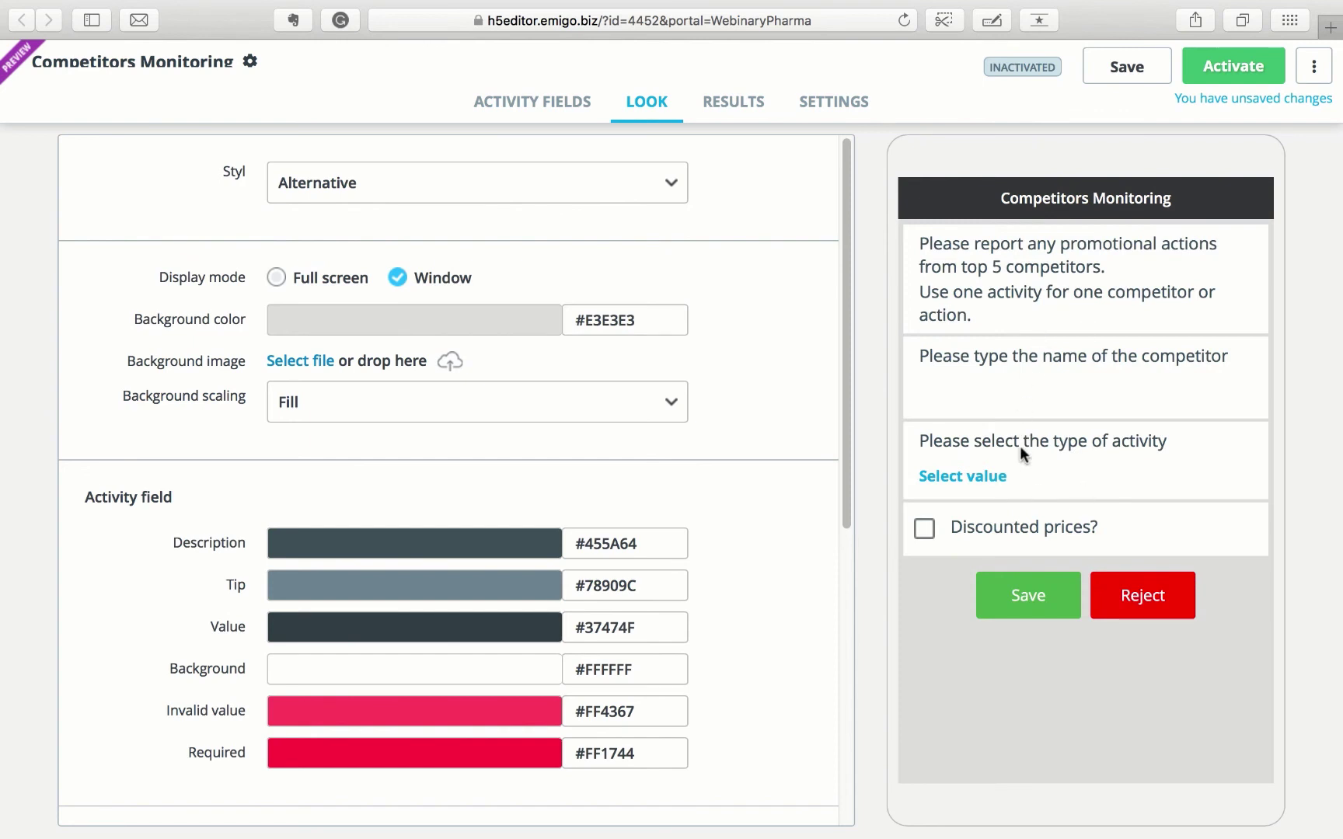
pyautogui.scroll(-5, 665, 573)
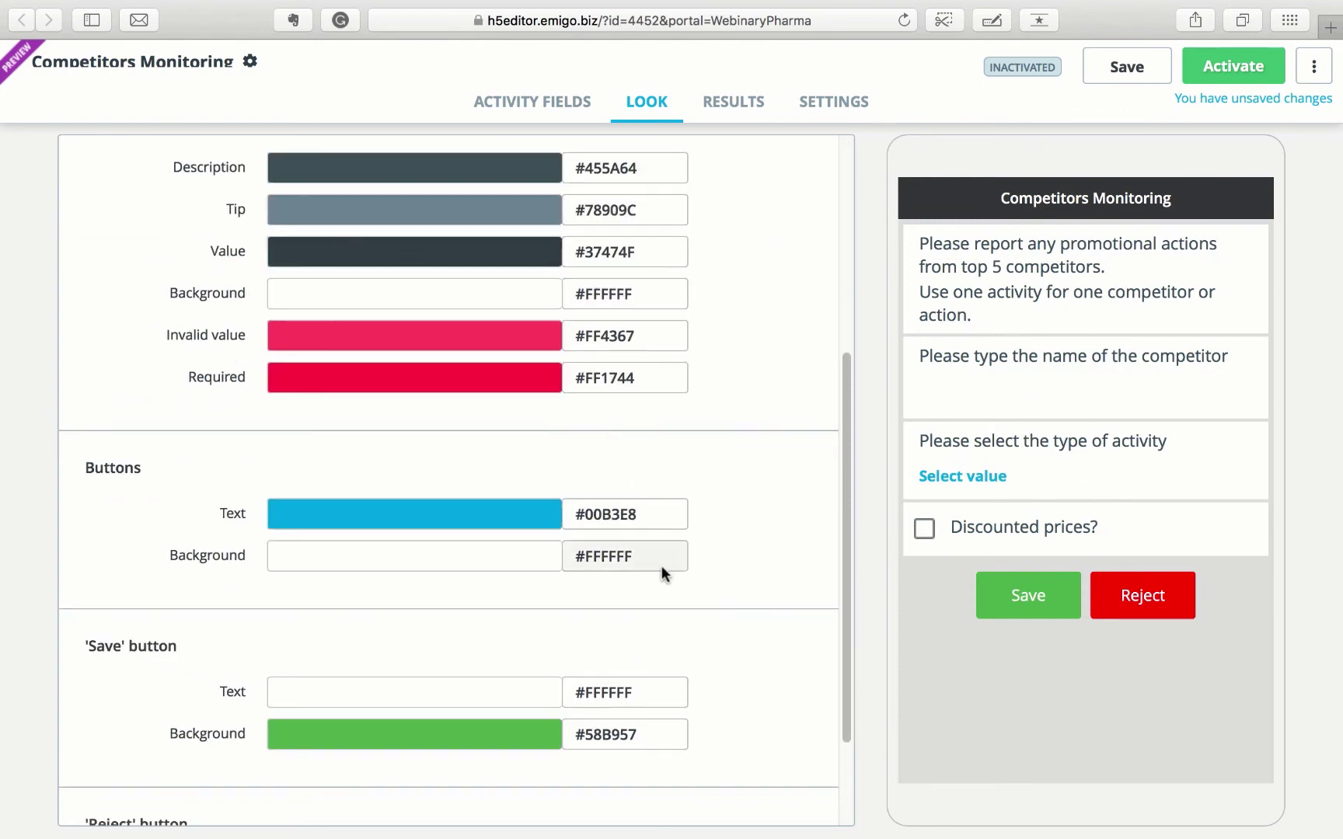
pyautogui.scroll(4, 661, 374)
pyautogui.scroll(-6, 656, 371)
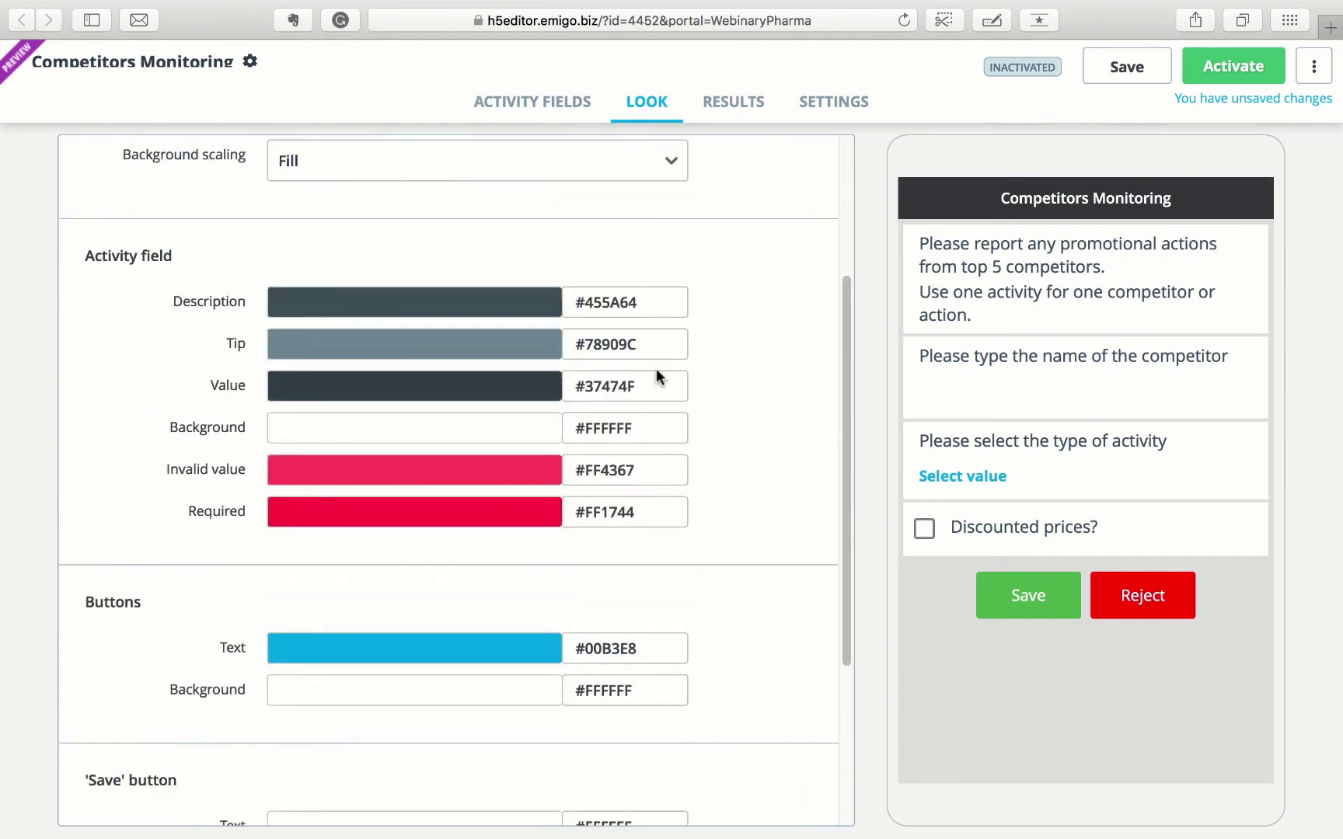
pyautogui.scroll(6, 656, 376)
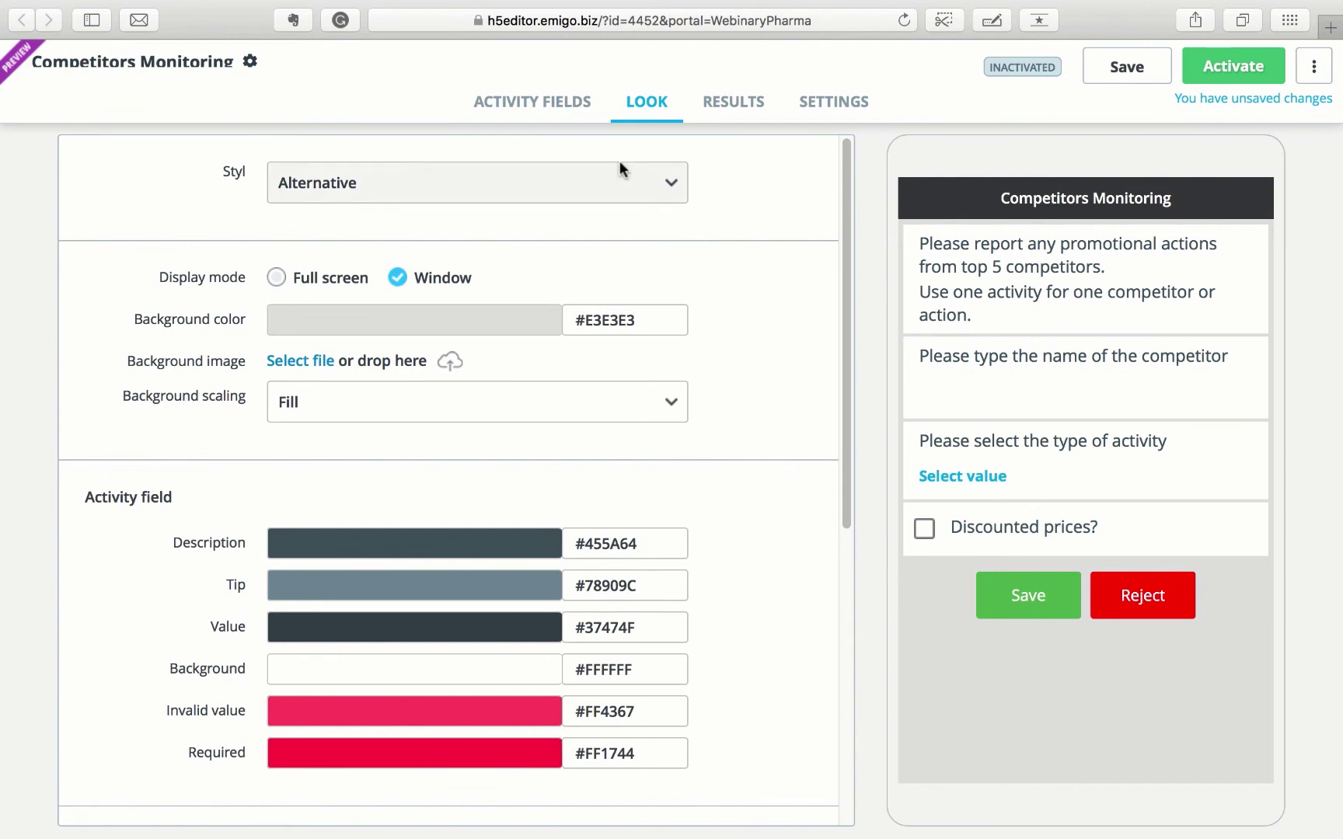
# Add a sixth activity field to the form and set its field type to Image.
pyautogui.click(540, 108)
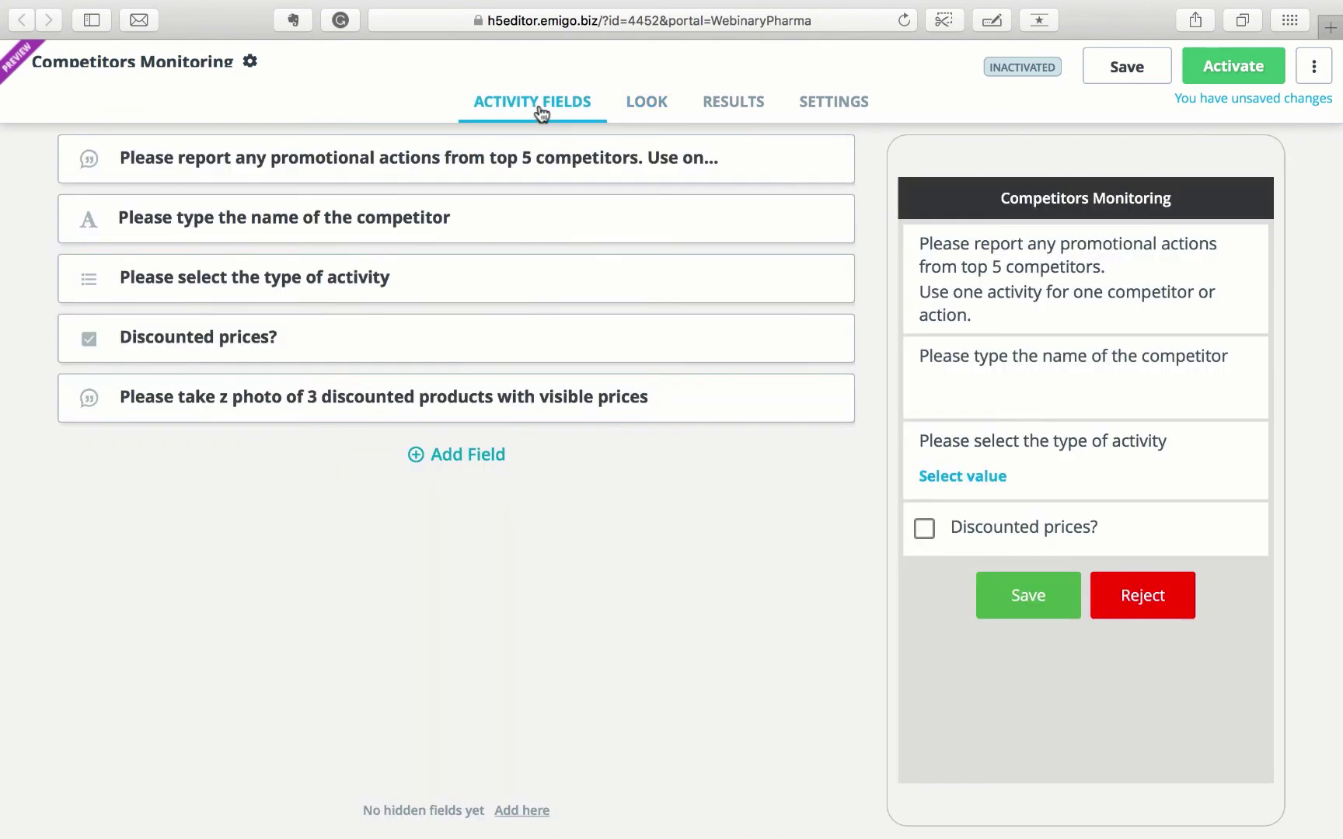
pyautogui.scroll(1, 500, 395)
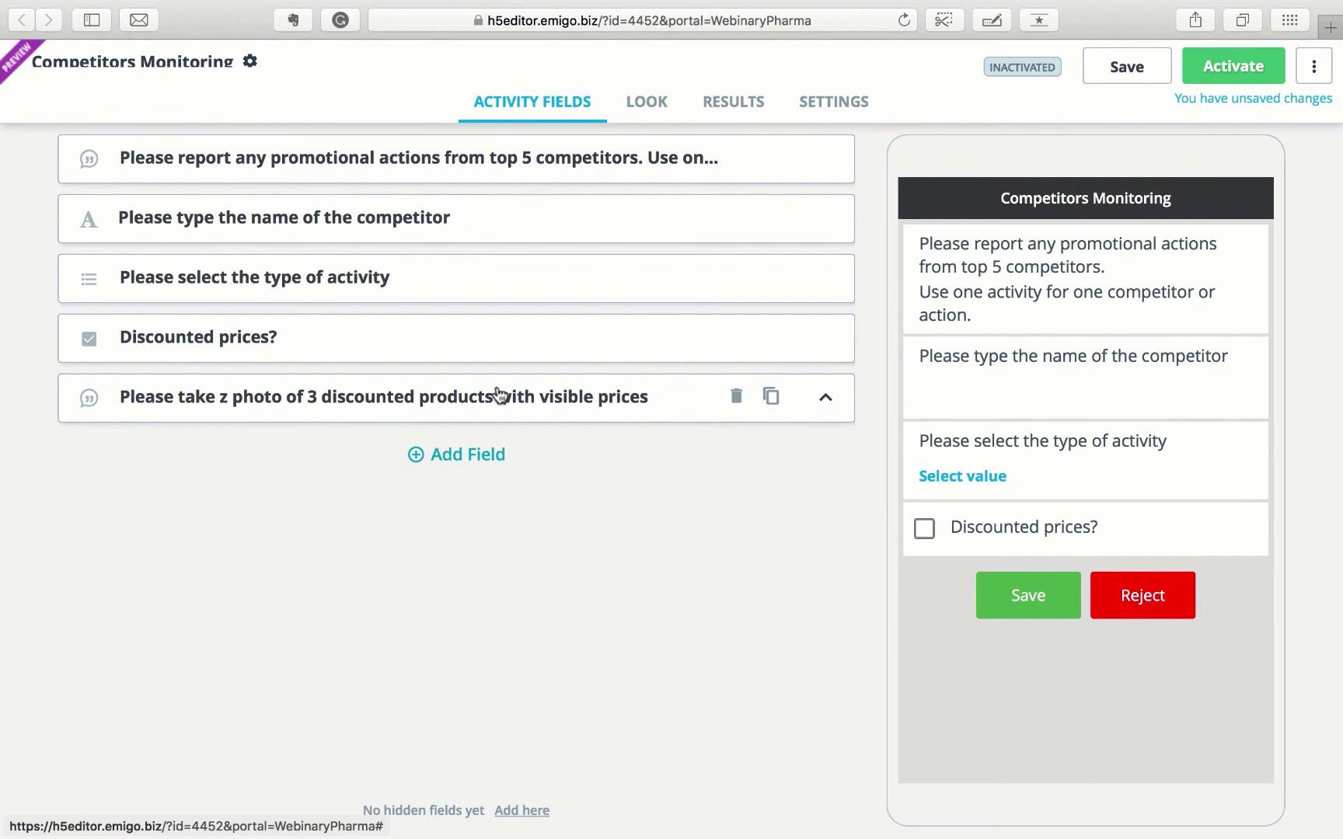
pyautogui.click(451, 457)
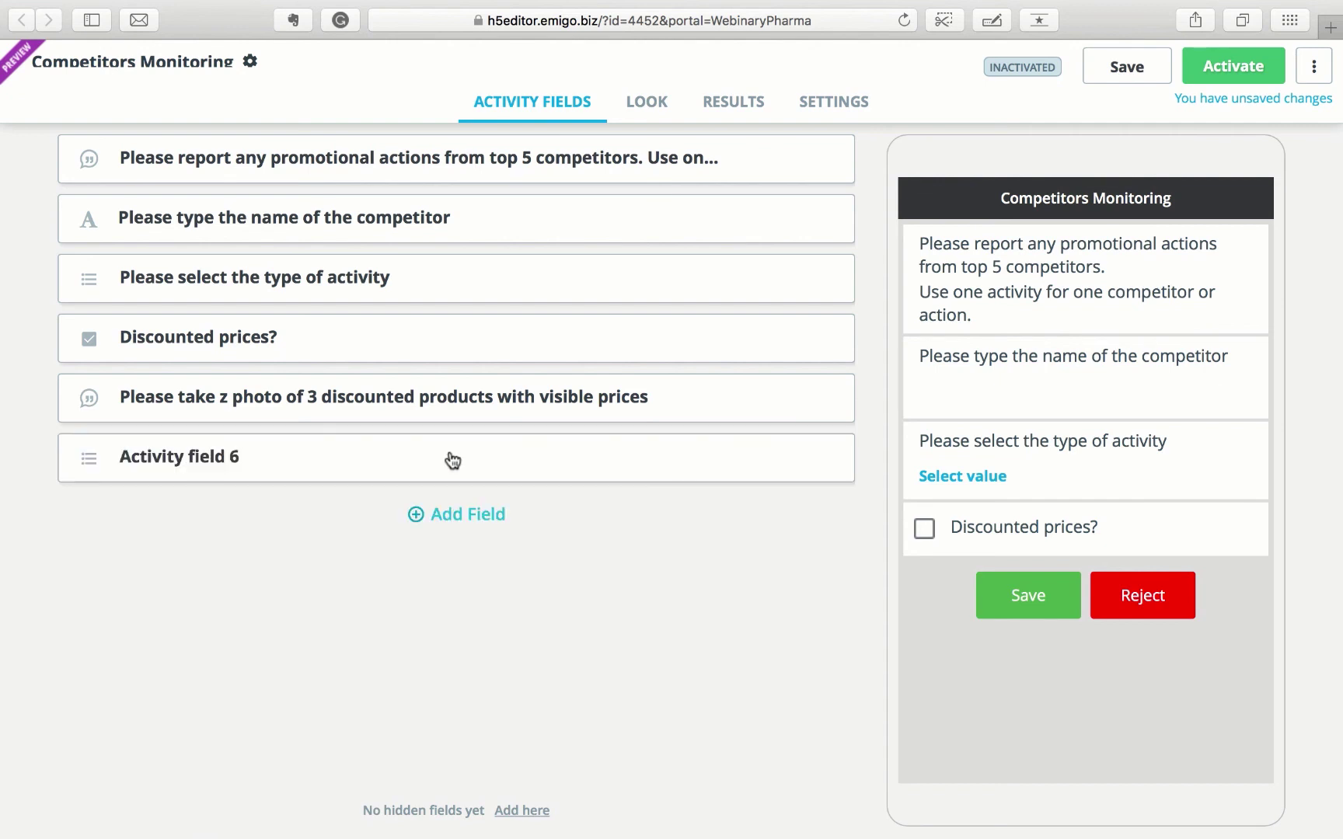
pyautogui.click(412, 525)
pyautogui.write('image')
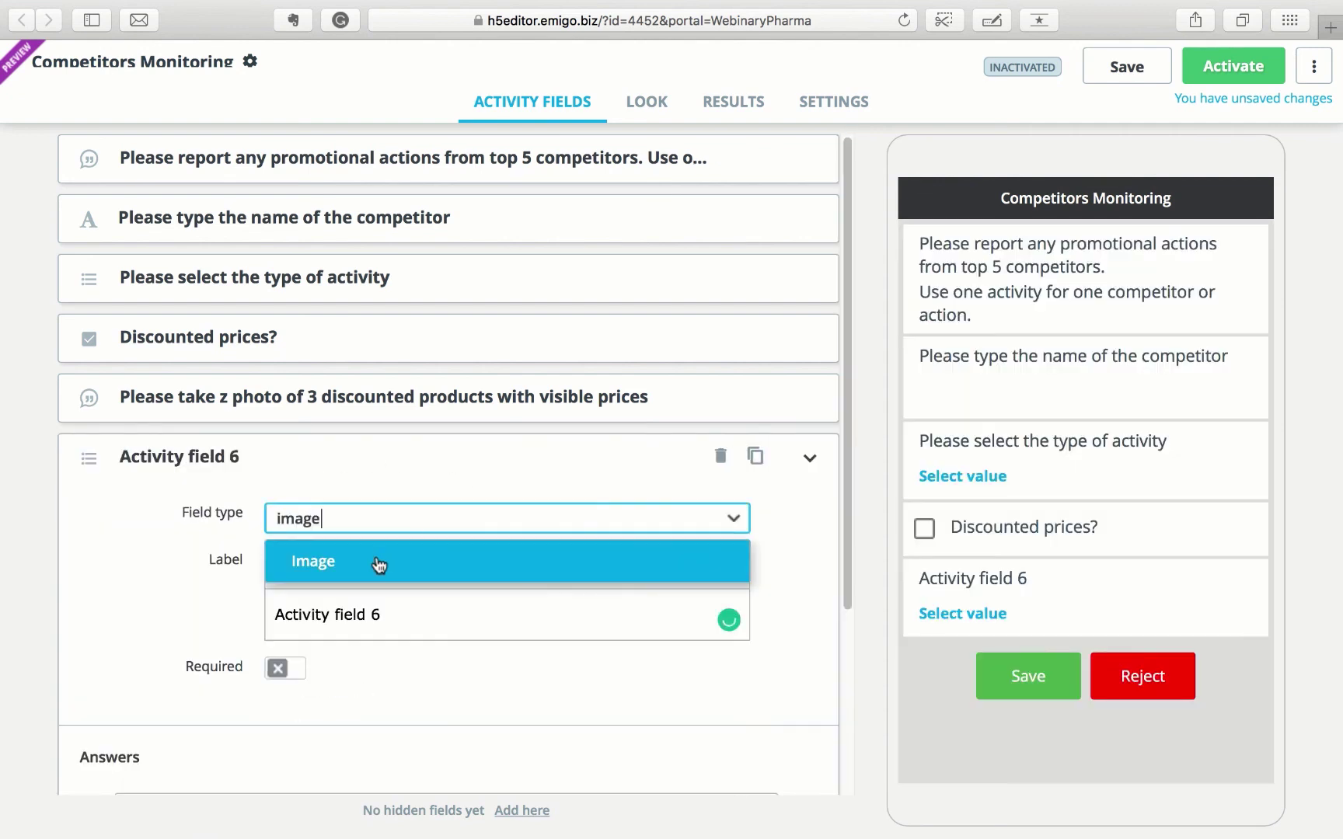
pyautogui.click(384, 572)
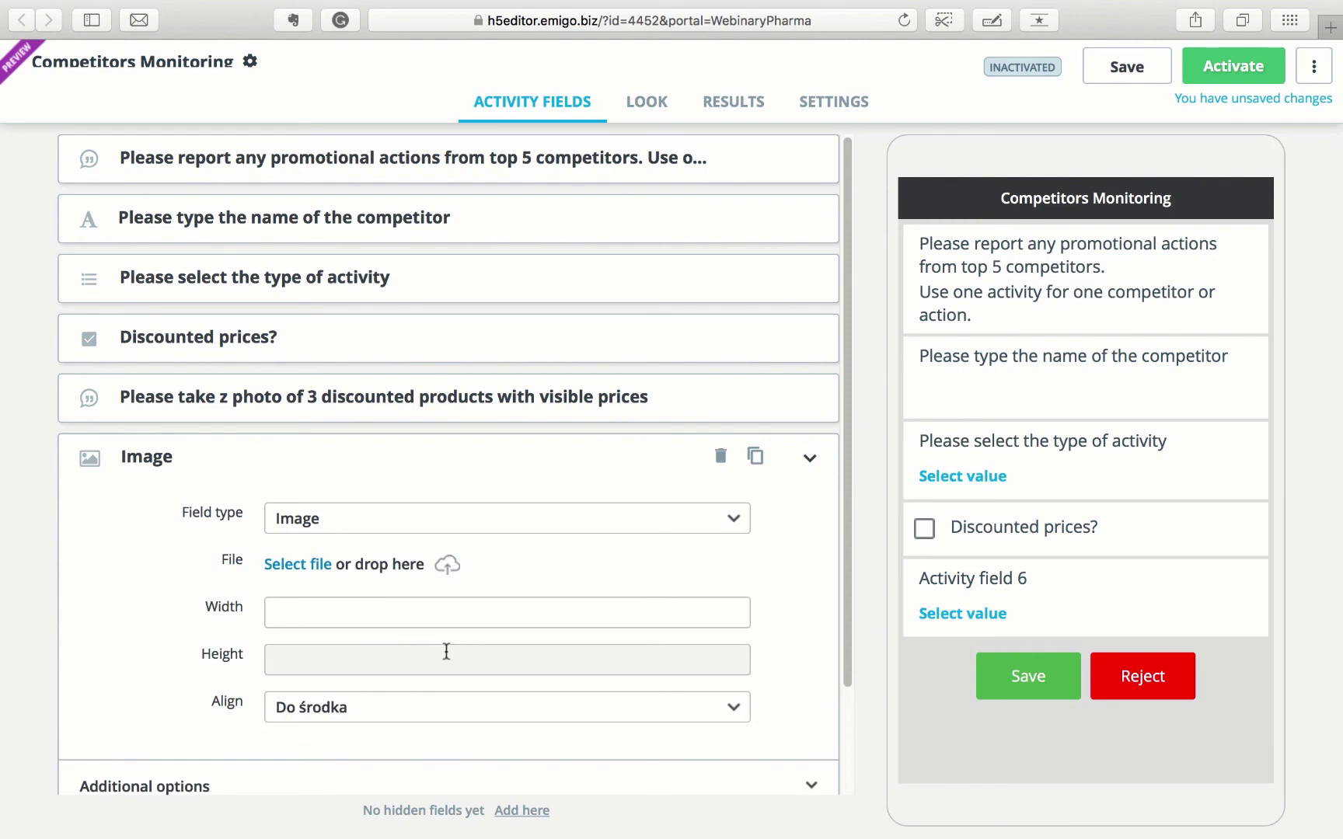
# Load "sagra technolog_489x20.jpg" into the image field and move the field above all other fields in the form.
pyautogui.click(303, 562)
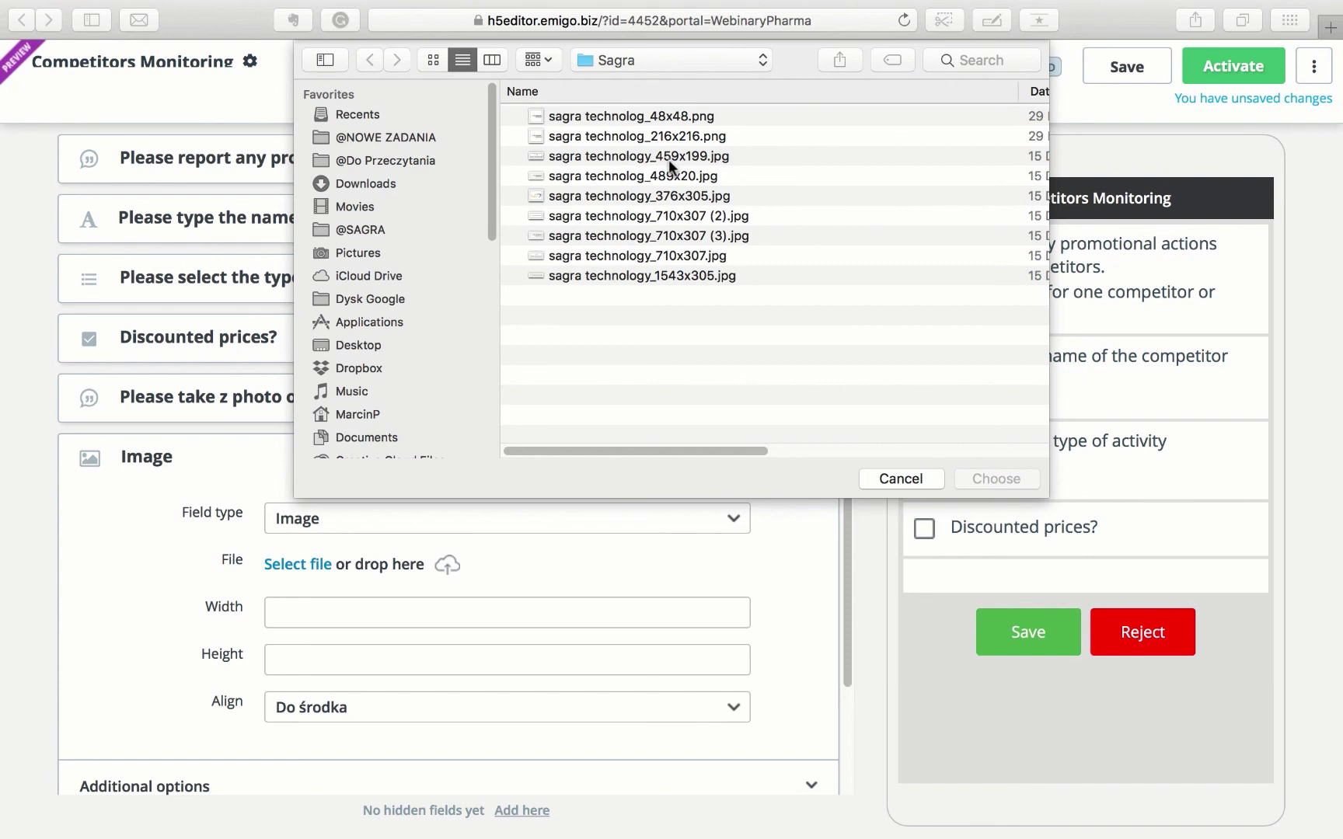
pyautogui.doubleClick(669, 178)
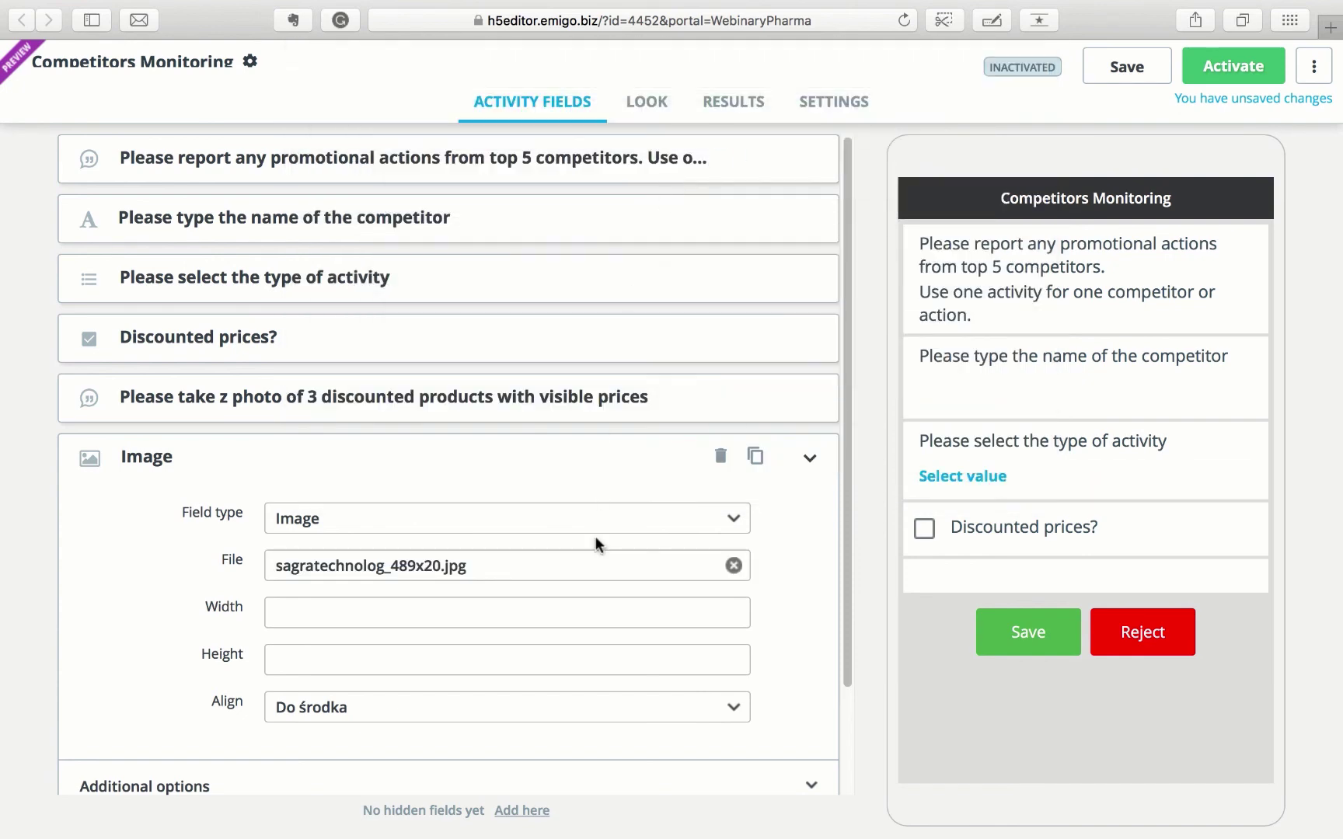
pyautogui.click(807, 451)
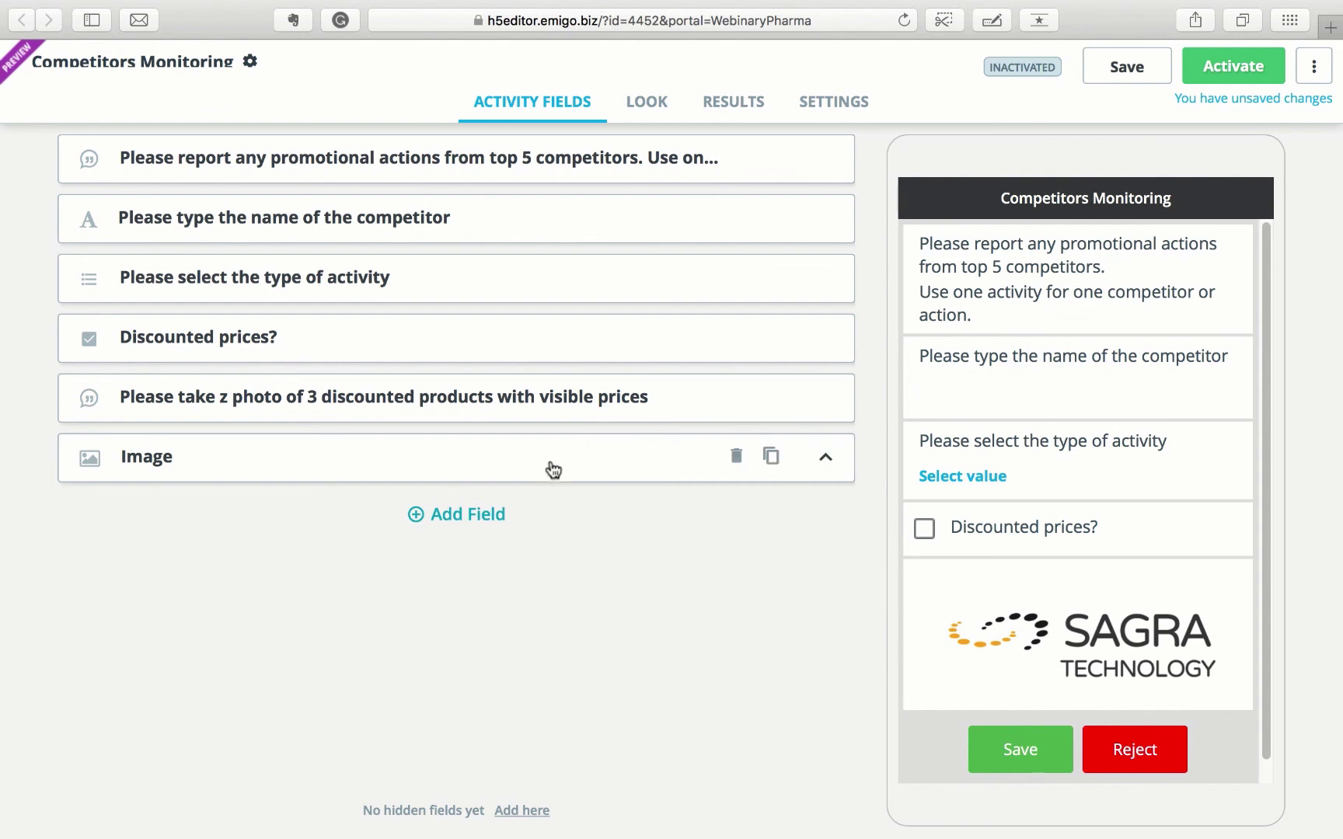
pyautogui.moveTo(552, 471); pyautogui.dragTo(536, 173)
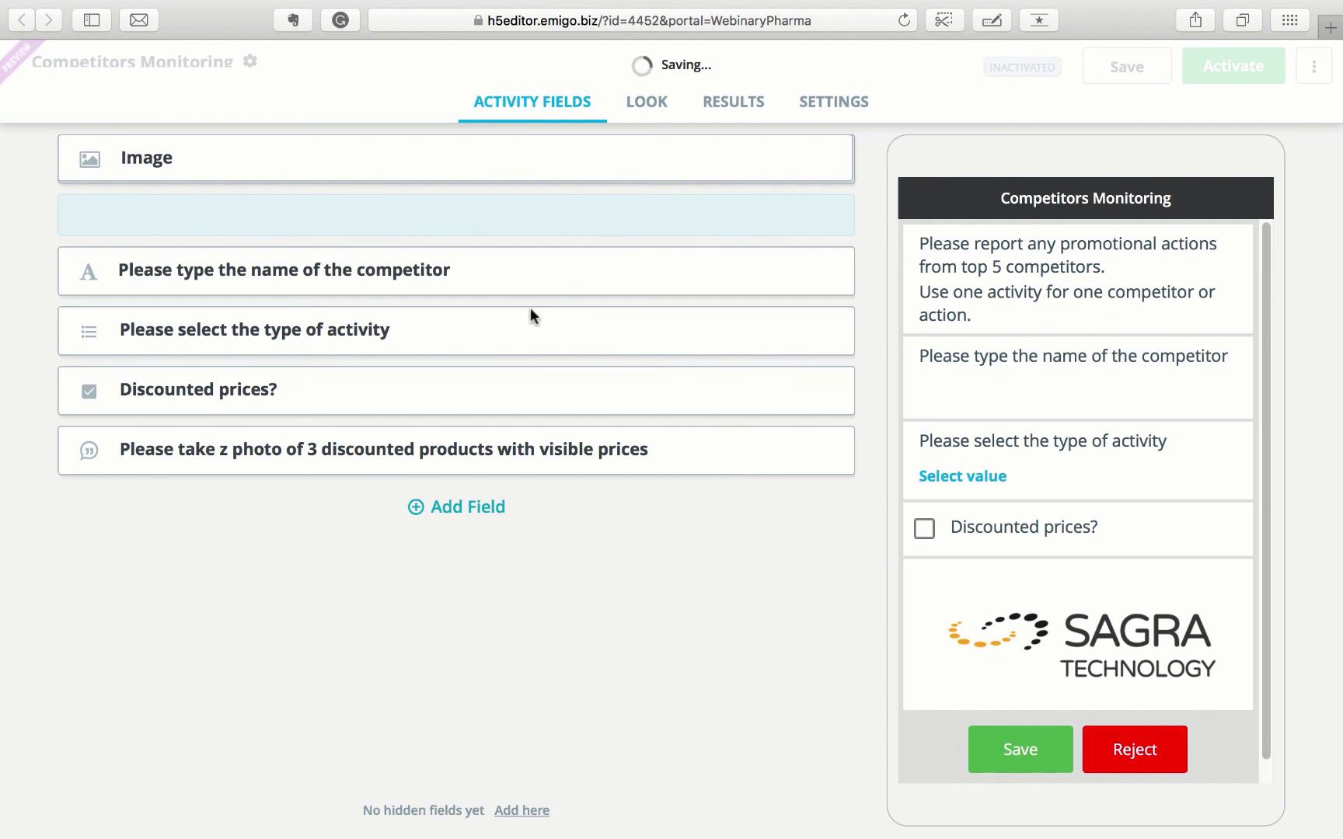
pyautogui.moveTo(383, 234); pyautogui.dragTo(387, 171)
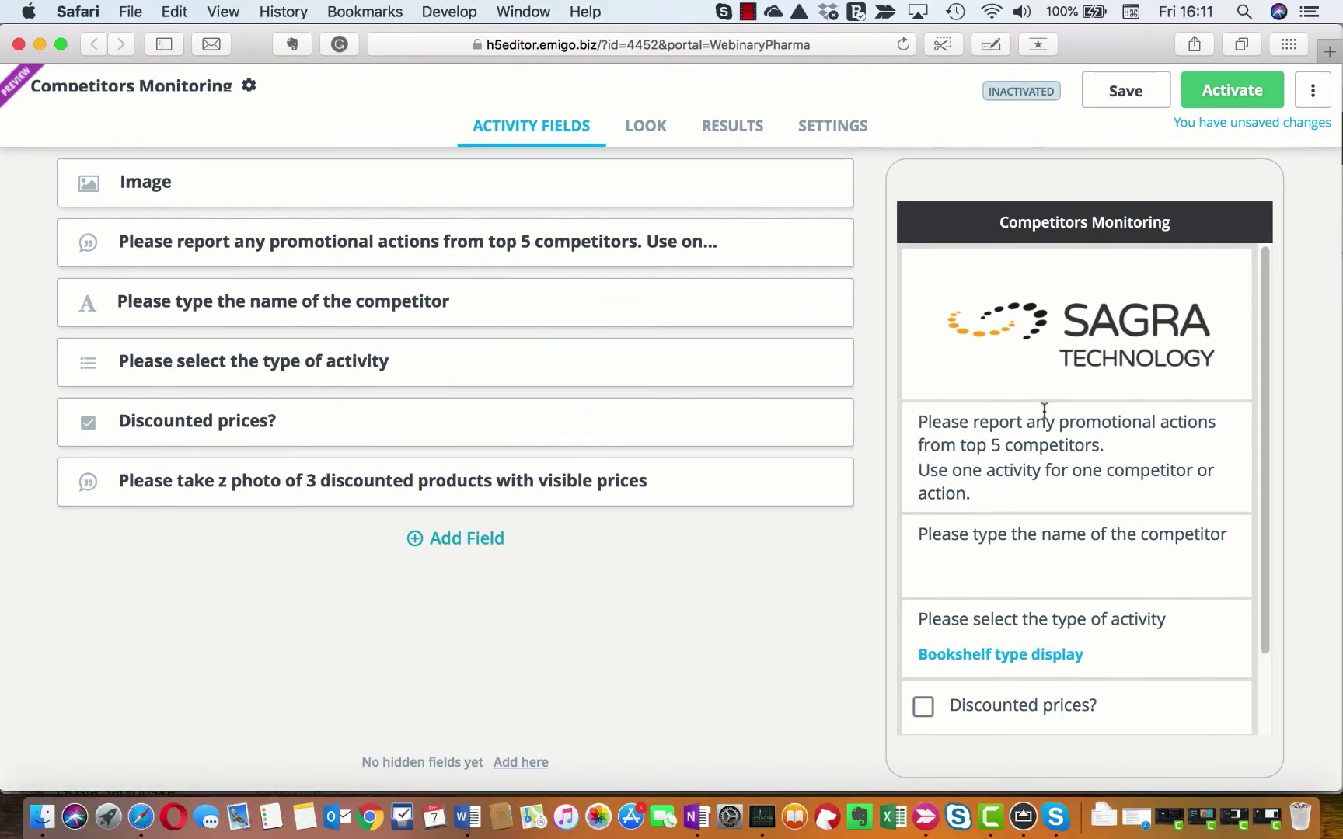
# Review the logo and instruction text in the form preview and enter "My Competitor 1" as the competitor name.
pyautogui.scroll(-3, 1044, 409)
pyautogui.scroll(3, 1043, 410)
pyautogui.scroll(-3, 1046, 479)
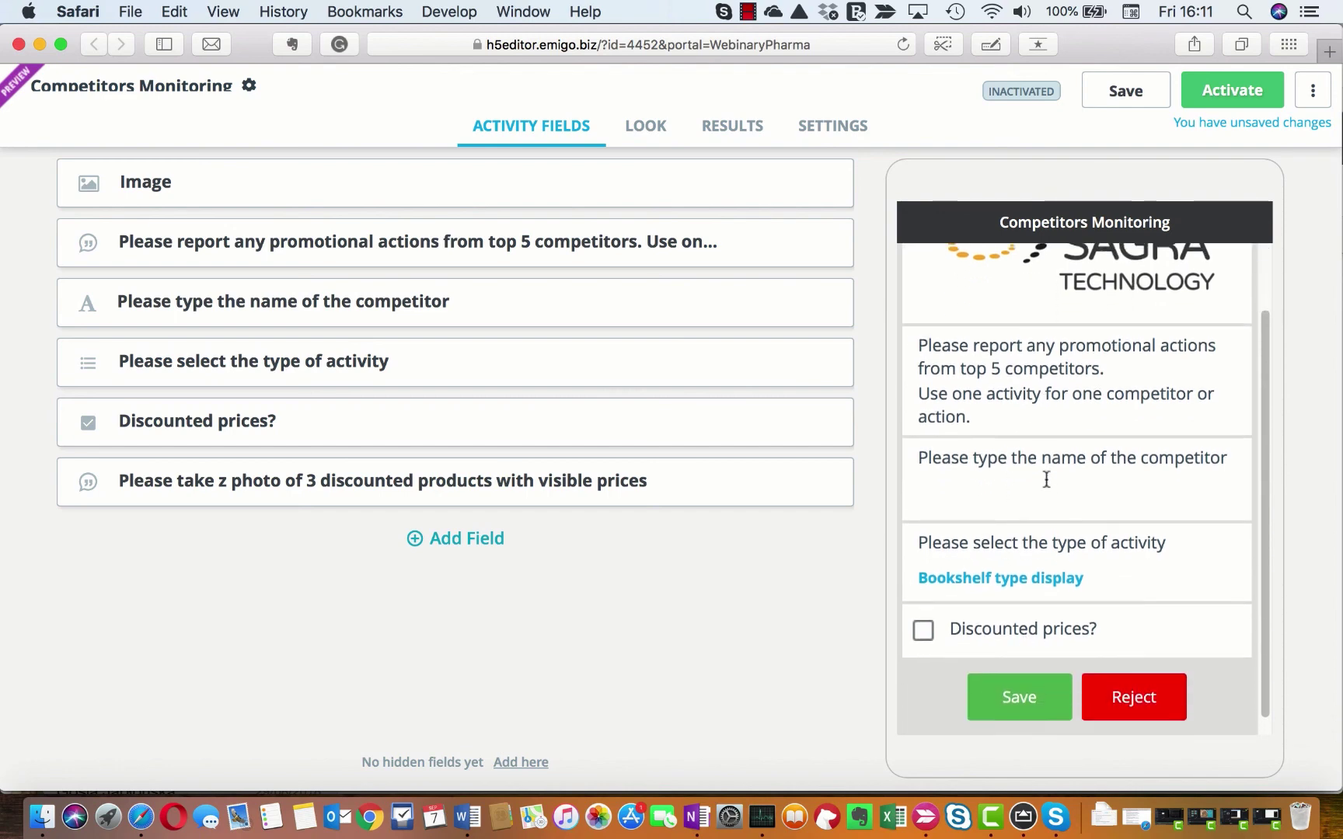
pyautogui.scroll(3, 1046, 490)
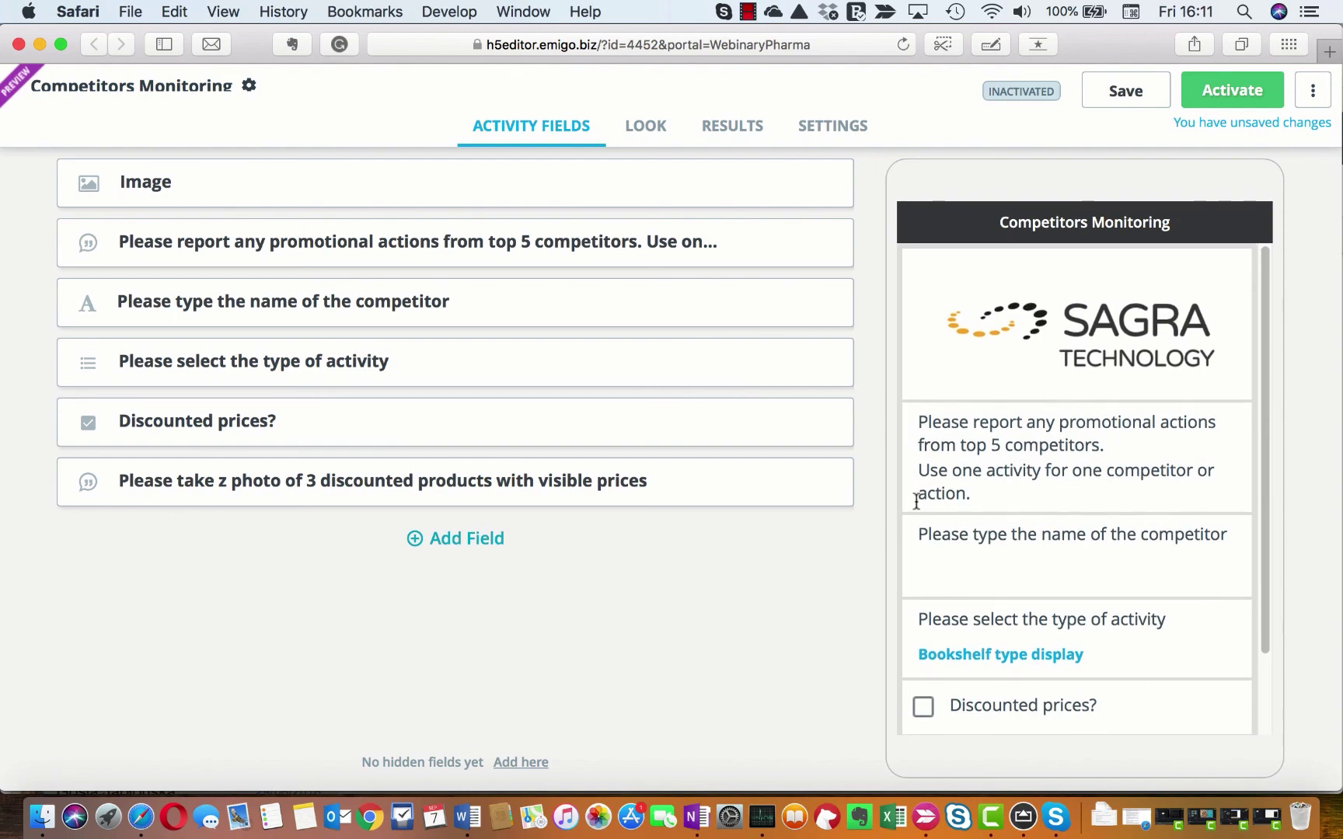
pyautogui.moveTo(919, 420); pyautogui.dragTo(974, 492)
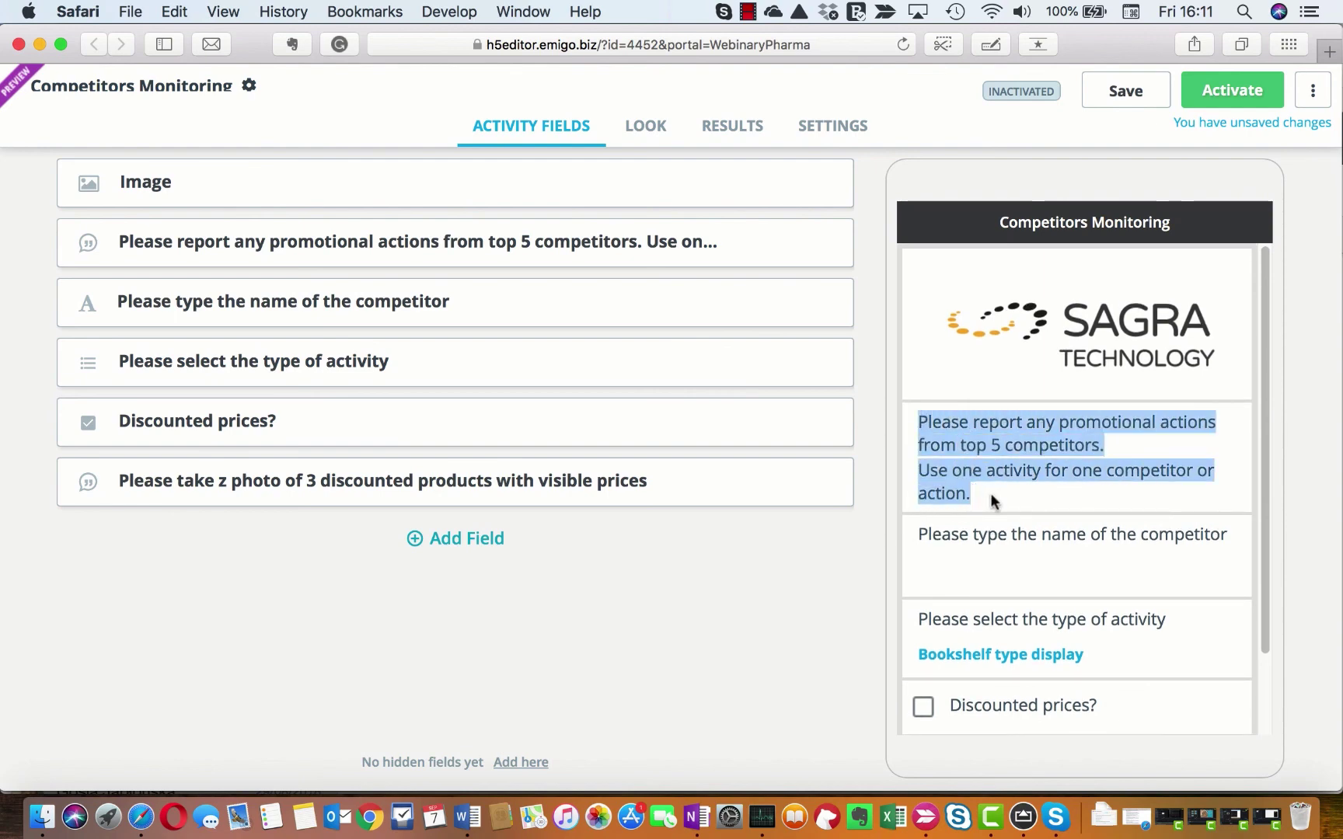
pyautogui.click(998, 534)
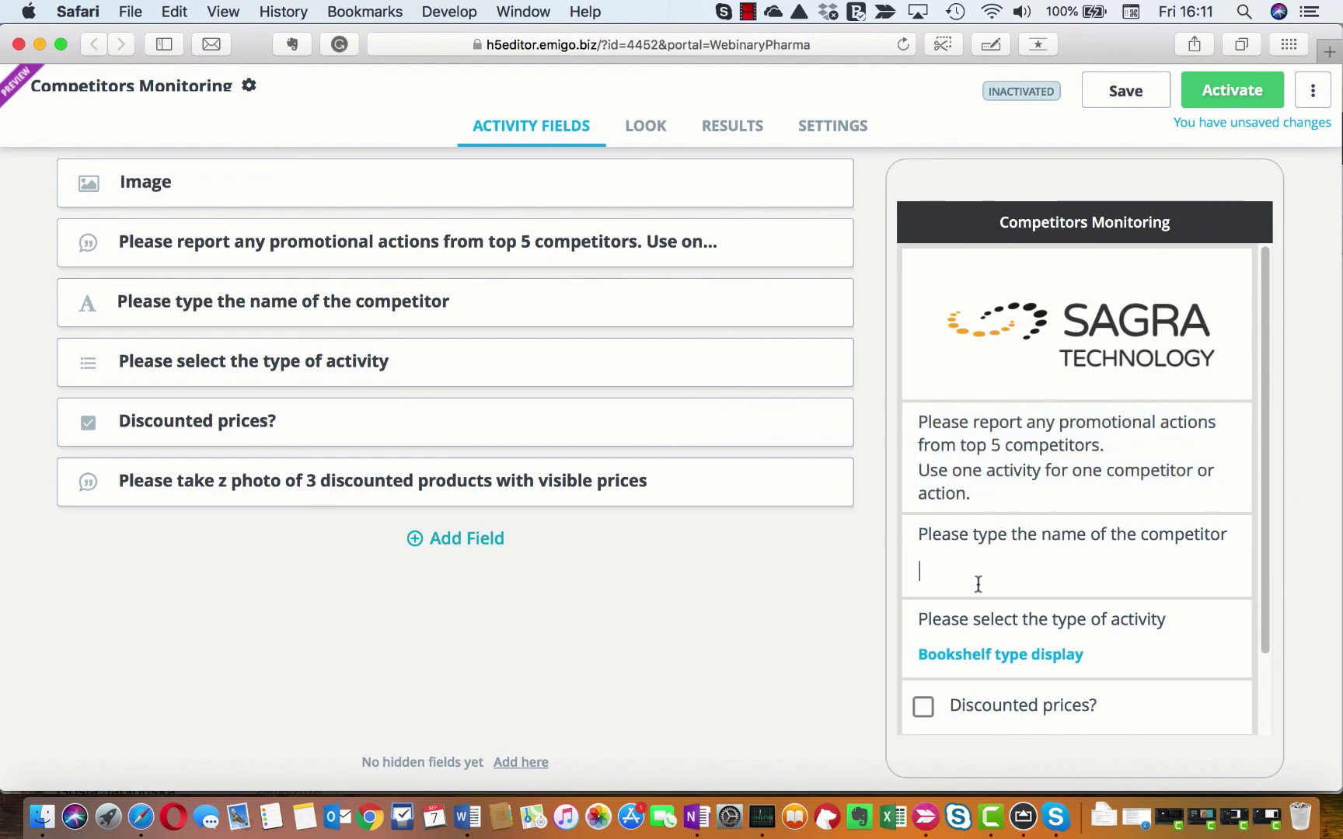
pyautogui.write('My Competitor 1')
# Test the preview by choosing Poster as the activity type and ticking "Discounted prices?", and examine the resulting form.
pyautogui.scroll(-2, 1025, 623)
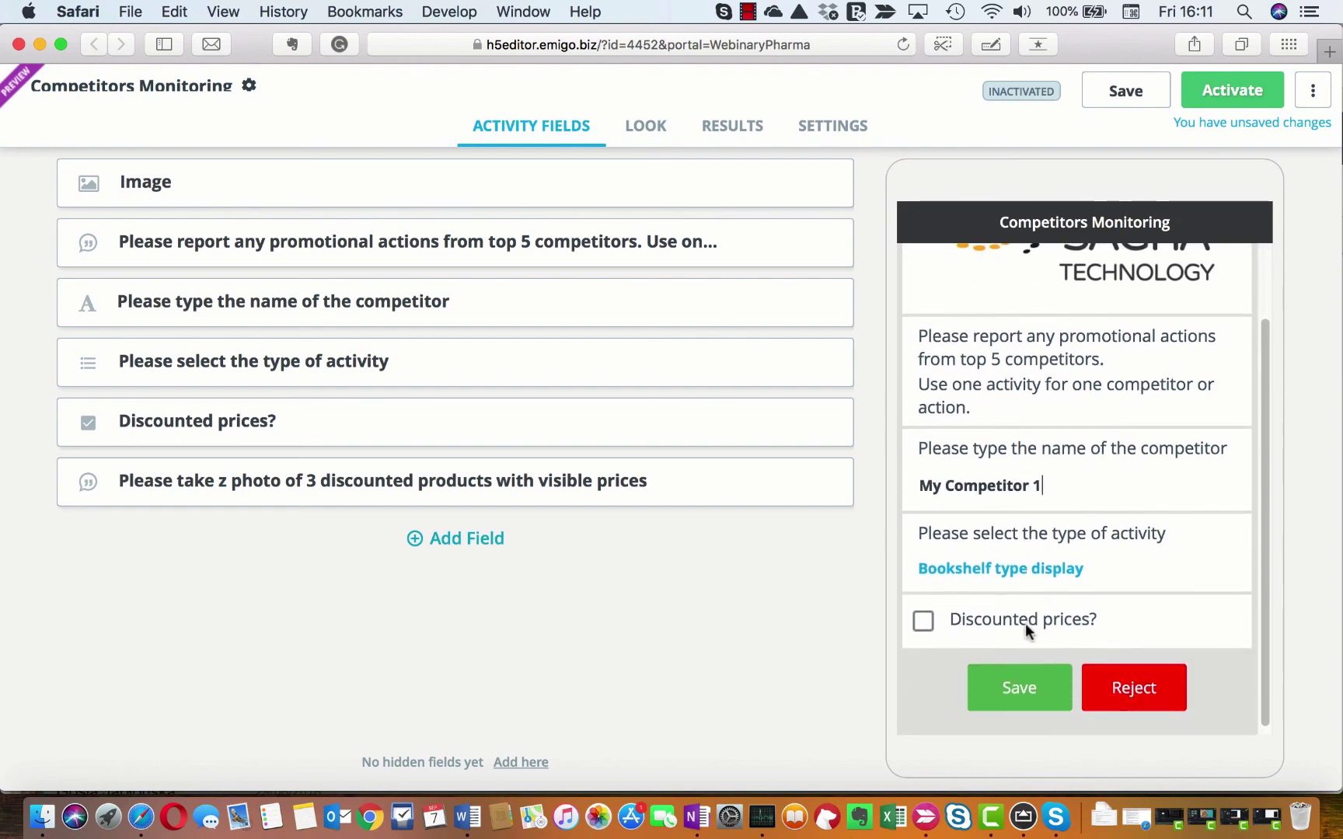
pyautogui.click(1024, 566)
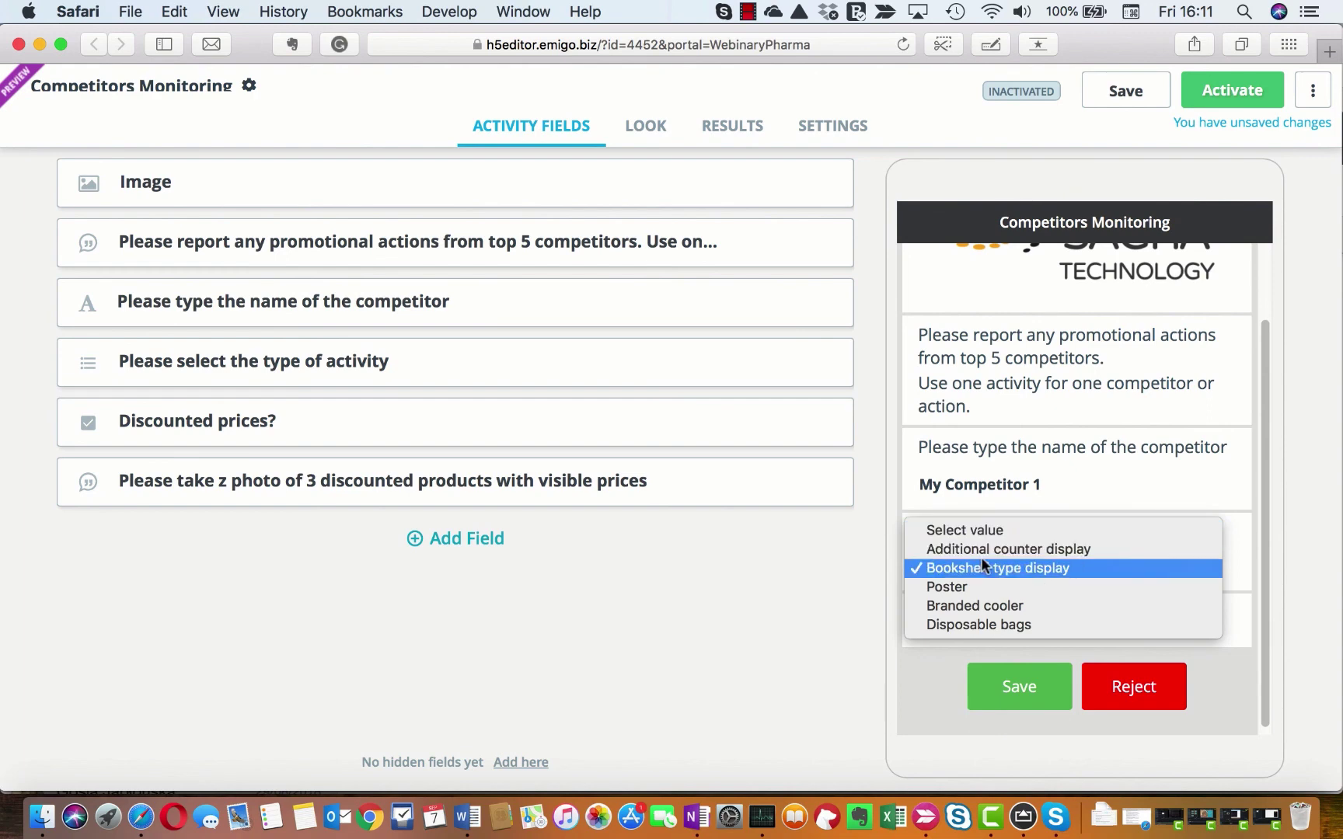
pyautogui.click(1097, 498)
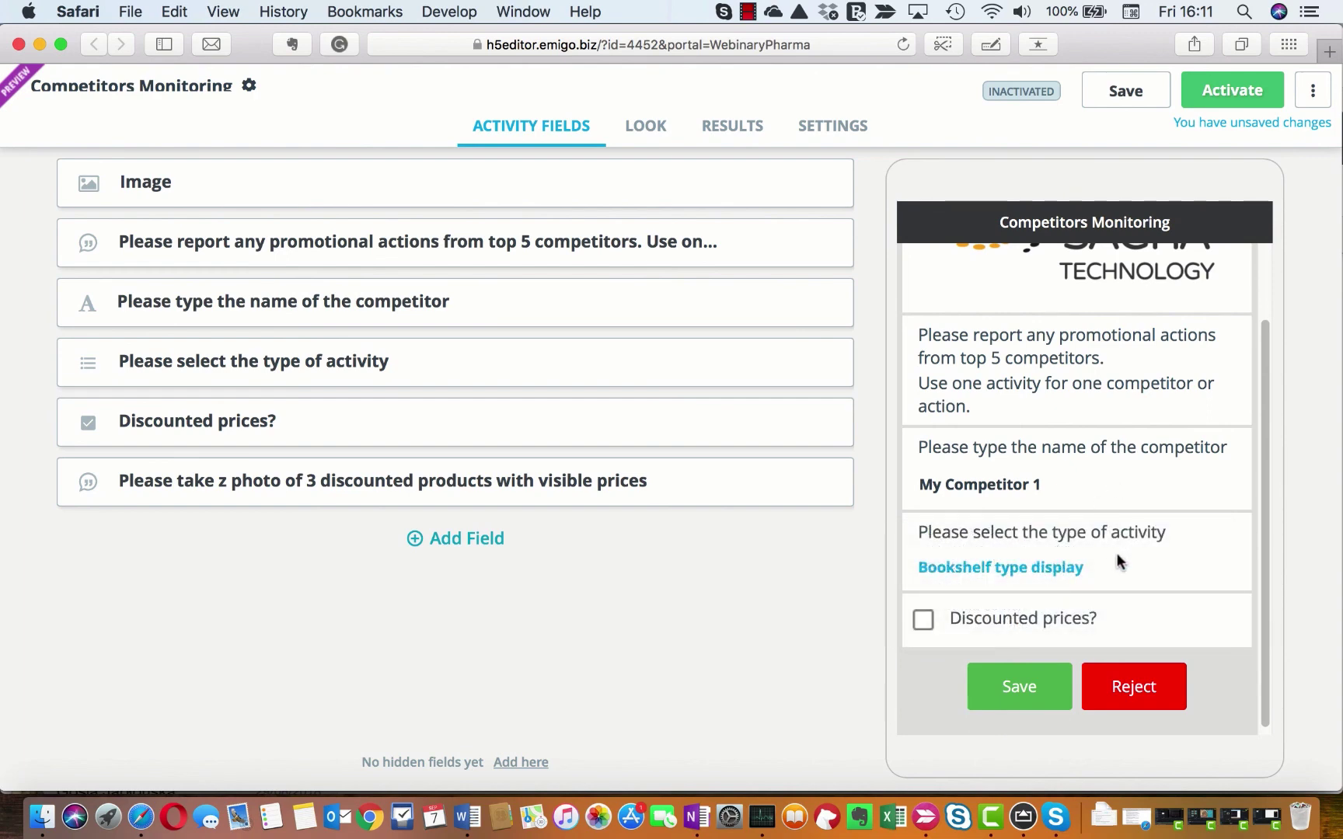
pyautogui.click(1082, 562)
pyautogui.click(1041, 591)
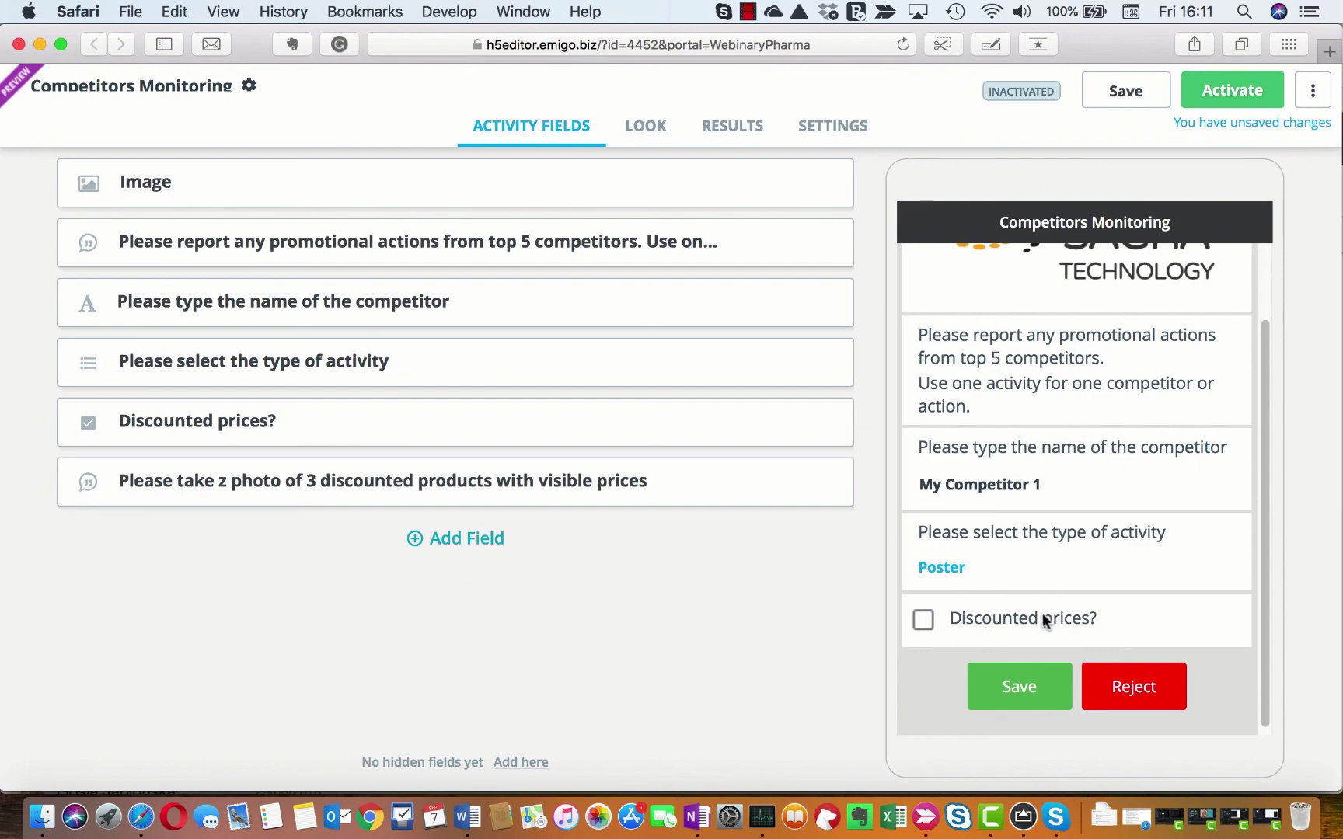
pyautogui.click(987, 618)
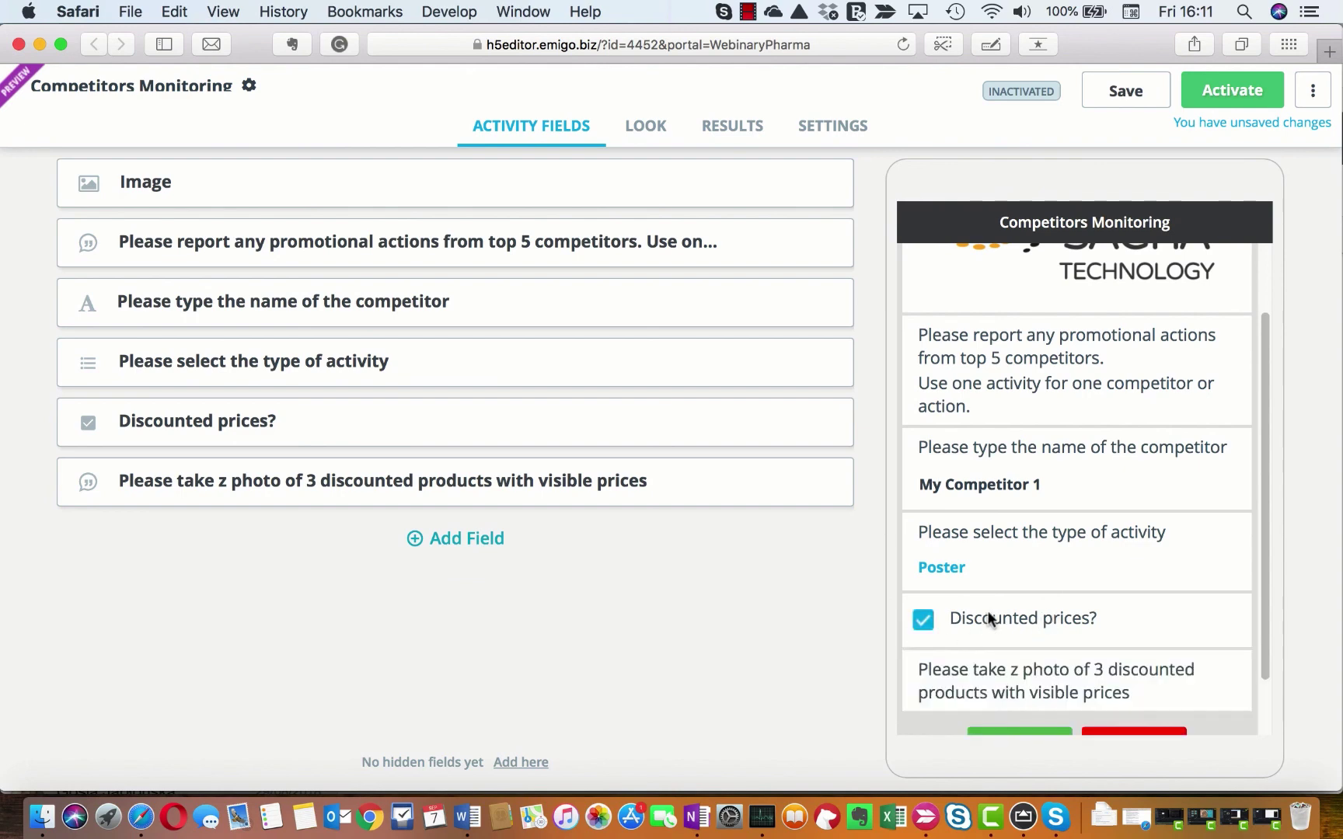
pyautogui.scroll(-2, 986, 609)
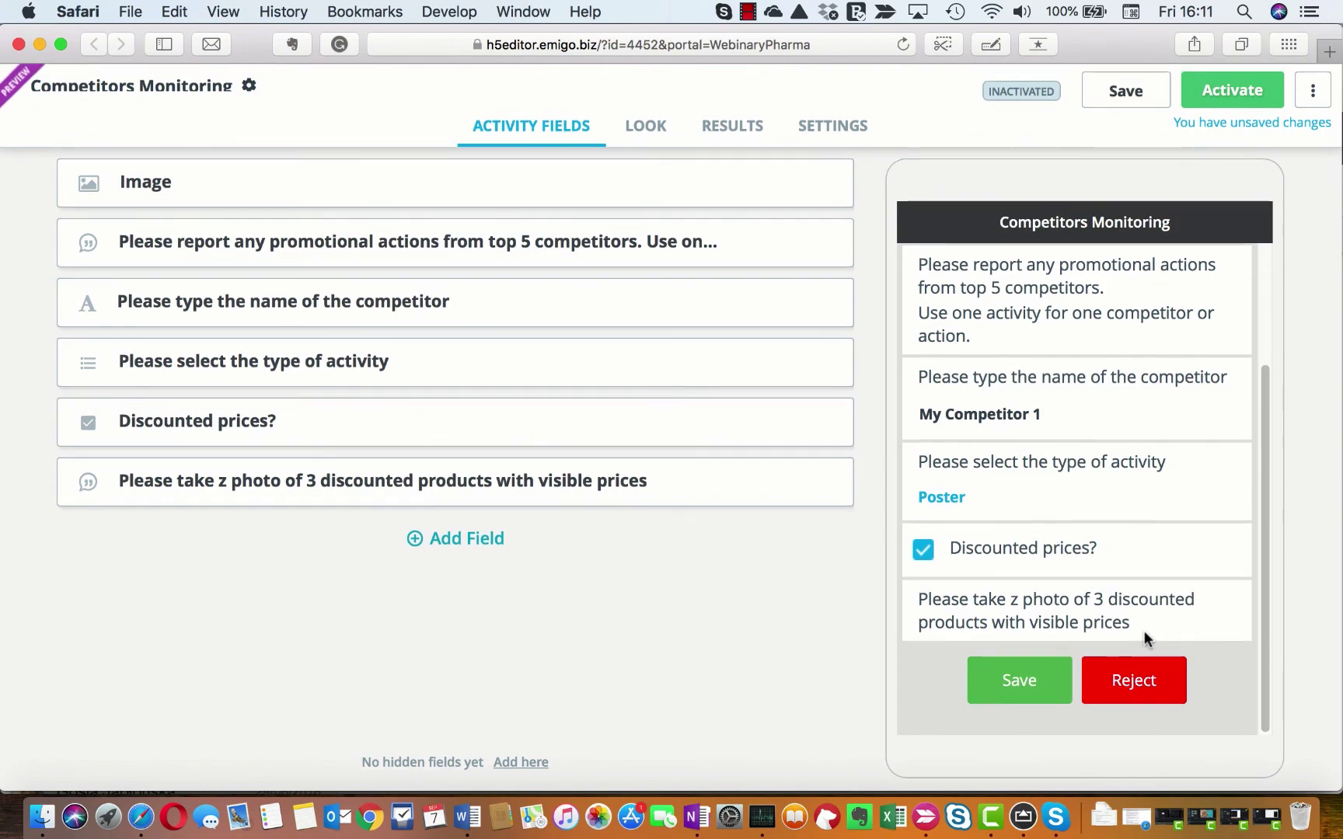
pyautogui.scroll(3, 1145, 632)
pyautogui.scroll(-3, 1144, 630)
# Enable "Pictures can be taken" in the form settings and return to the activity fields.
pyautogui.click(834, 127)
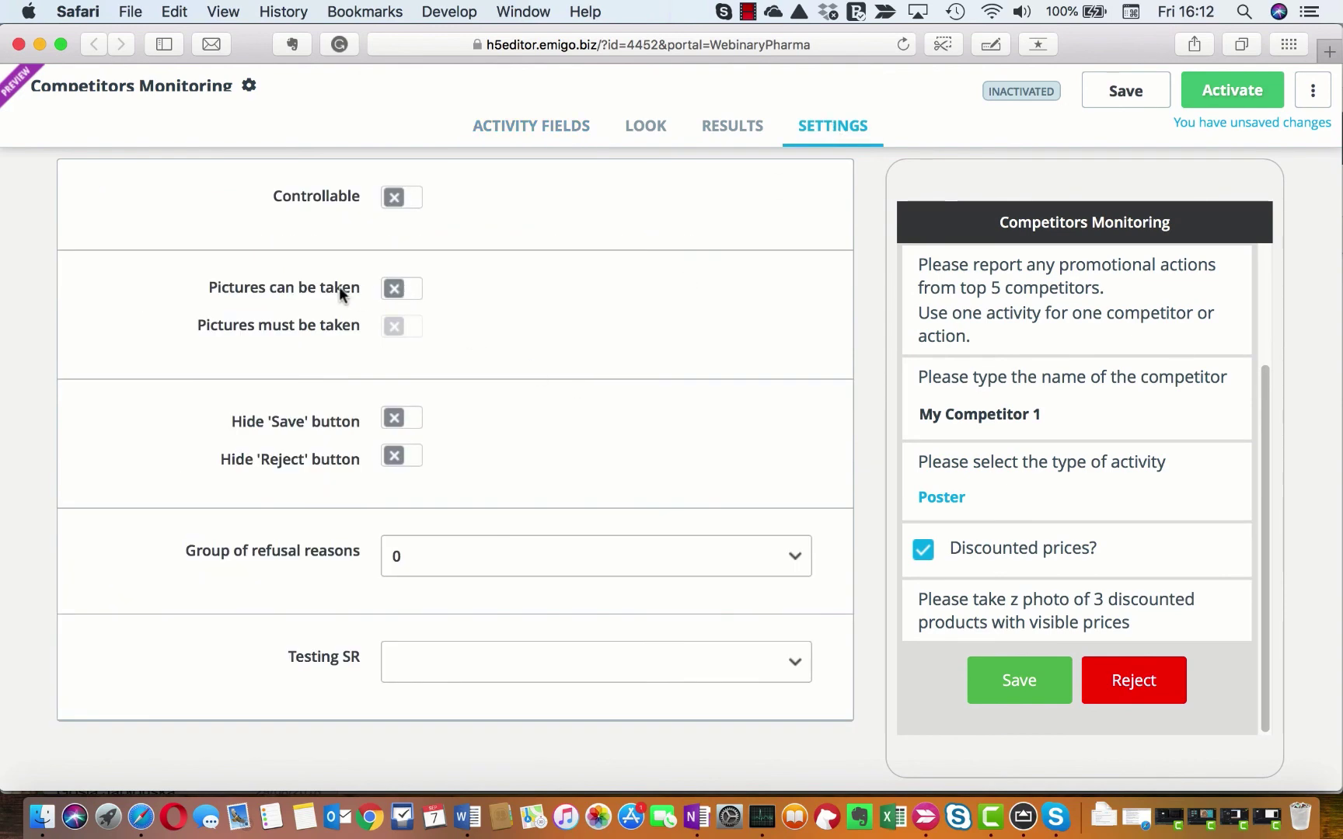
pyautogui.click(417, 292)
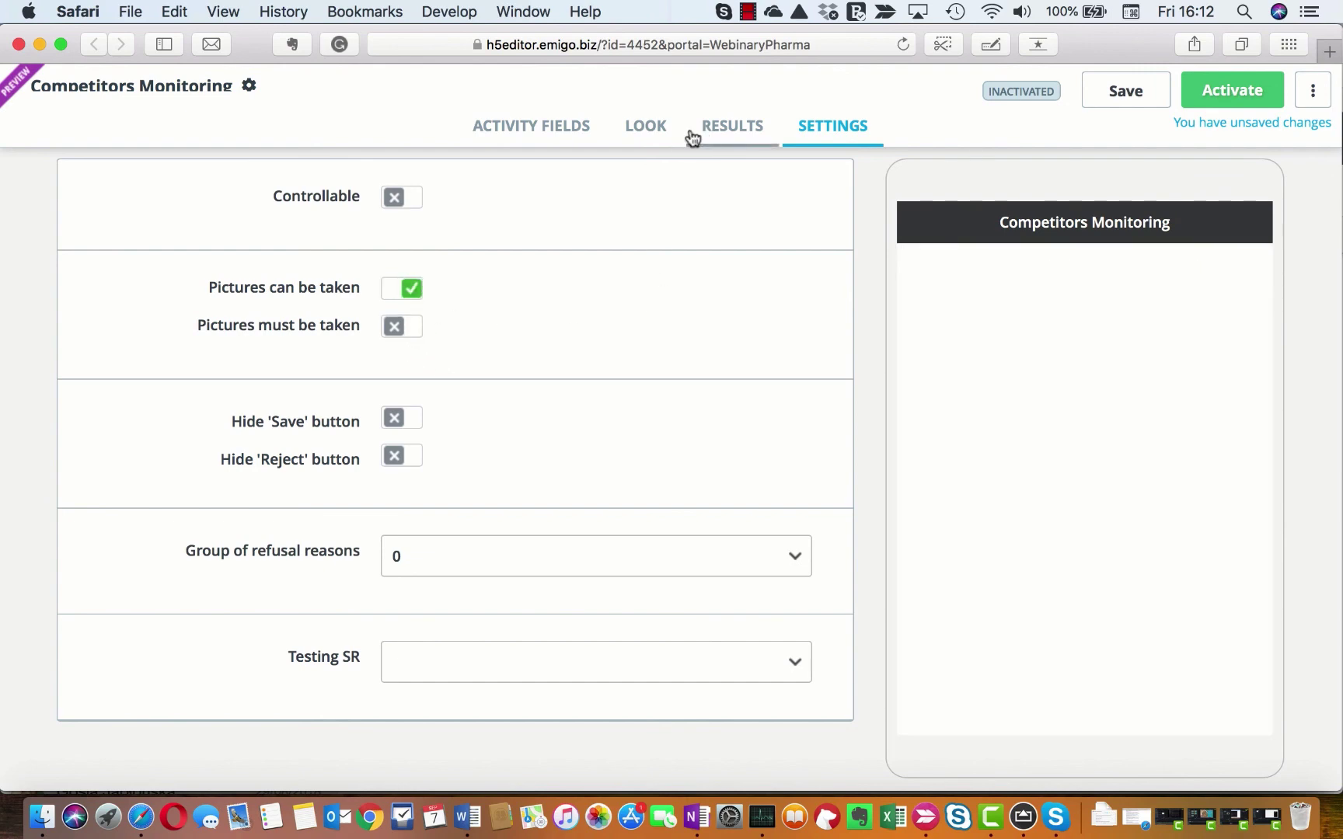
pyautogui.click(511, 133)
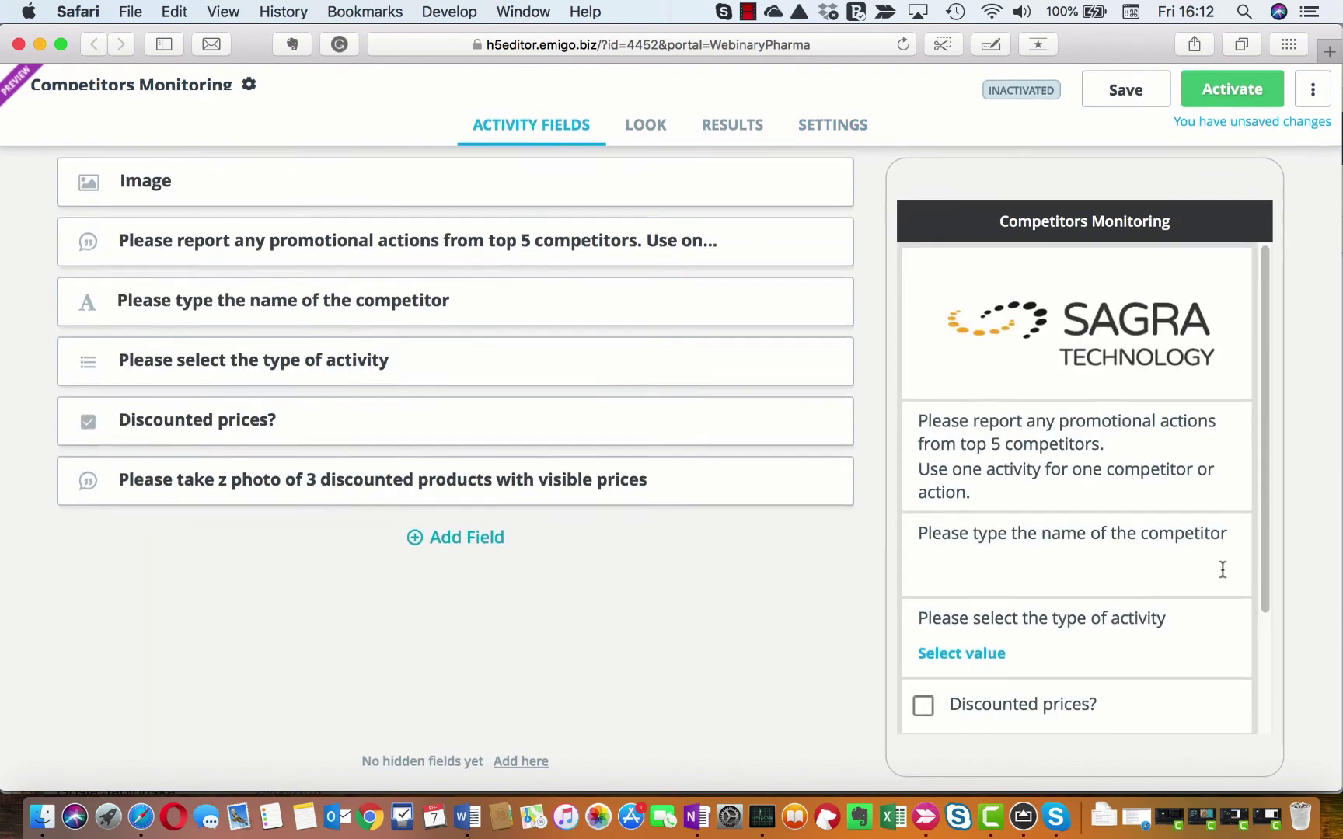
# Tick "Discounted prices?" in the form preview and check the photo-taking option at the end of the form.
pyautogui.click(1068, 707)
pyautogui.scroll(-3, 1072, 688)
pyautogui.scroll(-3, 1072, 687)
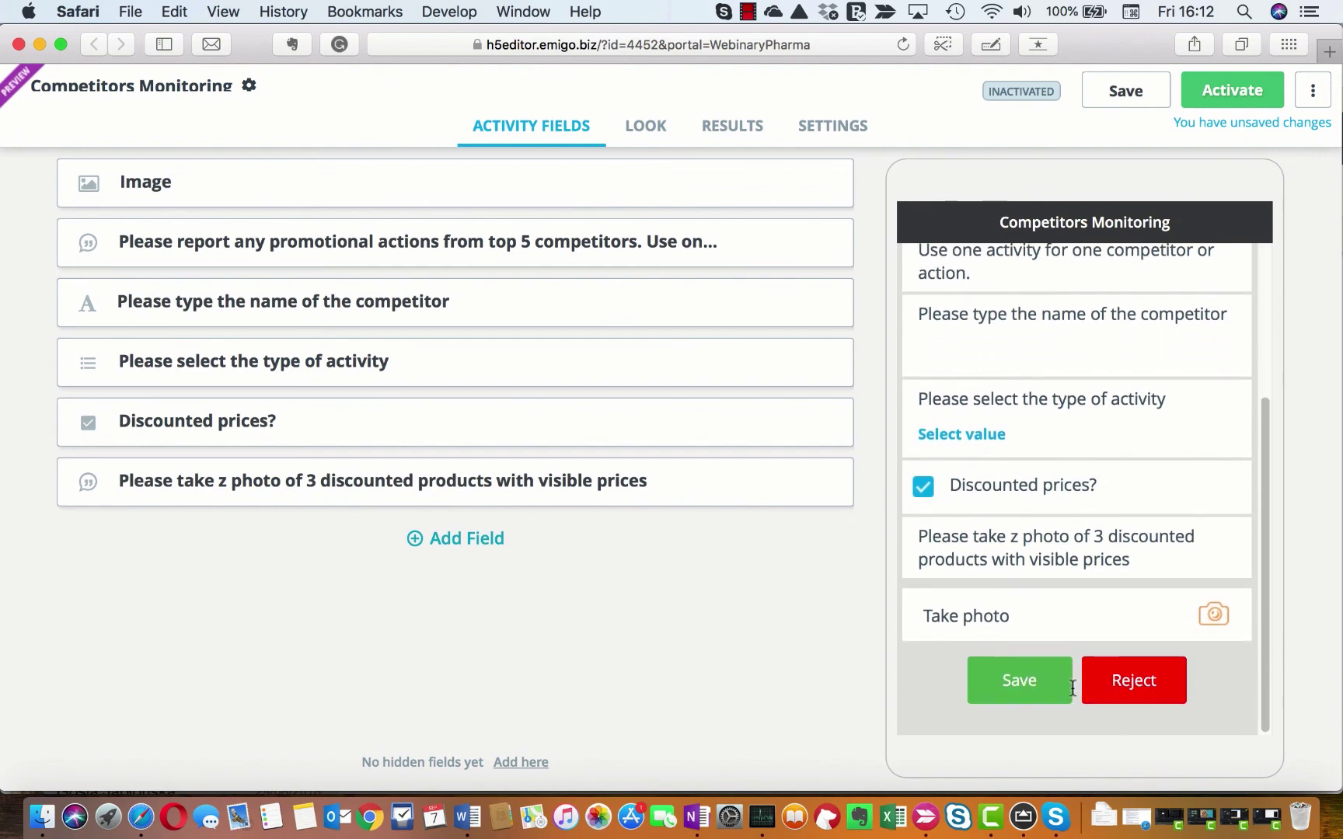
# Format the label of the photo instruction field about 3 discounted products as bold orange-red text.
pyautogui.click(503, 482)
pyautogui.moveTo(322, 670); pyautogui.dragTo(263, 652)
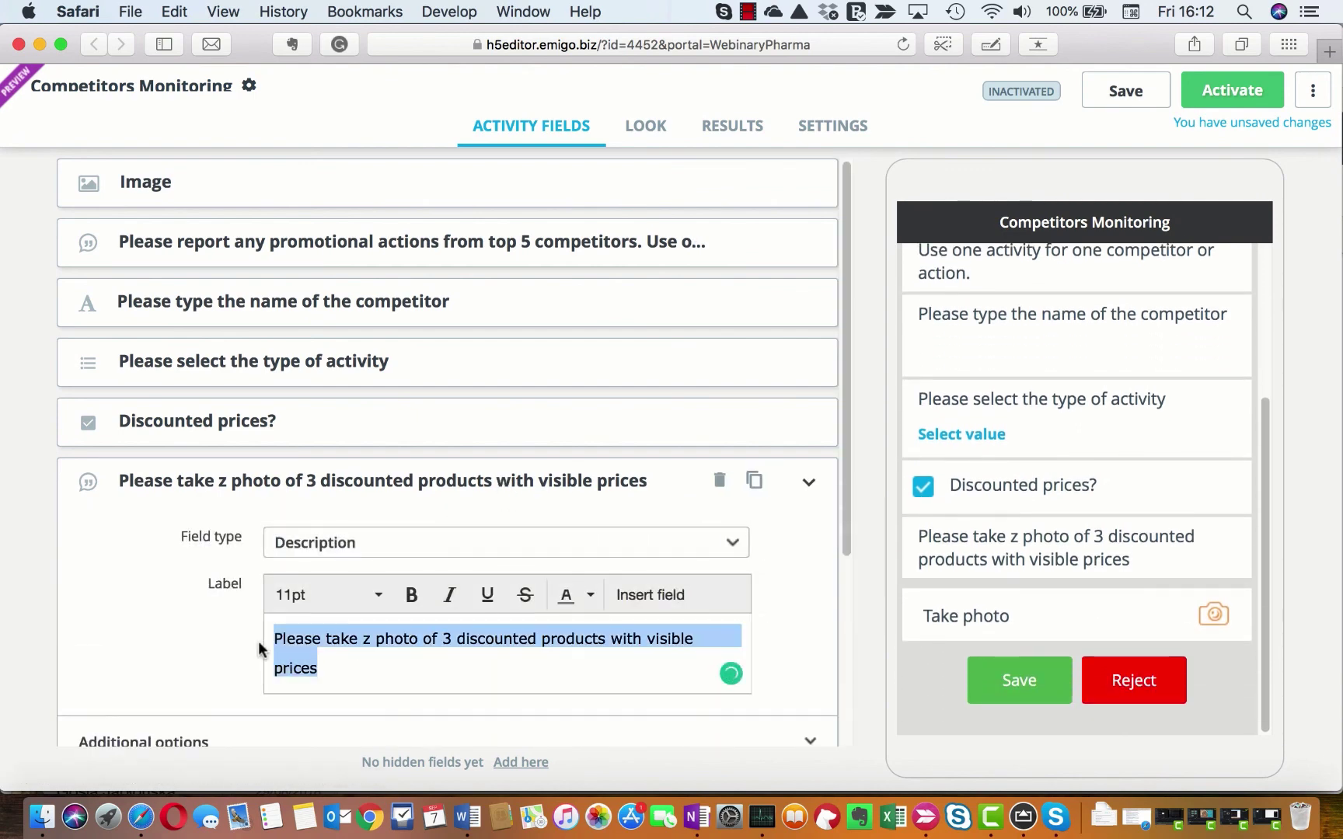
pyautogui.click(412, 595)
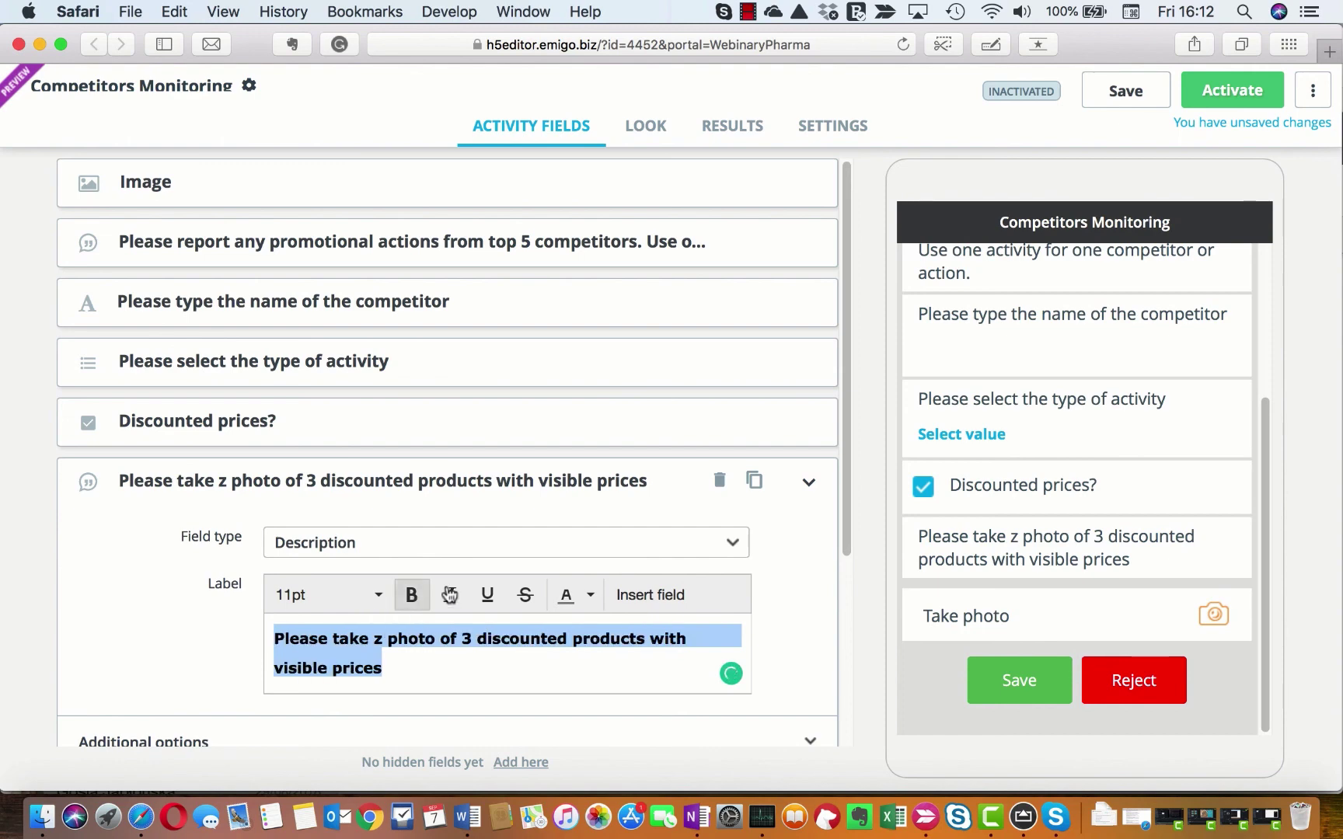
pyautogui.click(590, 595)
pyautogui.click(591, 661)
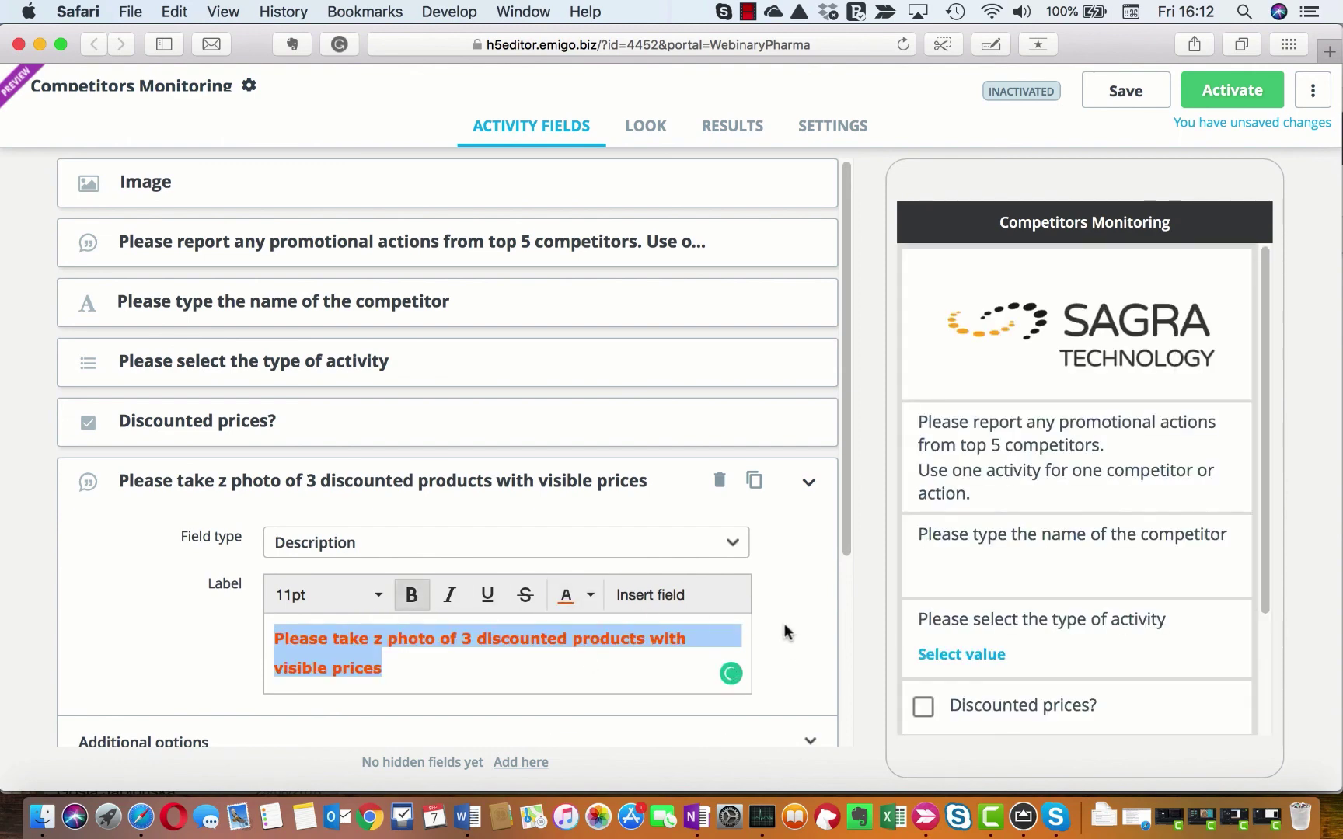
pyautogui.click(808, 483)
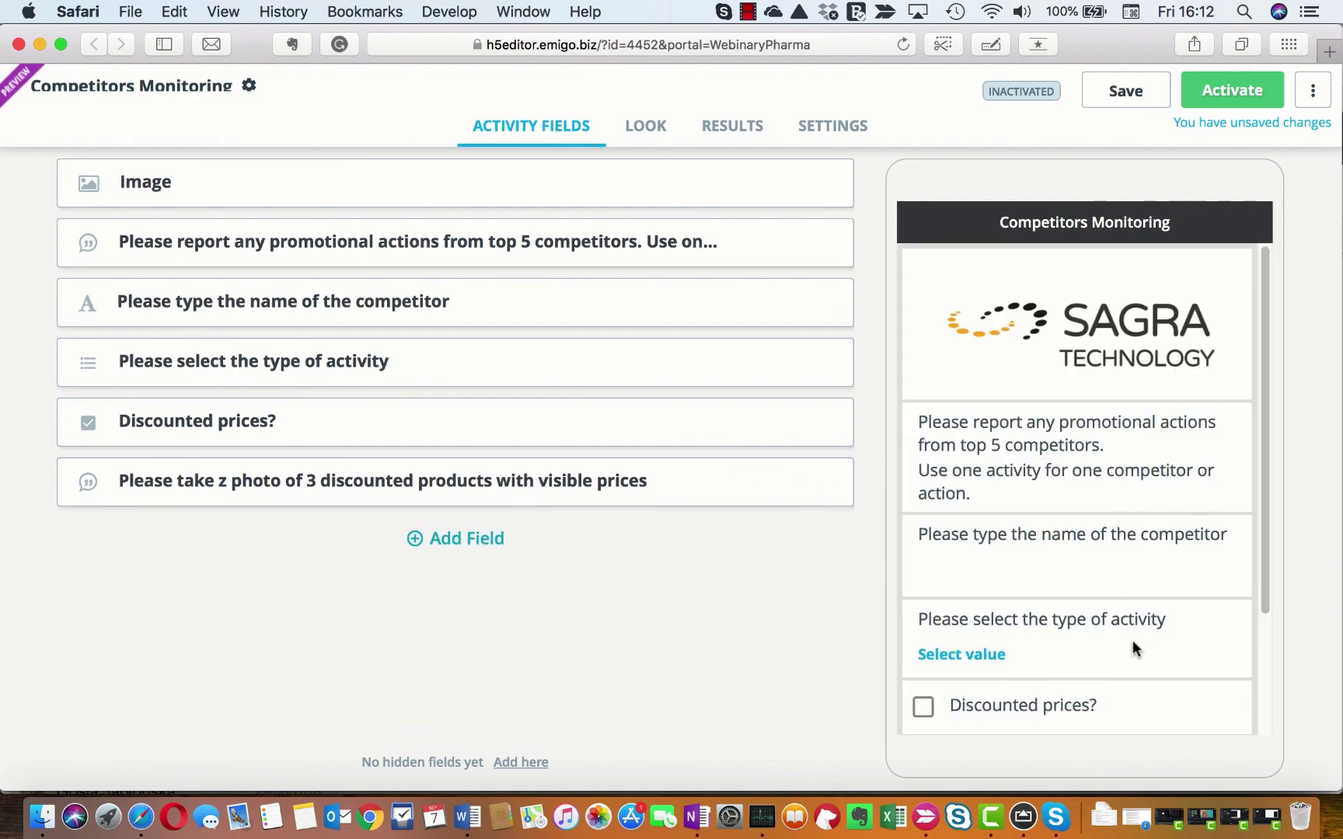
# Fill in the form preview with "My competitor 1" as the competitor name and Branded cooler as the activity type.
pyautogui.click(958, 576)
pyautogui.write('My competitor')
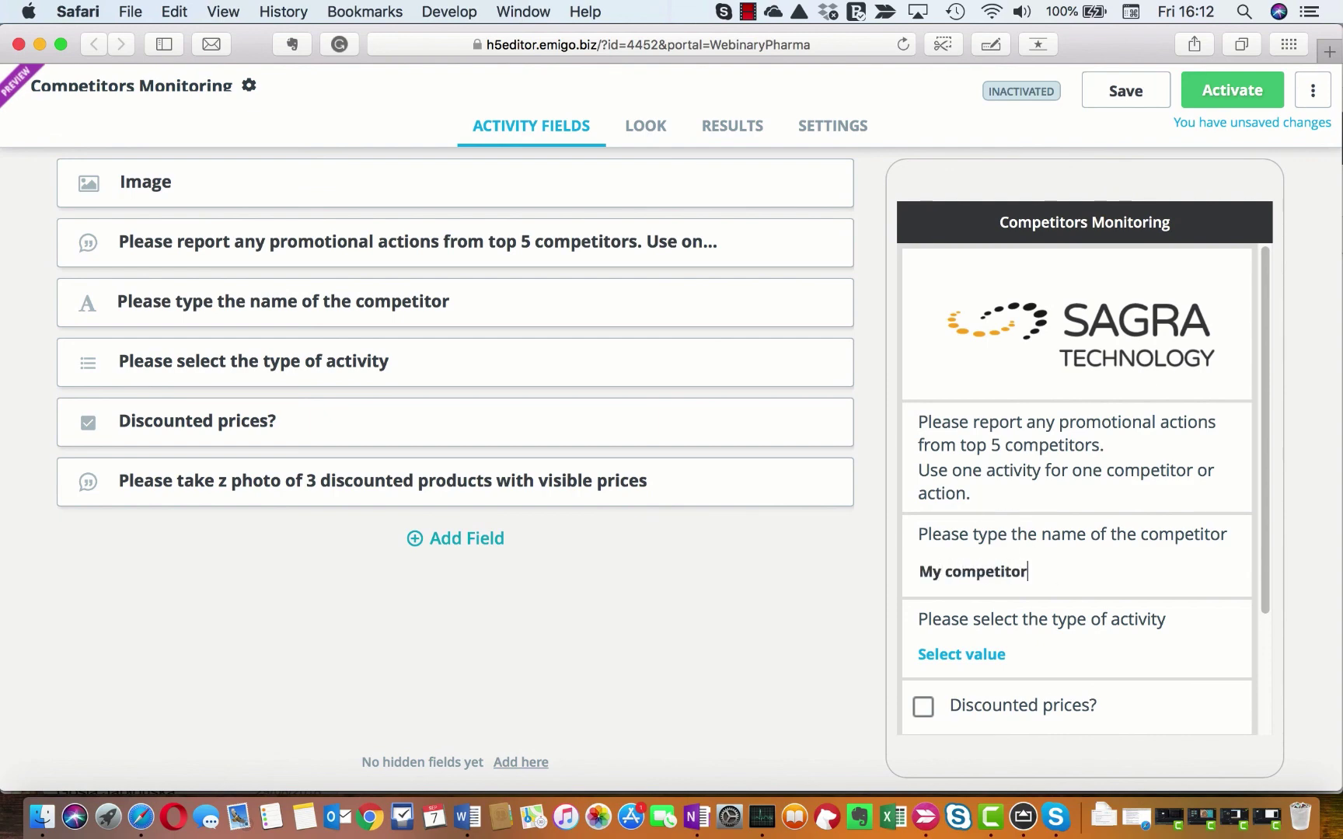
pyautogui.write(' 2')
pyautogui.press('BackSpace')
pyautogui.write('1')
pyautogui.click(970, 647)
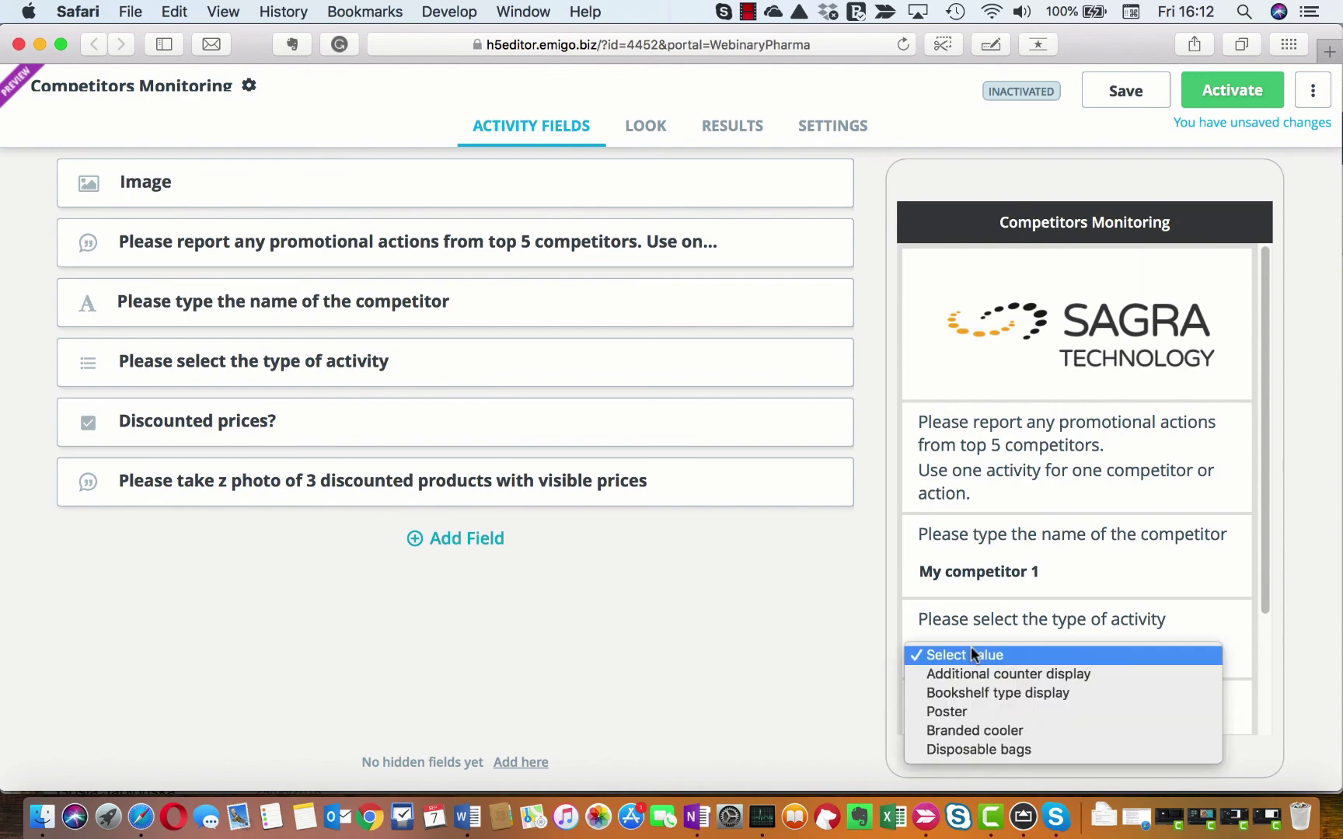
pyautogui.click(972, 728)
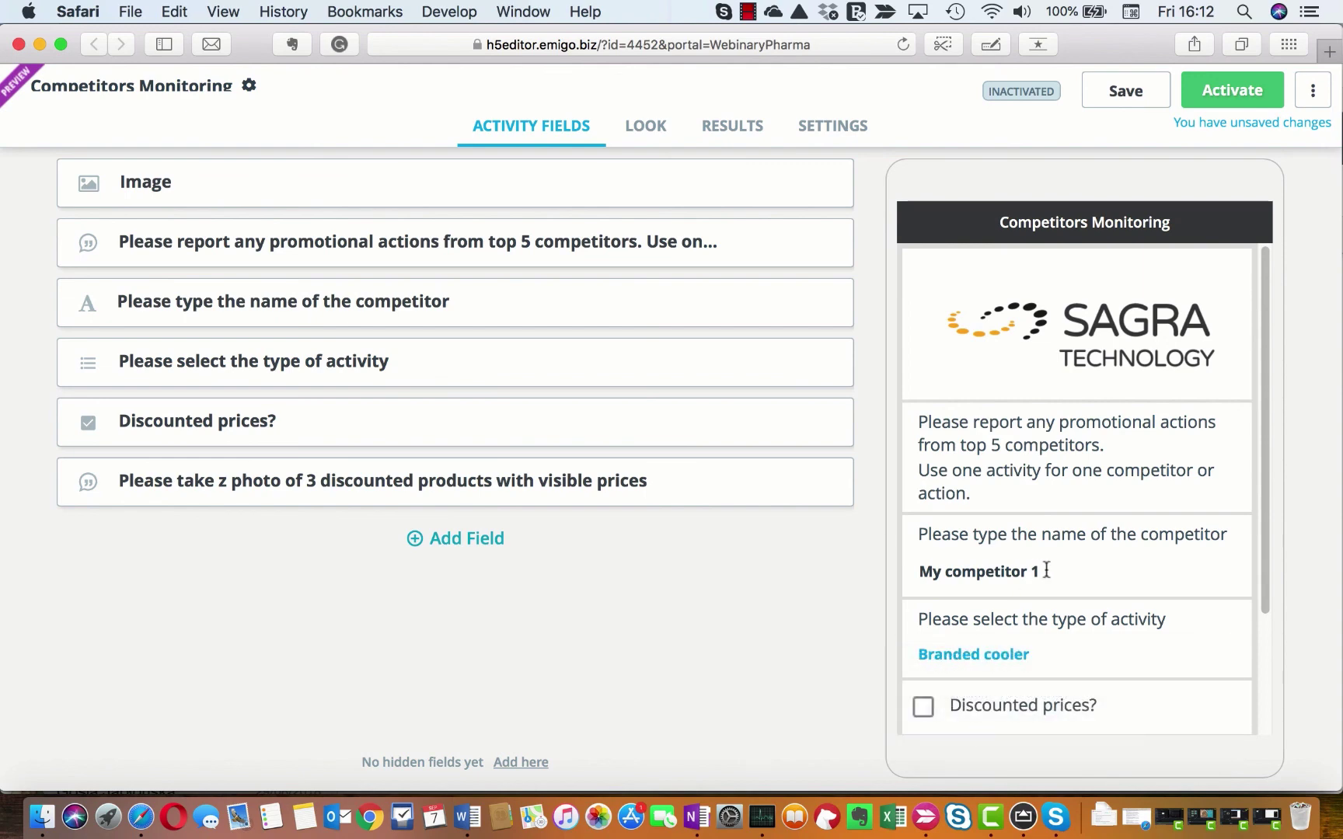
# Tick "Discounted prices?" in the form preview and examine the styled photo instruction and the photo-taking option.
pyautogui.scroll(-3, 1010, 591)
pyautogui.click(972, 579)
pyautogui.scroll(-2, 1140, 588)
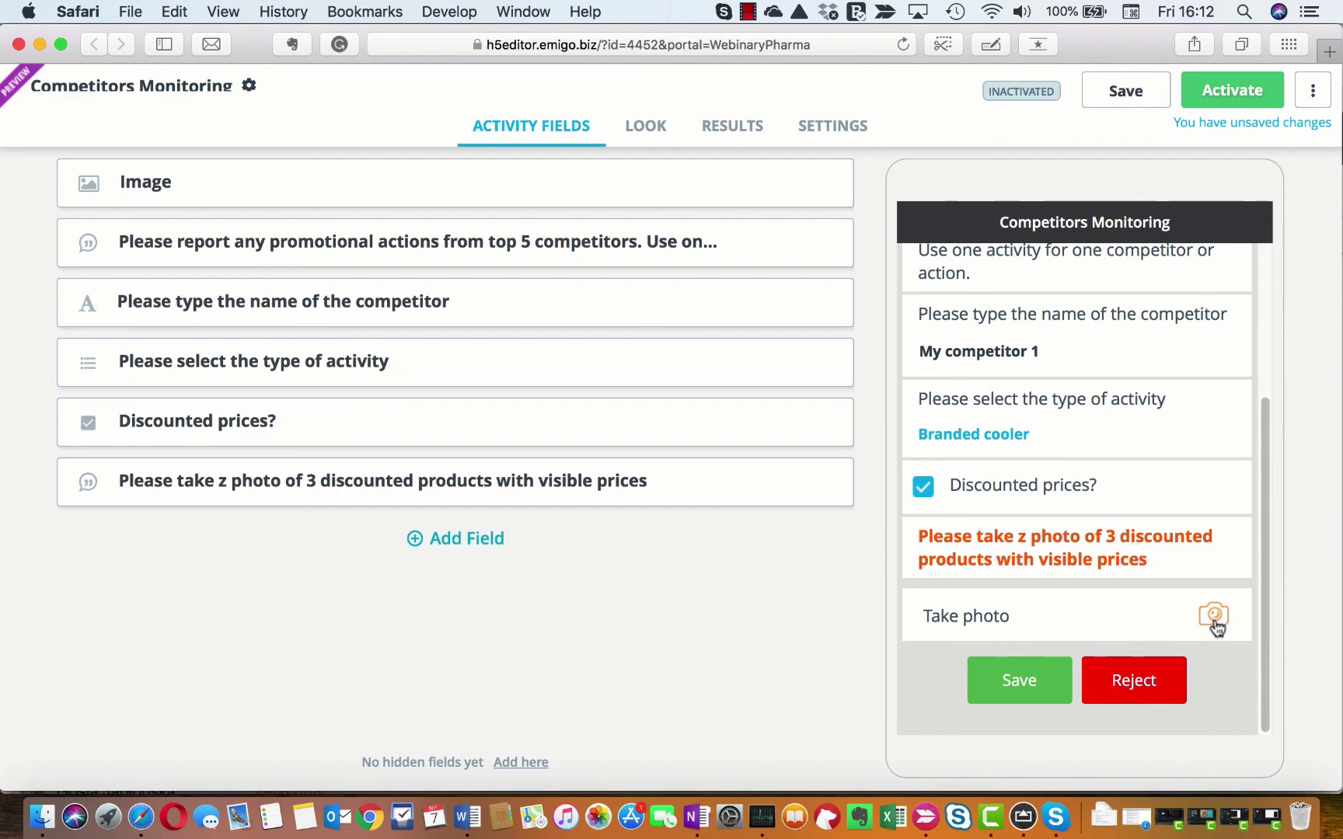
pyautogui.scroll(3, 1184, 475)
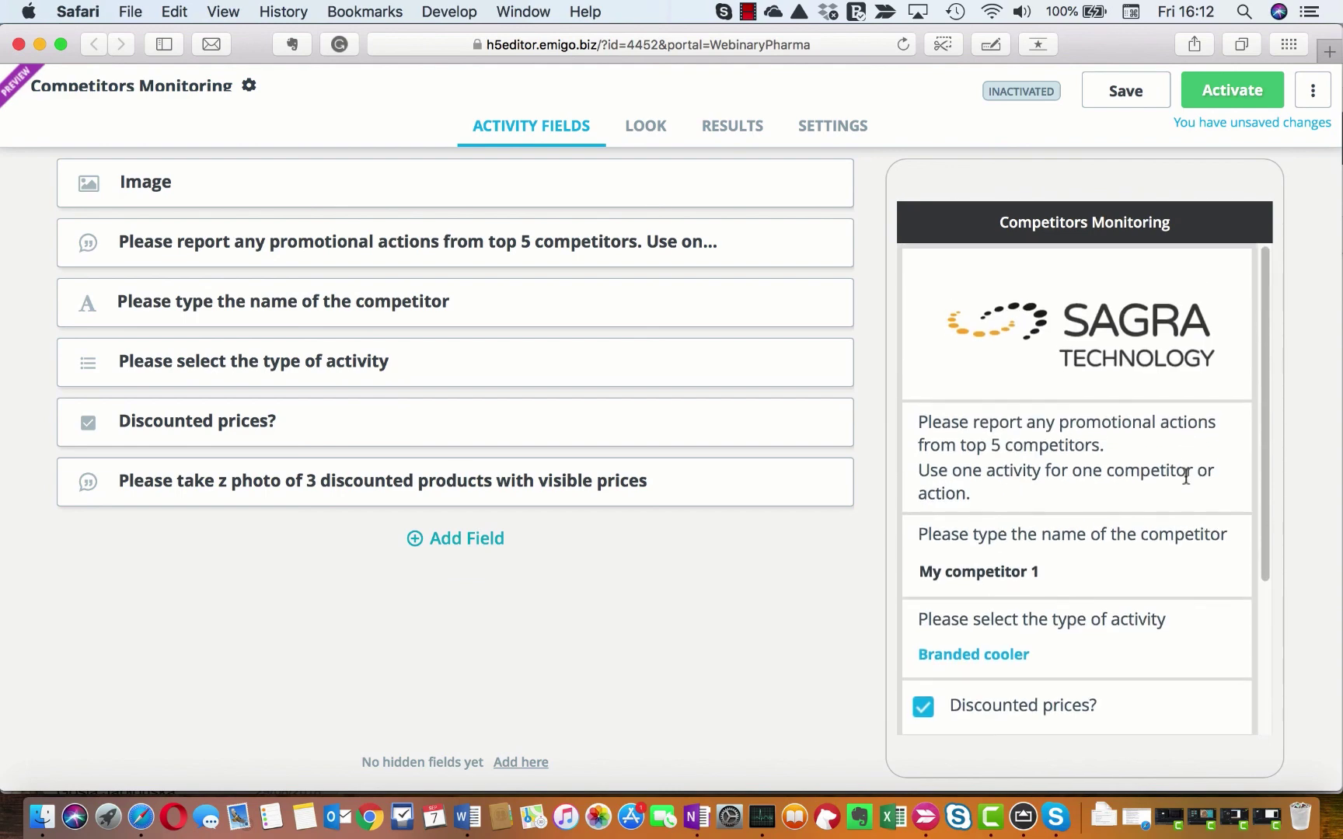
pyautogui.scroll(-4, 1184, 475)
pyautogui.scroll(3, 1184, 483)
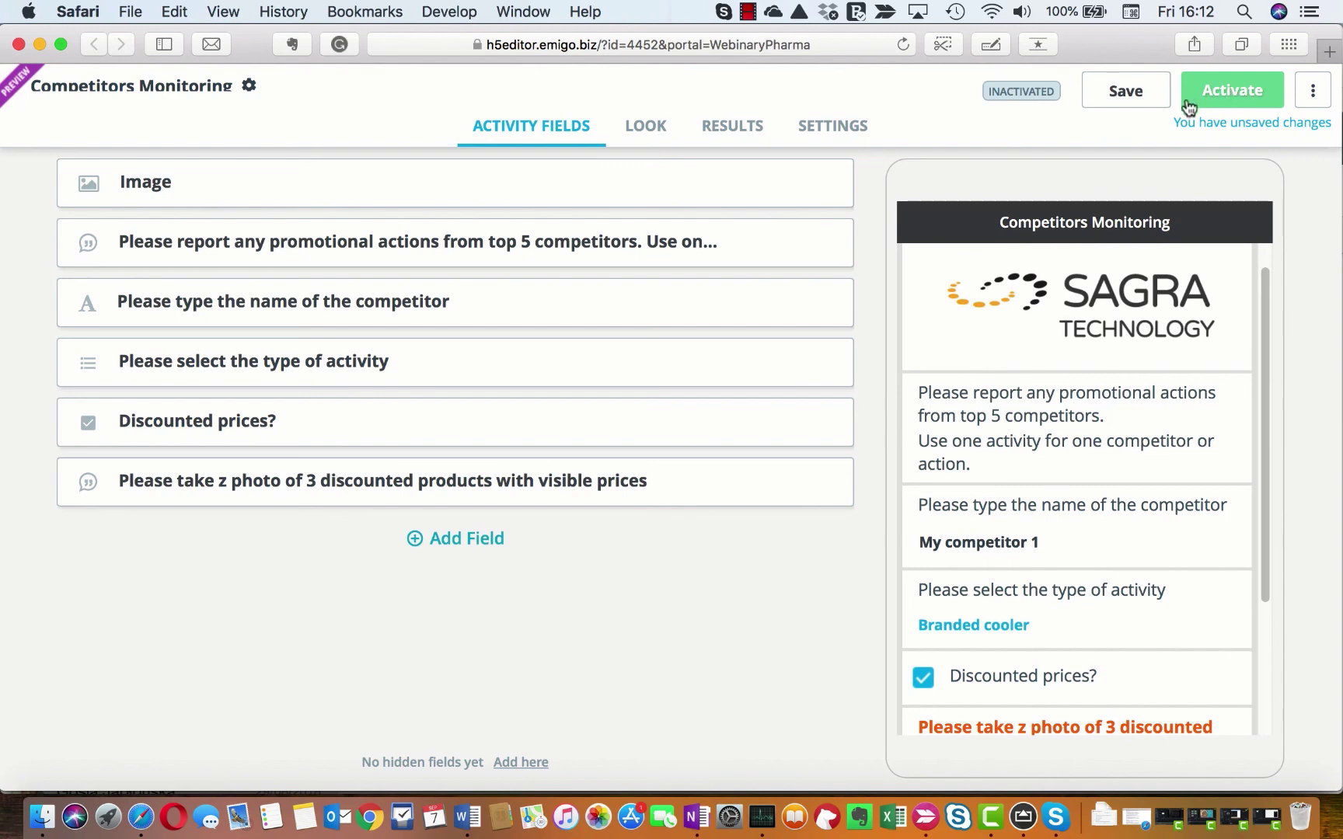
pyautogui.moveTo(853, 304)
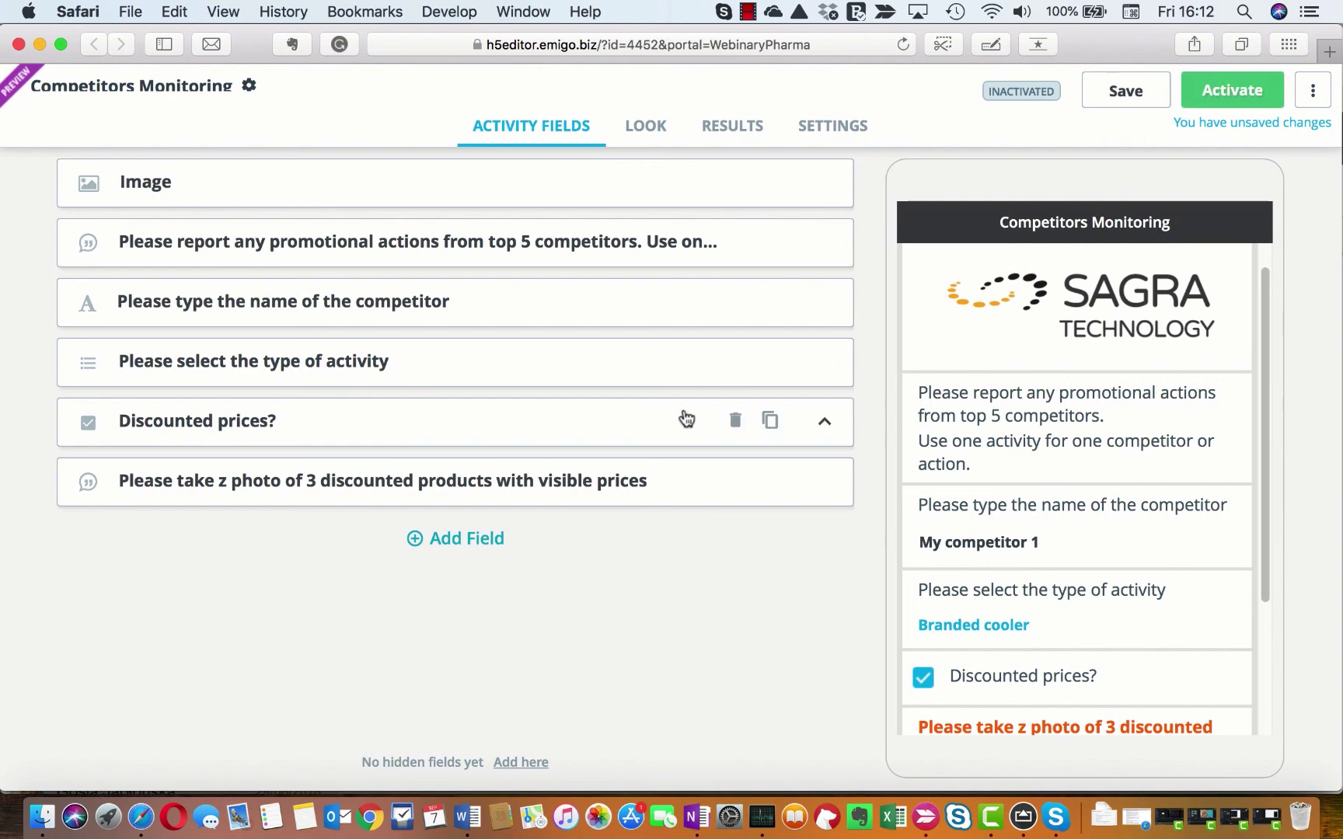
pyautogui.scroll(-1, 694, 687)
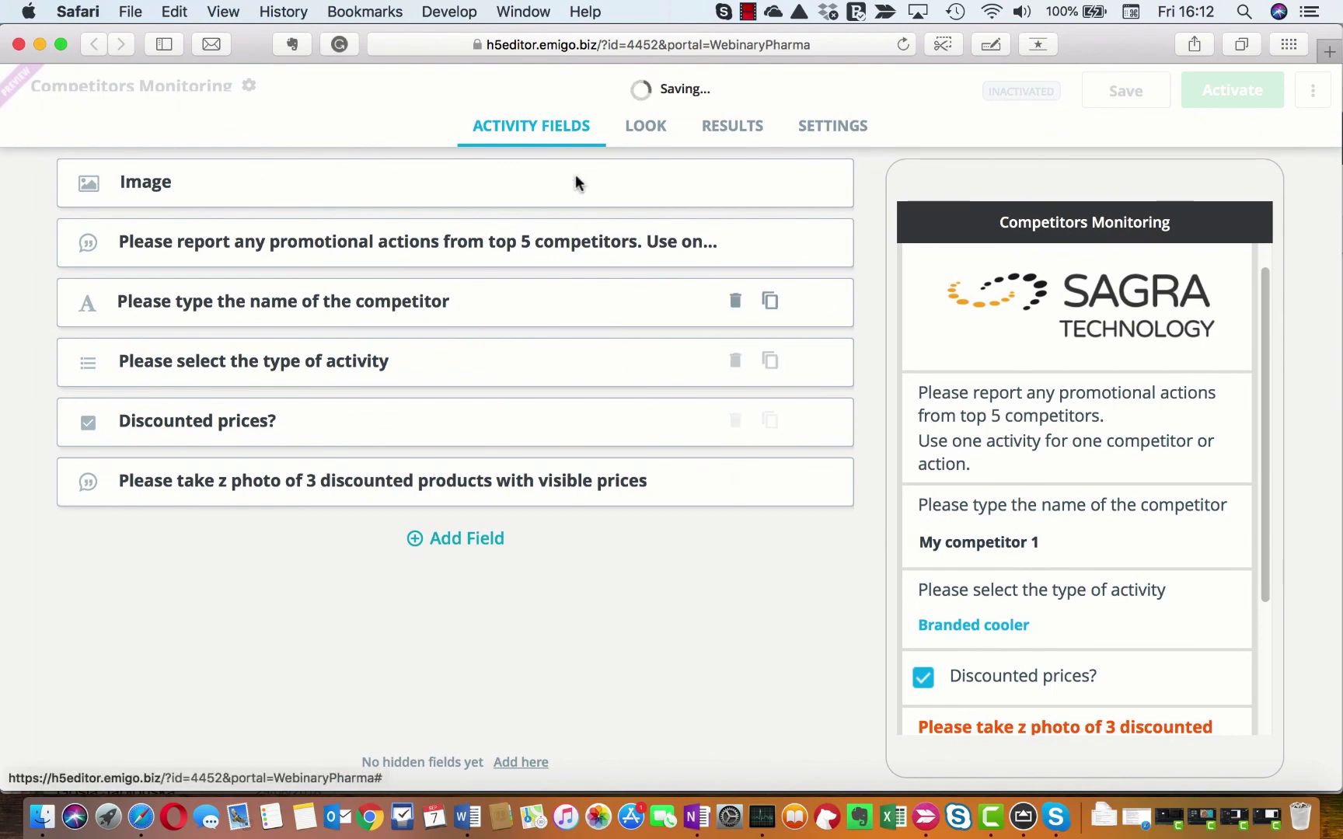
# Review the form's look options for field and button colors, and open its results and settings pages.
pyautogui.click(646, 126)
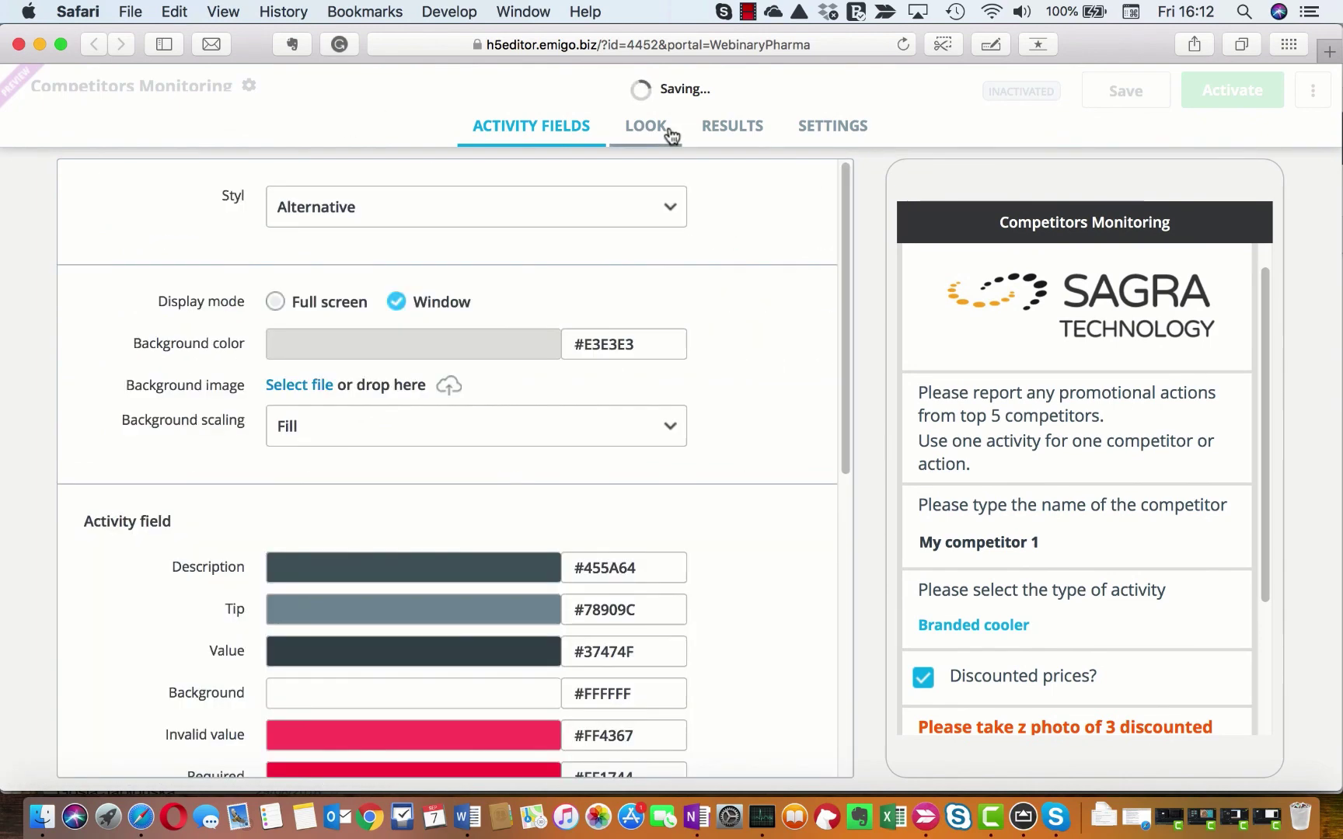
pyautogui.scroll(-5, 354, 660)
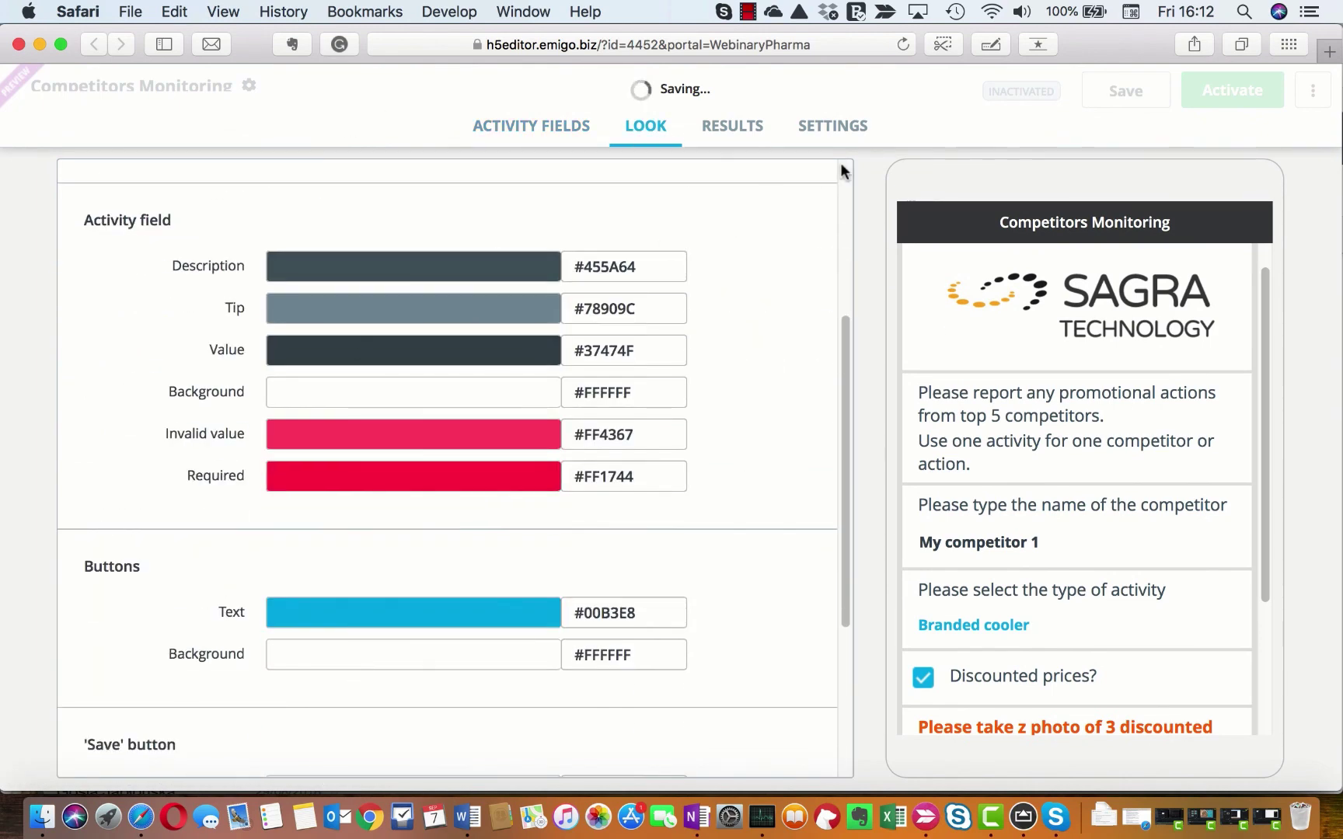
pyautogui.scroll(-5, 1049, 457)
pyautogui.scroll(5, 1049, 457)
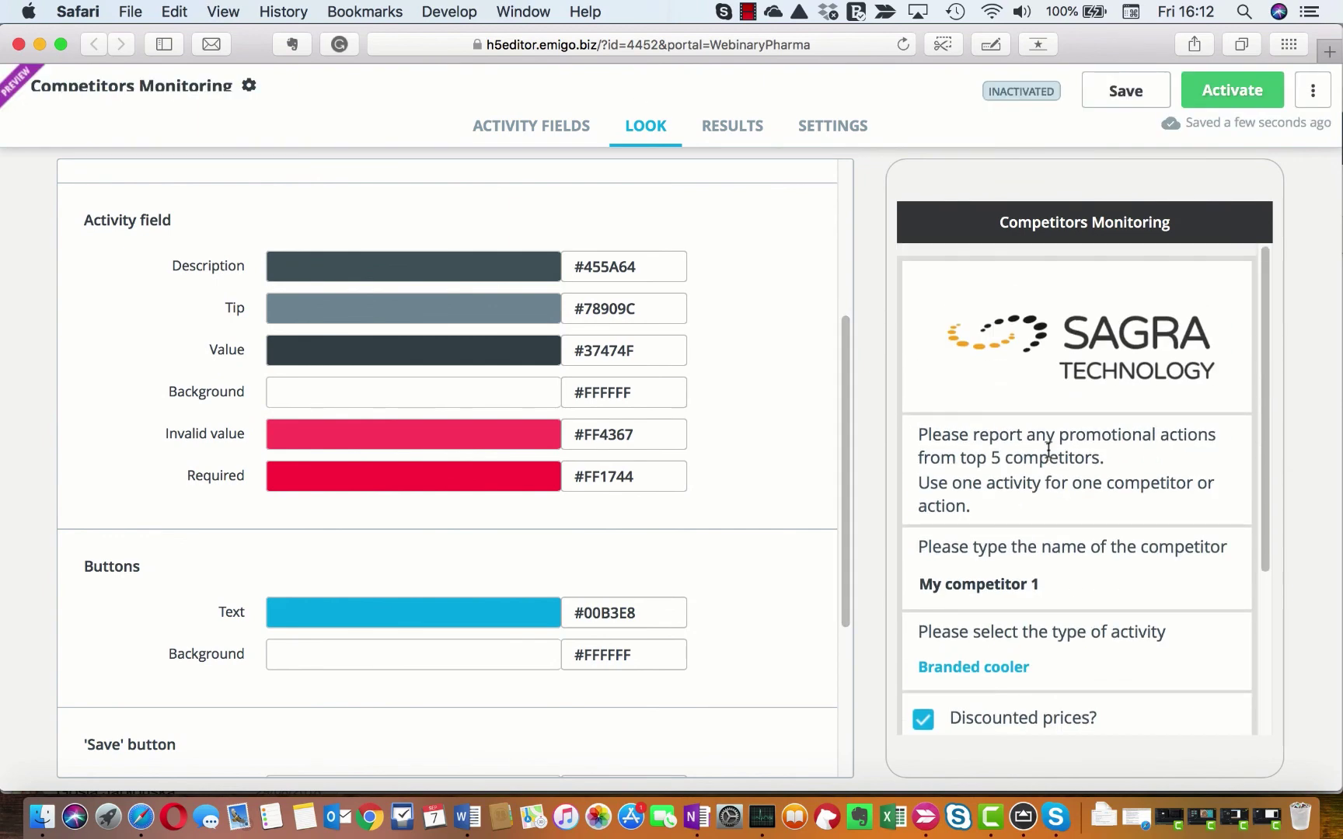
pyautogui.scroll(-1, 1064, 494)
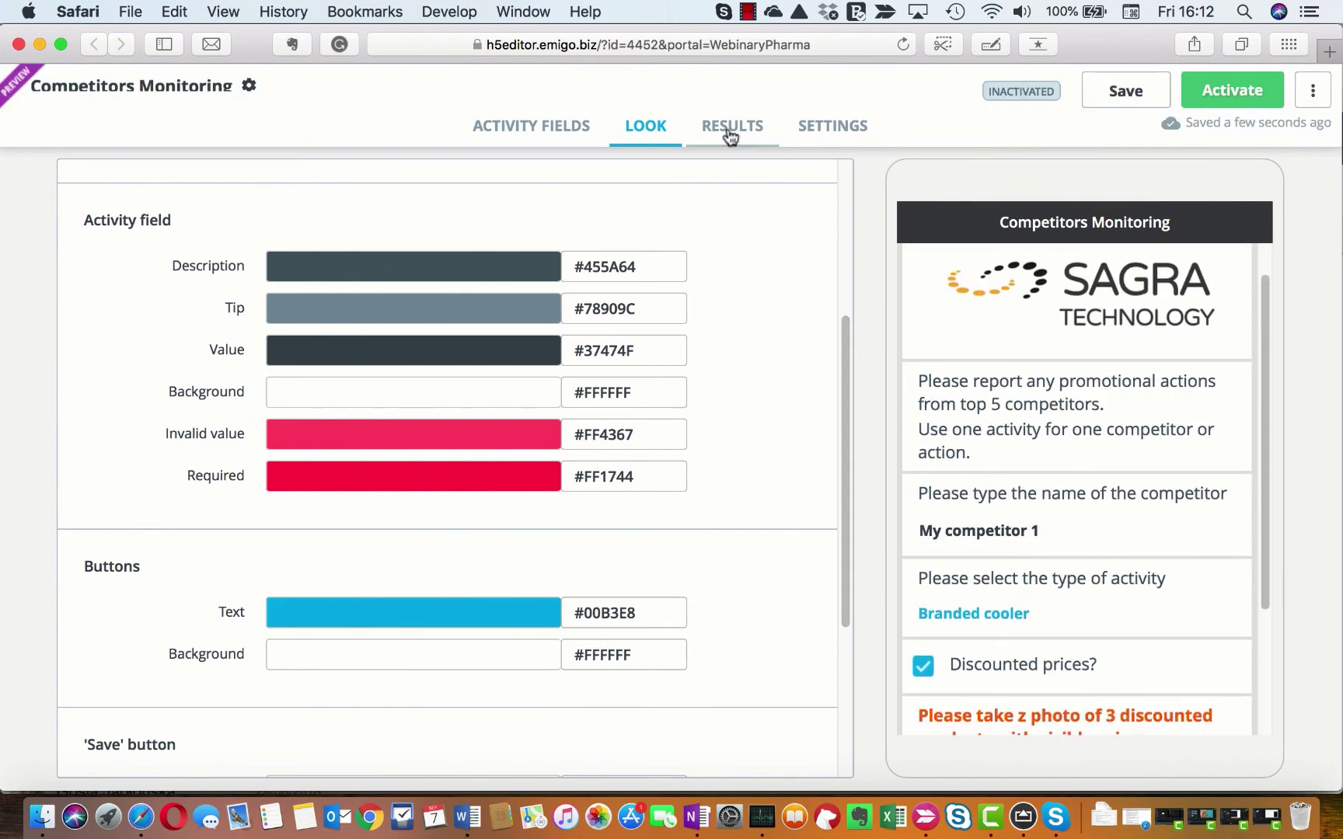
pyautogui.click(731, 134)
pyautogui.click(832, 127)
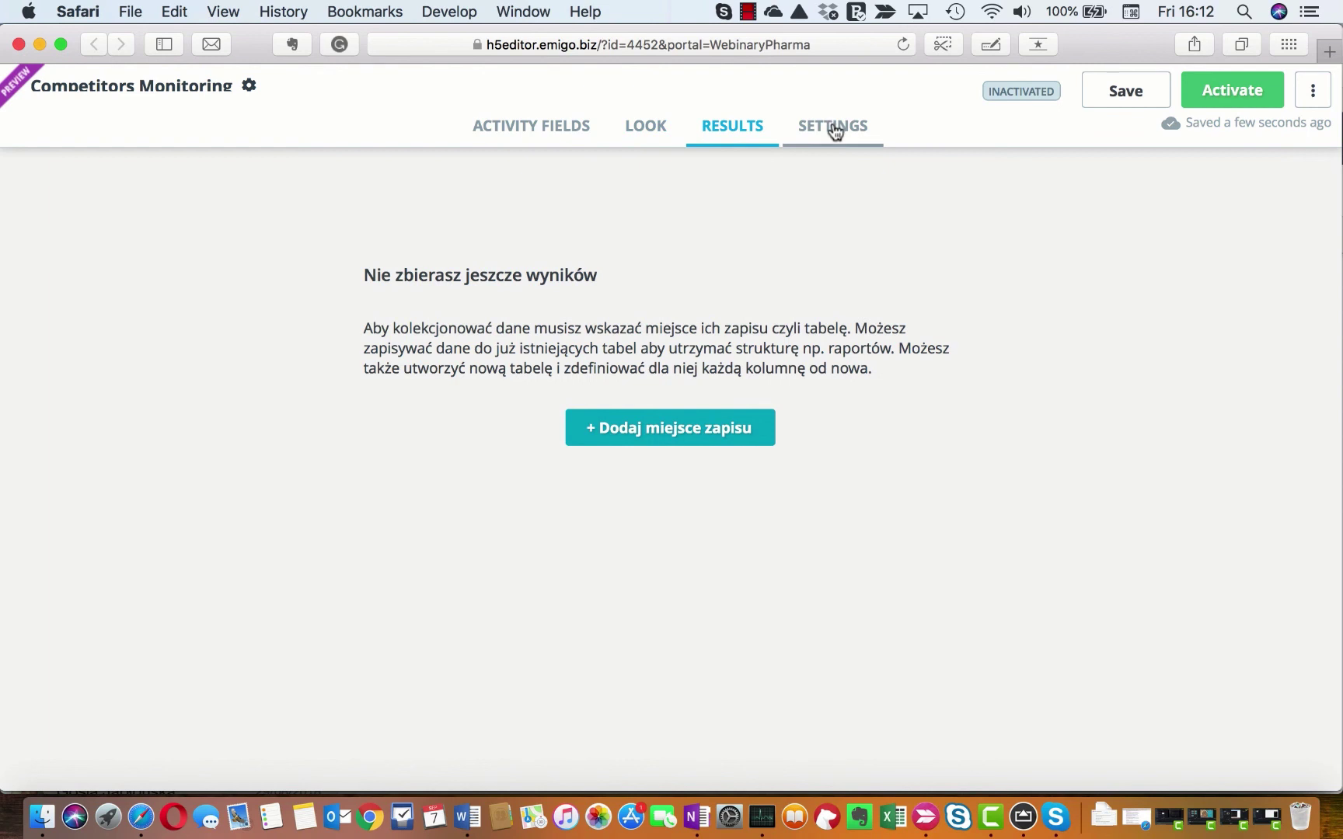